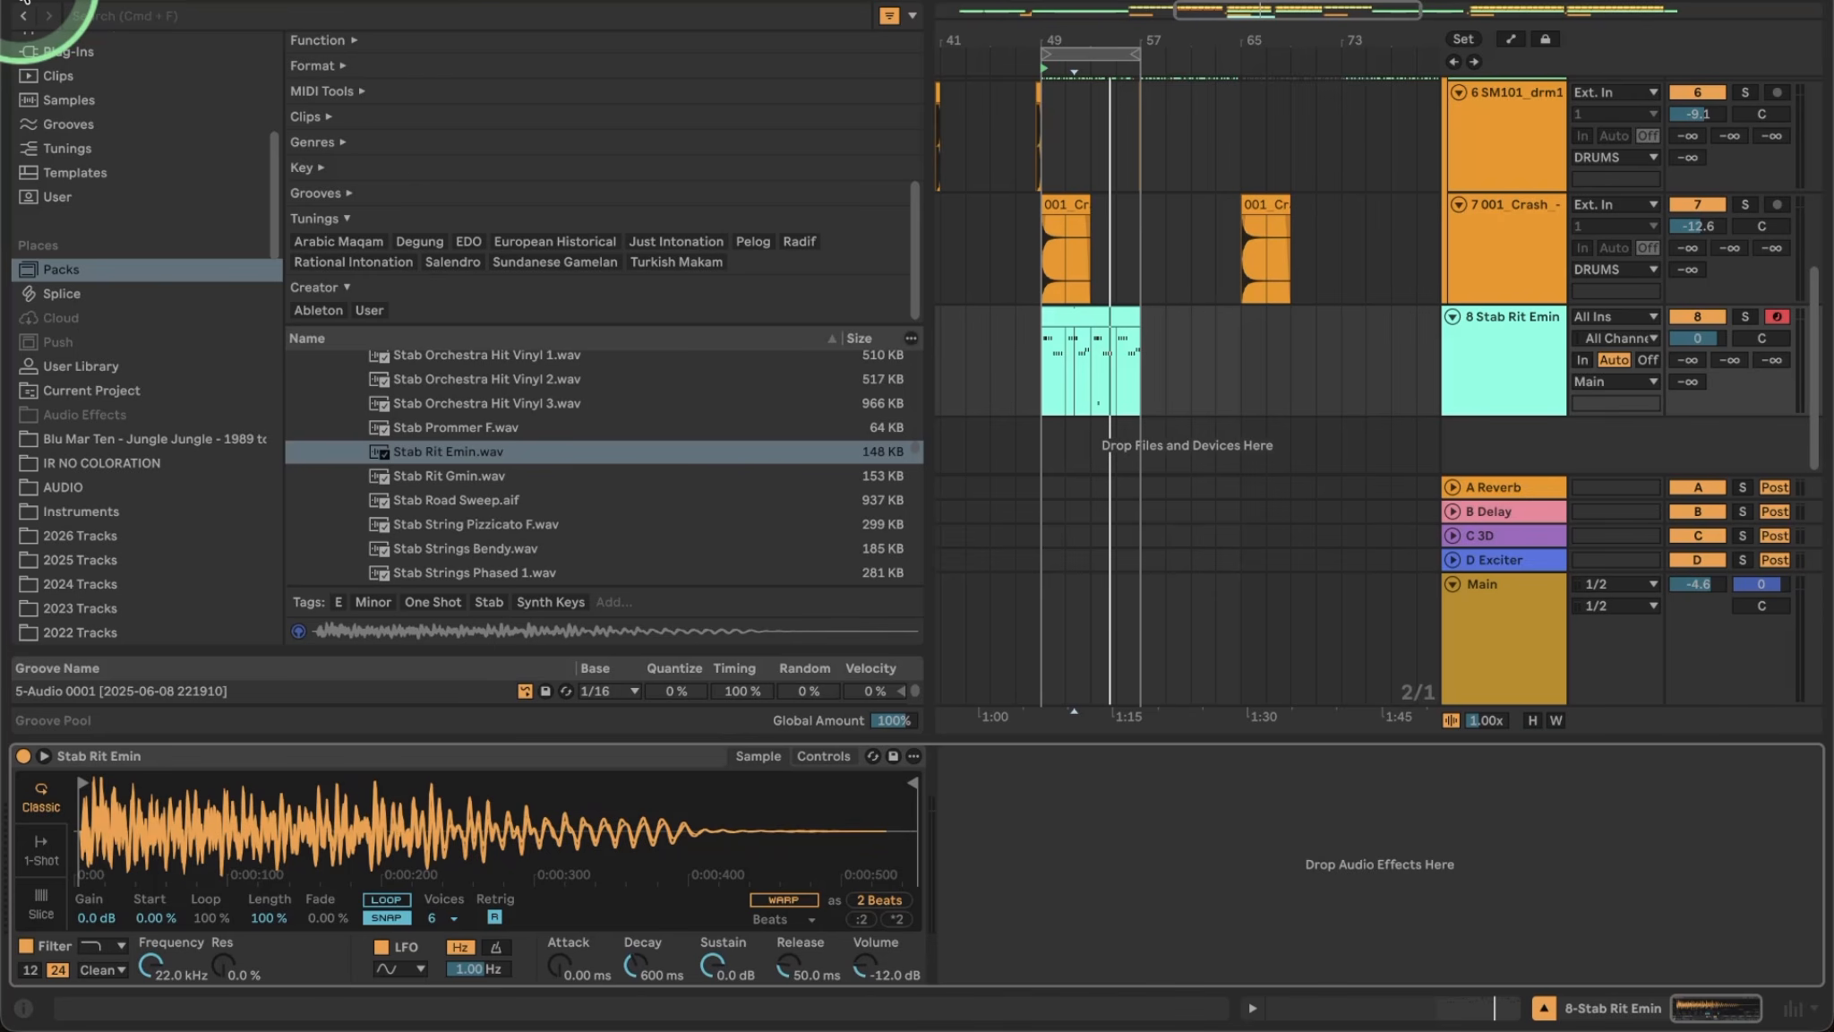
# Preview the Stab Rit Emin.wav sample, then hide the browser so the arrangement is full width.
pyautogui.click(689, 441)
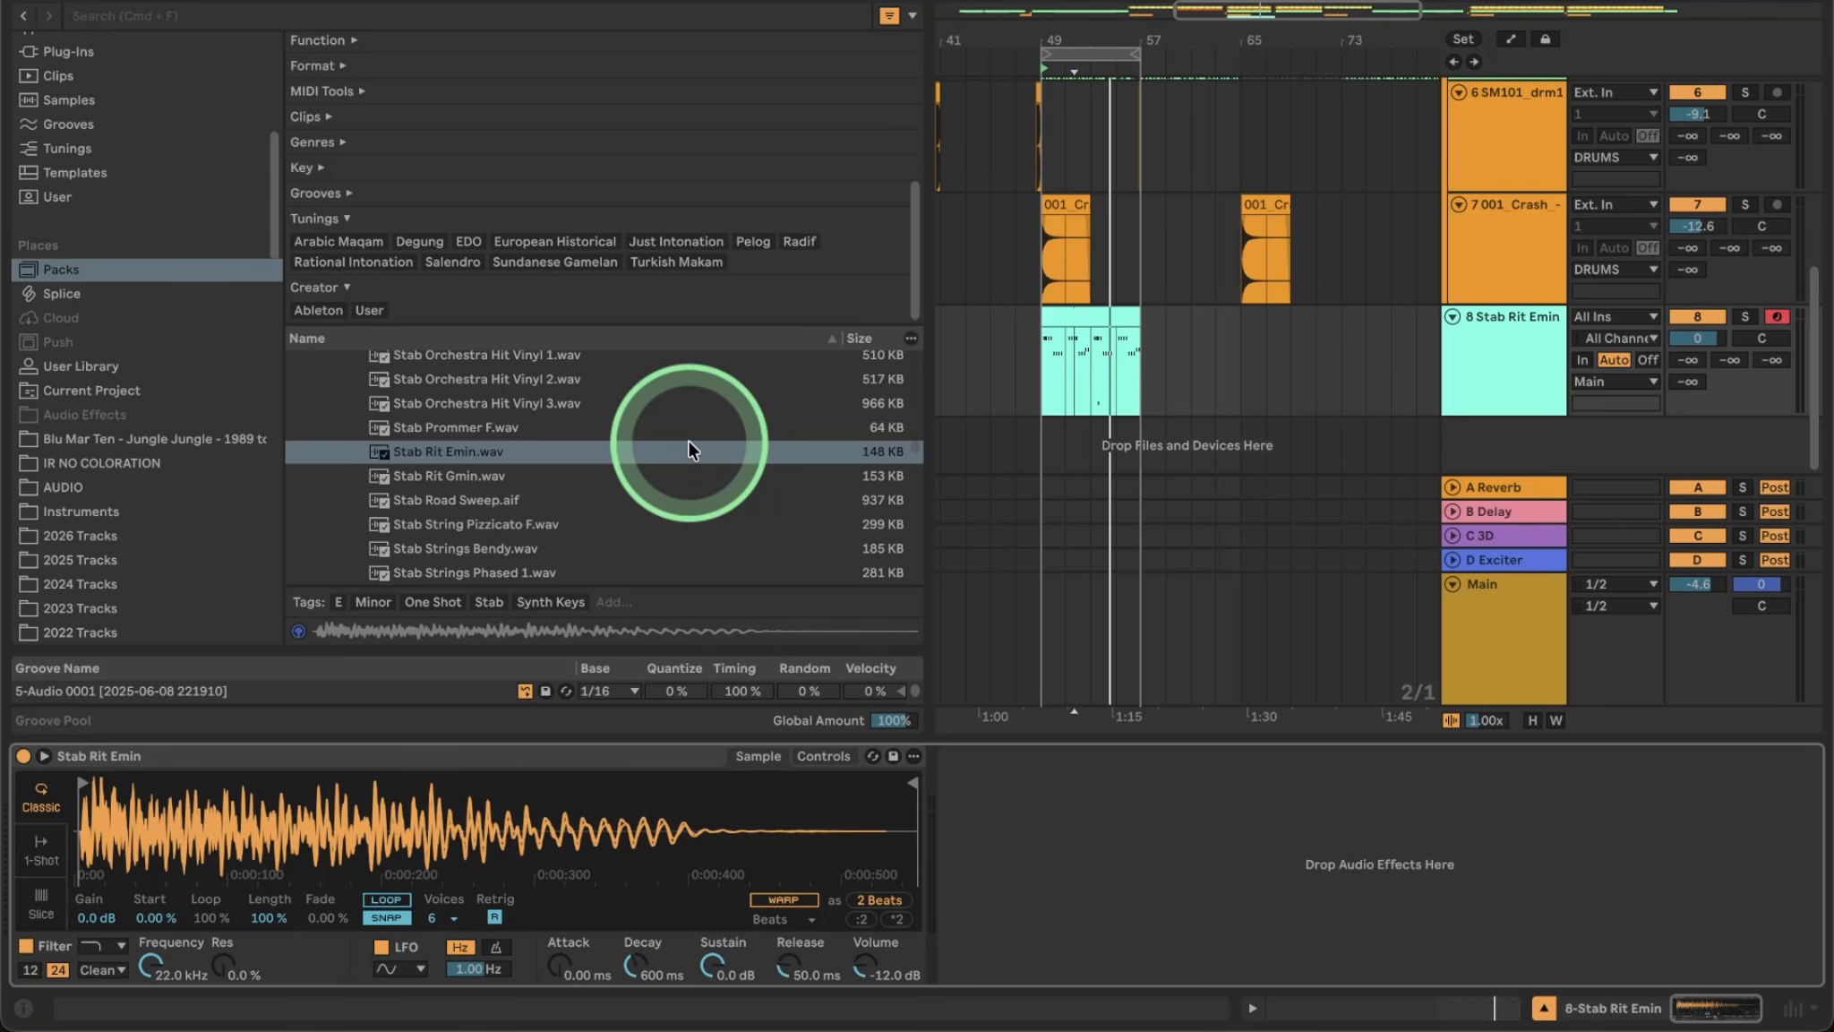
pyautogui.scroll(-5, 598, 479)
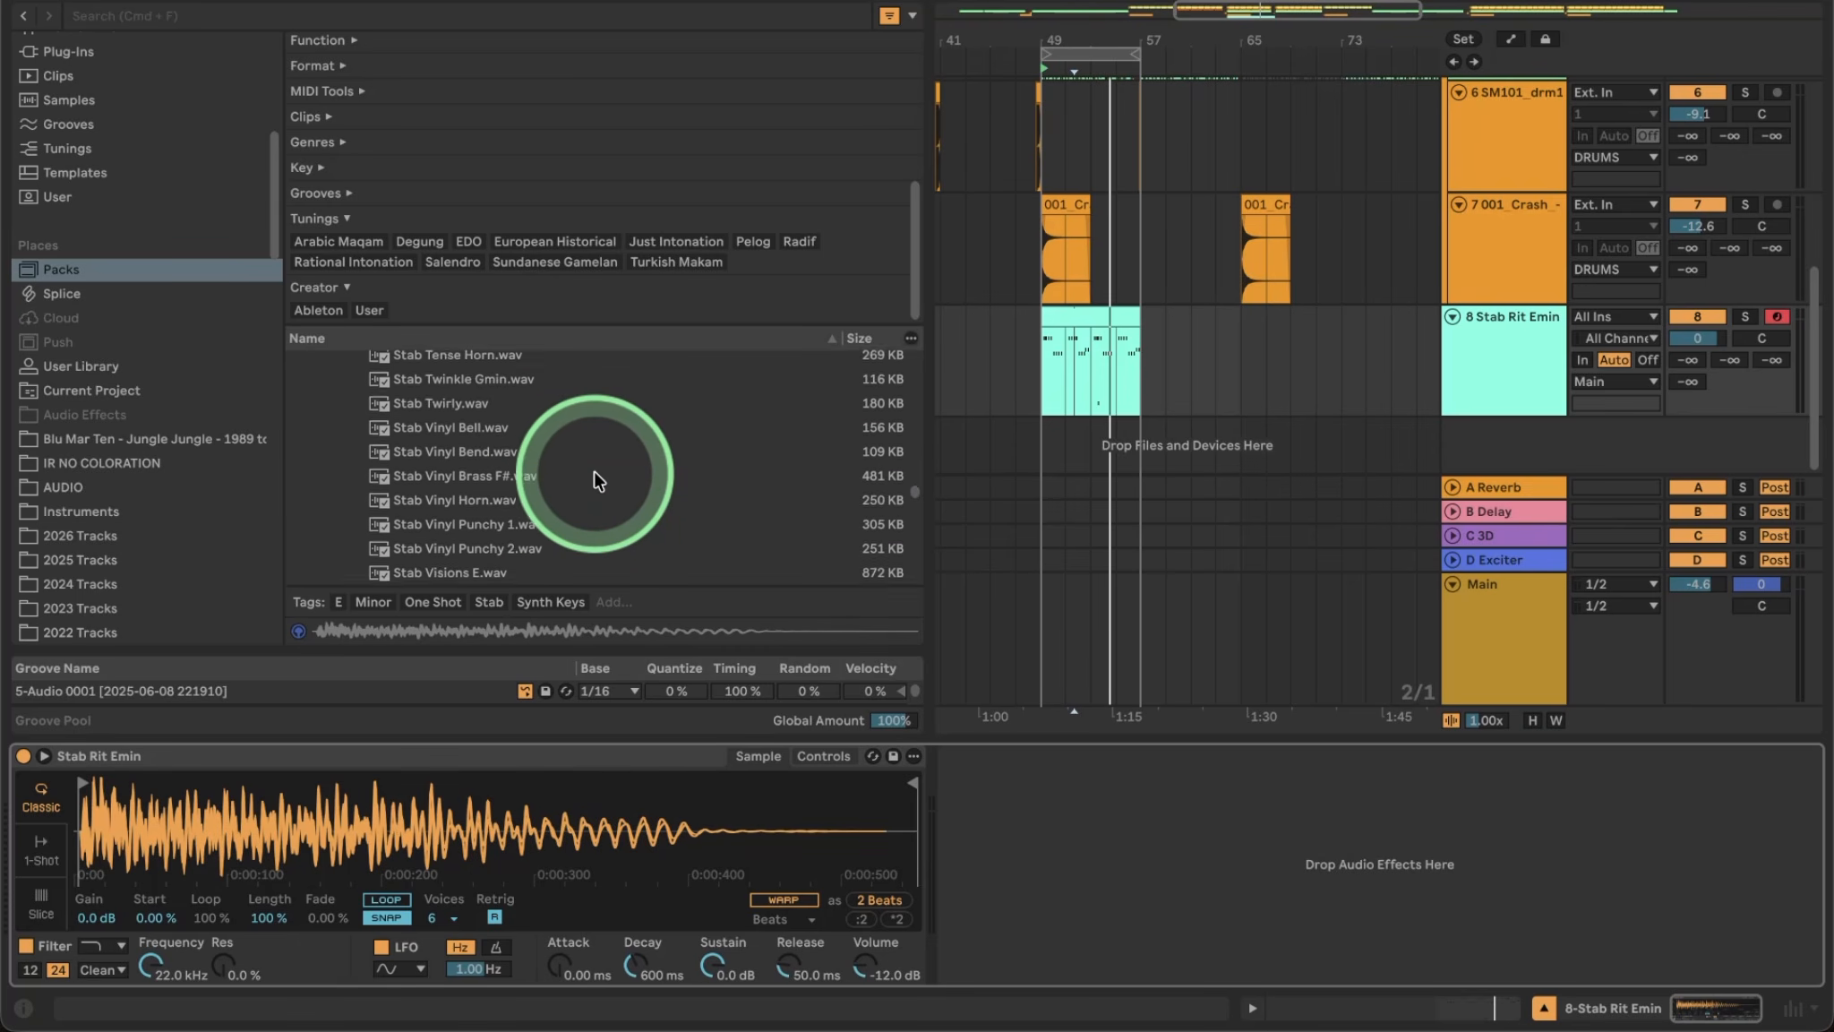
pyautogui.scroll(10, 598, 479)
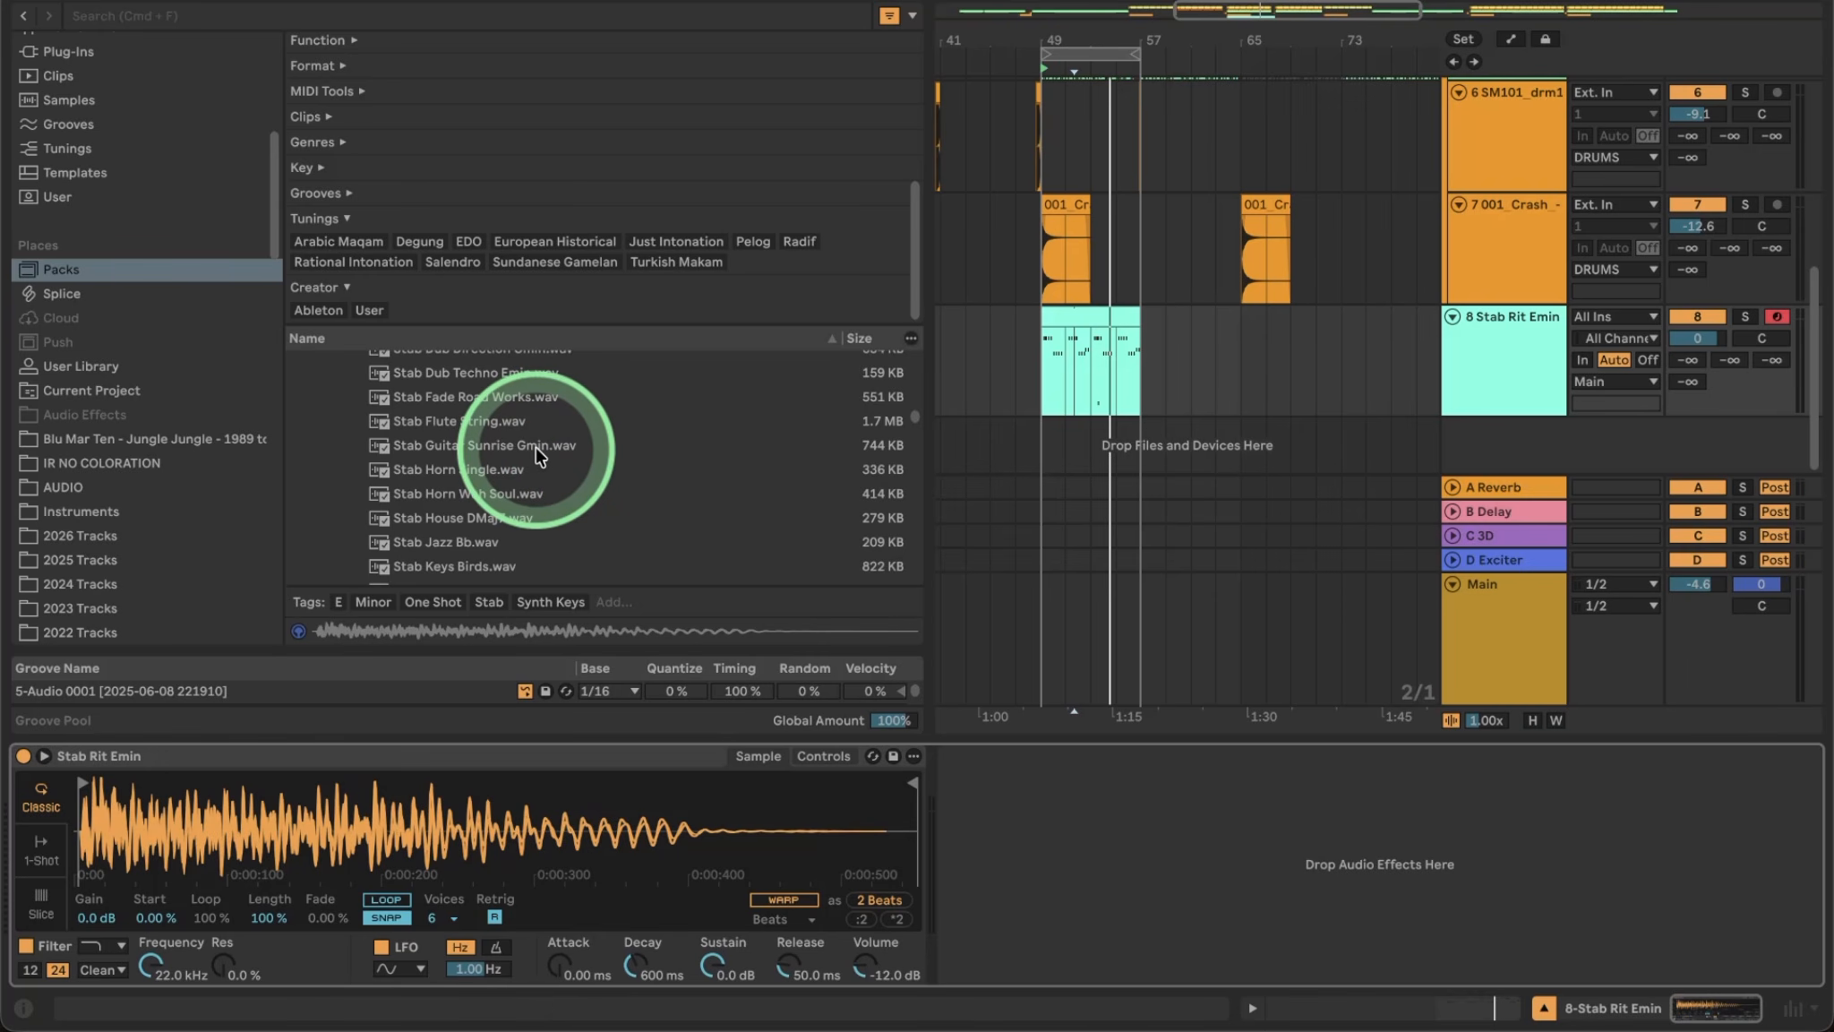
pyautogui.click(21, 15)
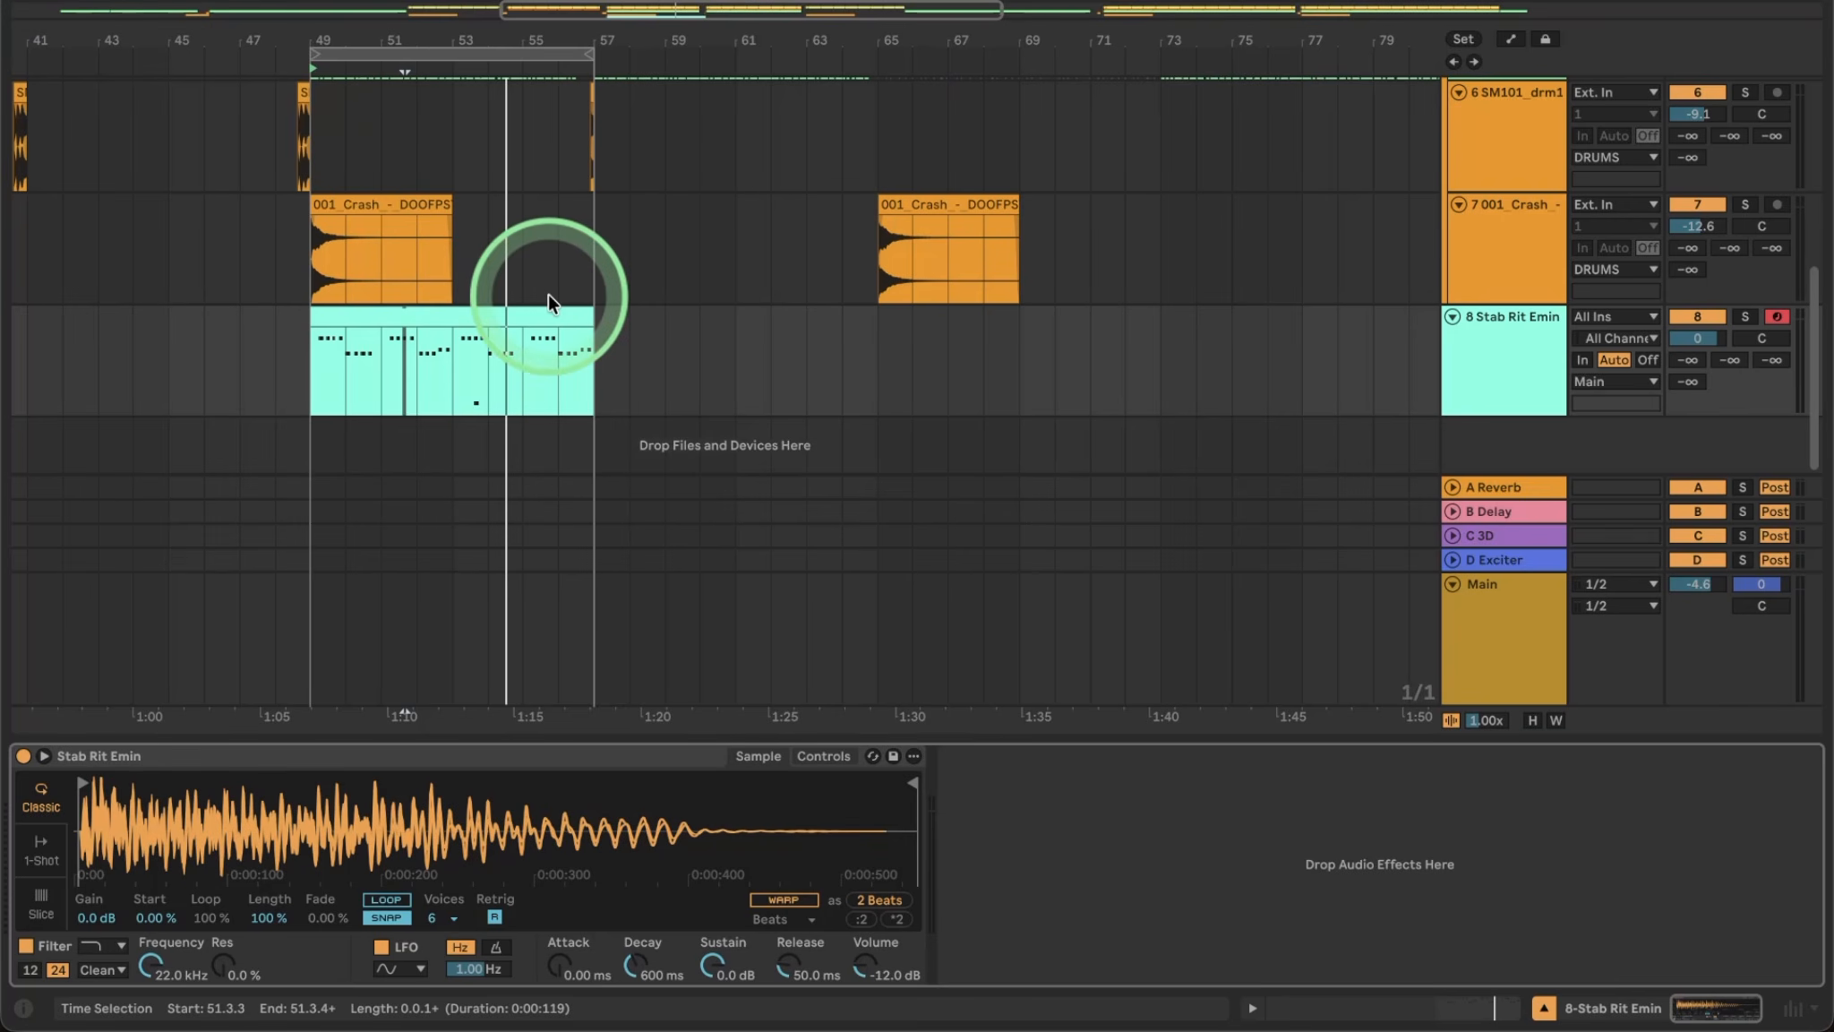
# During playback, delete the lone B1 note near bar 21 from the Stab Rit Emin clip.
pyautogui.scroll(3, 550, 298)
pyautogui.press('space')
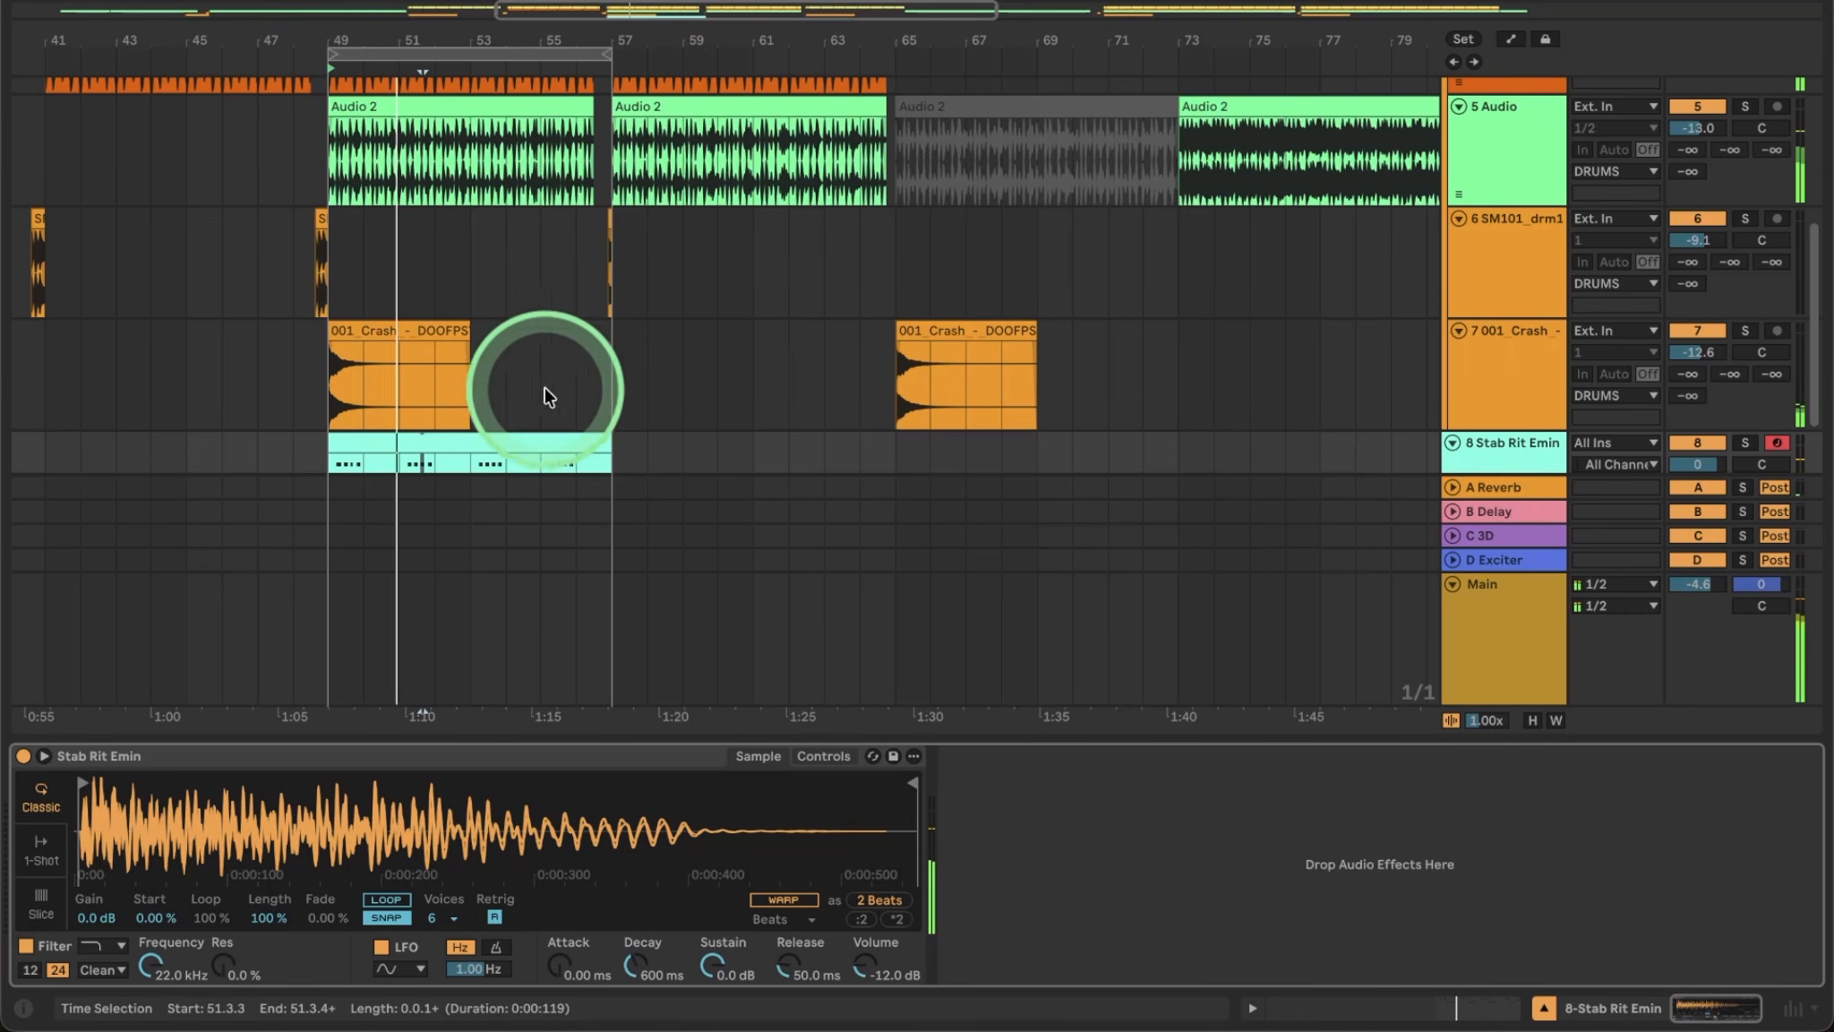
pyautogui.scroll(-2, 529, 394)
pyautogui.scroll(-1, 530, 396)
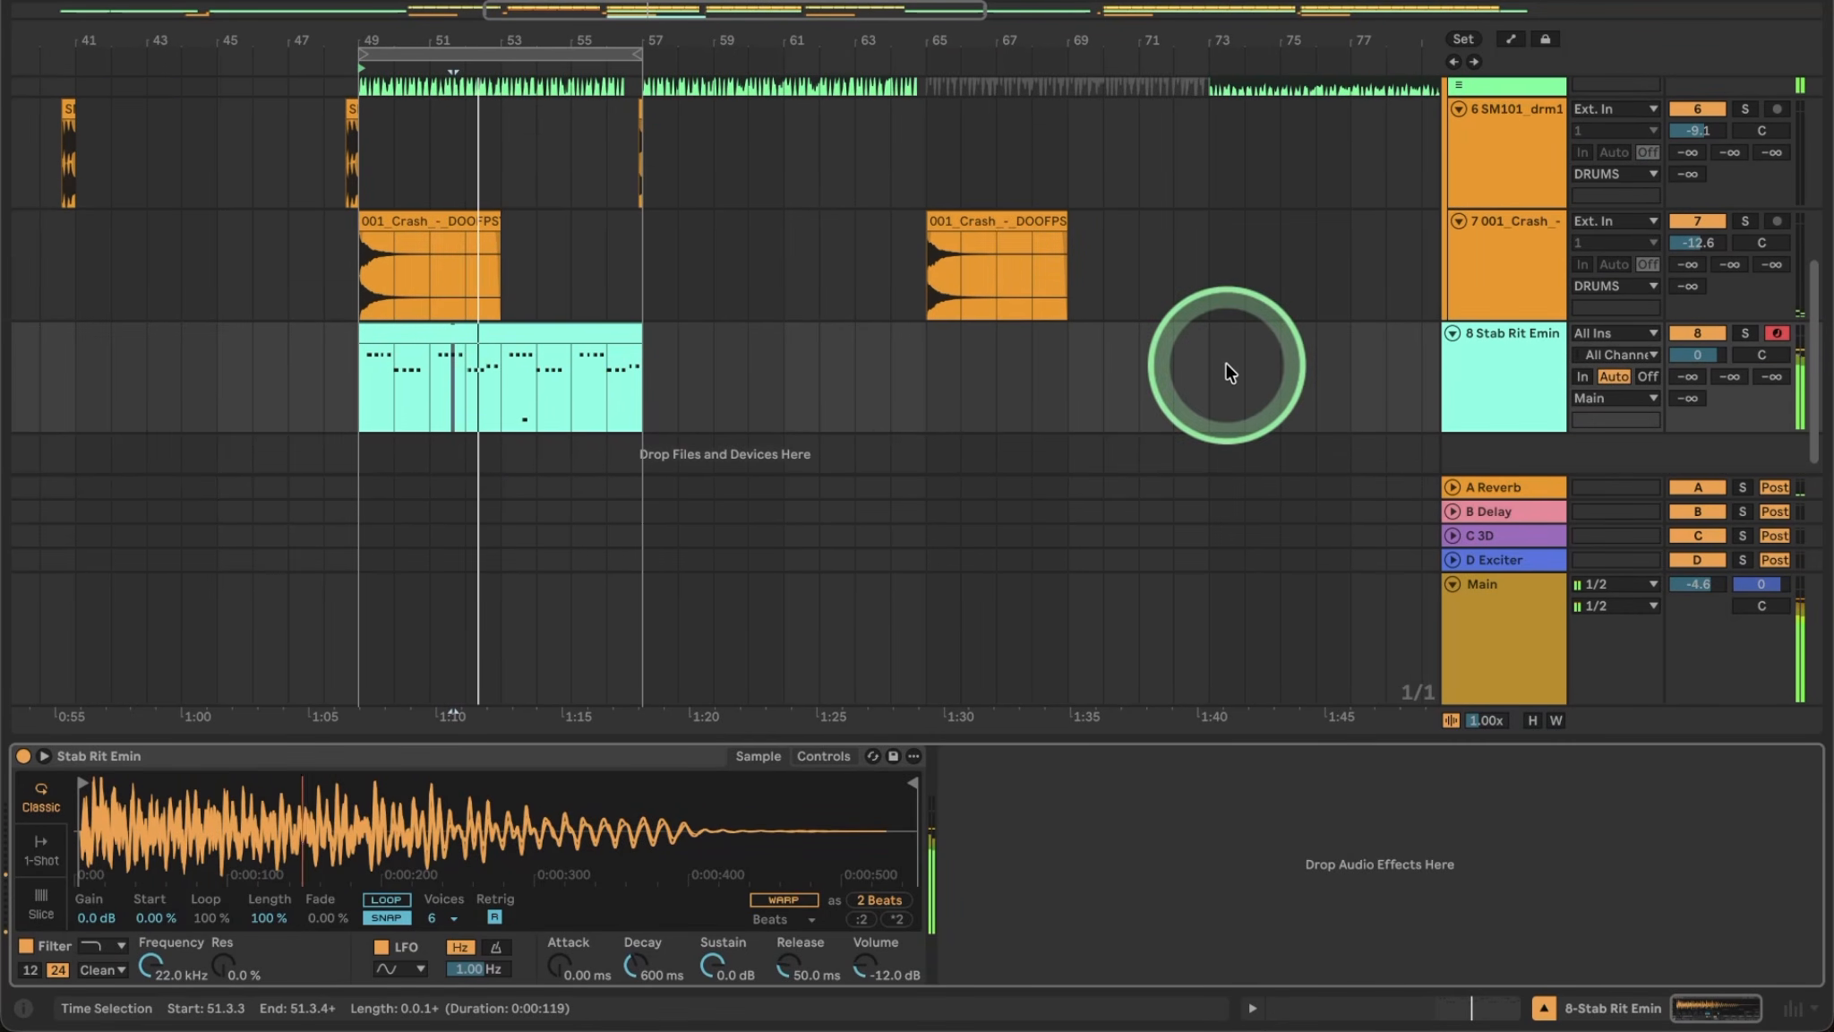
pyautogui.click(508, 332)
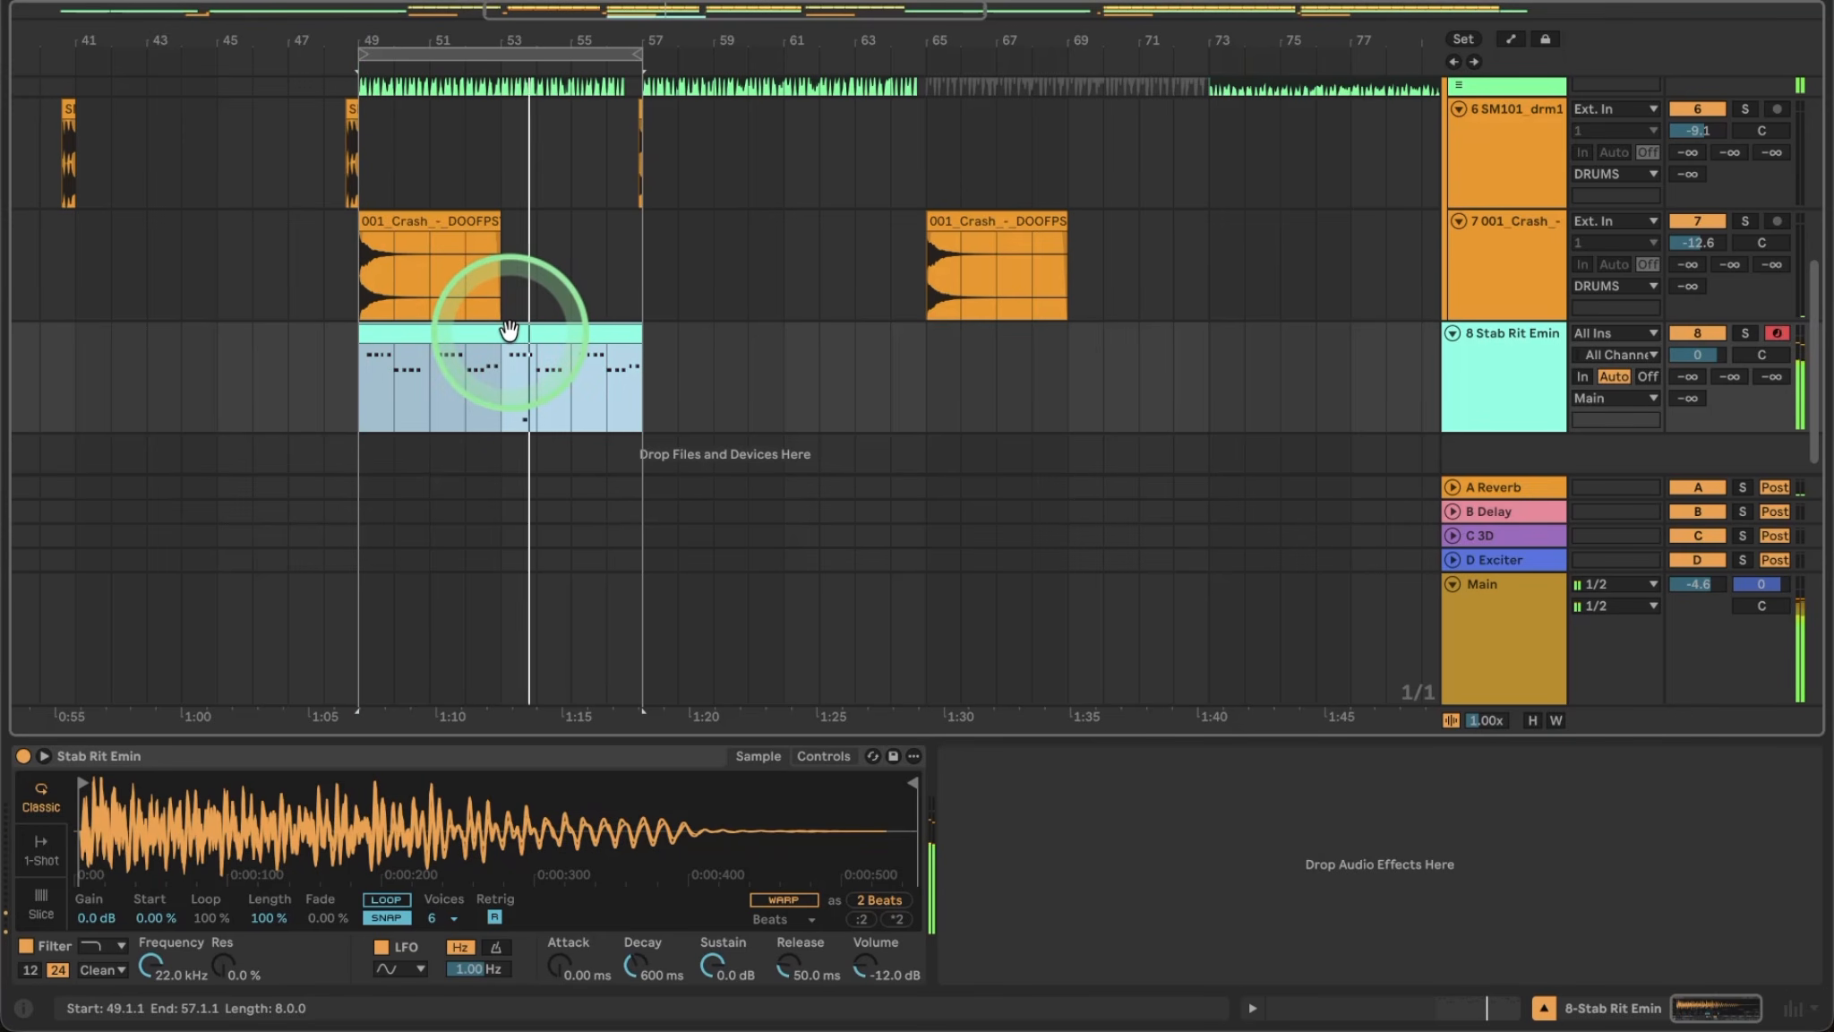
pyautogui.doubleClick(509, 331)
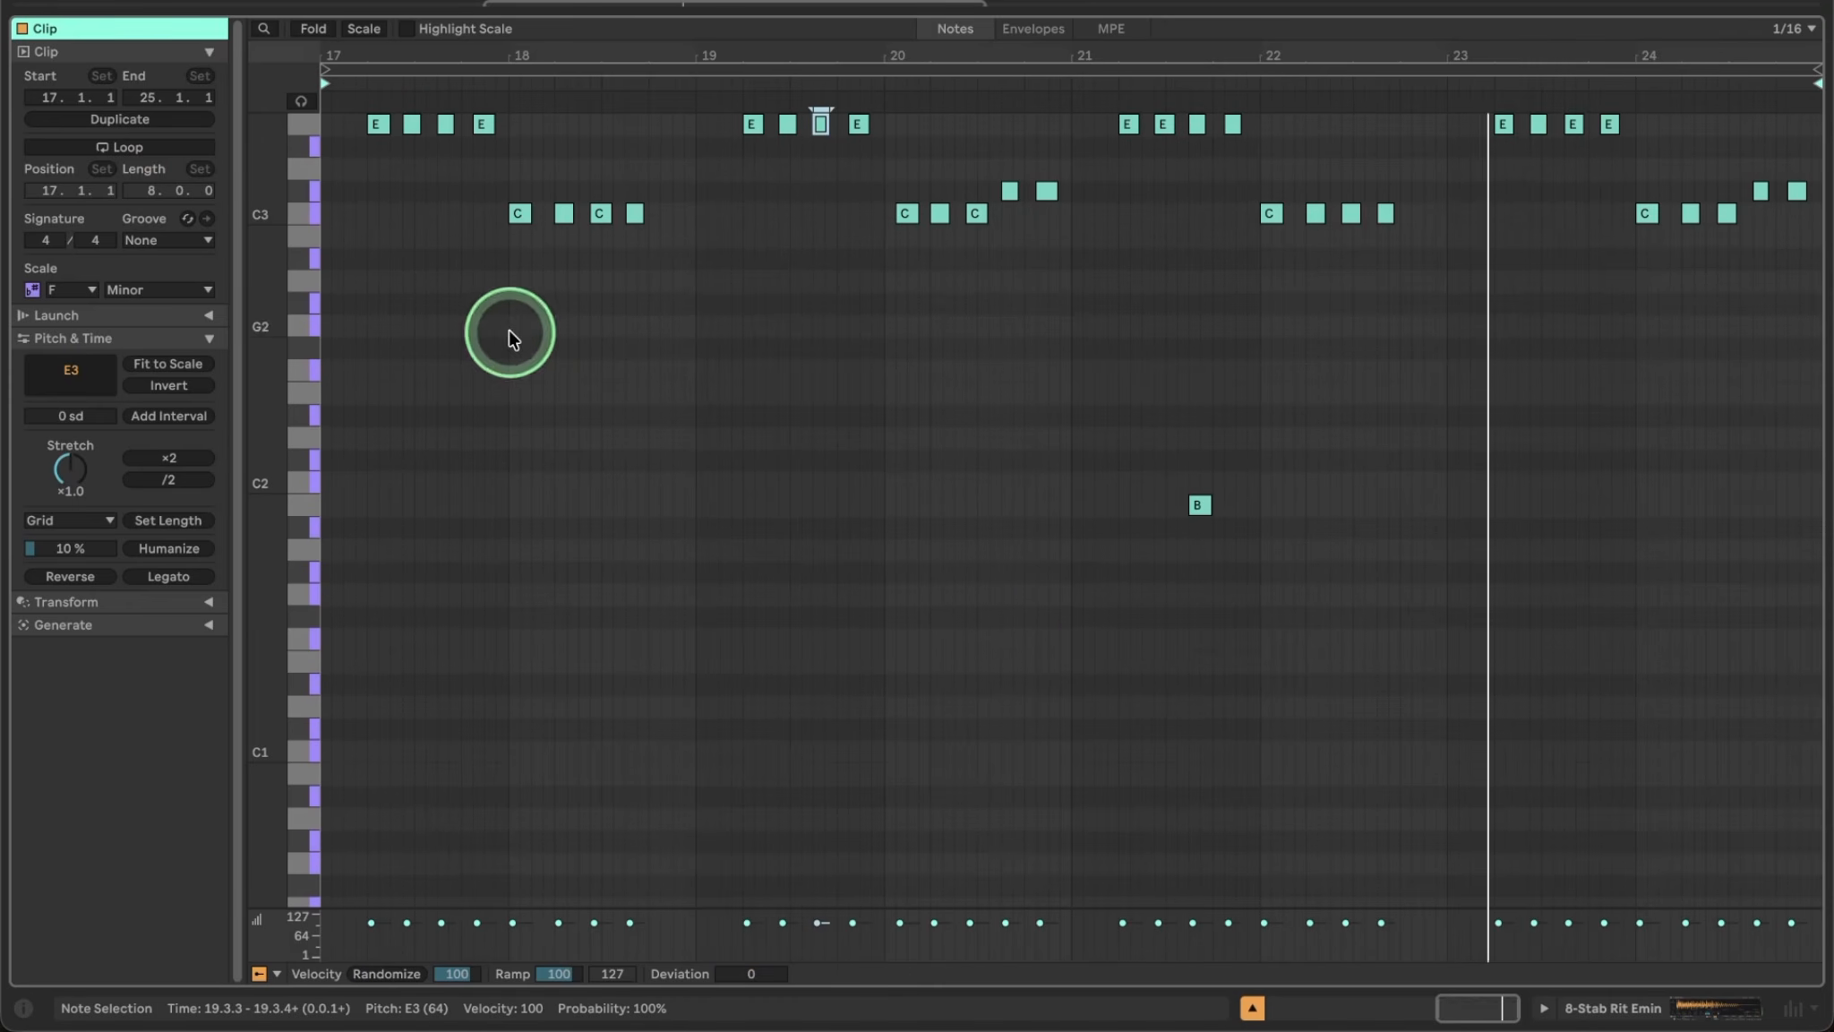
pyautogui.moveTo(1179, 470); pyautogui.dragTo(1261, 614)
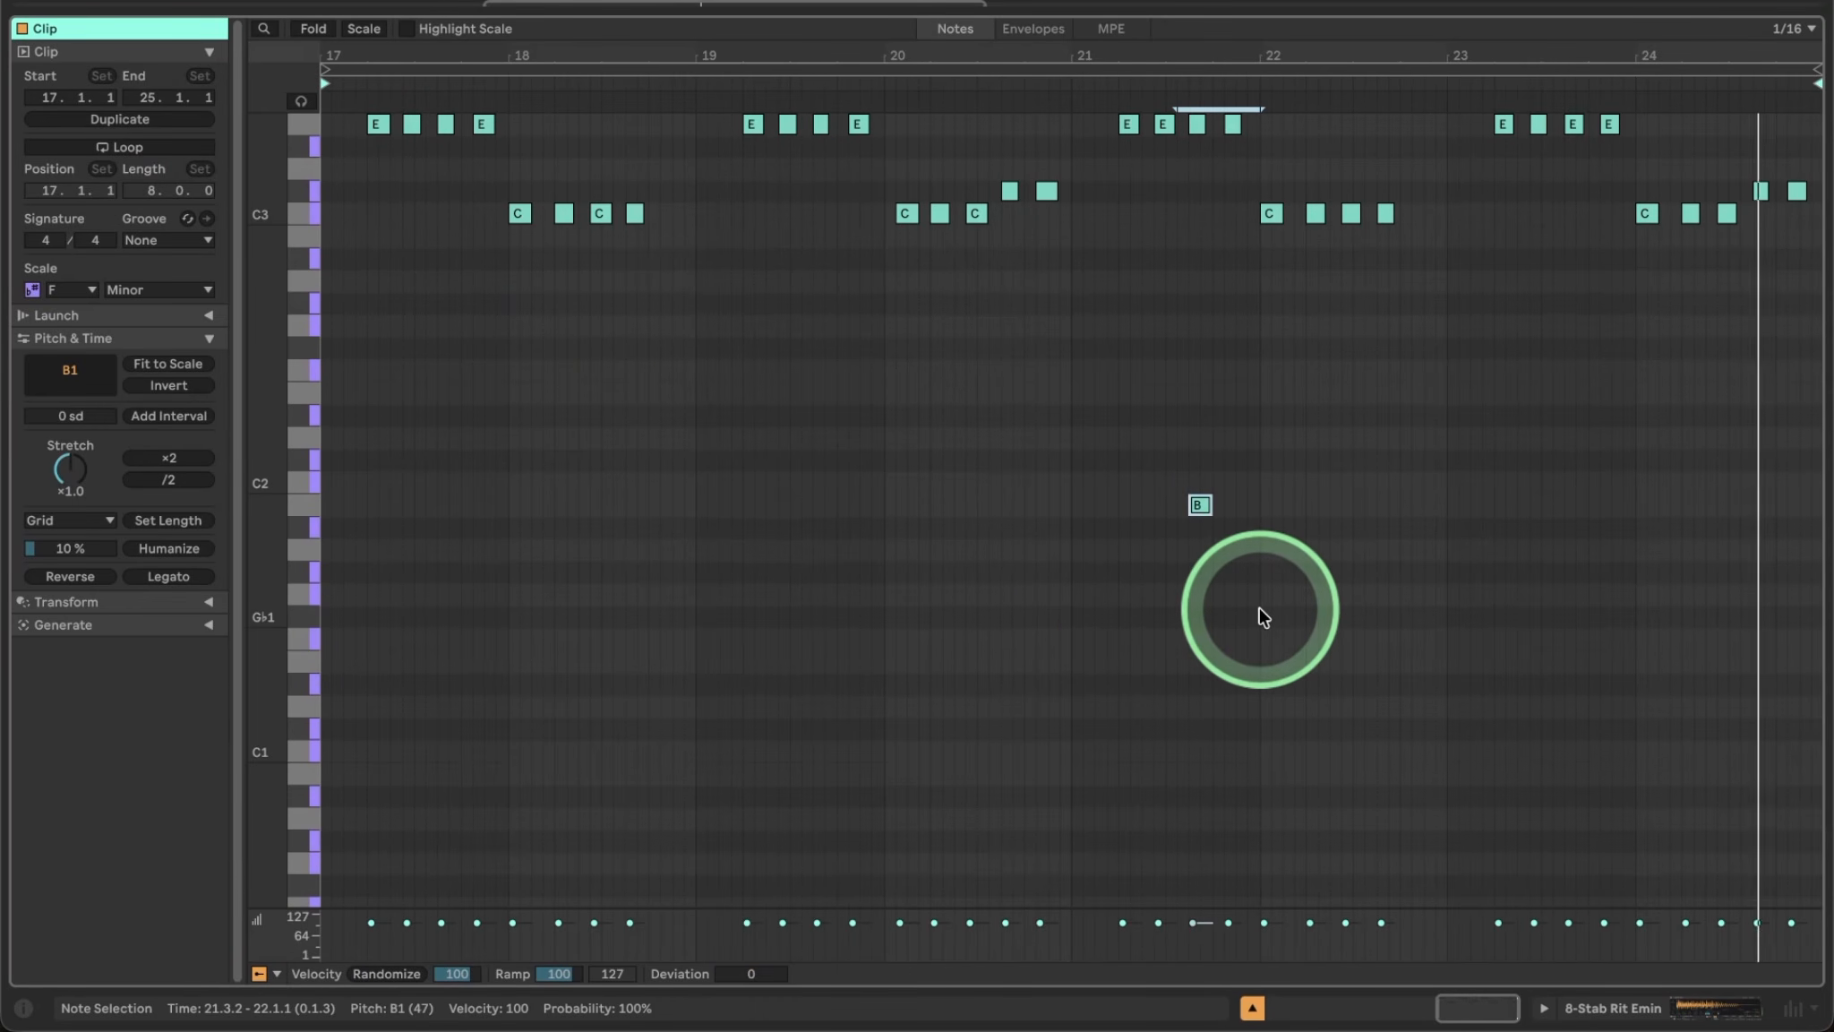
pyautogui.press('Delete')
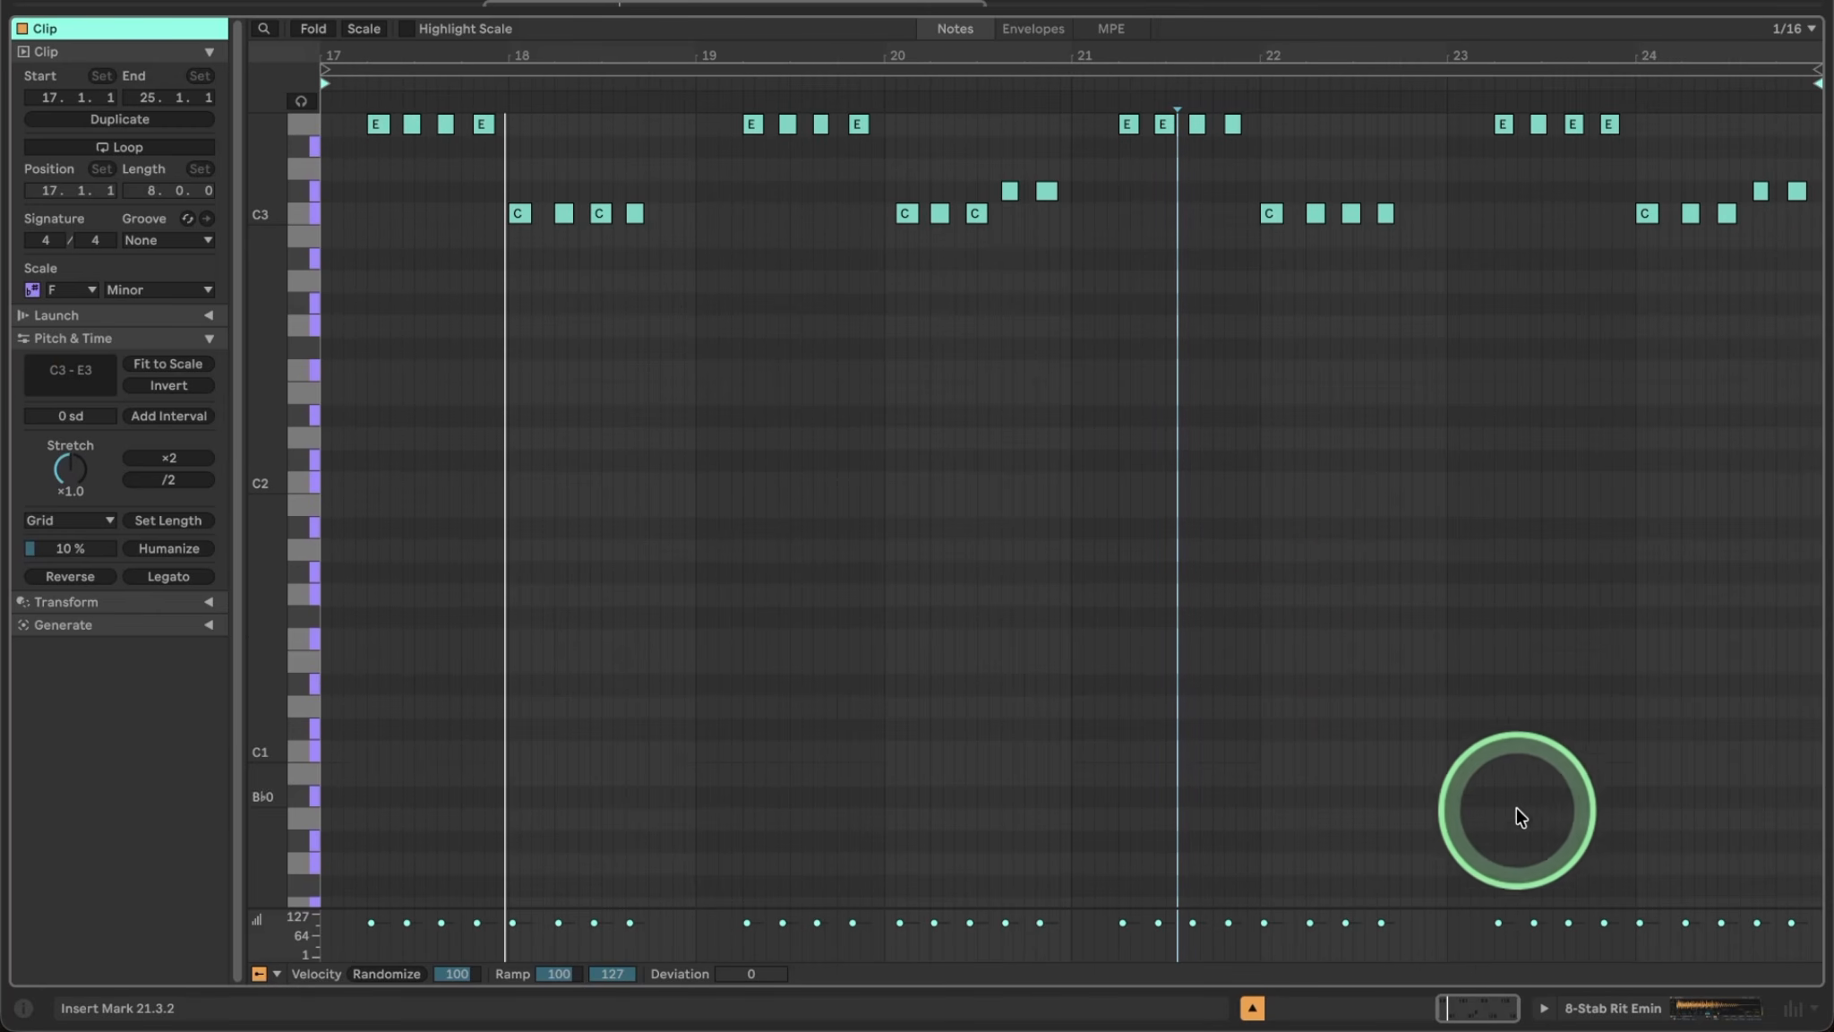
pyautogui.click(1607, 1009)
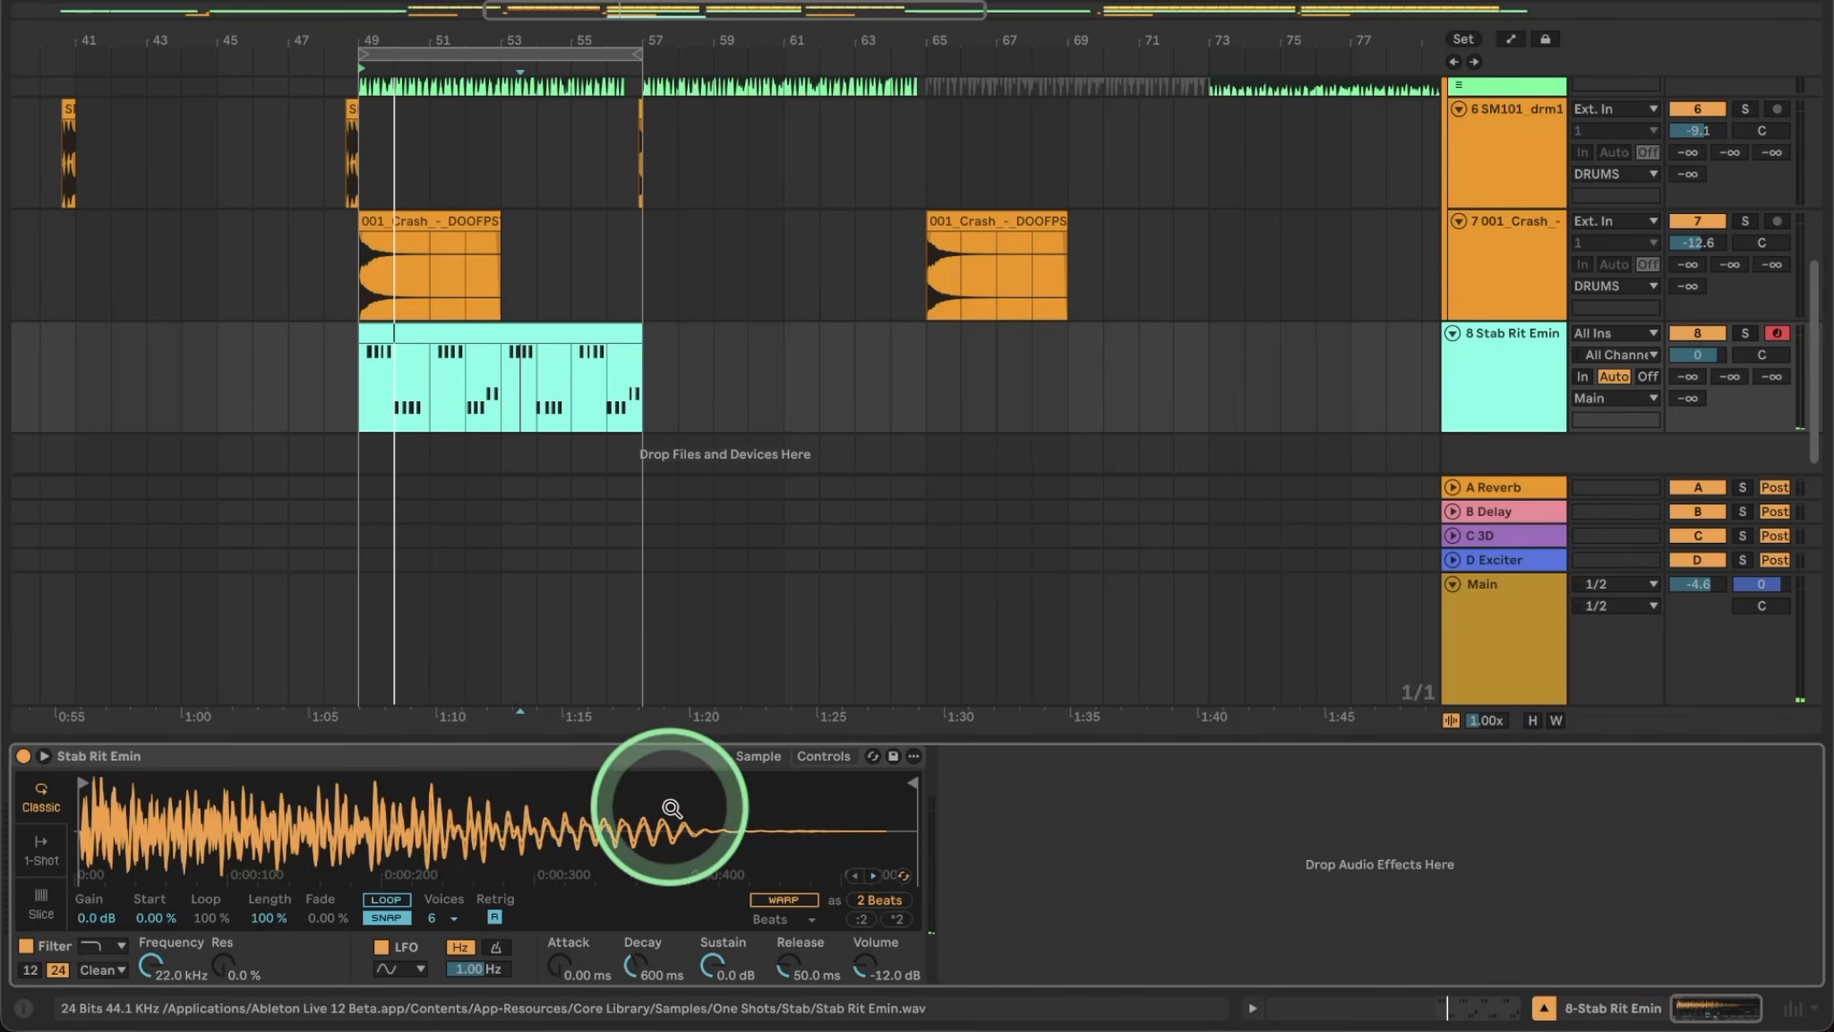
# Solo the Stab Rit Emin track and stop playback.
pyautogui.click(1744, 332)
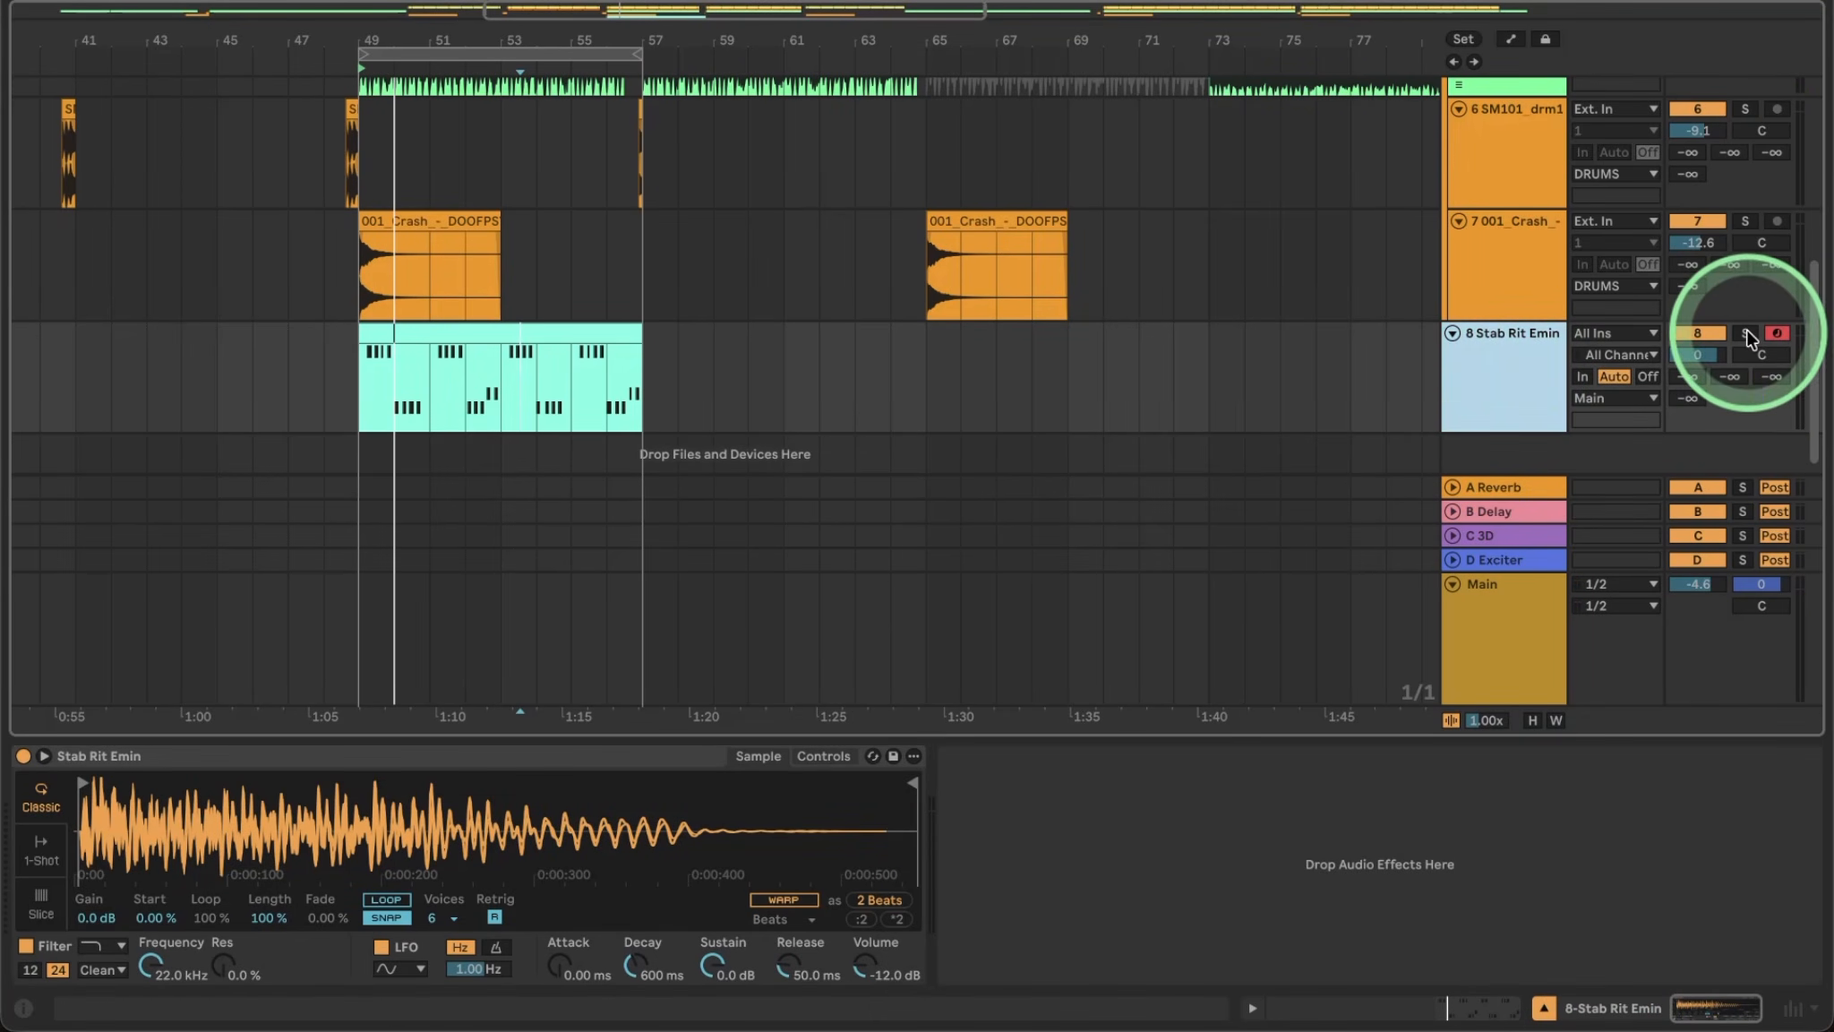
pyautogui.click(712, 698)
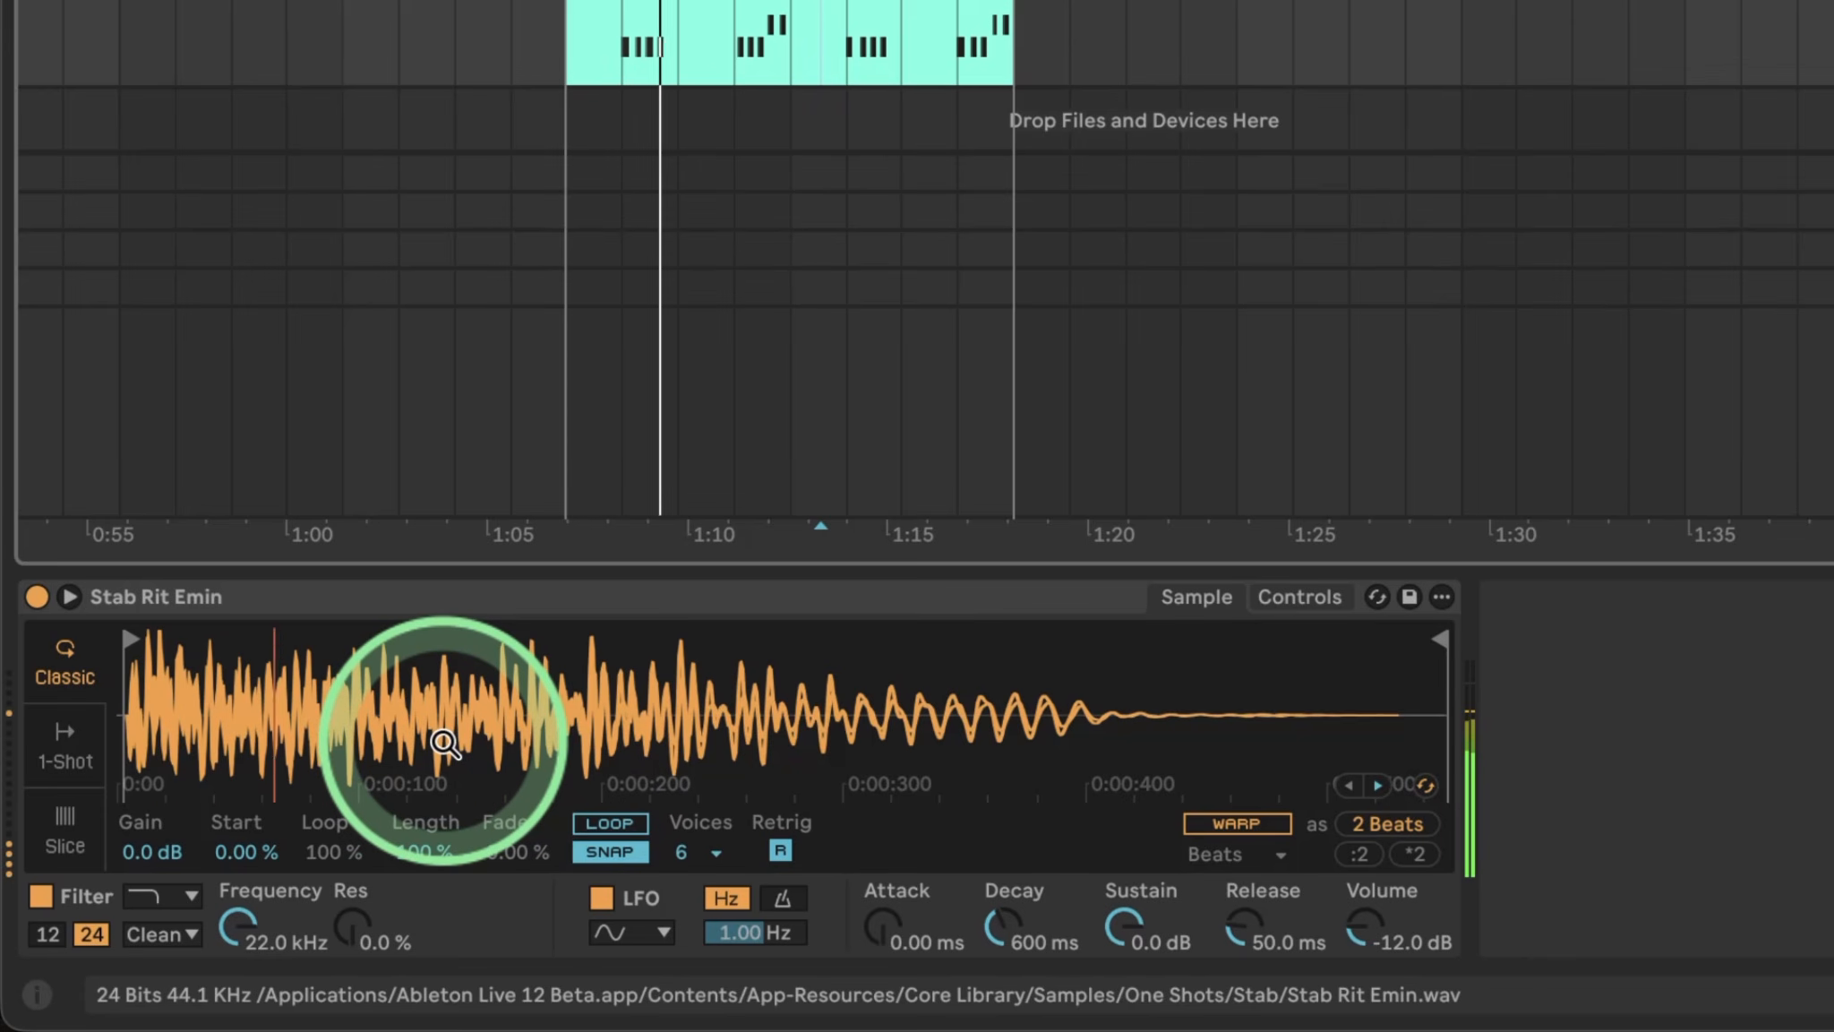
pyautogui.press('space')
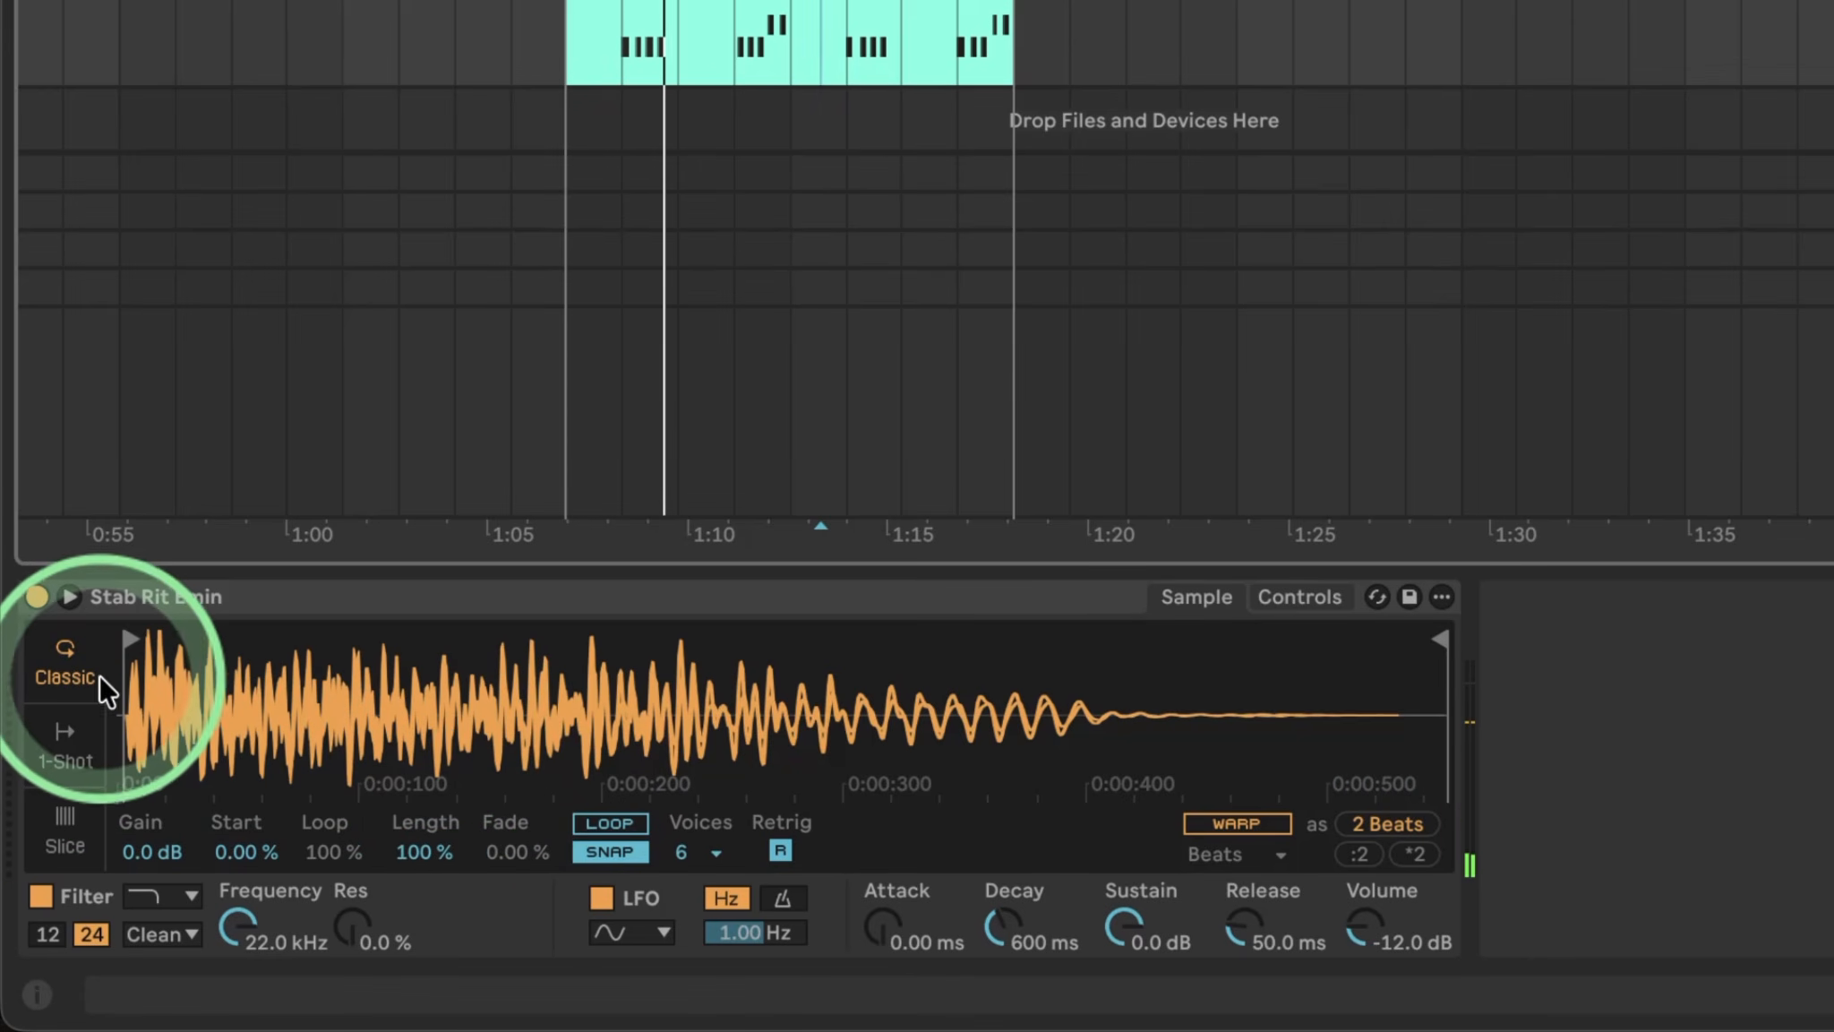
# Warp the Simpler sample in Complex Pro mode, halve it to 2 Beats, and raise Envelope to 256.
pyautogui.click(1216, 821)
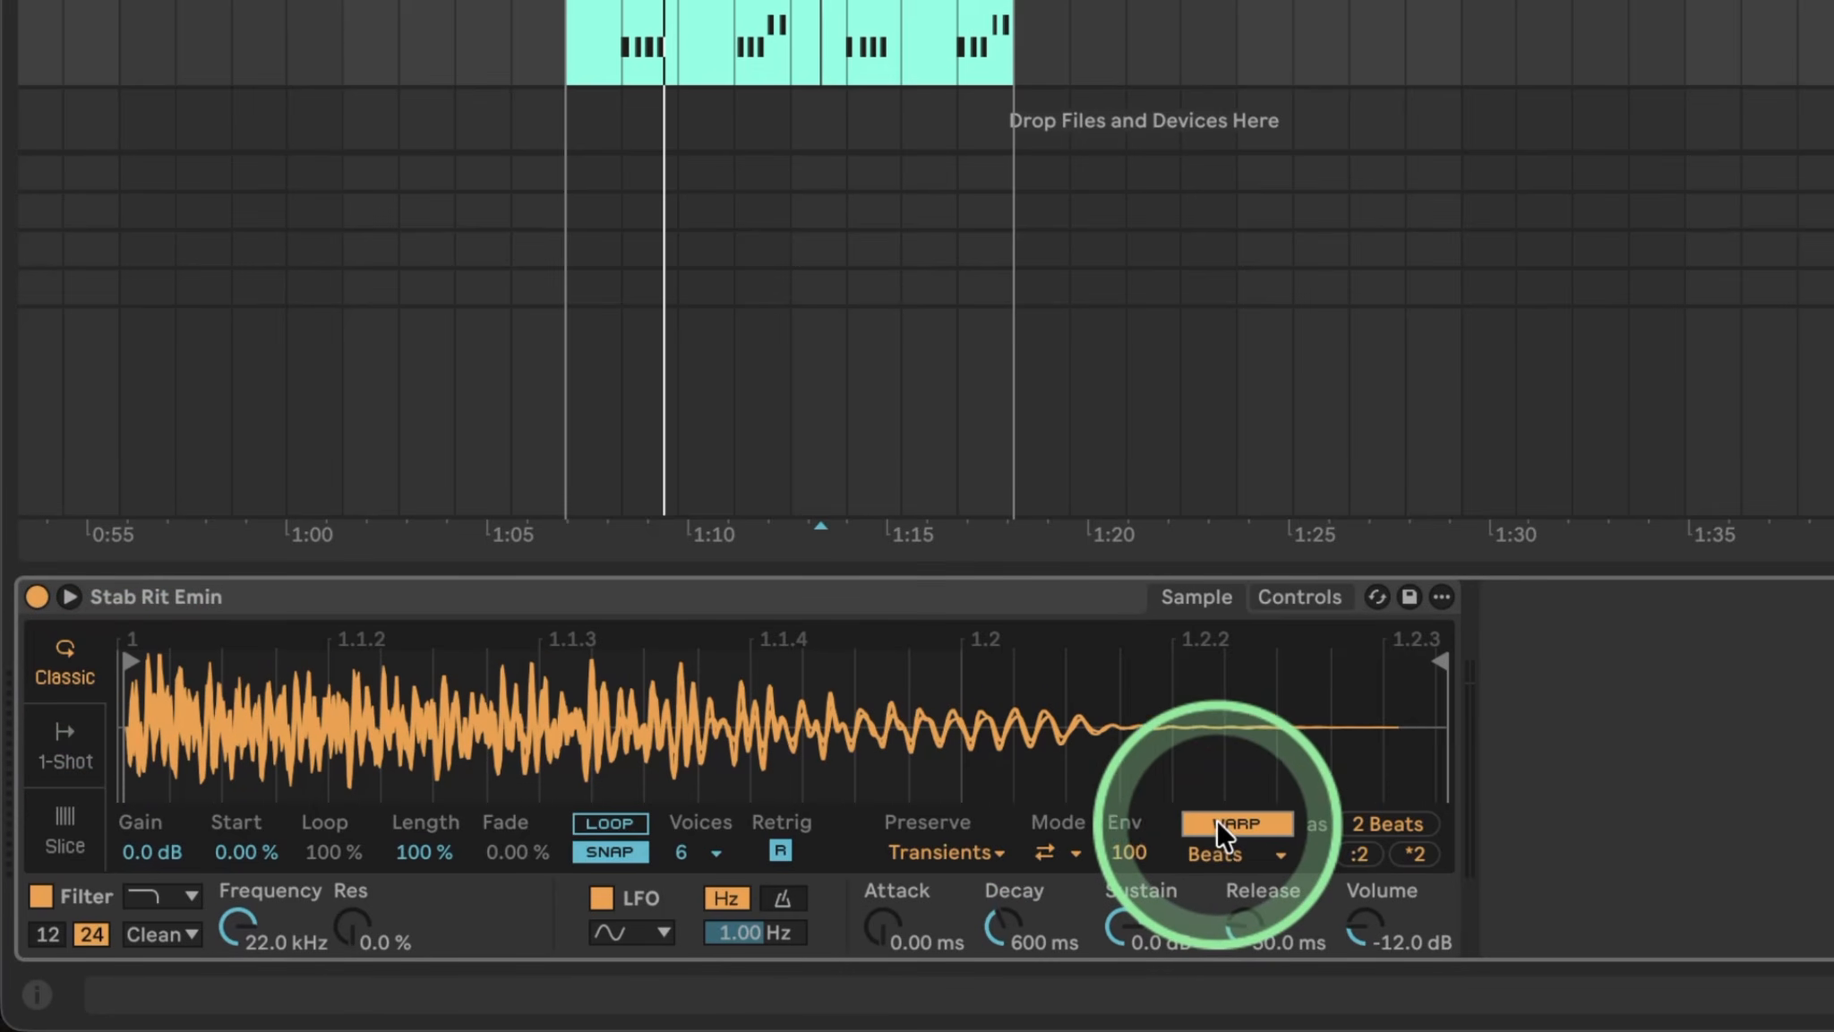
pyautogui.click(1242, 852)
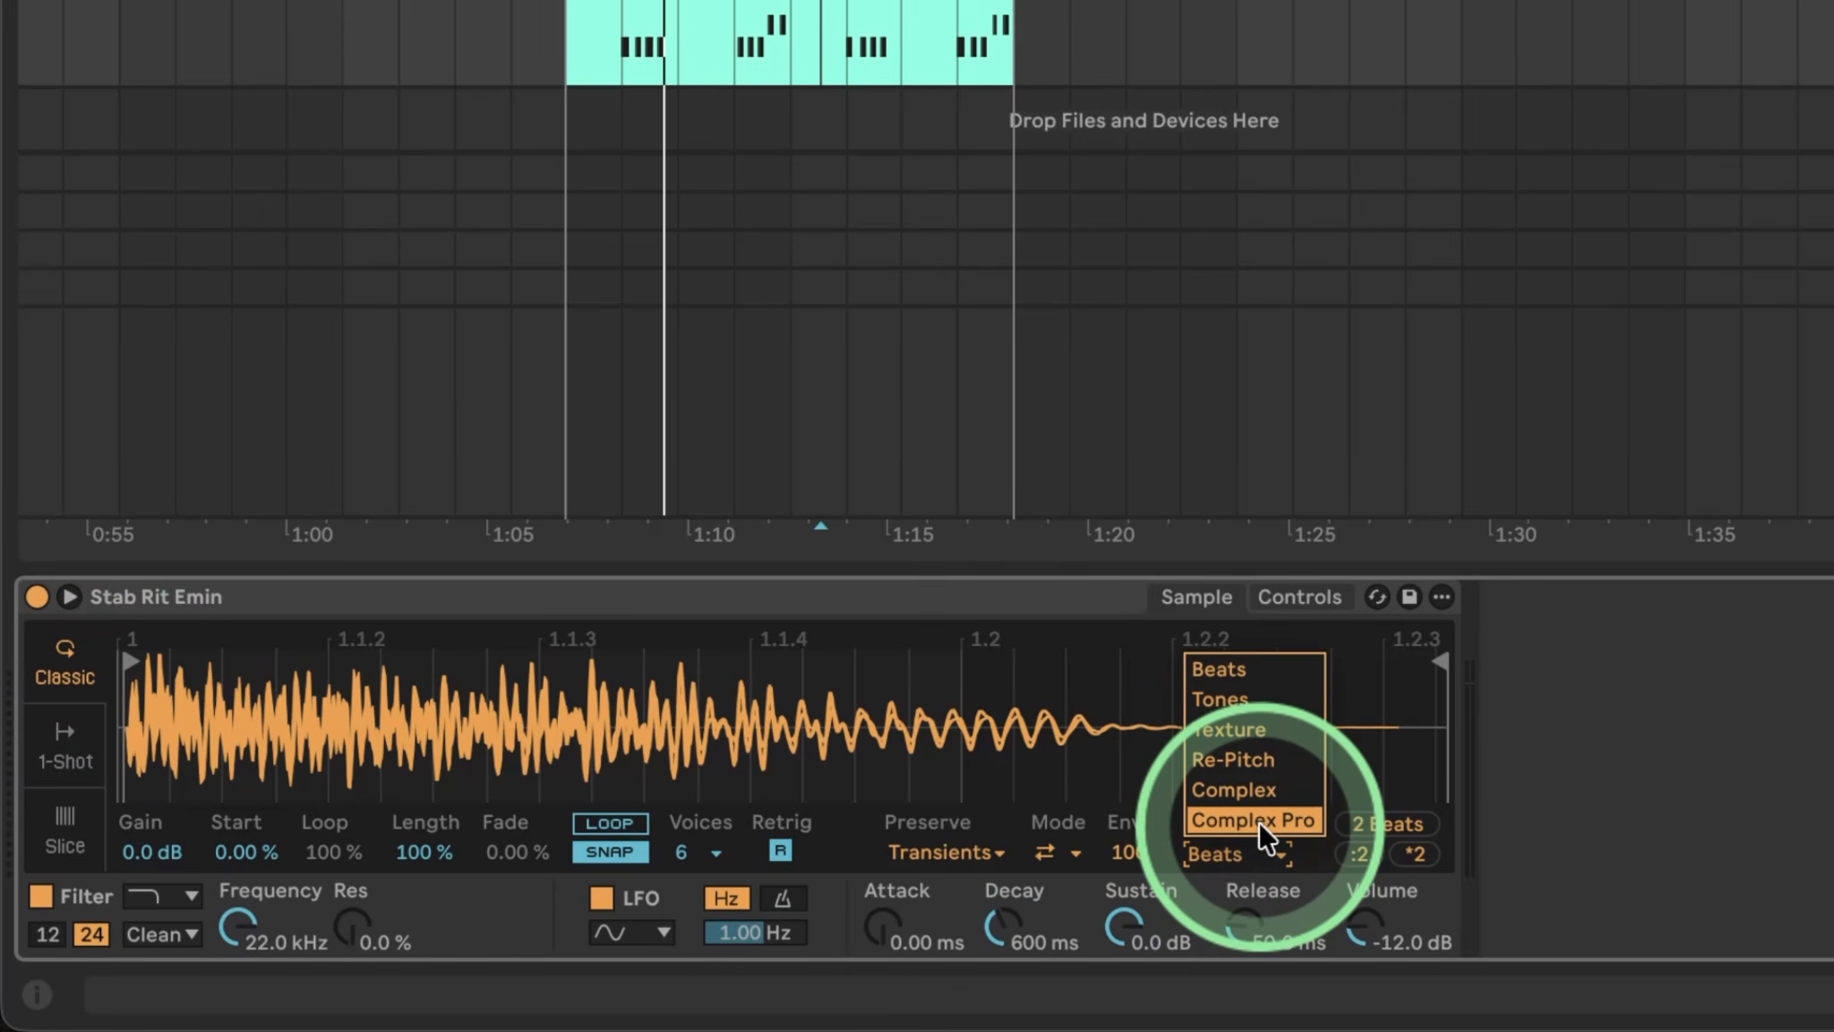
pyautogui.click(1253, 819)
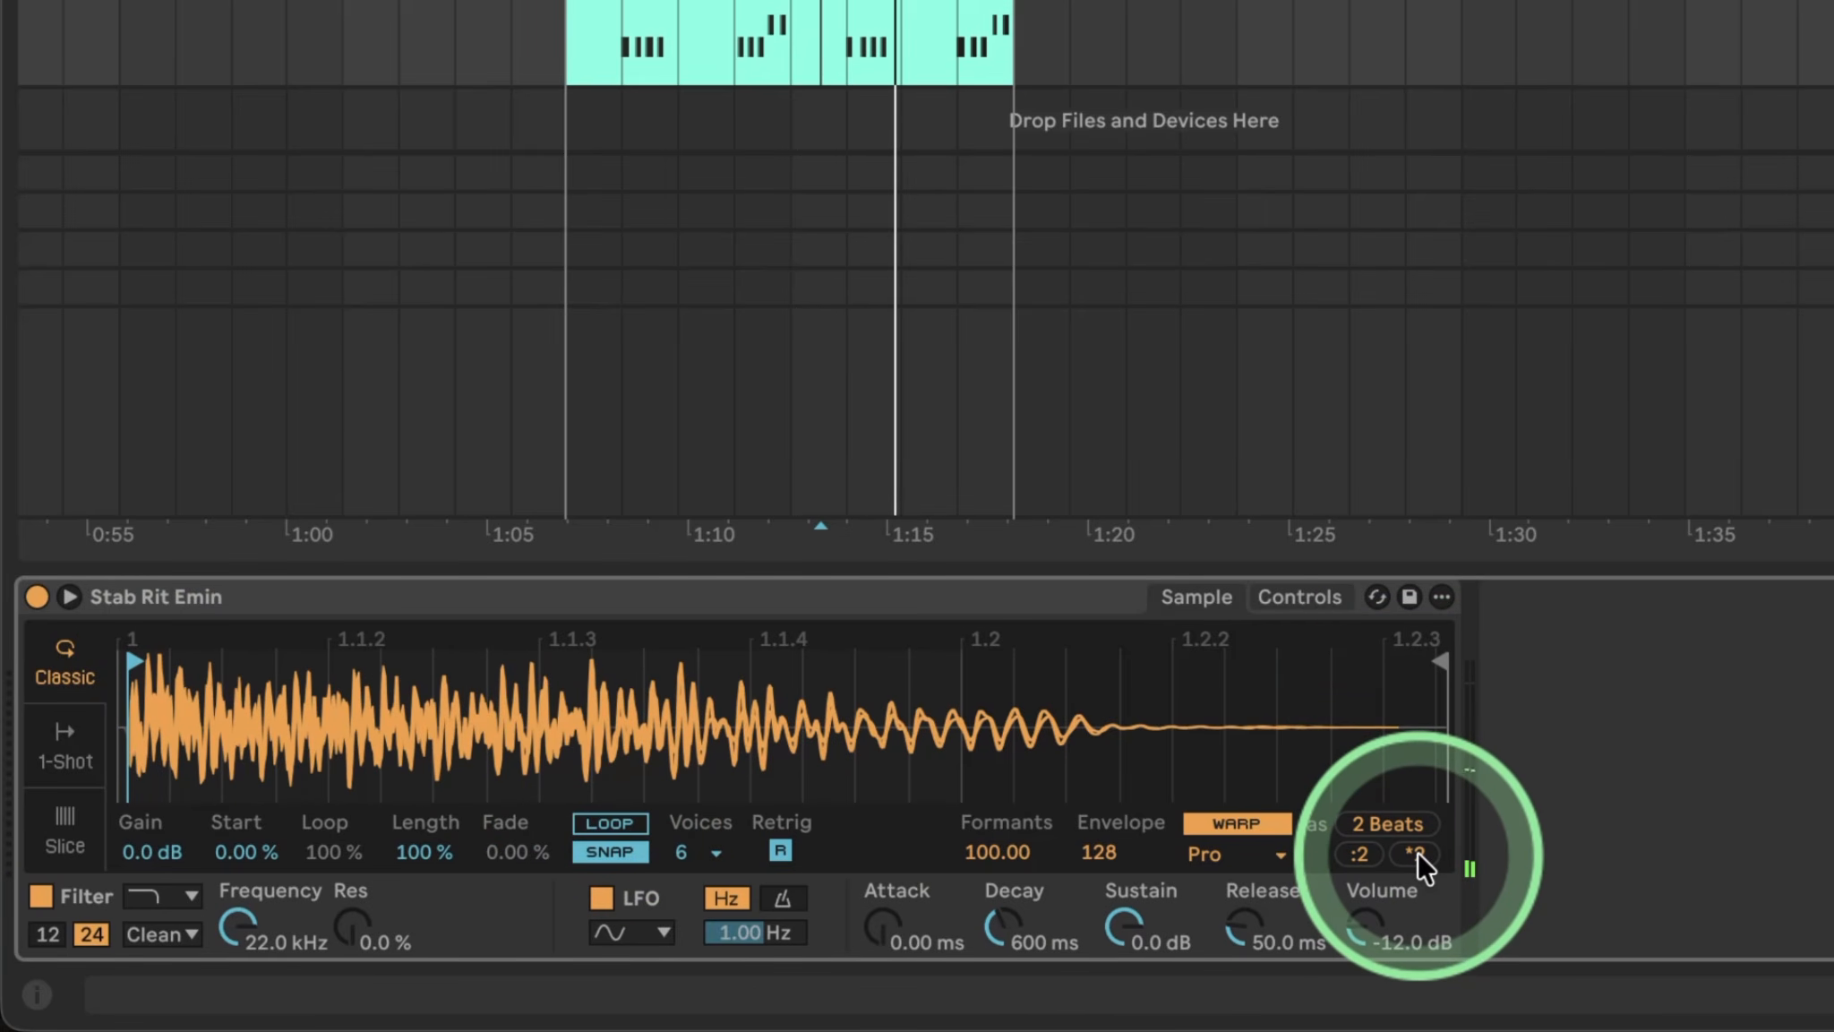
pyautogui.click(1361, 854)
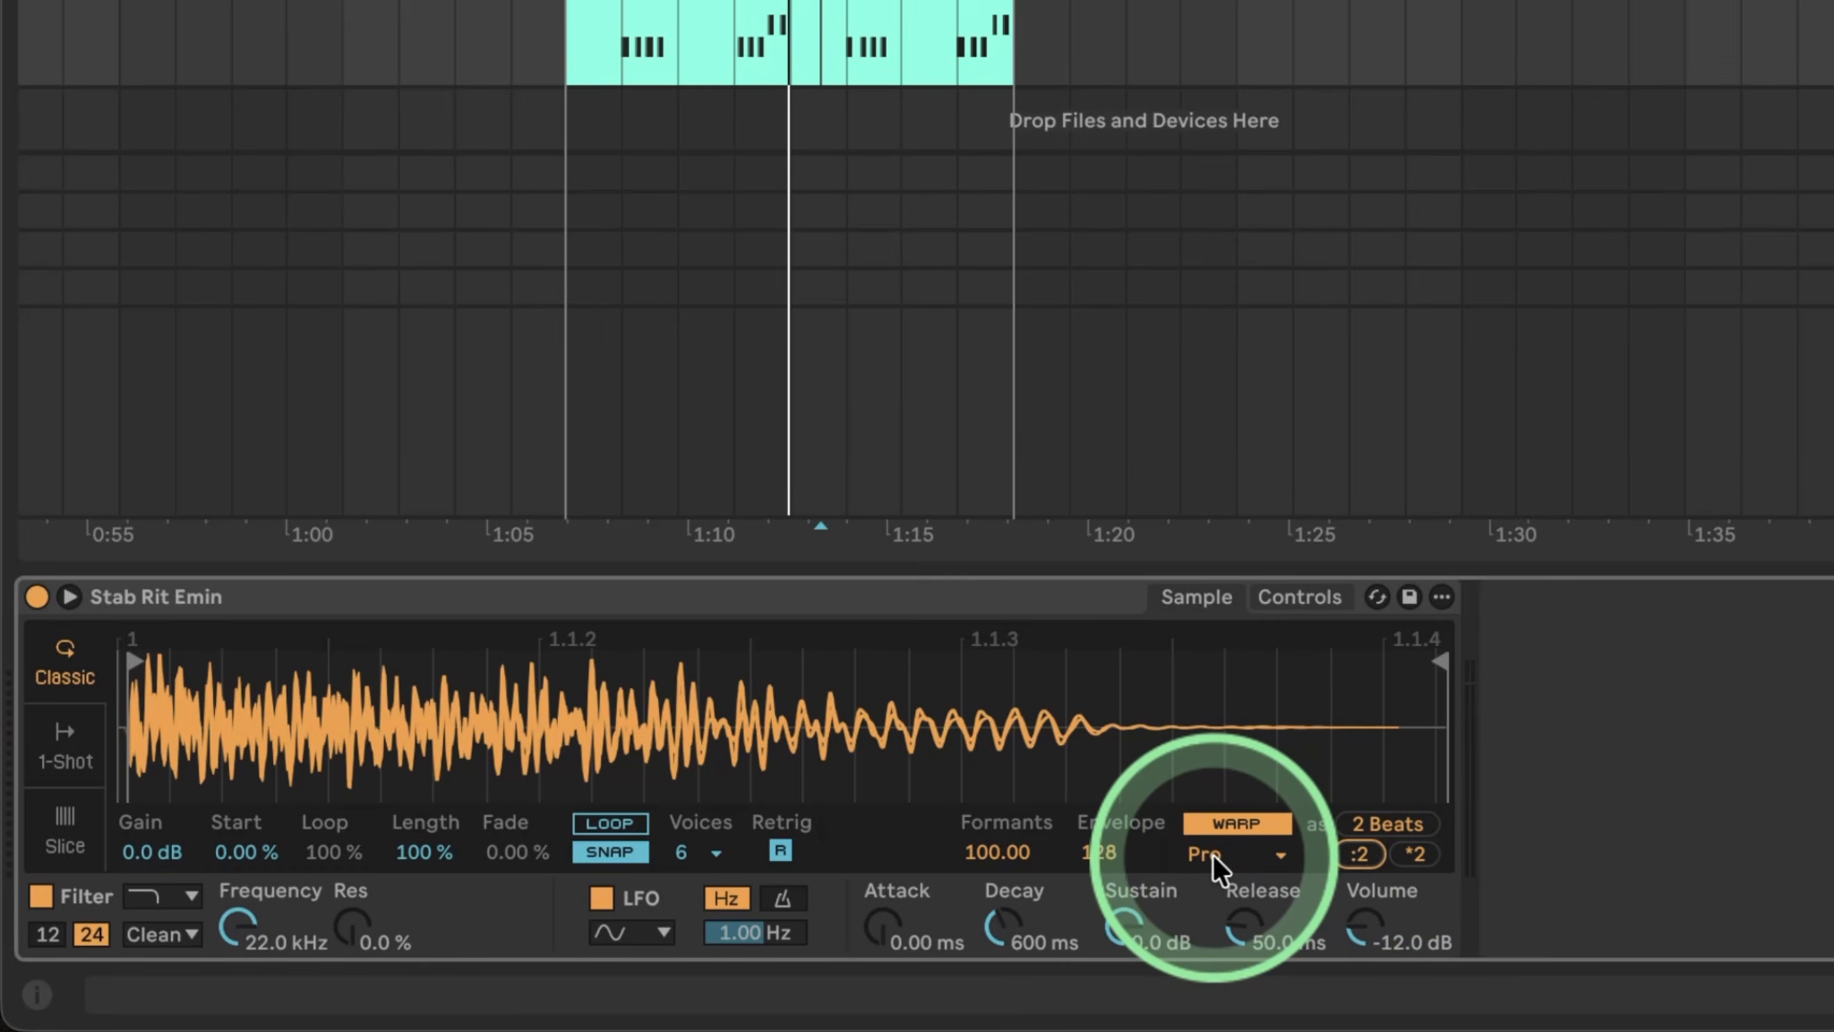
pyautogui.moveTo(1092, 854); pyautogui.dragTo(1091, 797)
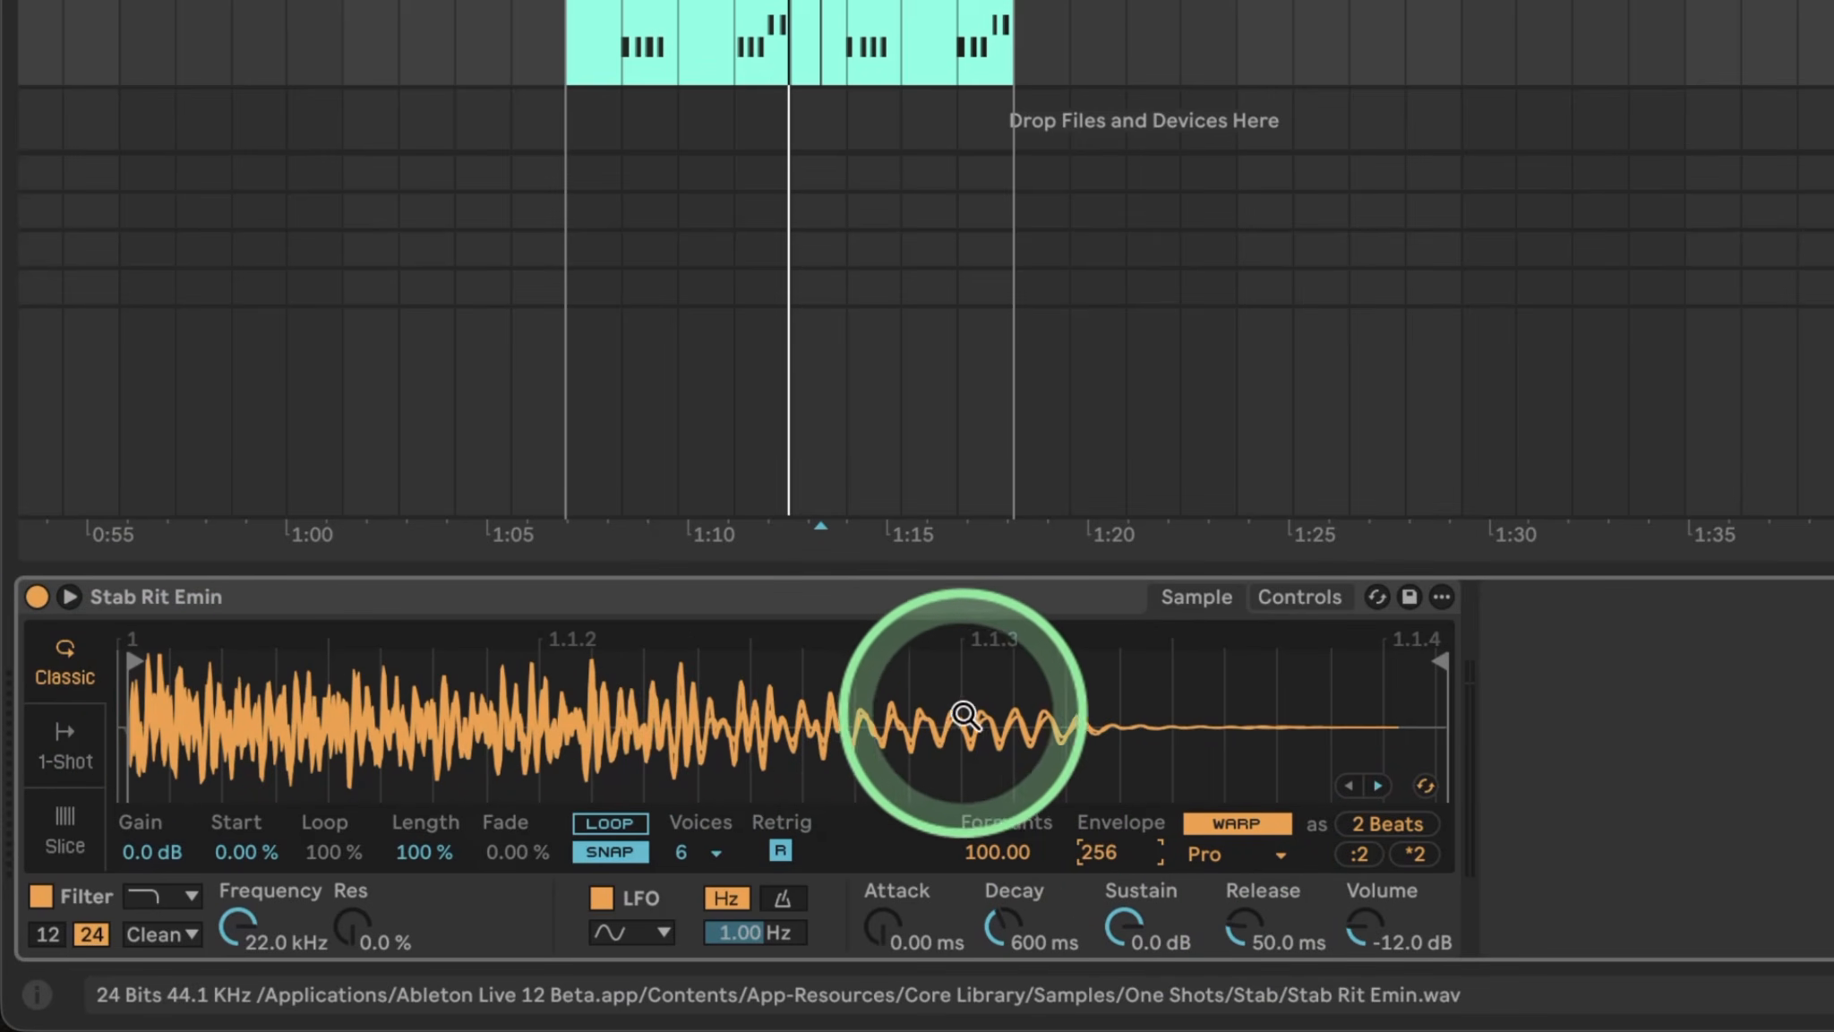
# Audition halved and doubled warp timings and Envelope tweaks during playback, viewing the whole sample.
pyautogui.press('space')
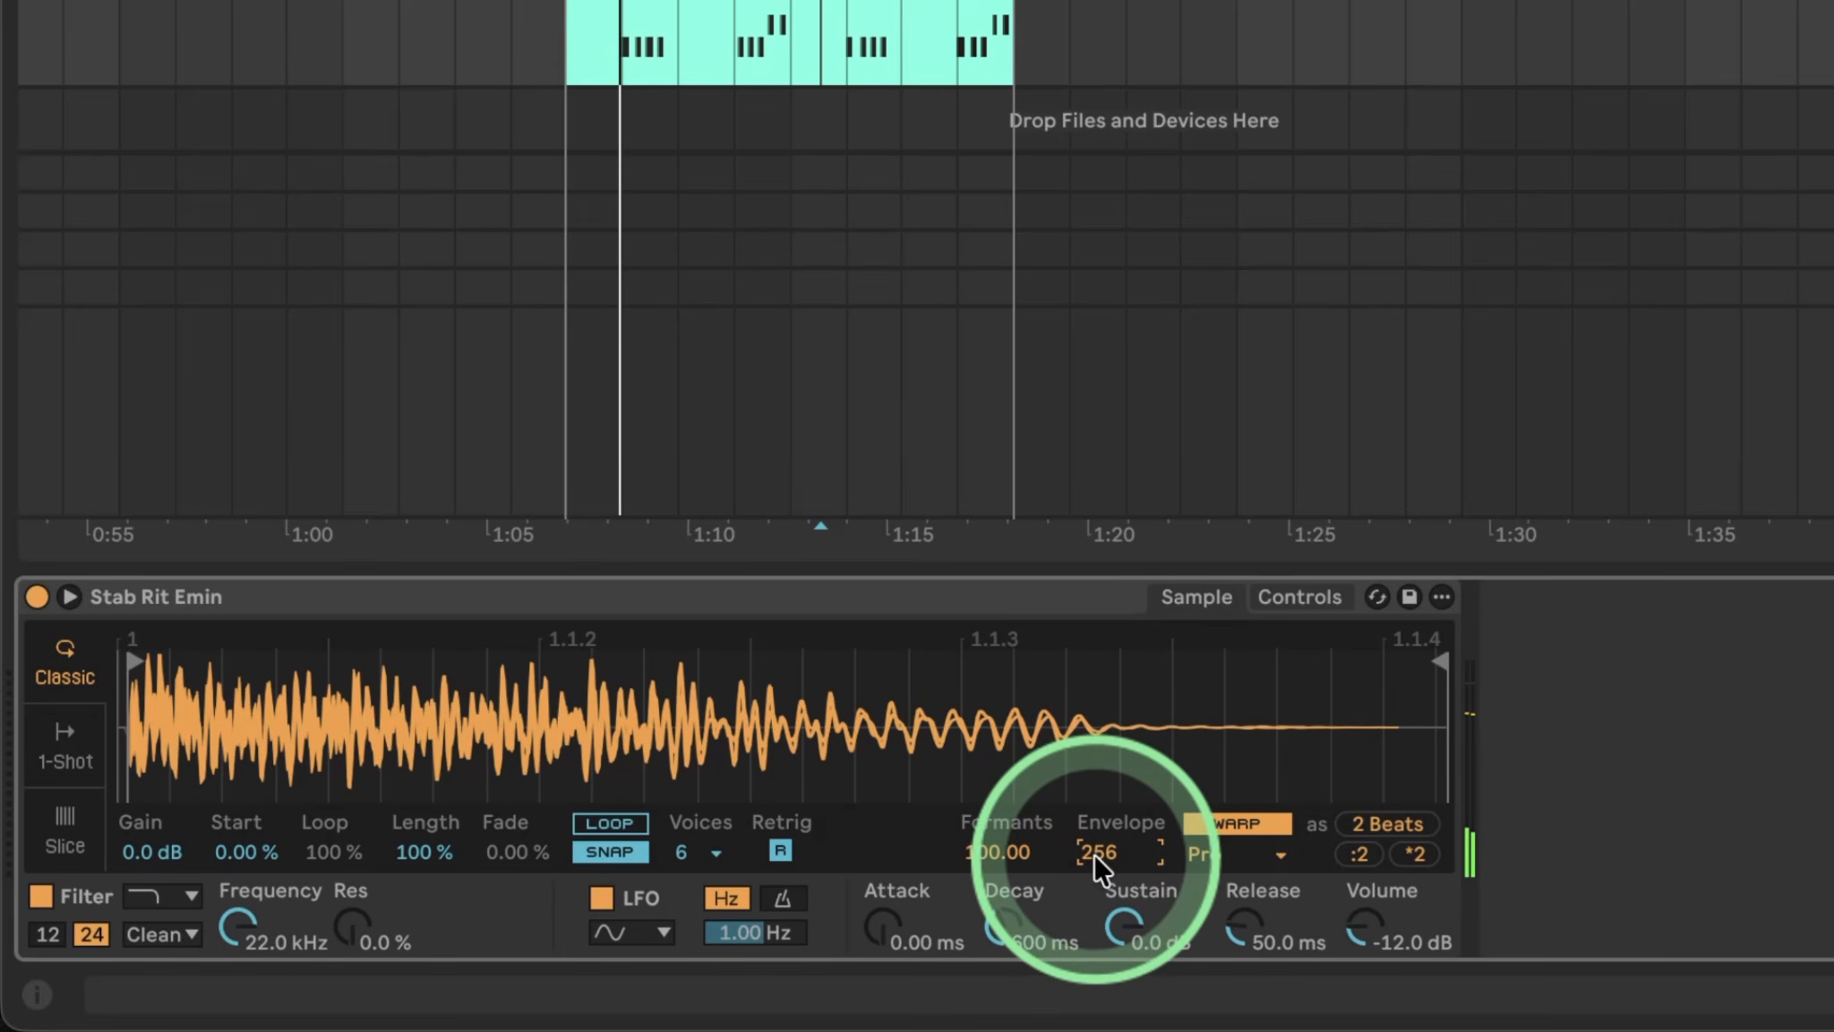
pyautogui.moveTo(1096, 851)
pyautogui.mouseDown()
pyautogui.moveTo(1096, 886)
pyautogui.moveTo(1105, 622)
pyautogui.moveTo(1103, 855)
pyautogui.mouseUp()
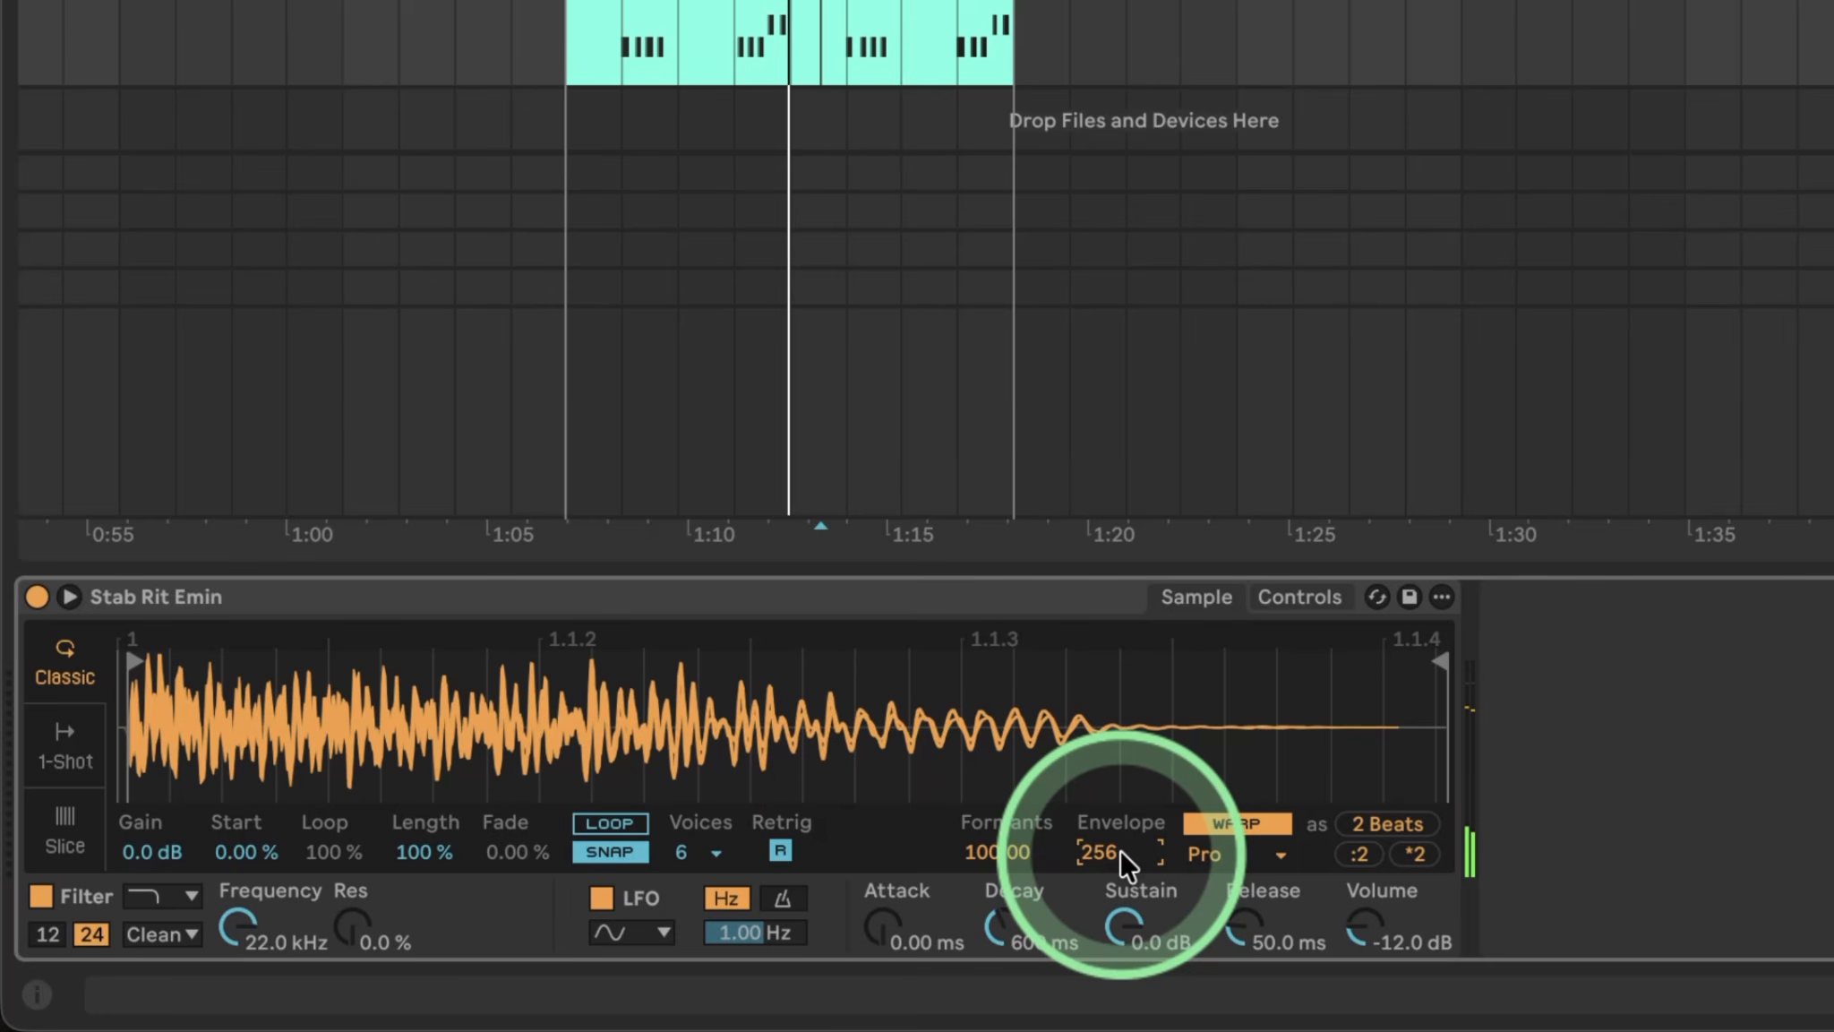
pyautogui.click(1359, 854)
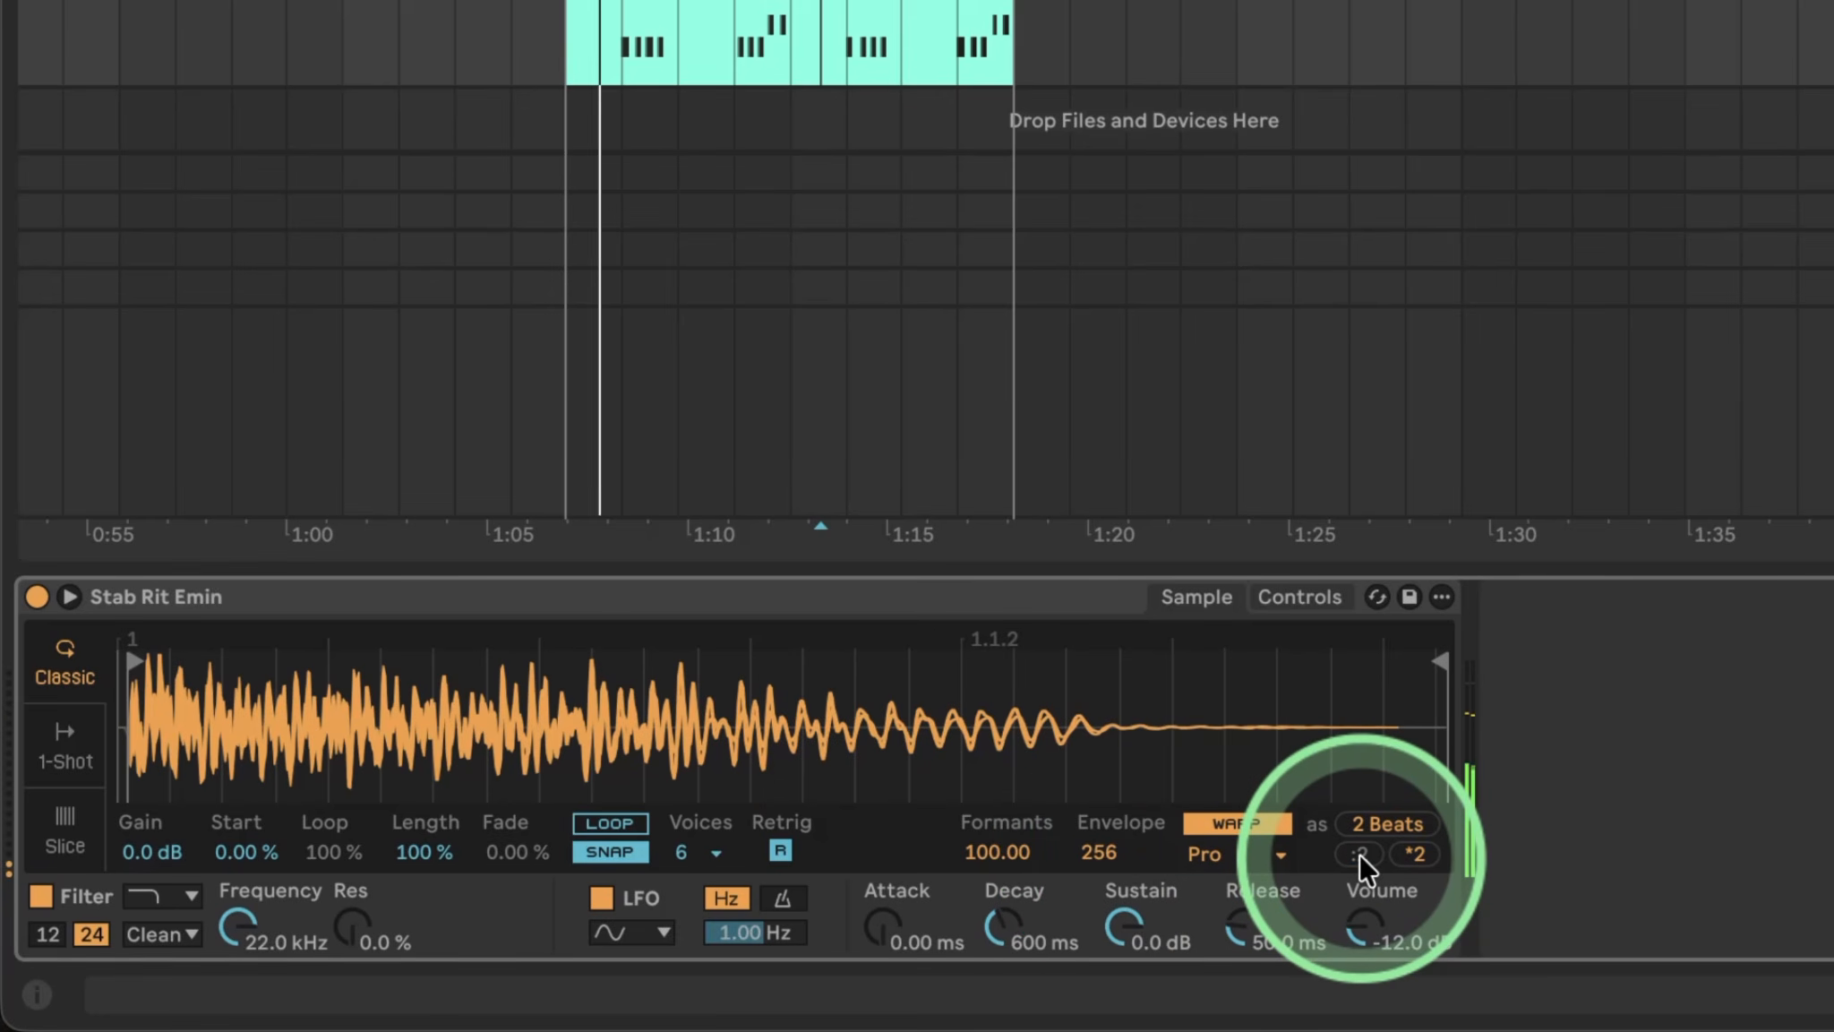
pyautogui.click(1407, 851)
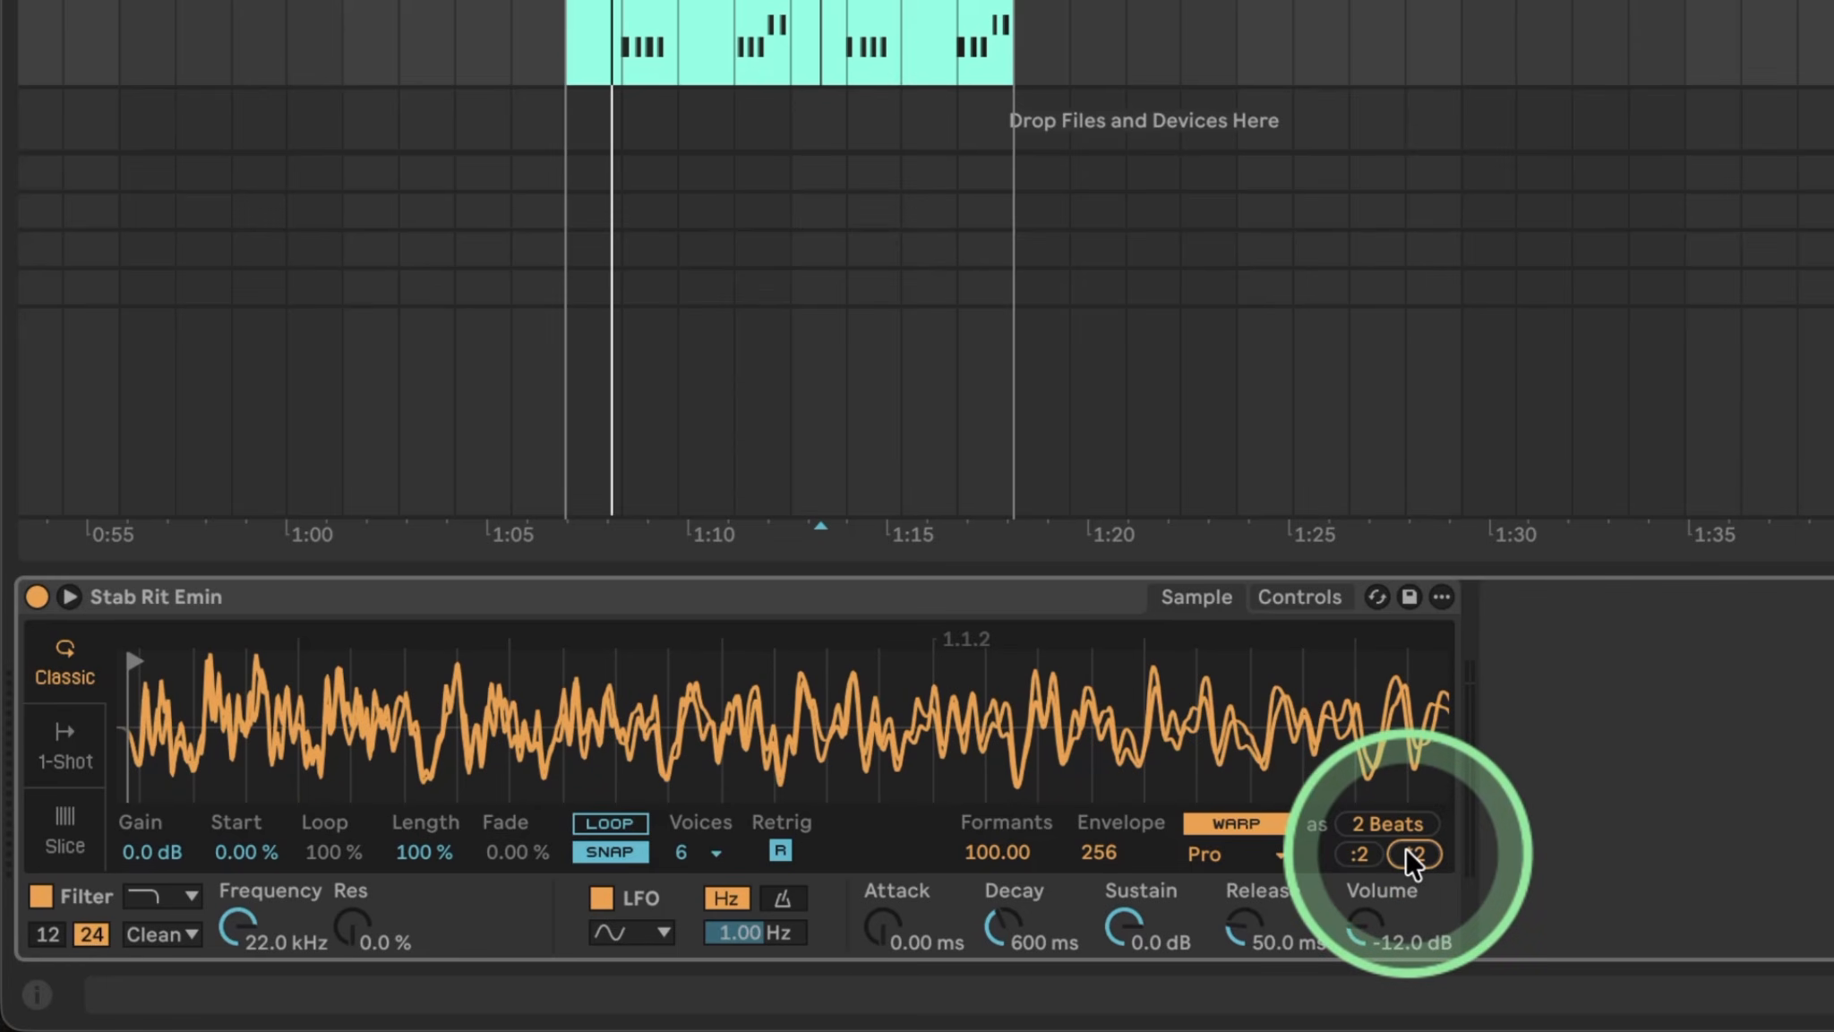
pyautogui.moveTo(1151, 716); pyautogui.dragTo(385, 717)
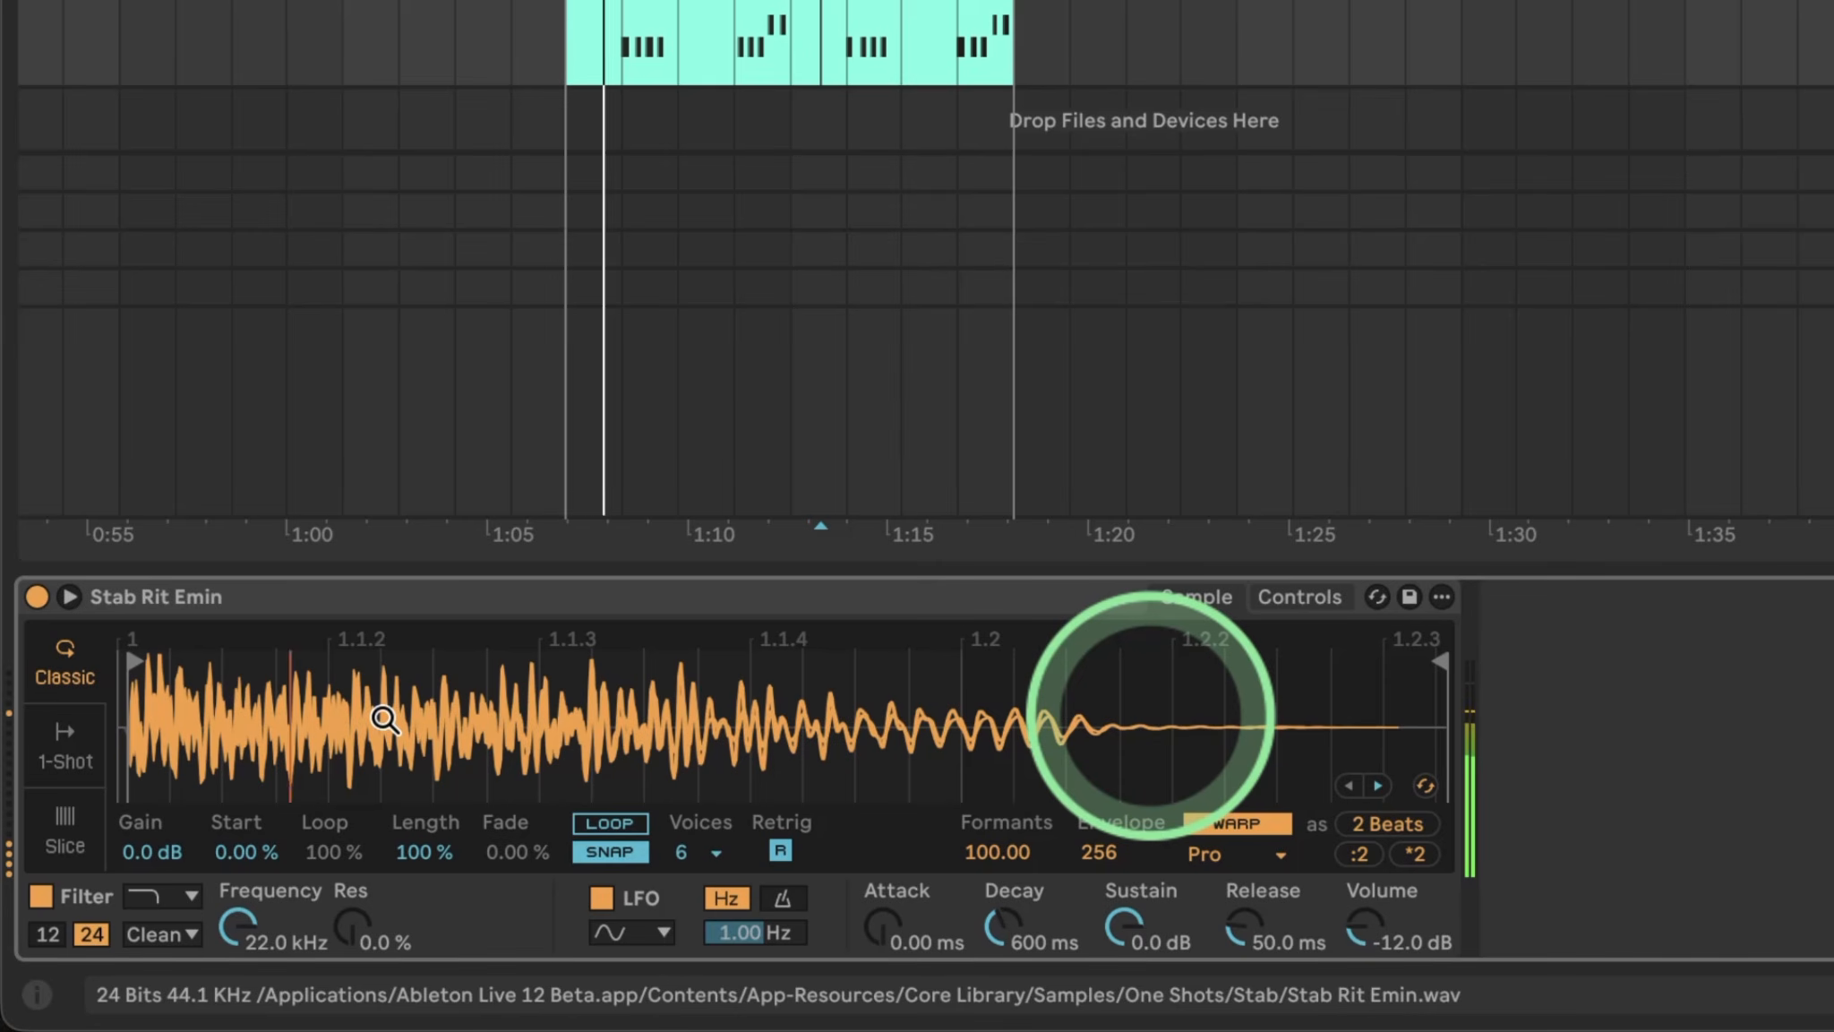
pyautogui.click(1413, 849)
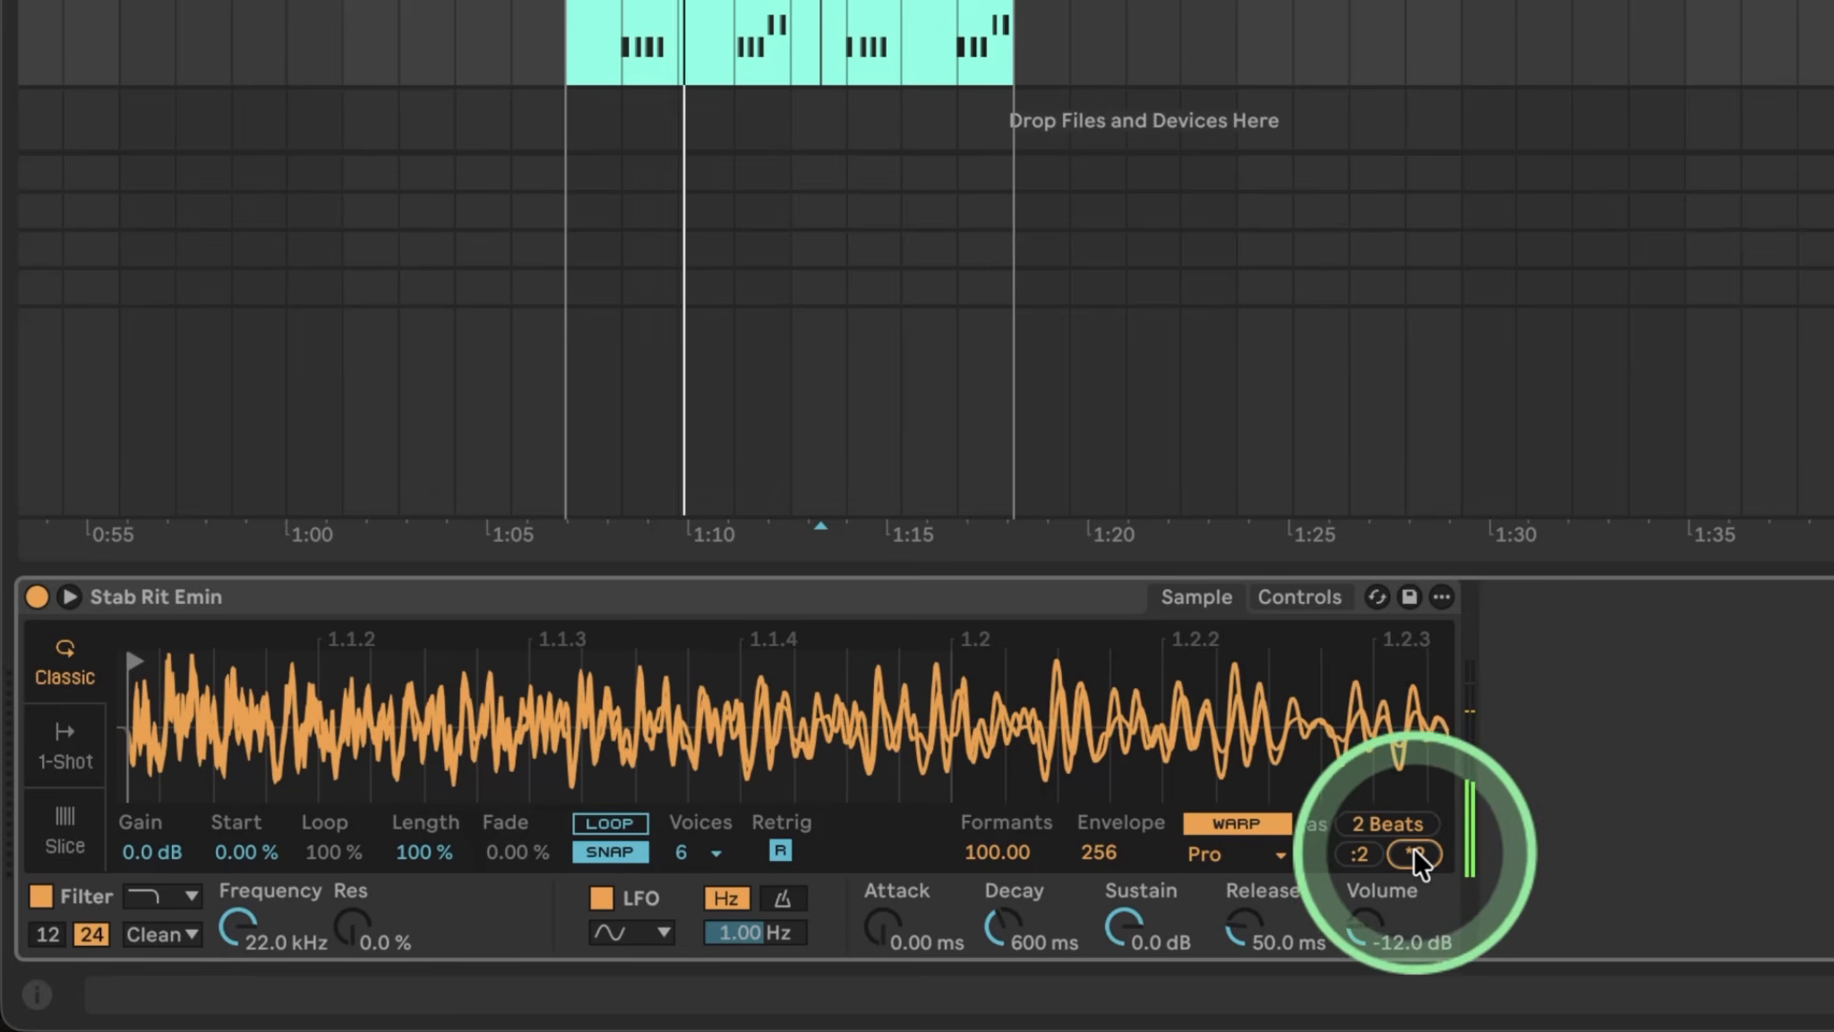
pyautogui.click(1370, 858)
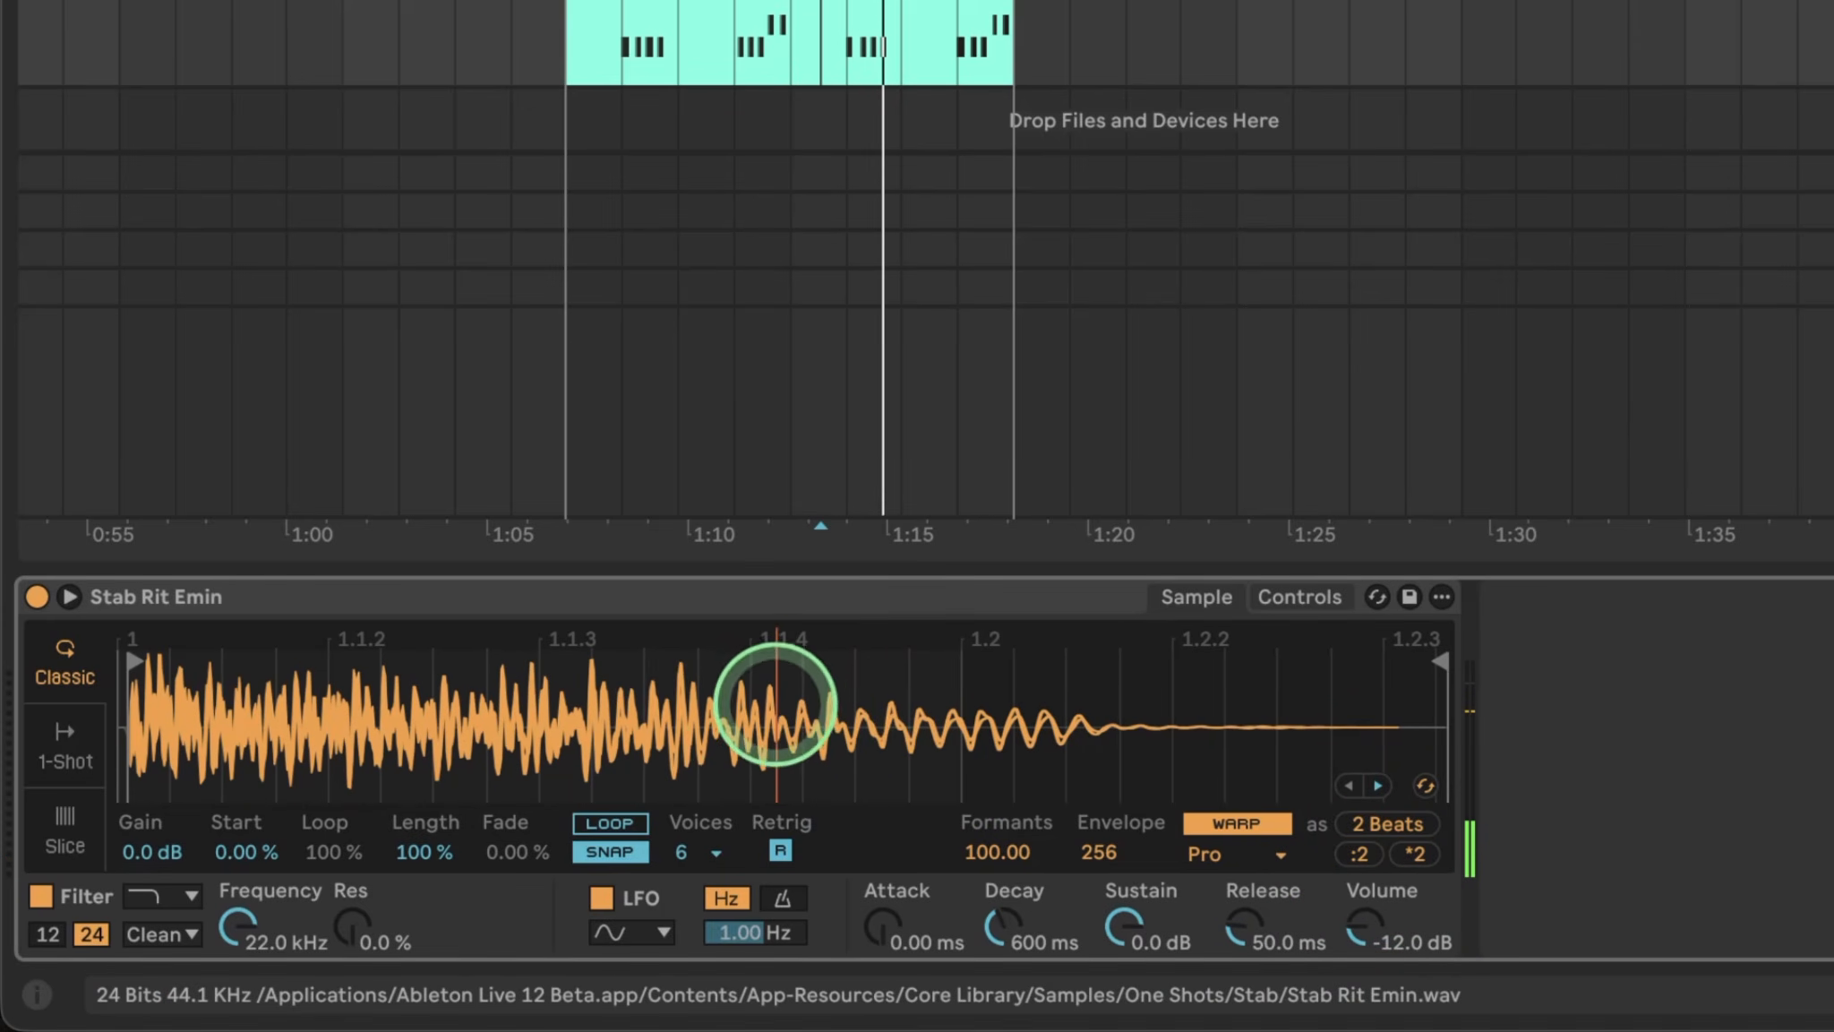
pyautogui.click(777, 707)
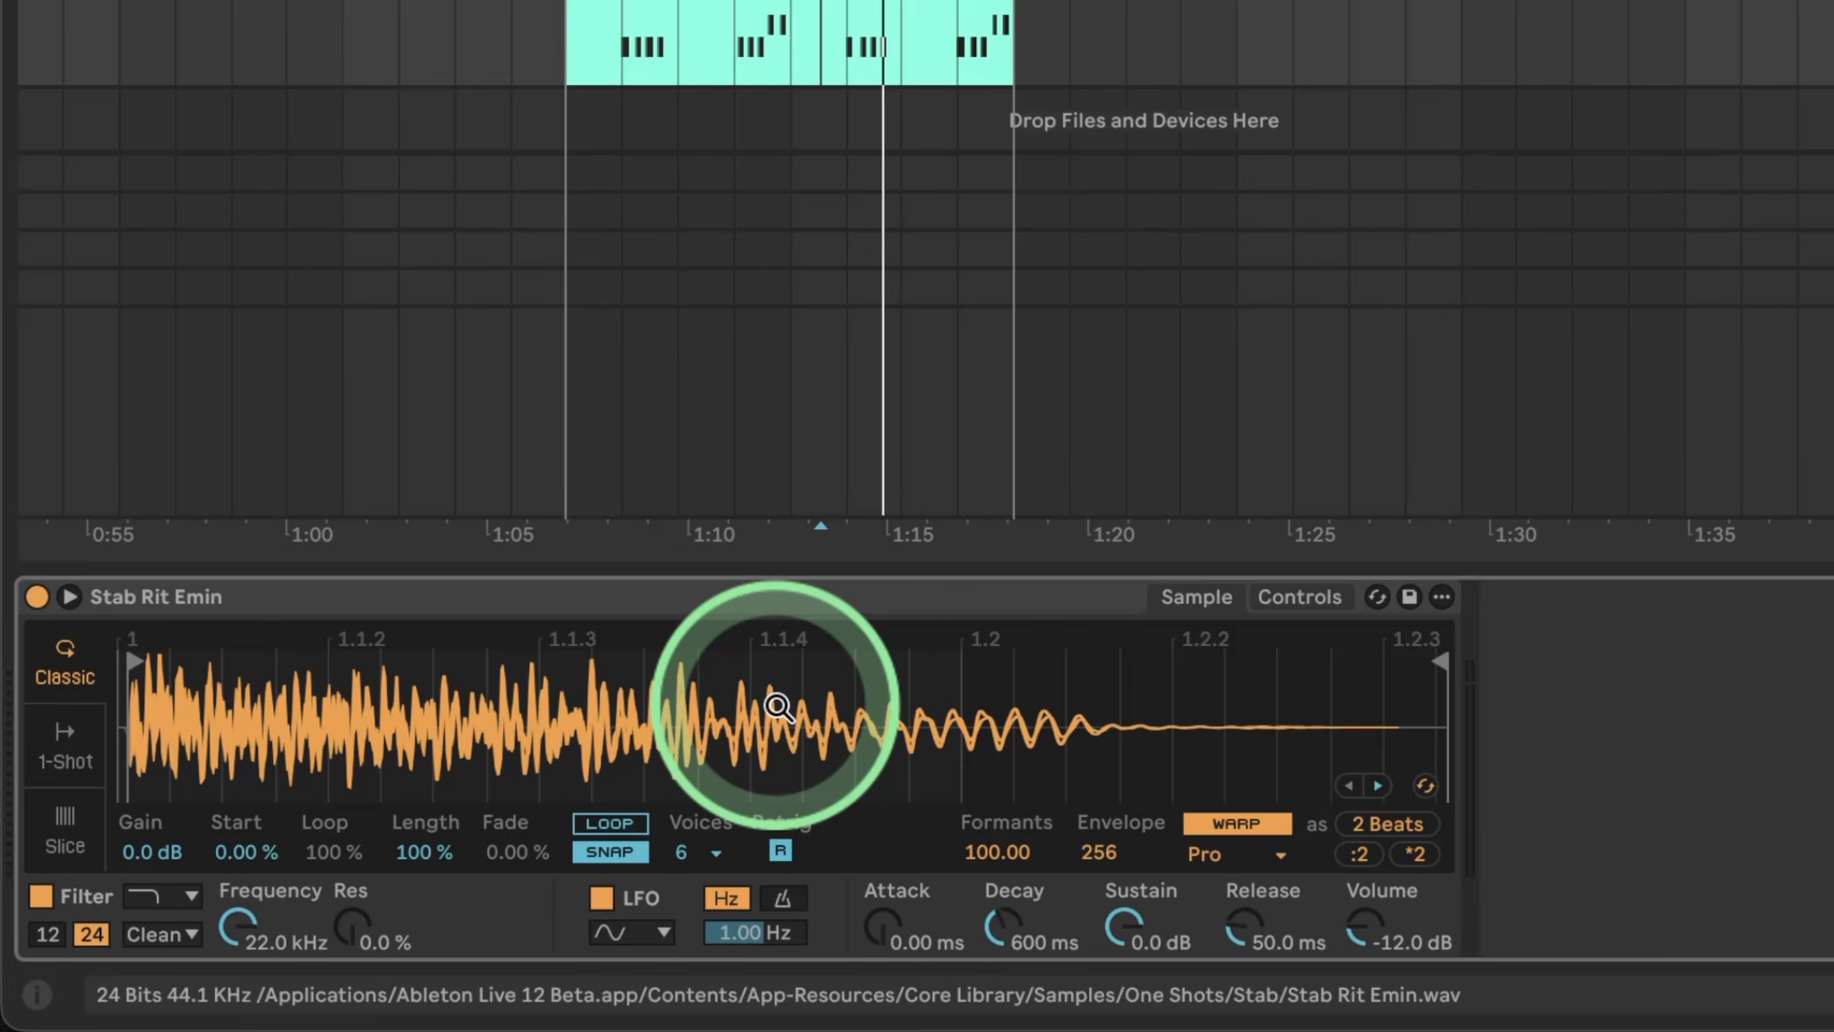
# Audition a later sample Start point during playback, leaving Start at 0.00 %.
pyautogui.click(1237, 861)
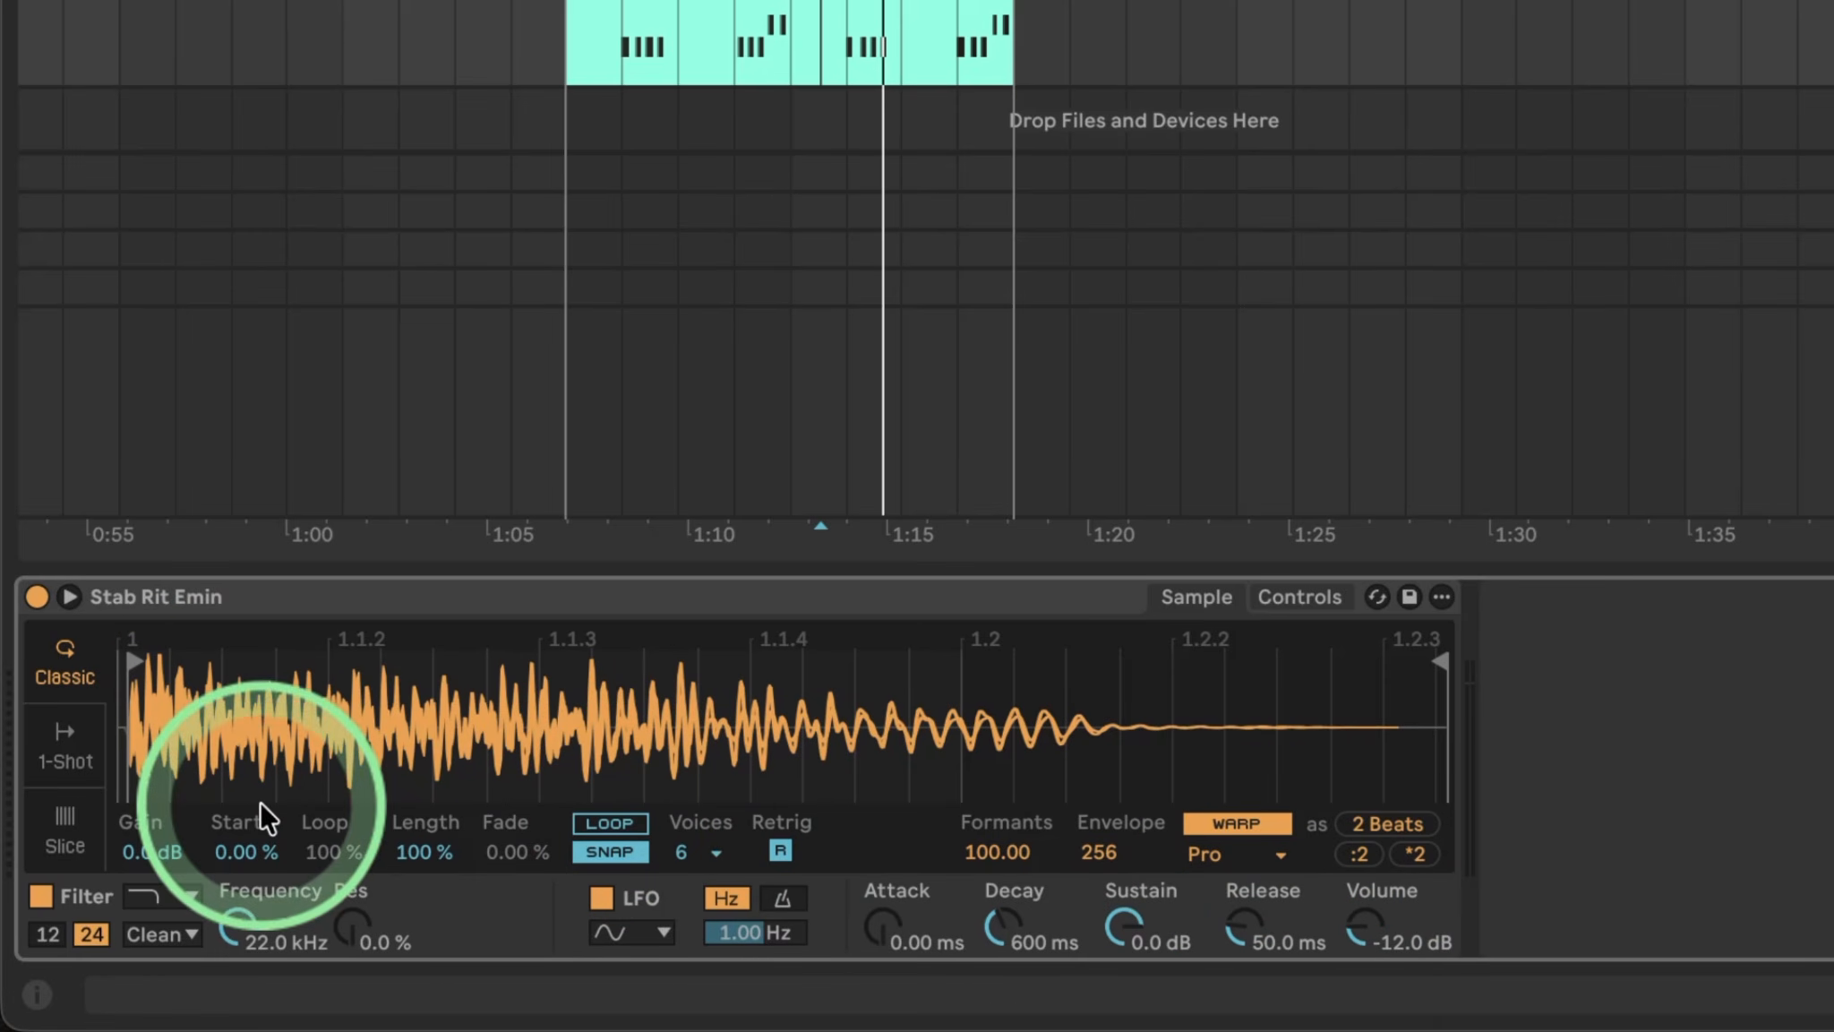
pyautogui.click(240, 852)
pyautogui.moveTo(233, 852)
pyautogui.mouseDown()
pyautogui.moveTo(233, 797)
pyautogui.moveTo(232, 850)
pyautogui.mouseUp()
pyautogui.press('space')
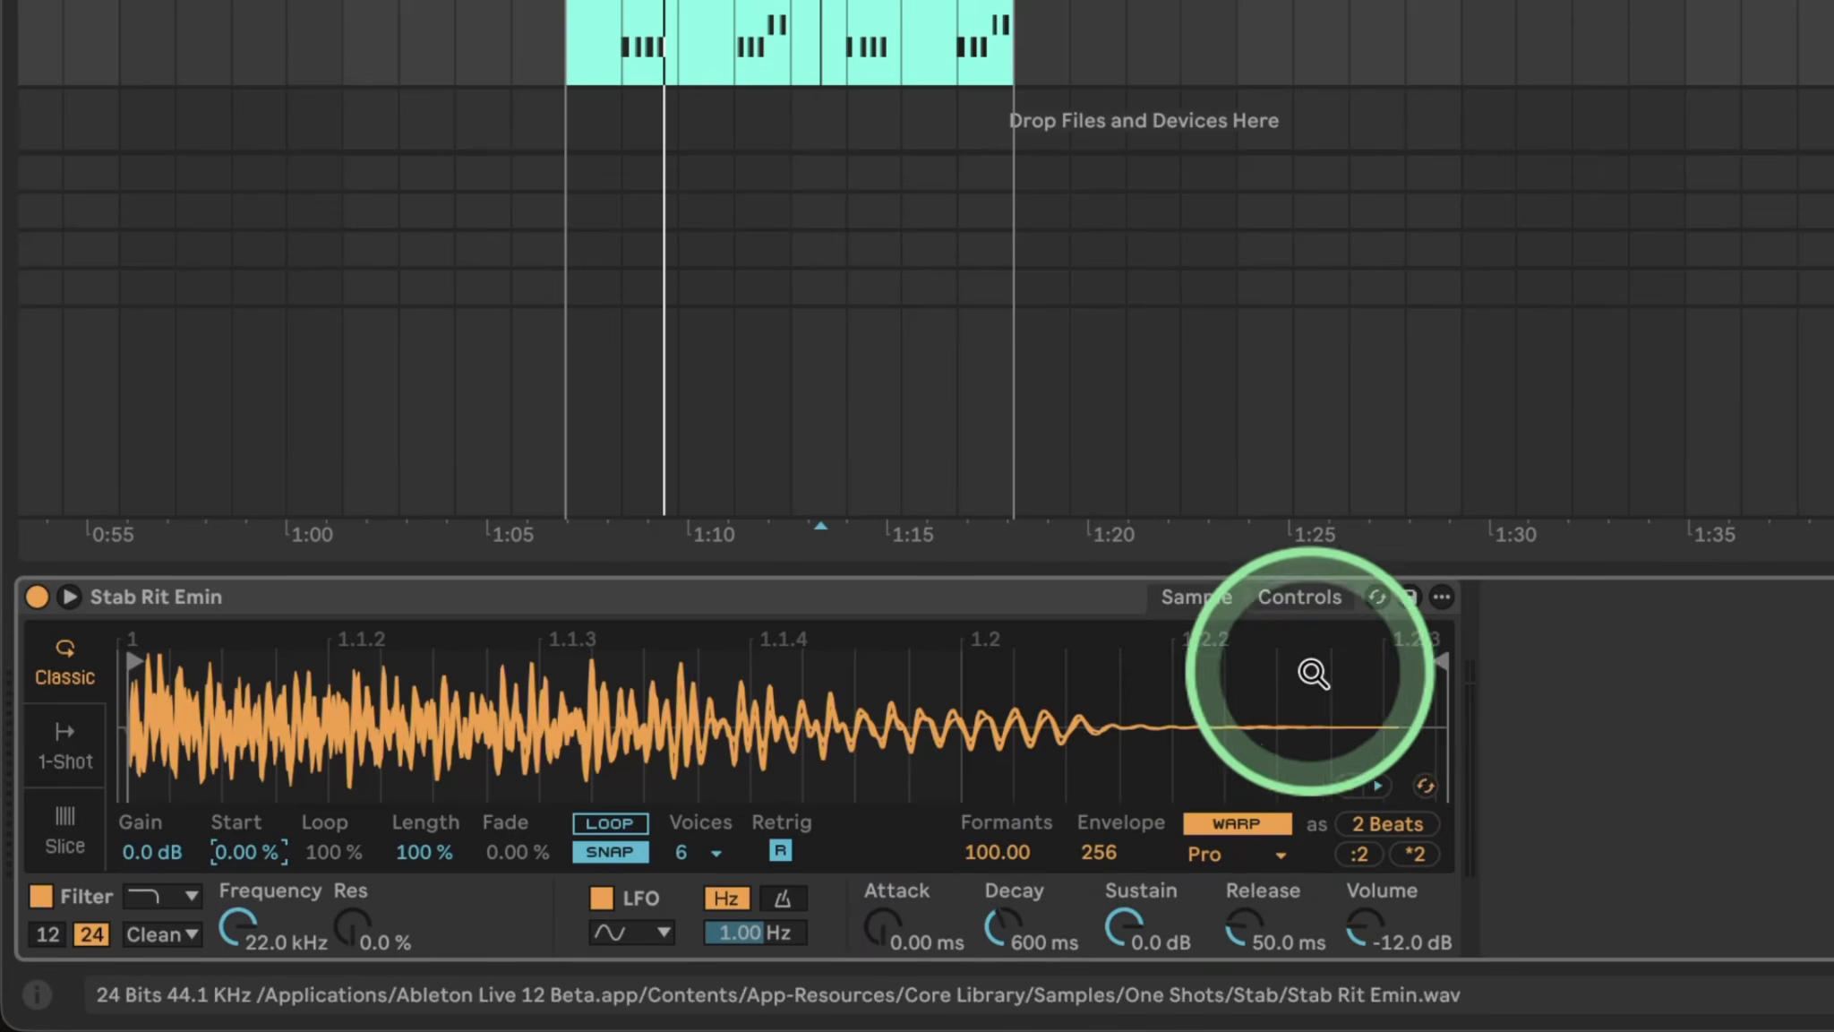
pyautogui.click(1291, 596)
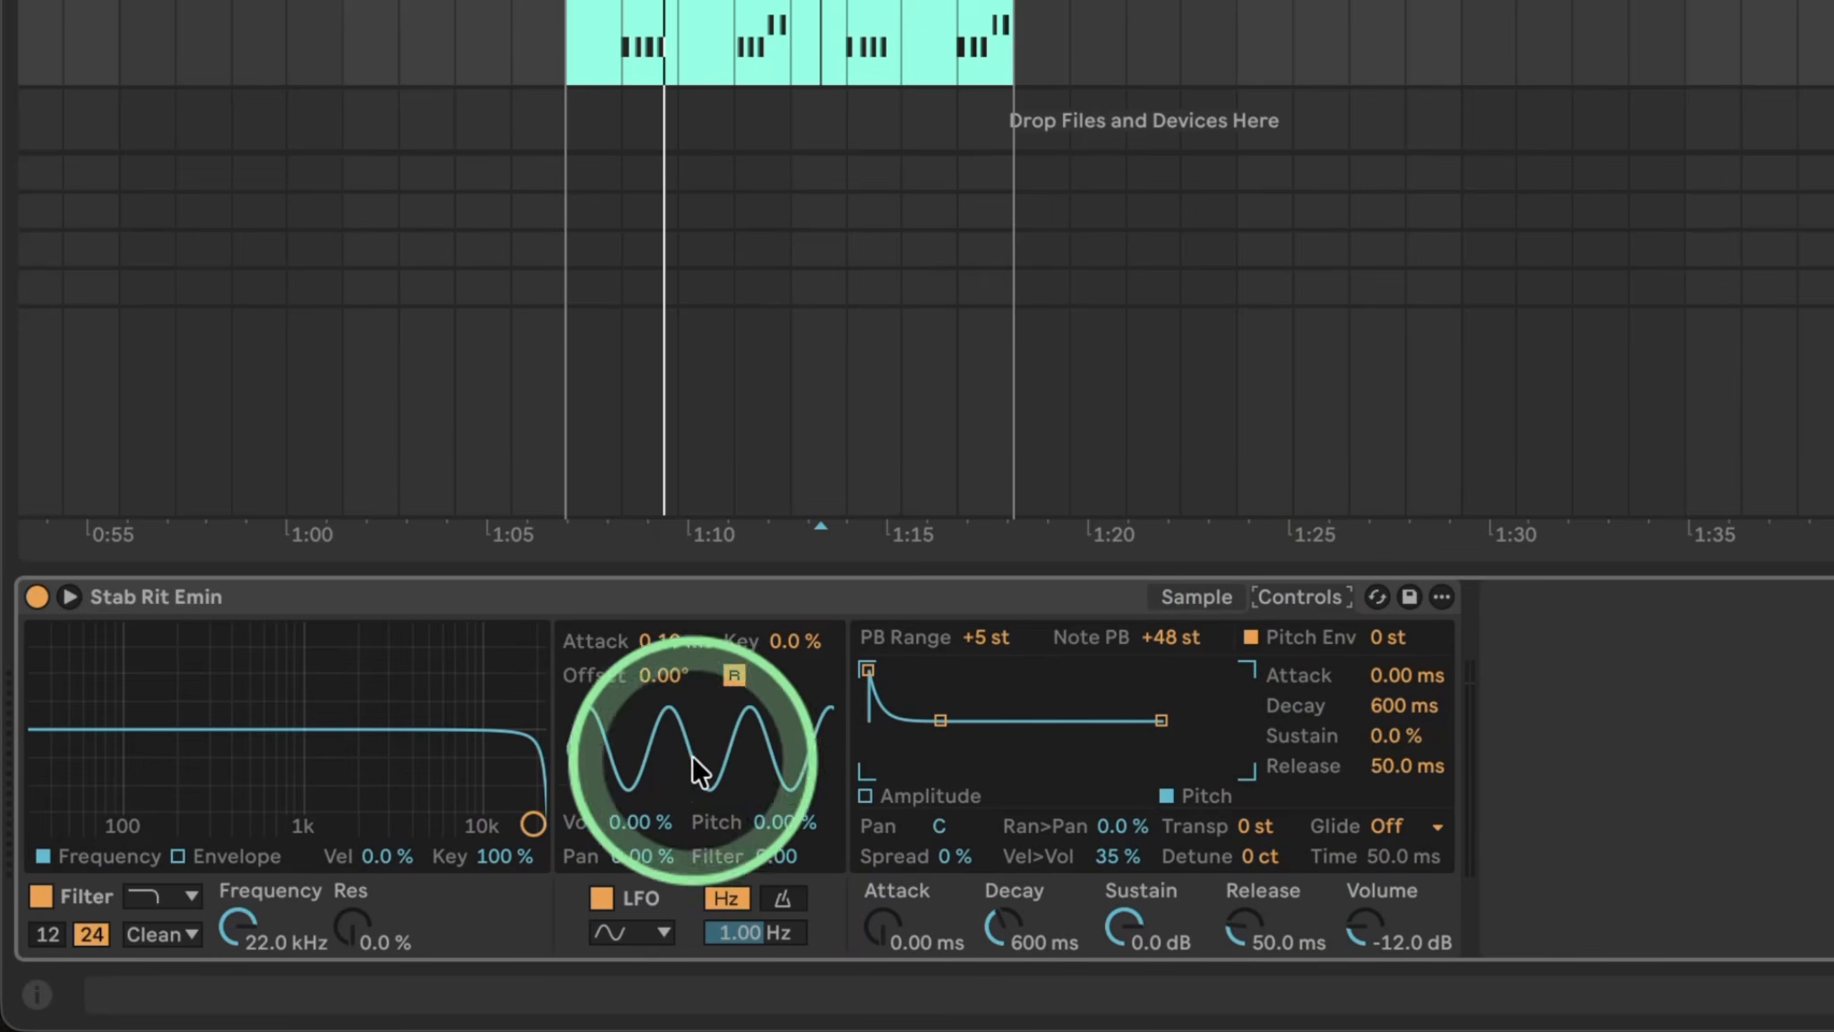
# Set the LFO to S&H shape with 14.1 % volume and 1.03 % pitch modulation, comparing on and off.
pyautogui.click(642, 922)
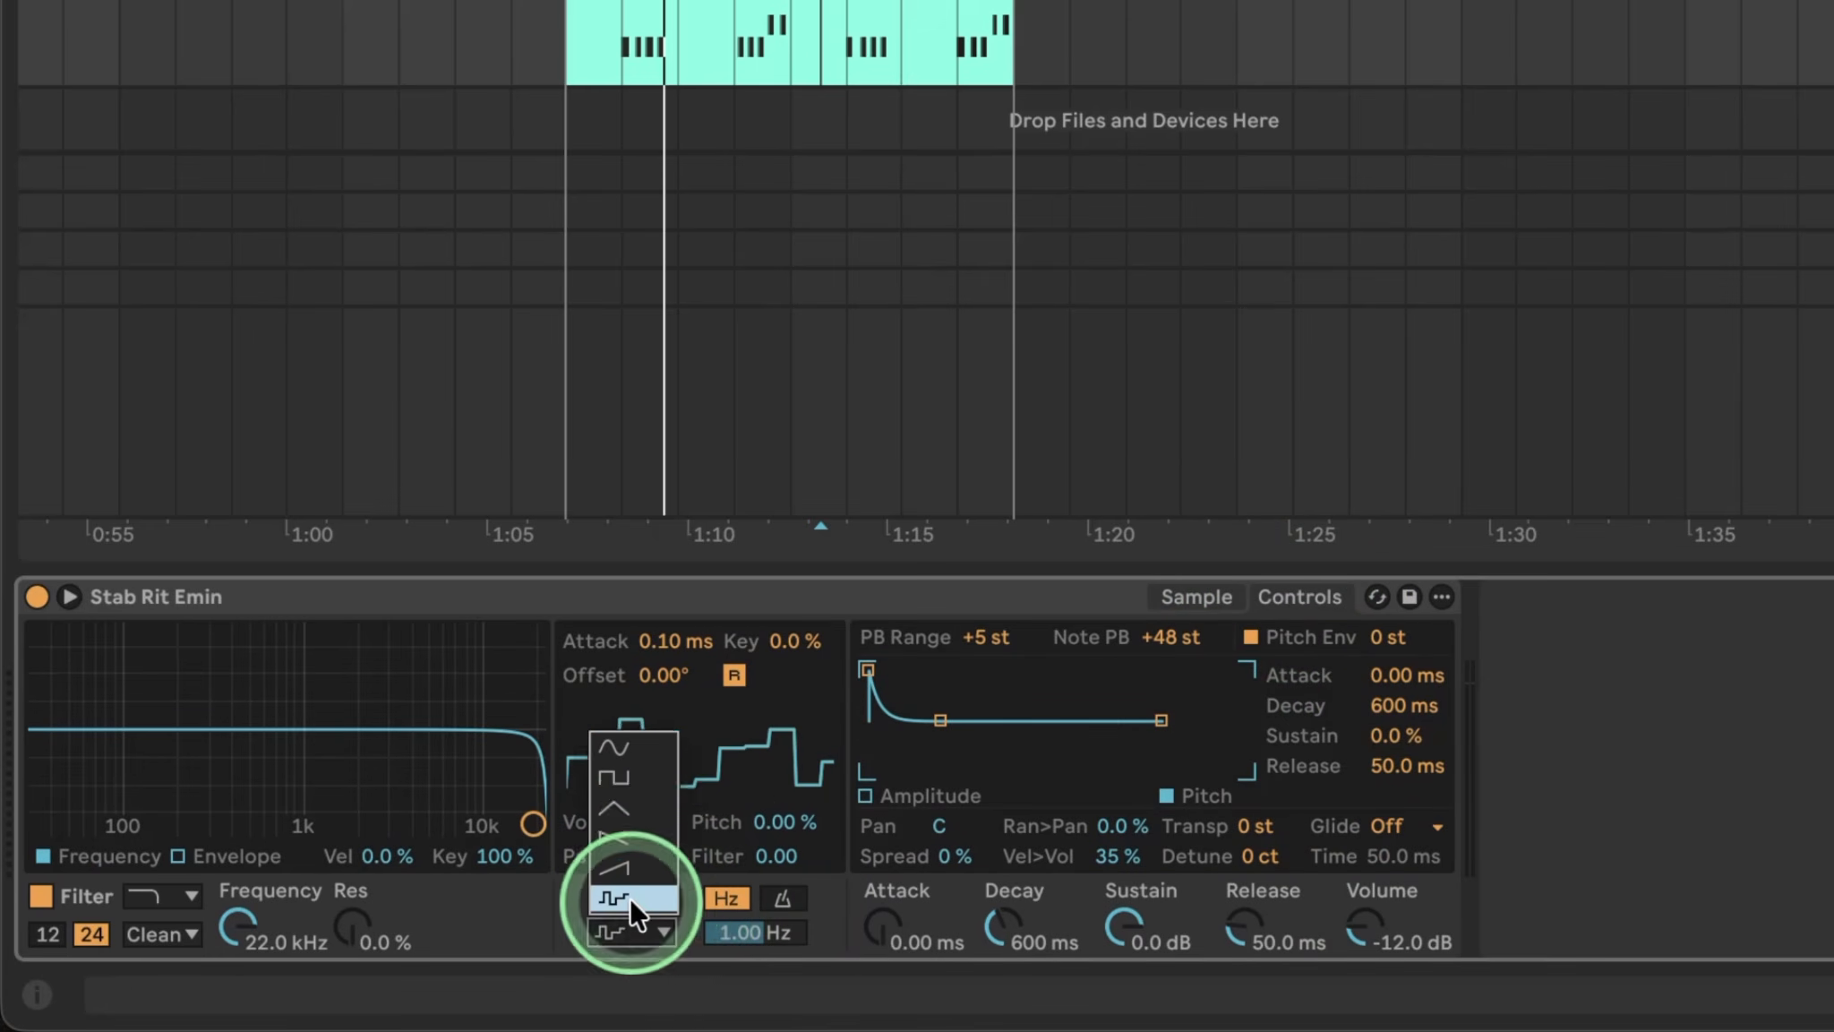
pyautogui.click(629, 897)
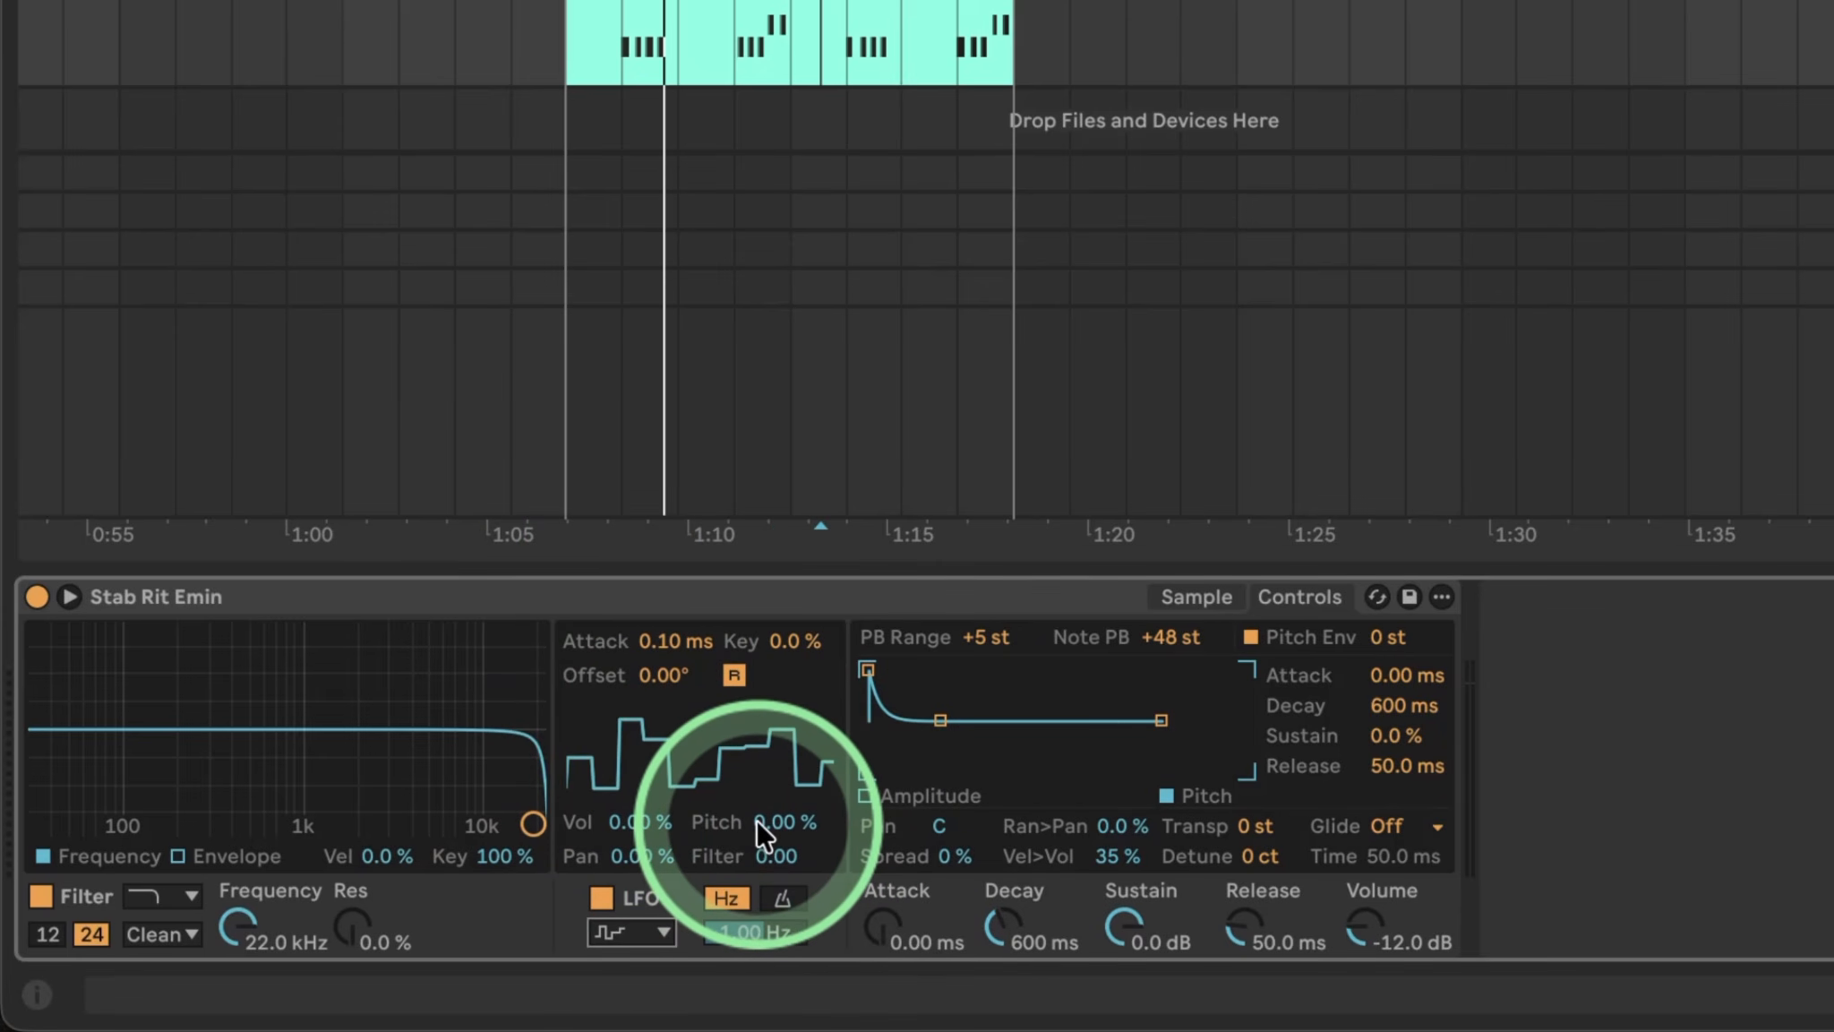
pyautogui.moveTo(777, 820); pyautogui.dragTo(778, 822)
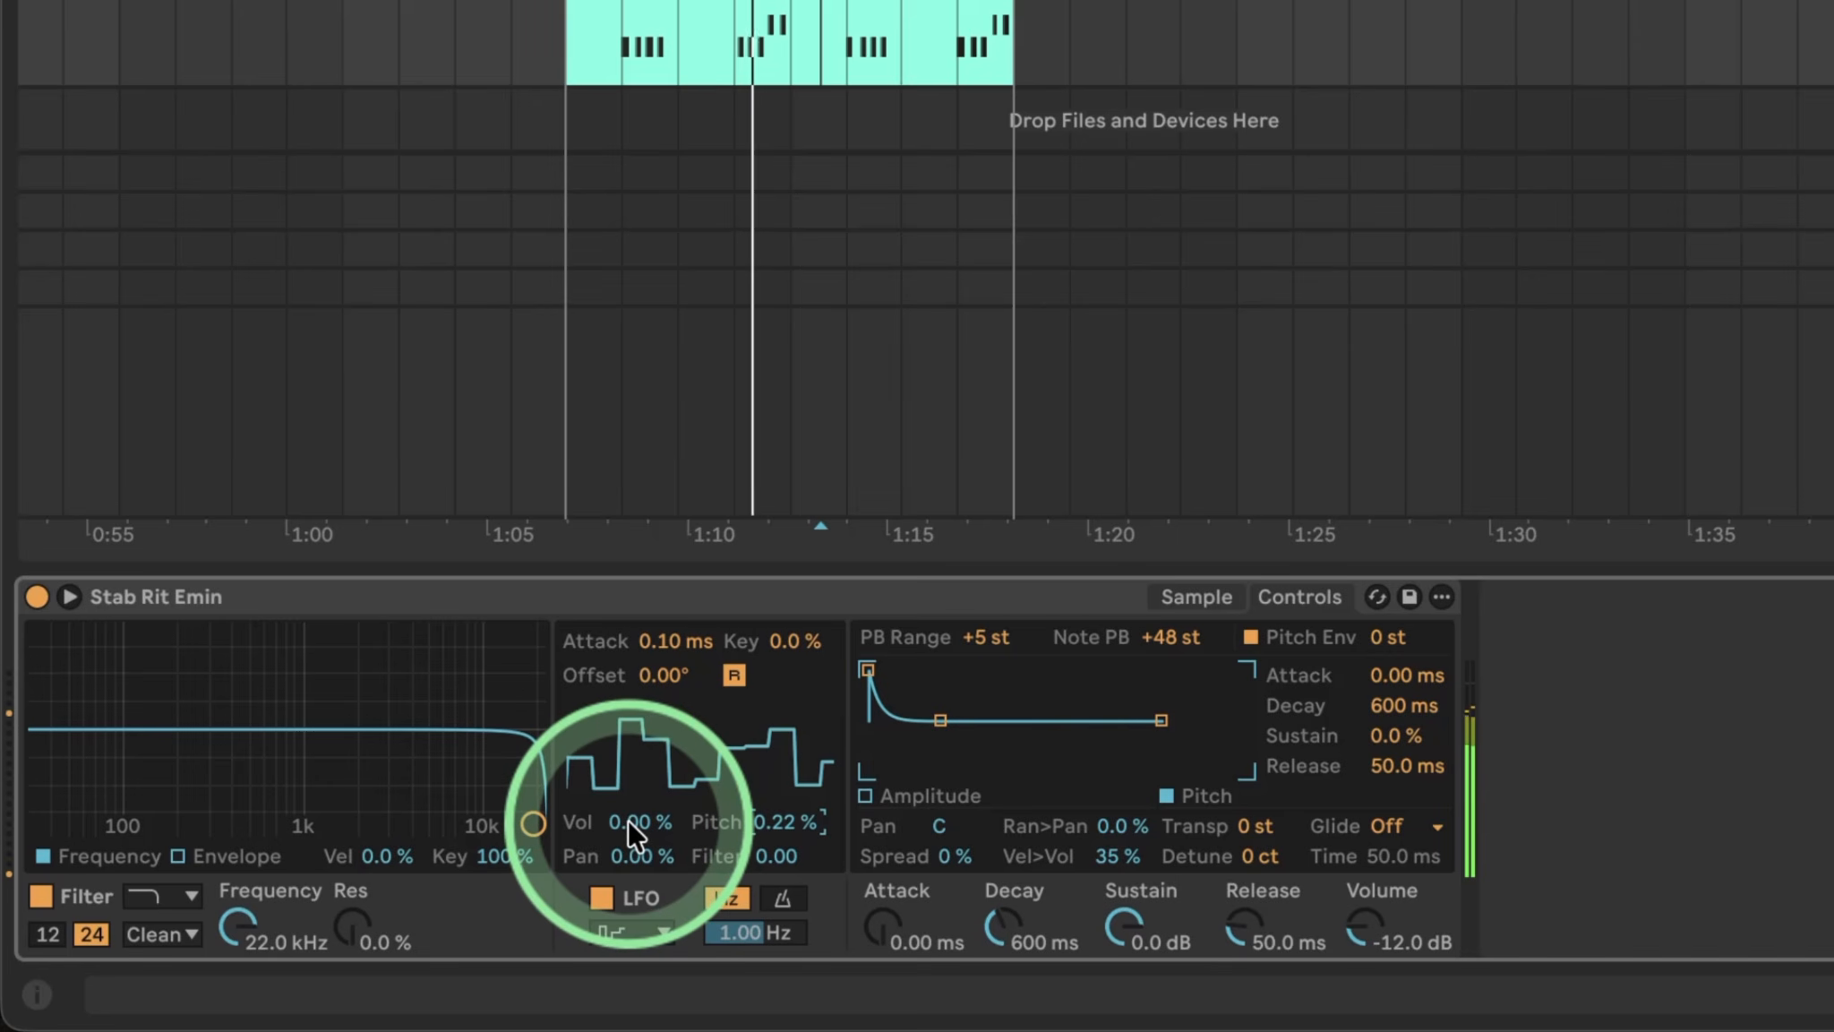
pyautogui.moveTo(628, 819); pyautogui.dragTo(627, 766)
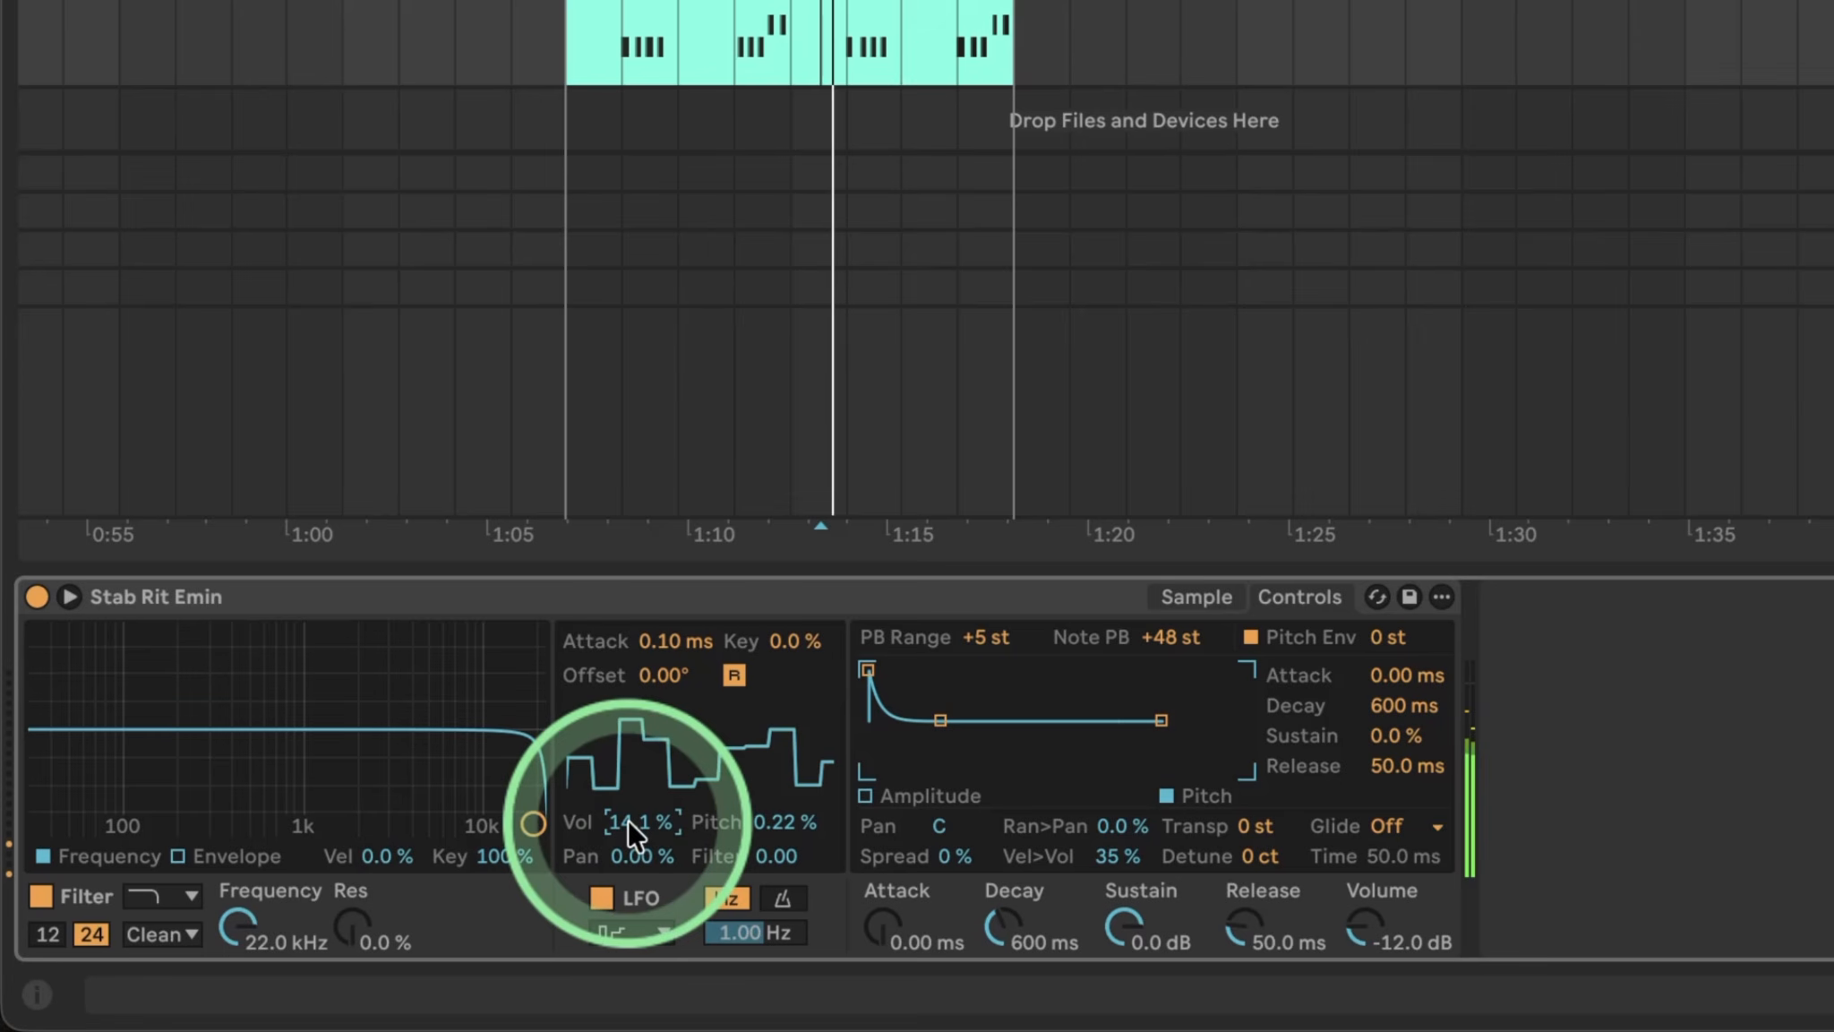
pyautogui.moveTo(772, 819); pyautogui.dragTo(772, 810)
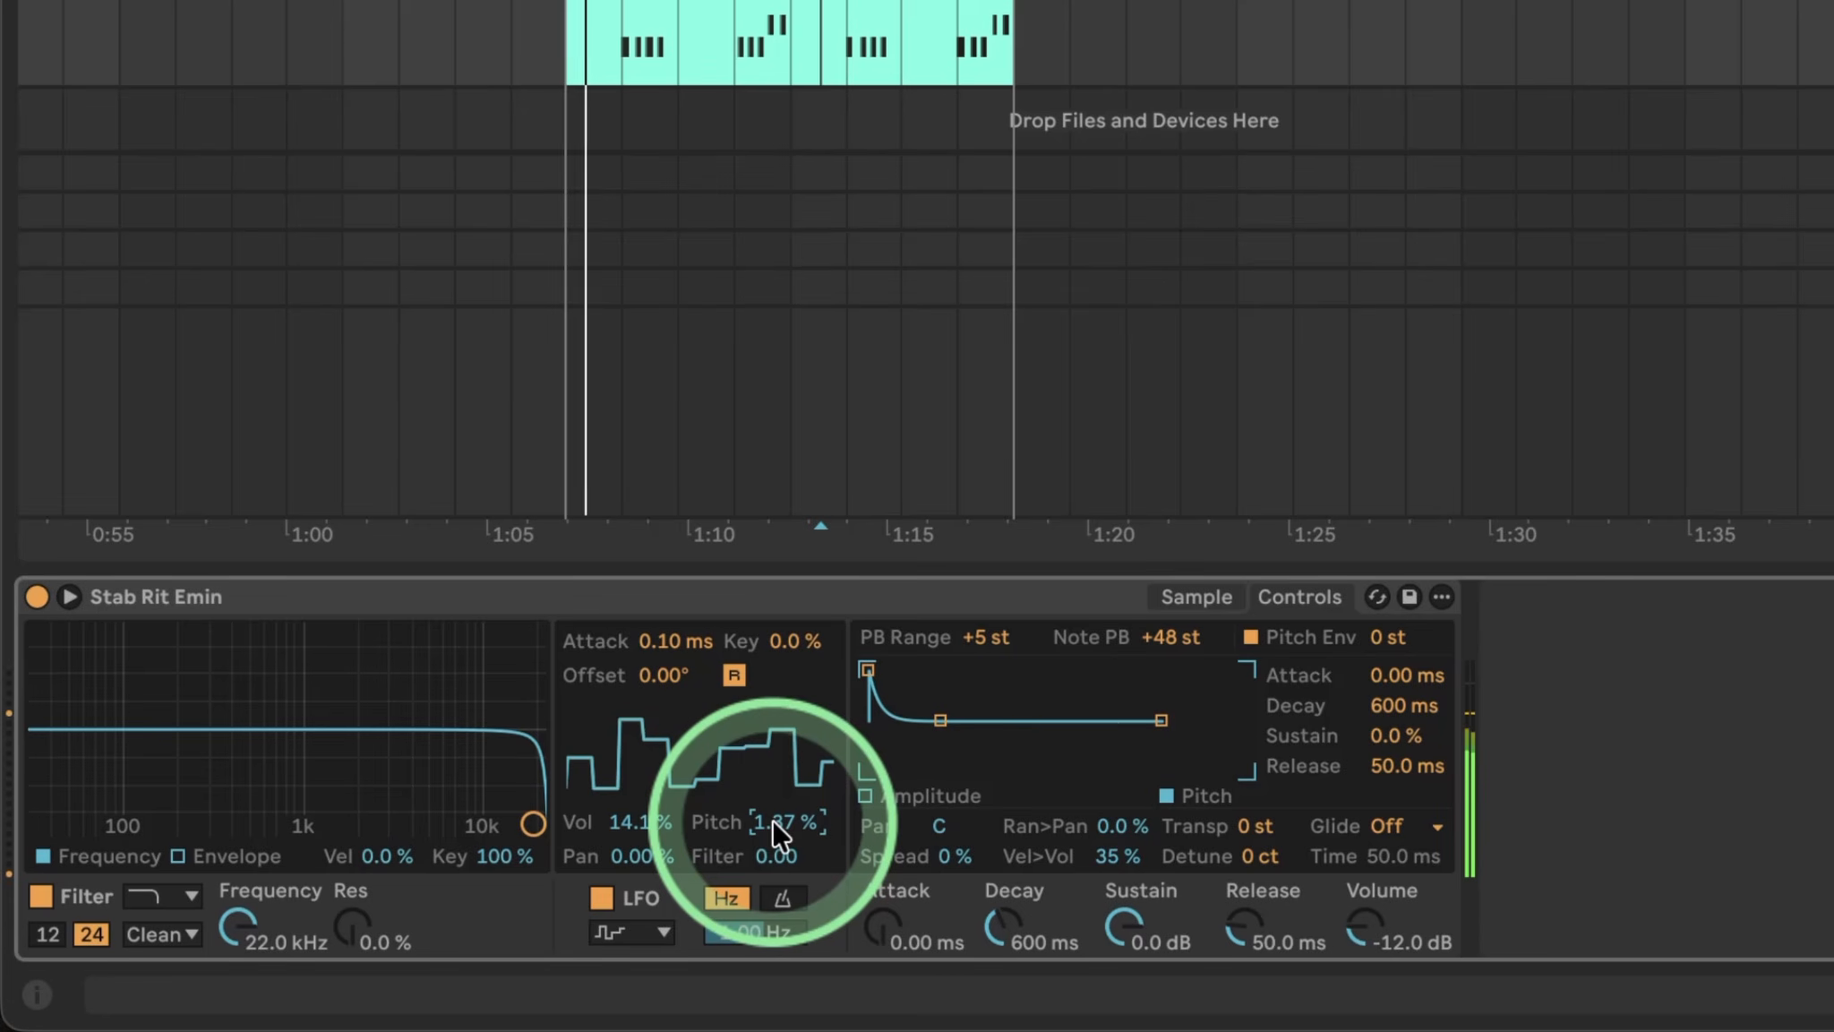
pyautogui.moveTo(772, 819)
pyautogui.mouseDown()
pyautogui.moveTo(772, 802)
pyautogui.moveTo(772, 825)
pyautogui.mouseUp()
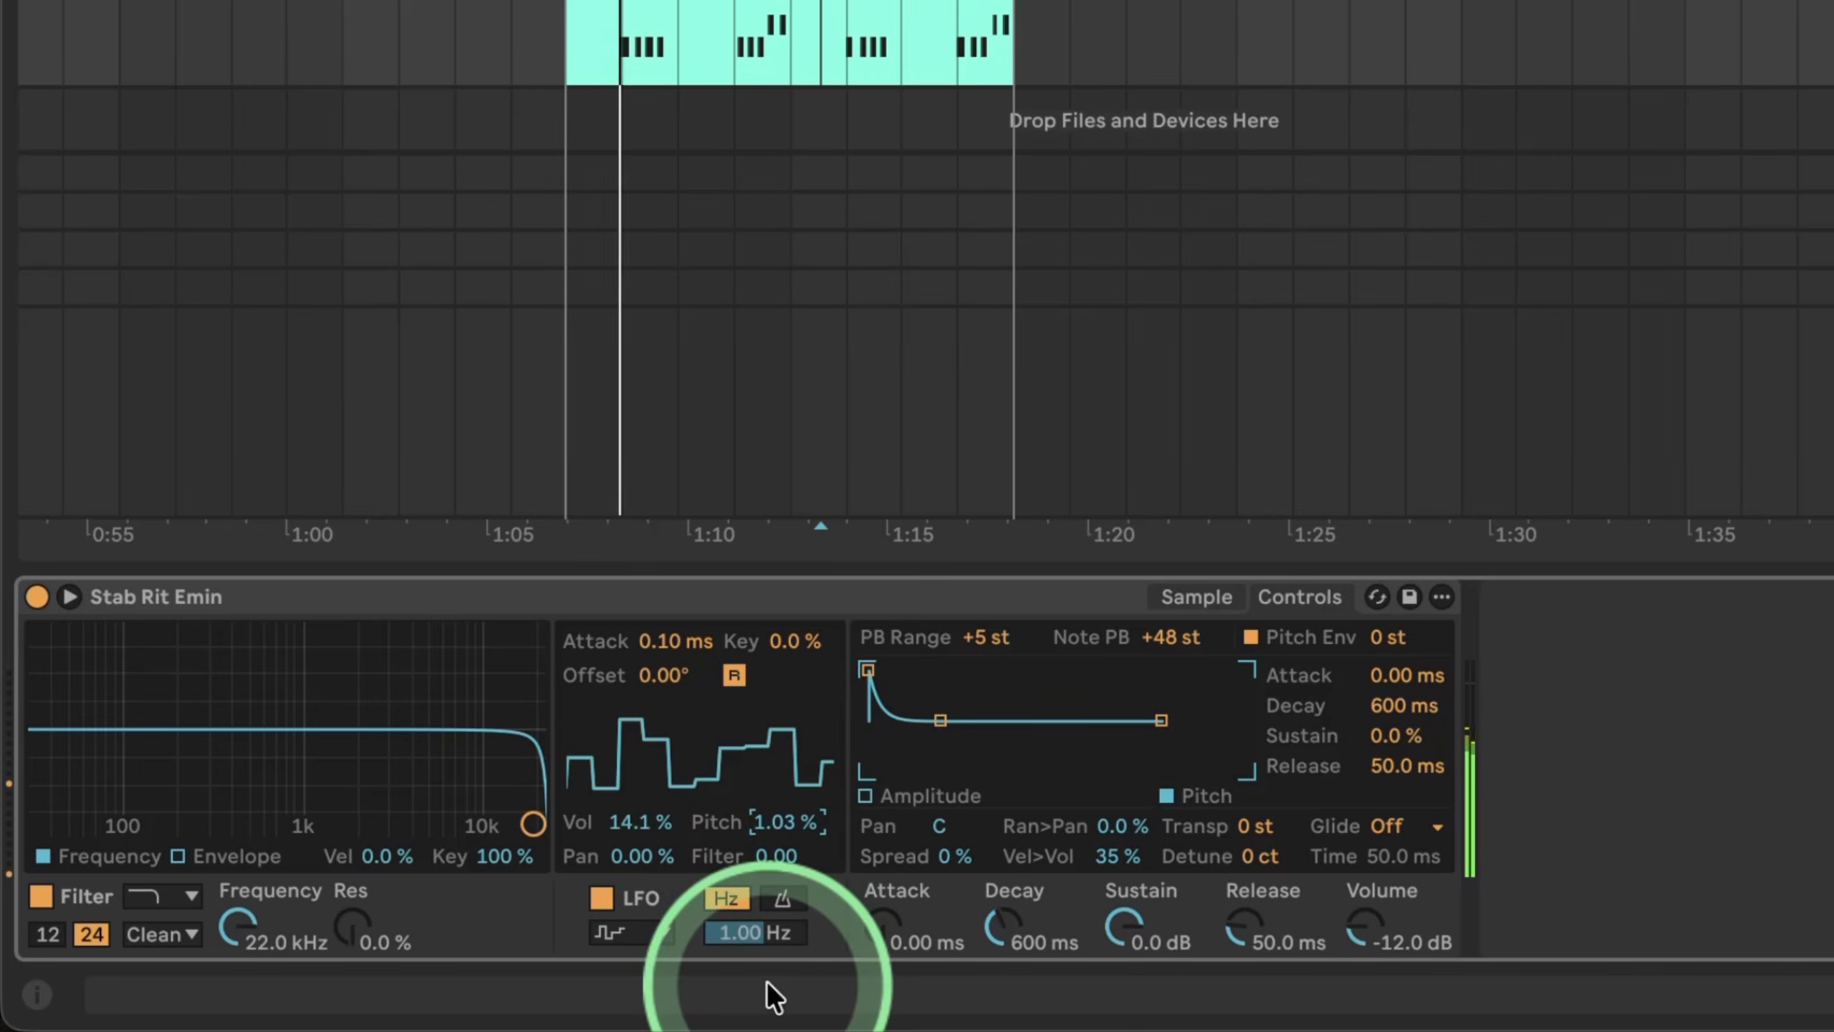
pyautogui.click(603, 896)
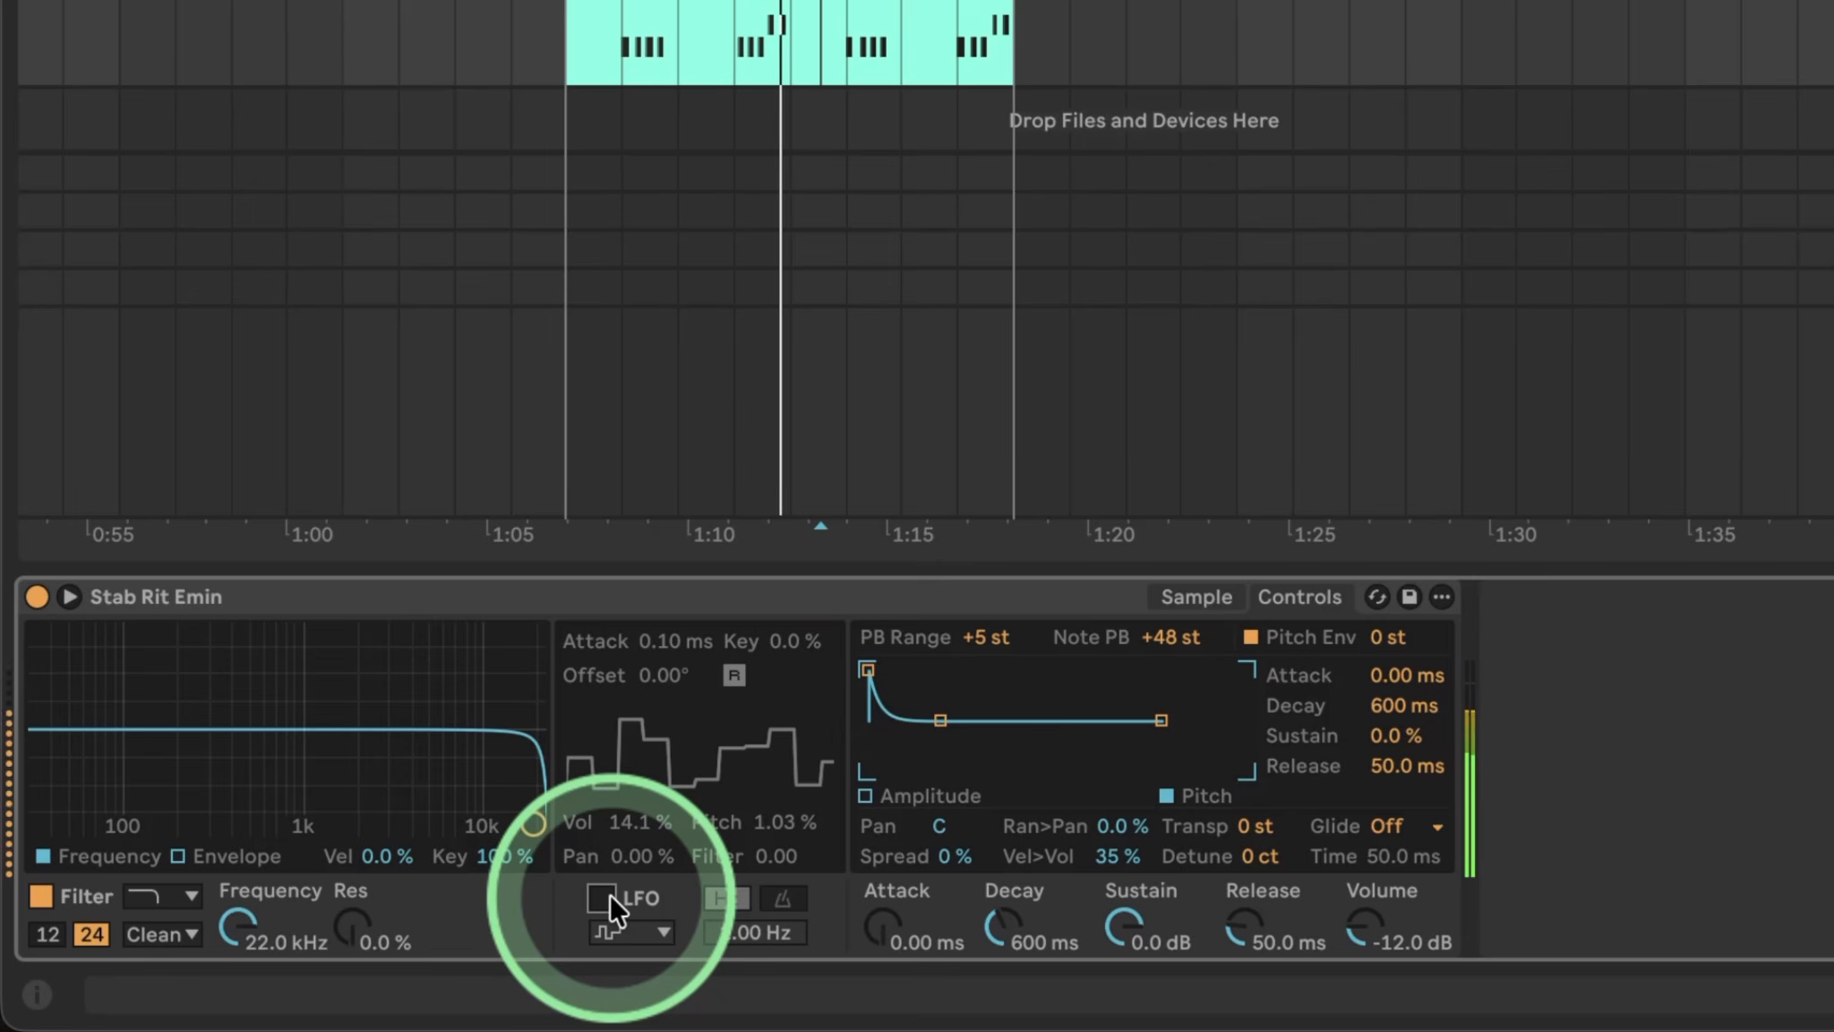
pyautogui.click(610, 894)
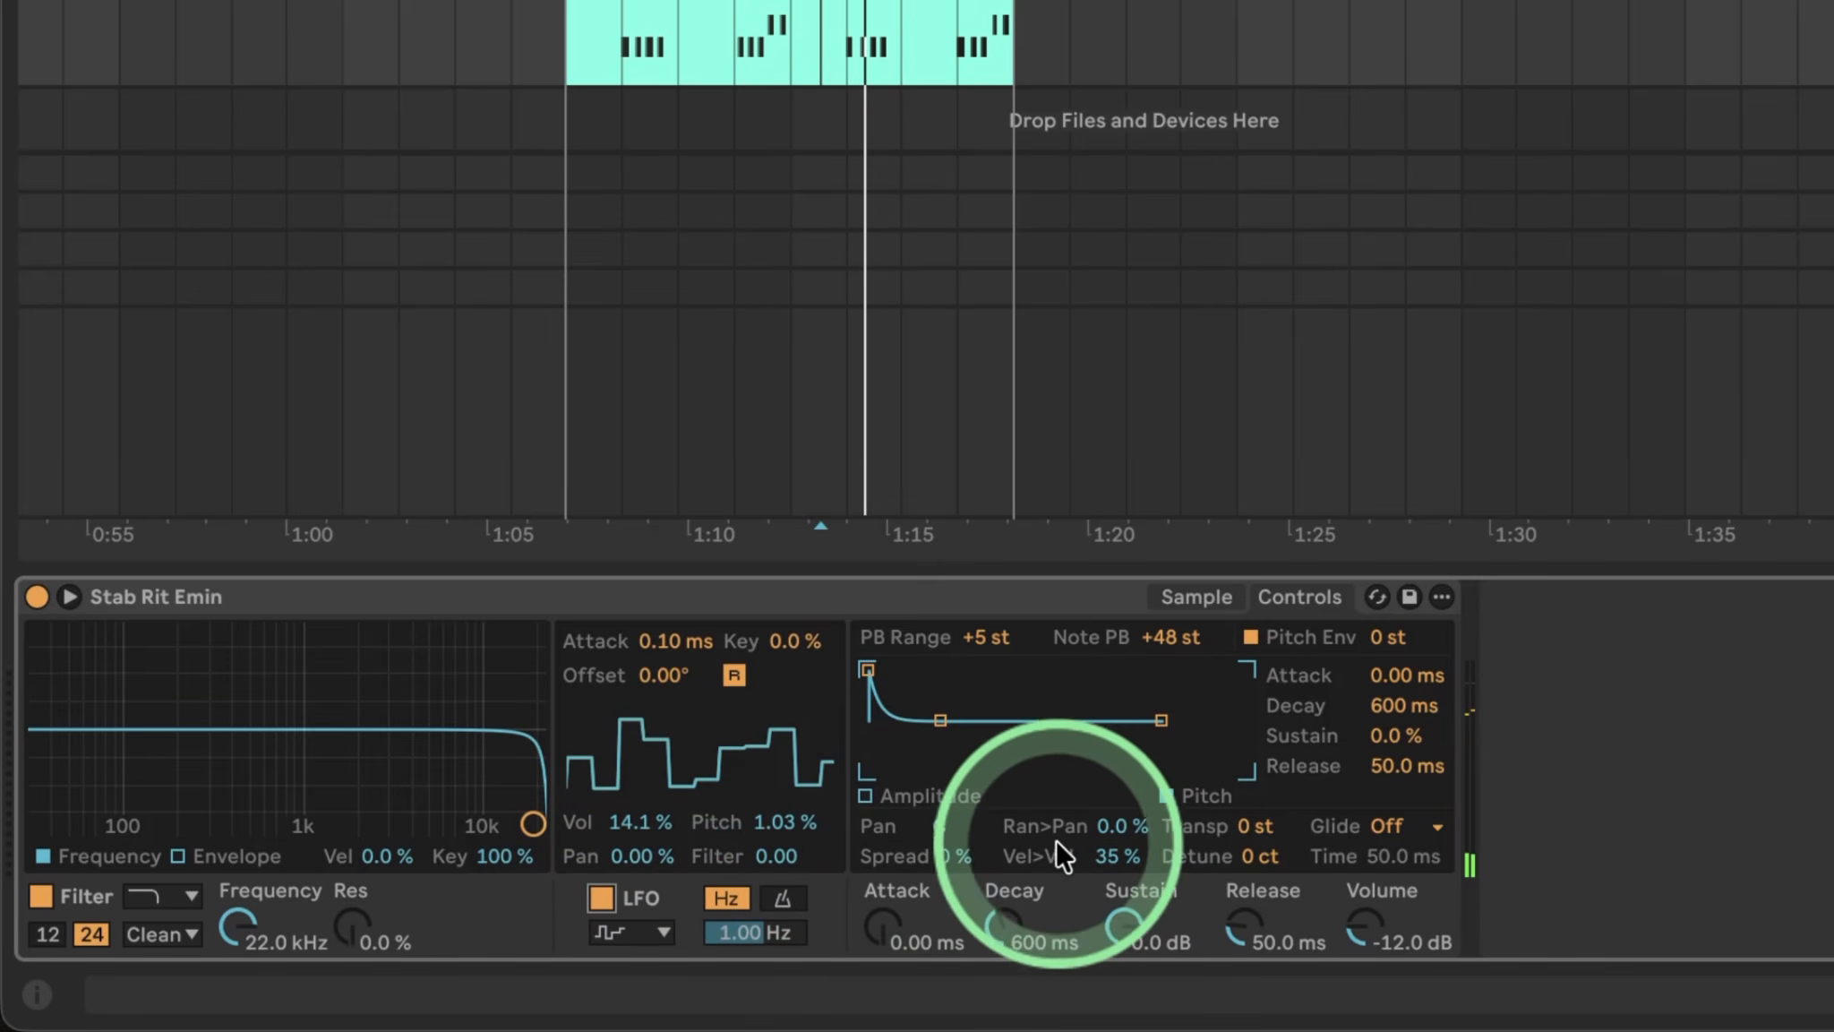
# Try 40 % random panning, reset it to zero, and set Spread to 100 %.
pyautogui.moveTo(1119, 825); pyautogui.dragTo(1118, 789)
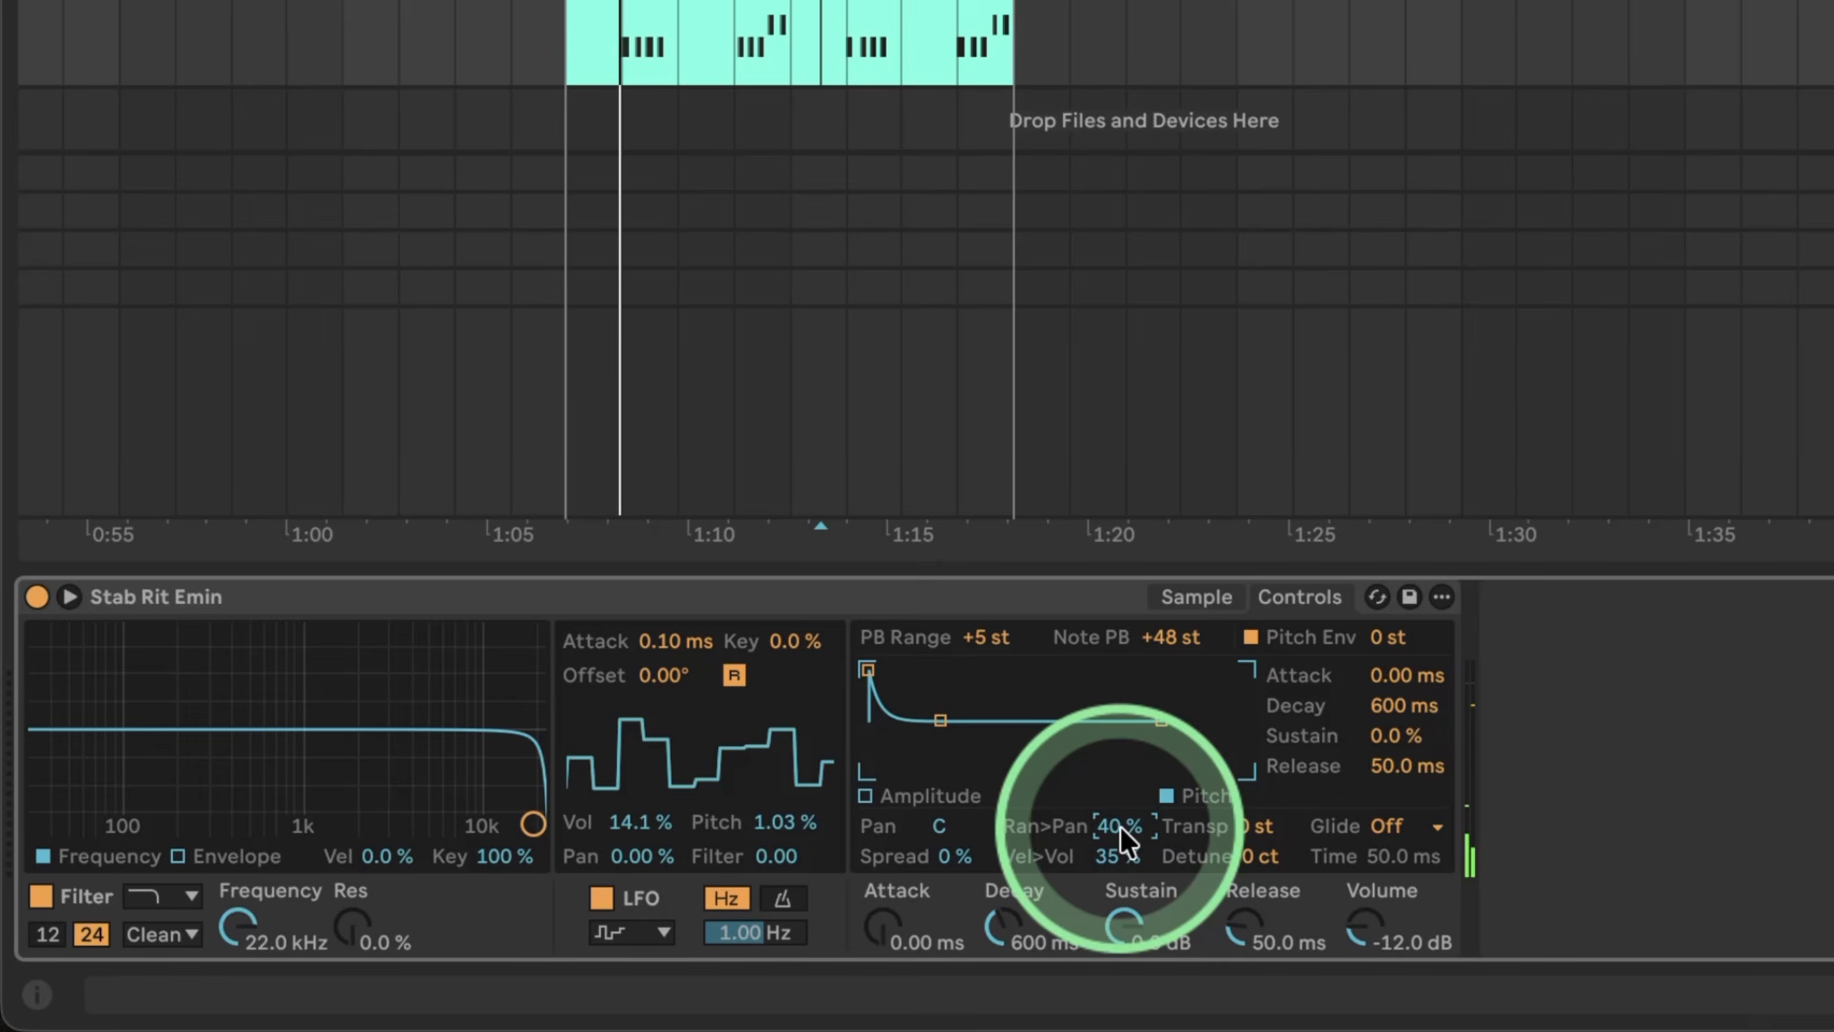
pyautogui.doubleClick(1119, 826)
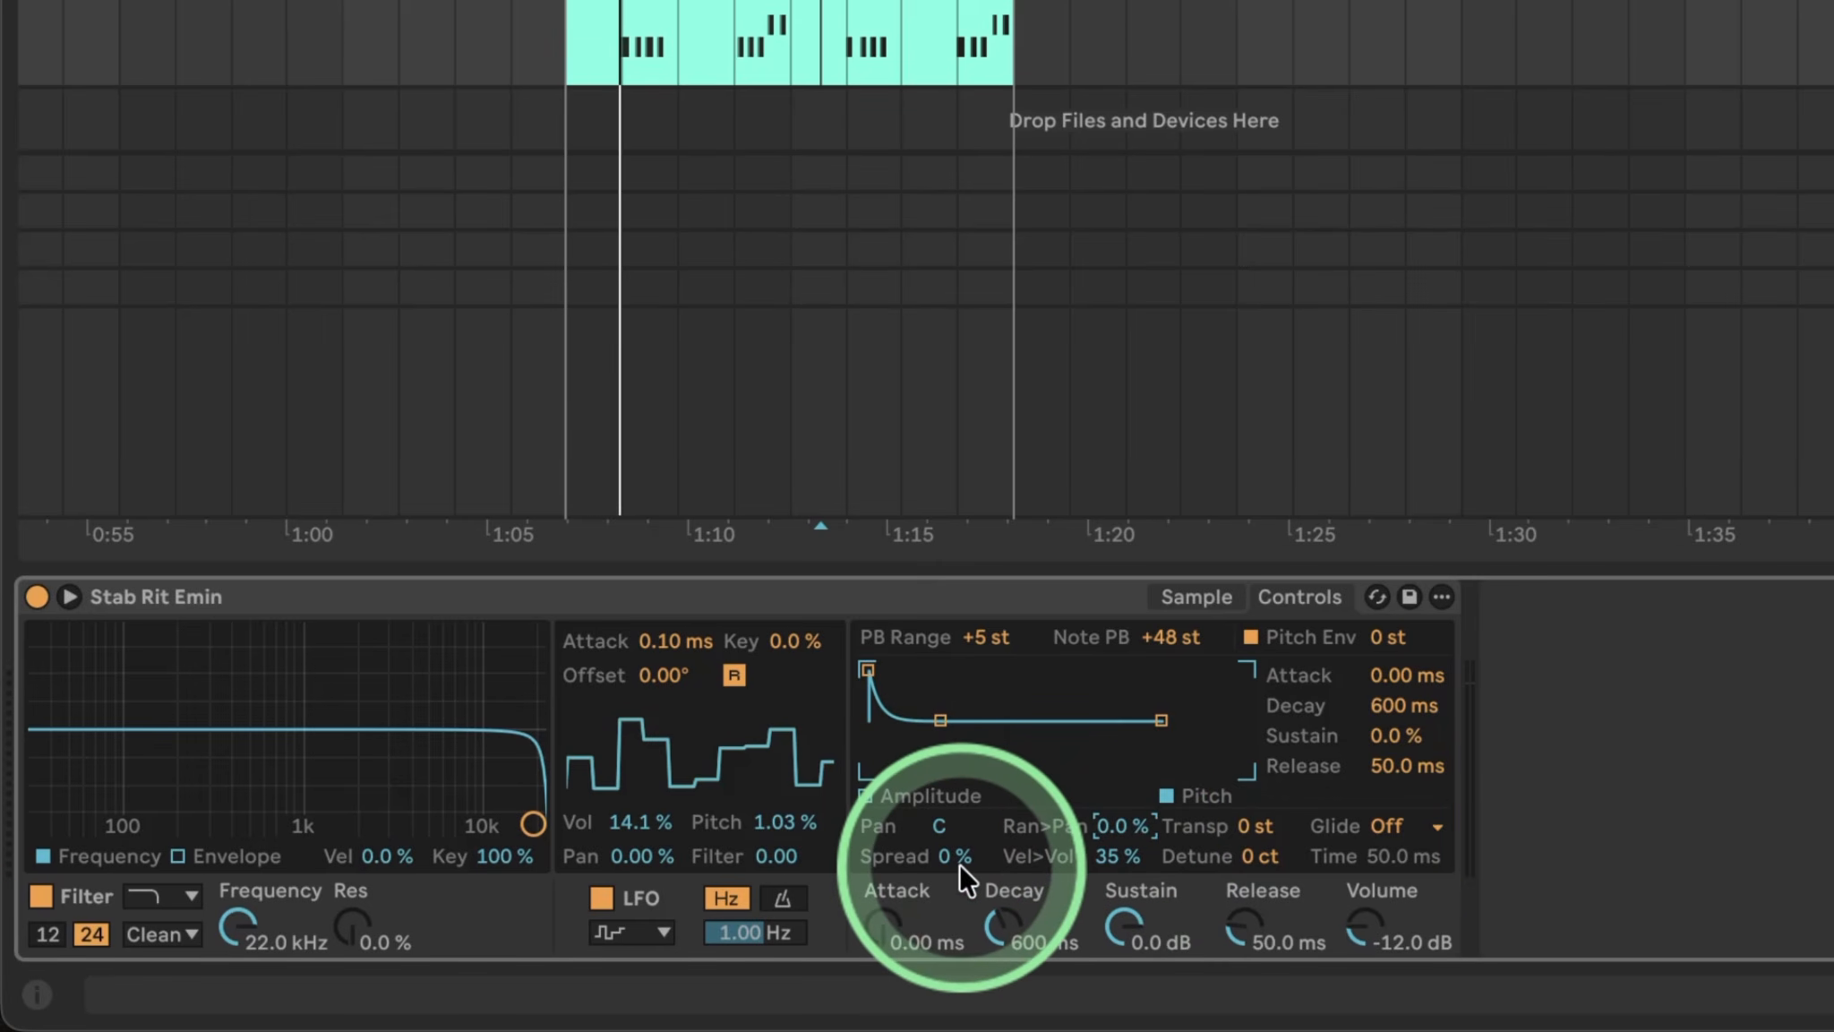
pyautogui.moveTo(958, 860)
pyautogui.mouseDown()
pyautogui.moveTo(927, 736)
pyautogui.moveTo(959, 855)
pyautogui.mouseUp()
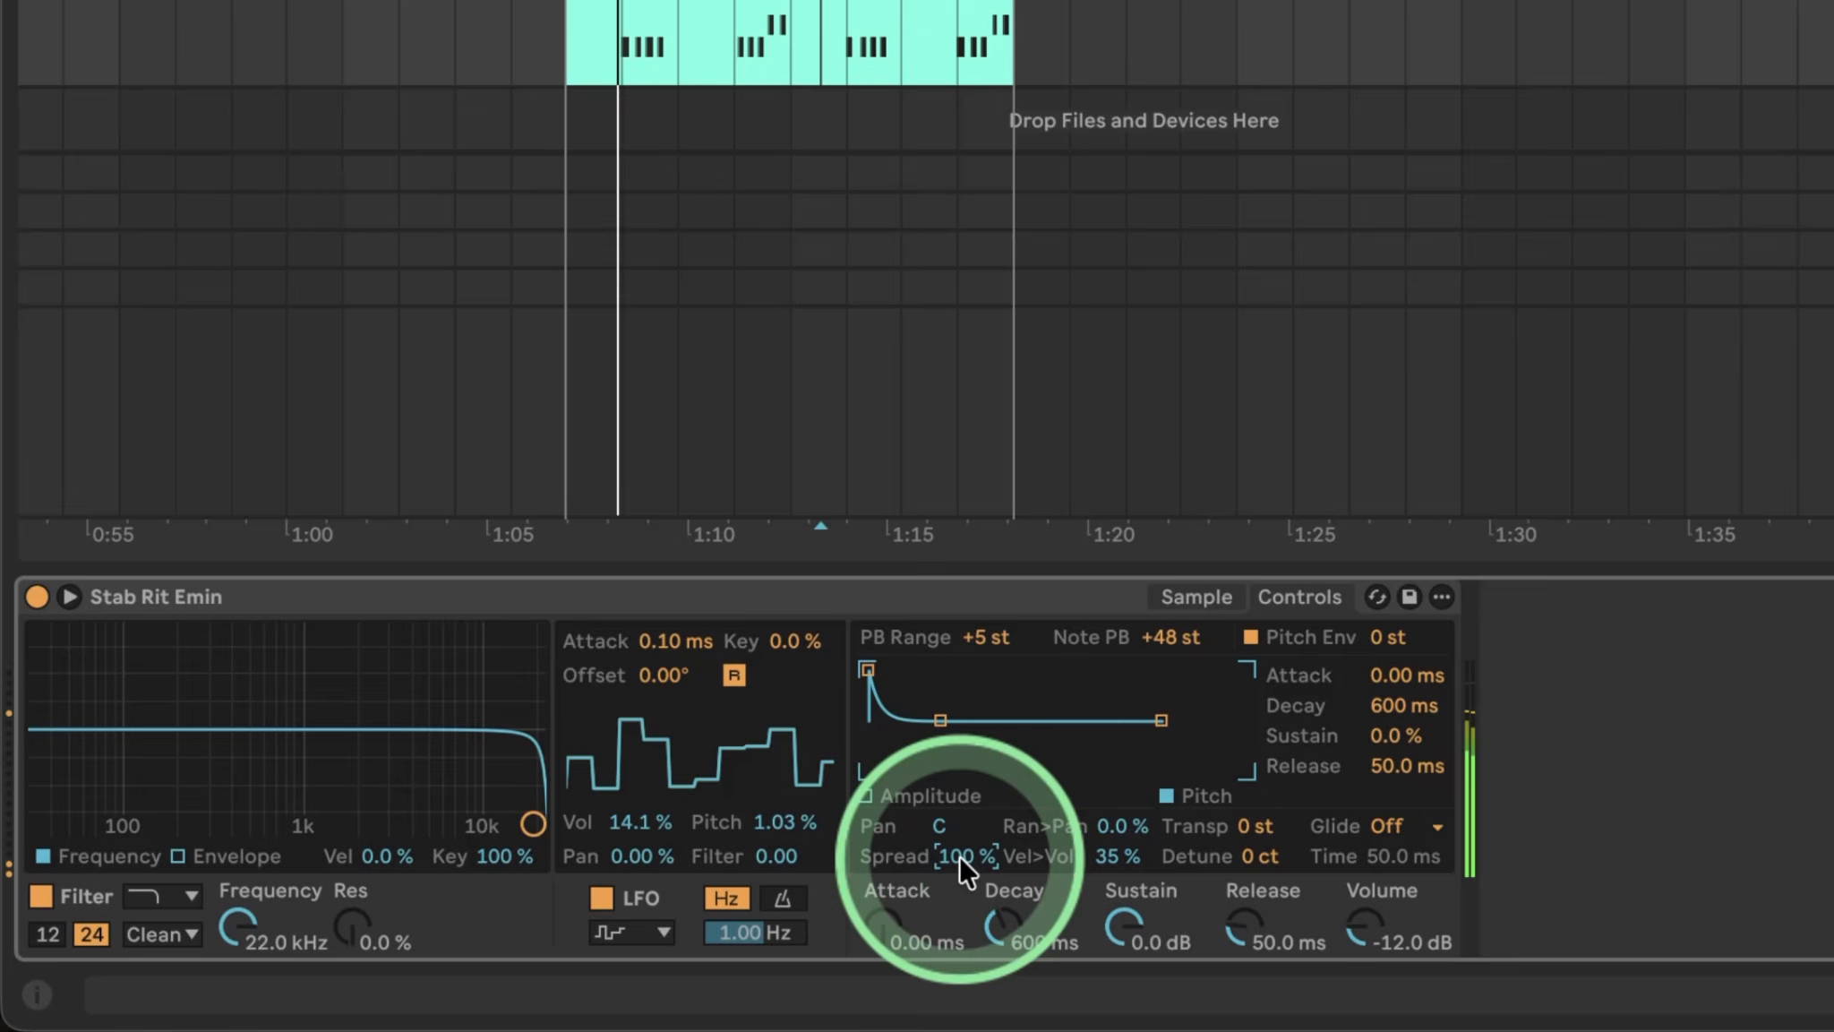
pyautogui.click(1192, 595)
pyautogui.click(596, 708)
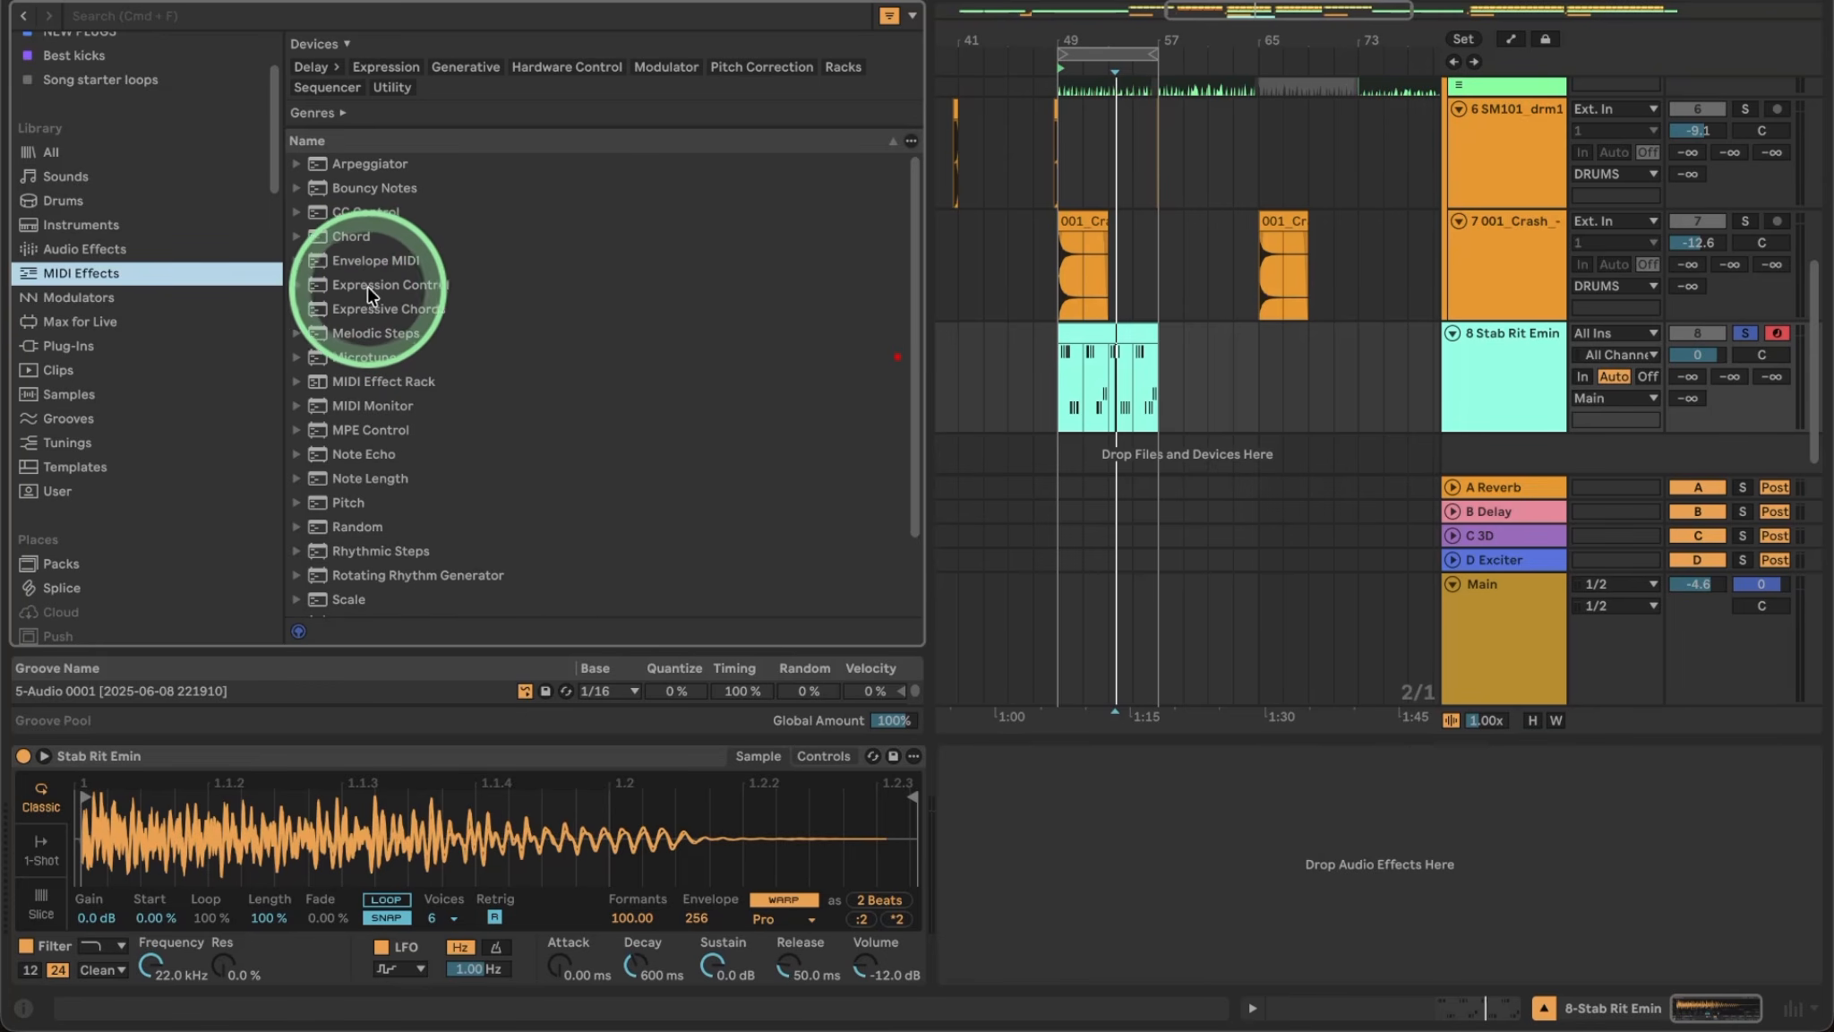
# Insert Expression Control before Stab Rit Emin with a bipolar Random source.
pyautogui.moveTo(369, 286); pyautogui.dragTo(40, 873)
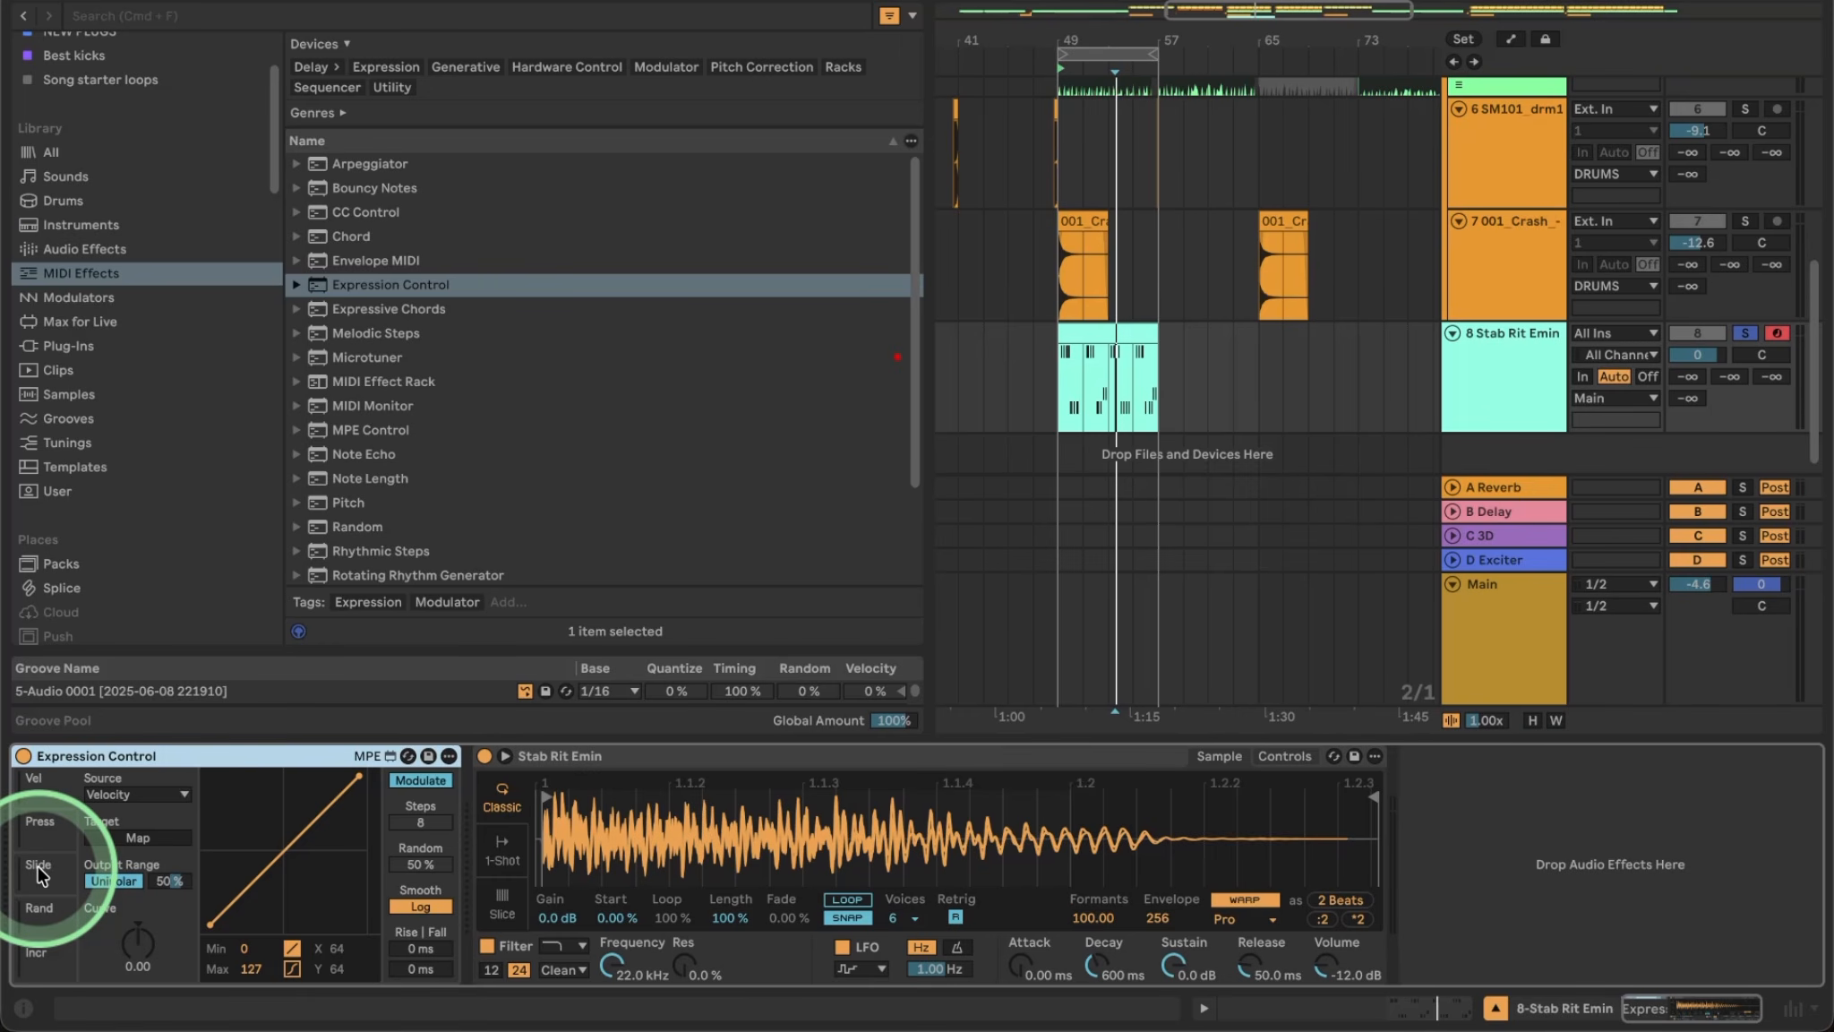
pyautogui.click(156, 792)
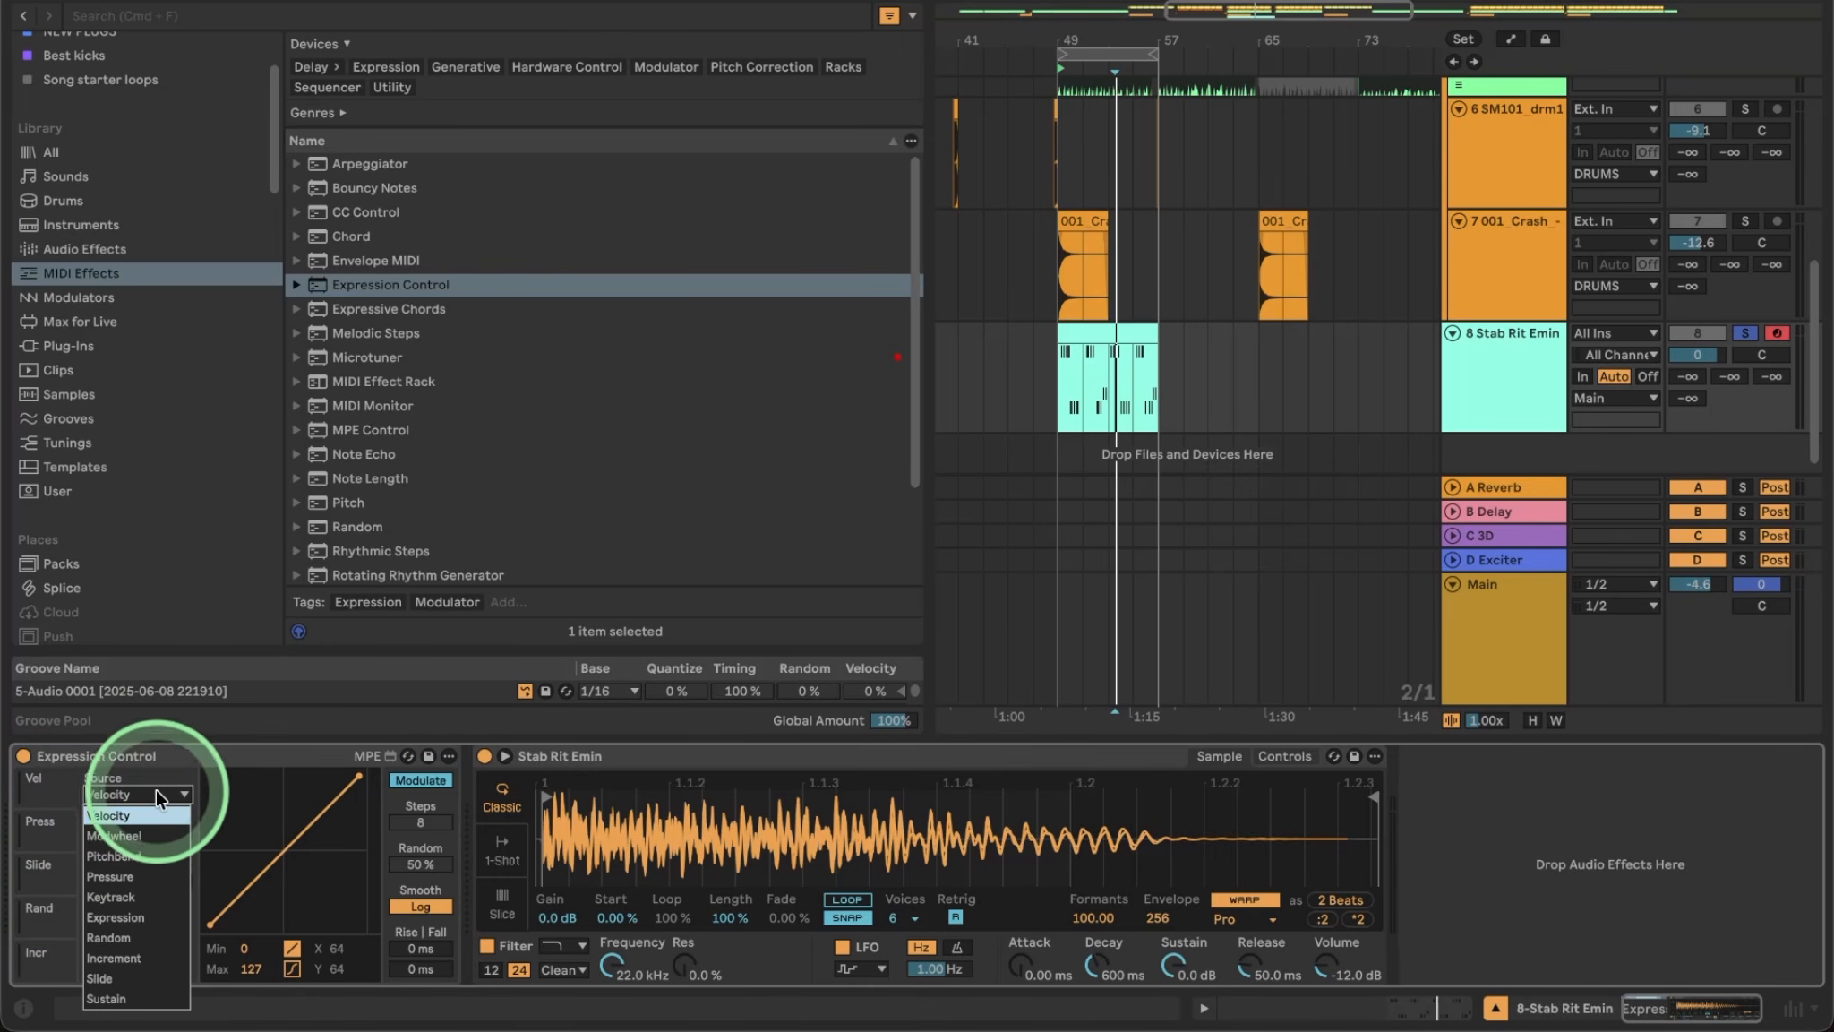
pyautogui.click(141, 928)
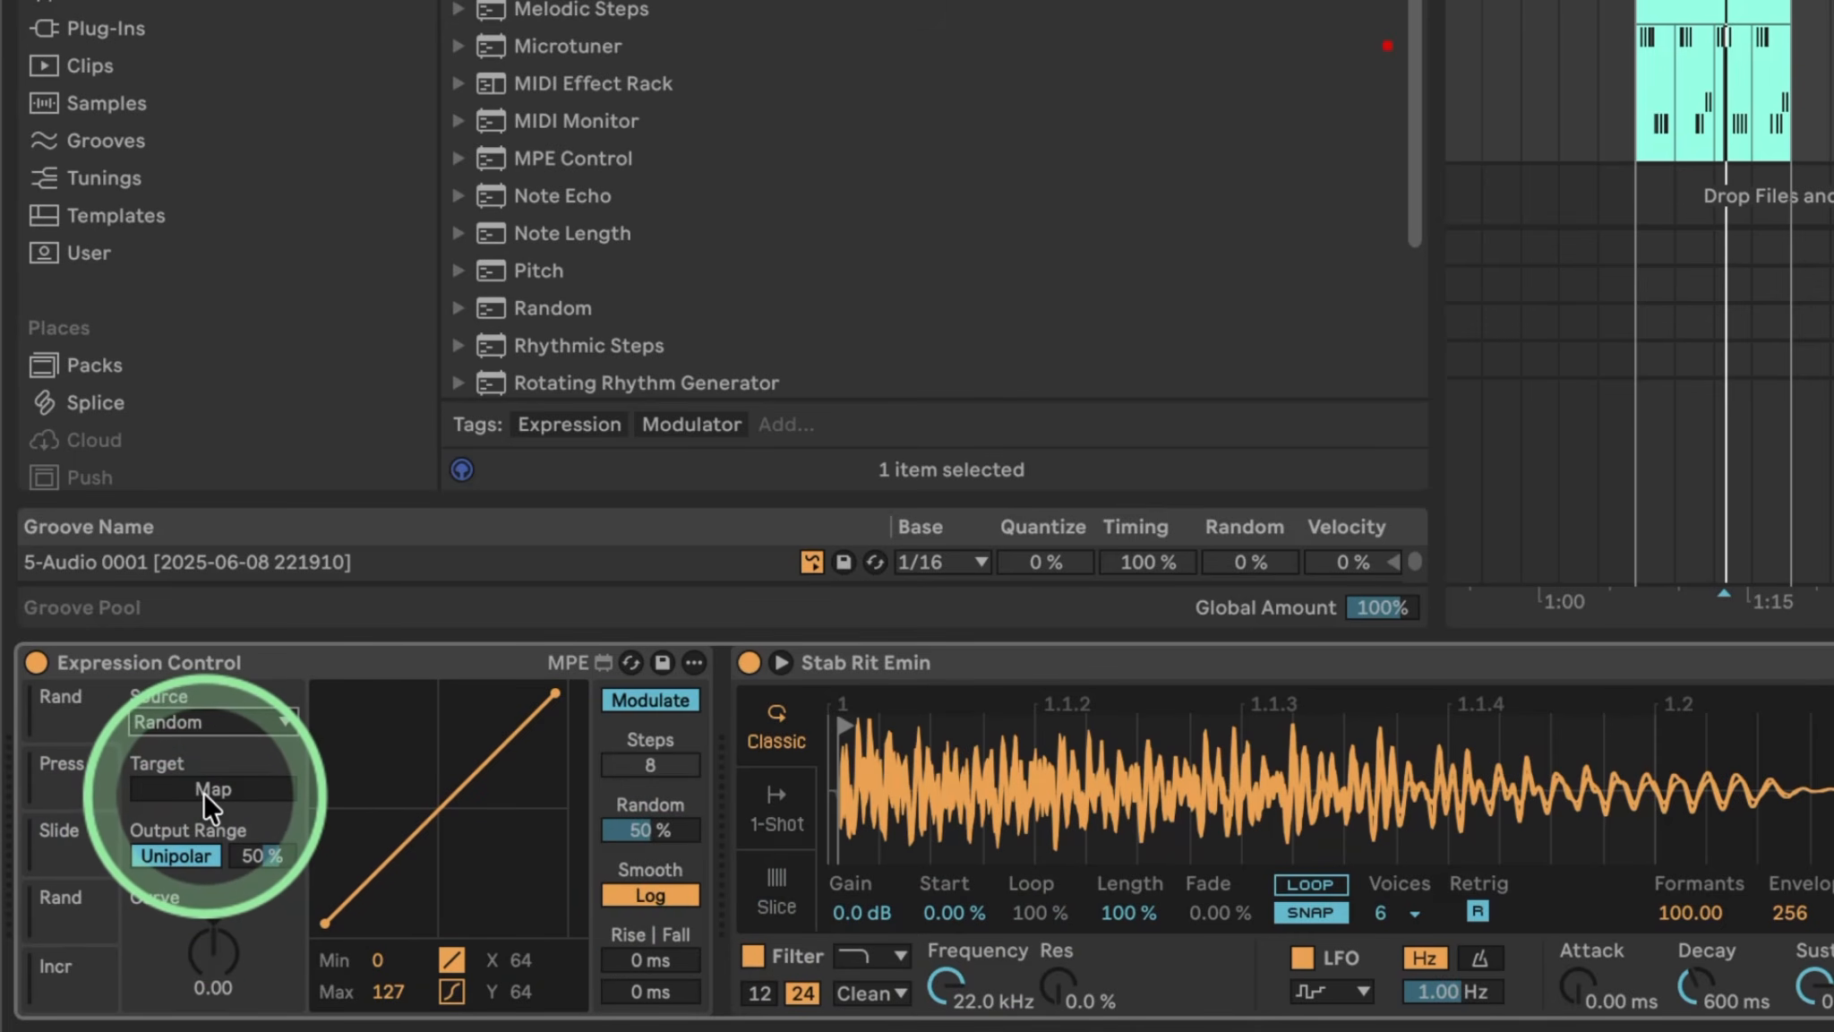
pyautogui.click(184, 855)
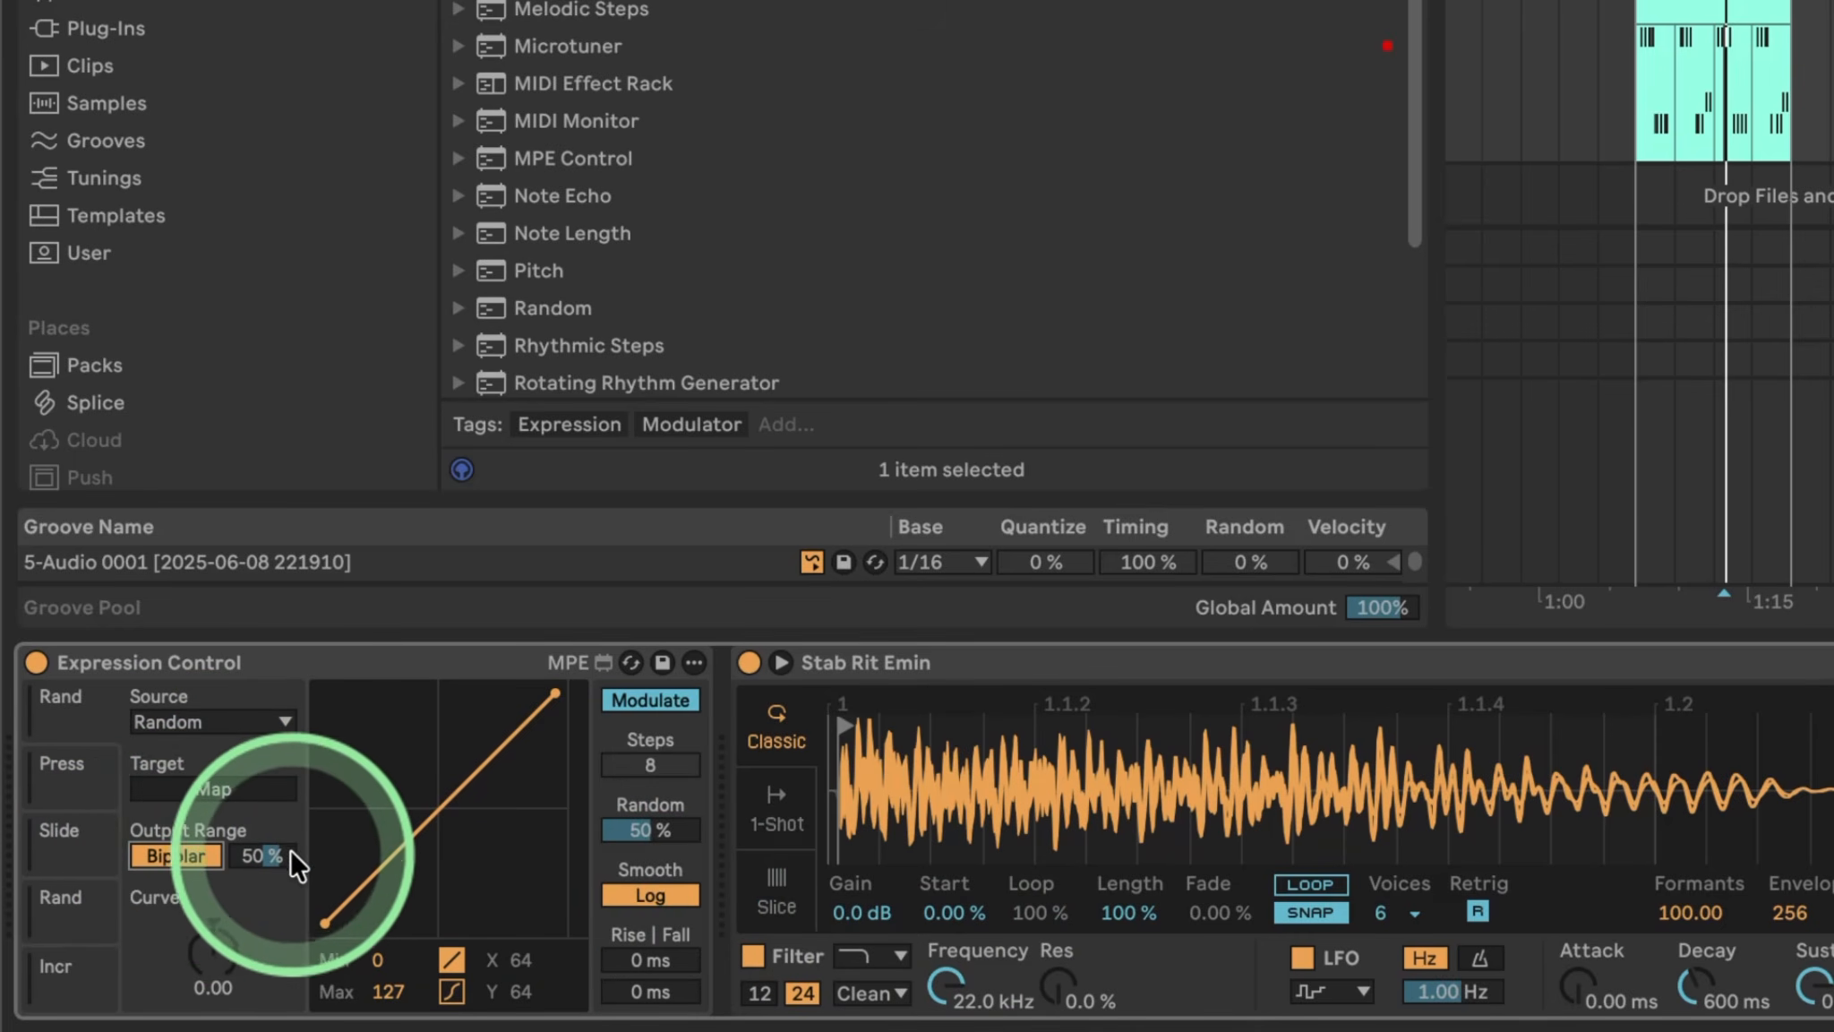
pyautogui.moveTo(275, 855); pyautogui.dragTo(245, 761)
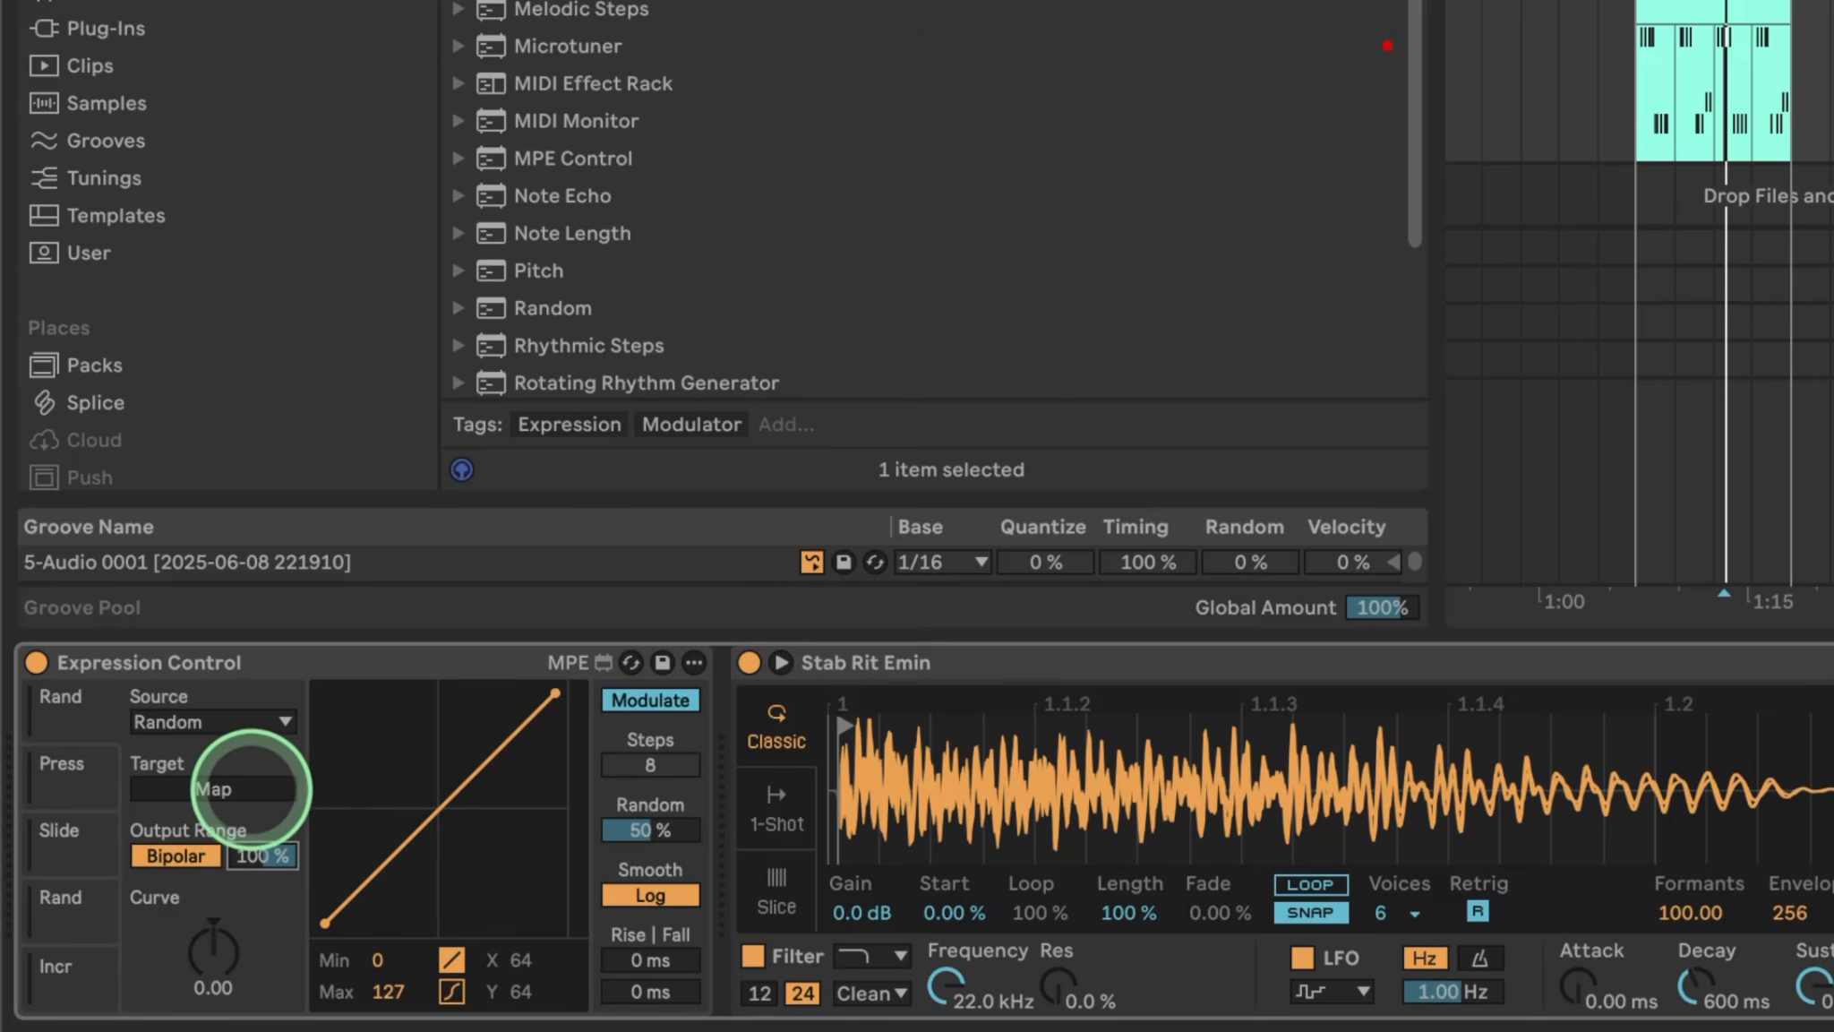
# Map Expression Control remotely to Simpler's sample Start with a 1–12 % output range.
pyautogui.click(212, 788)
pyautogui.click(948, 903)
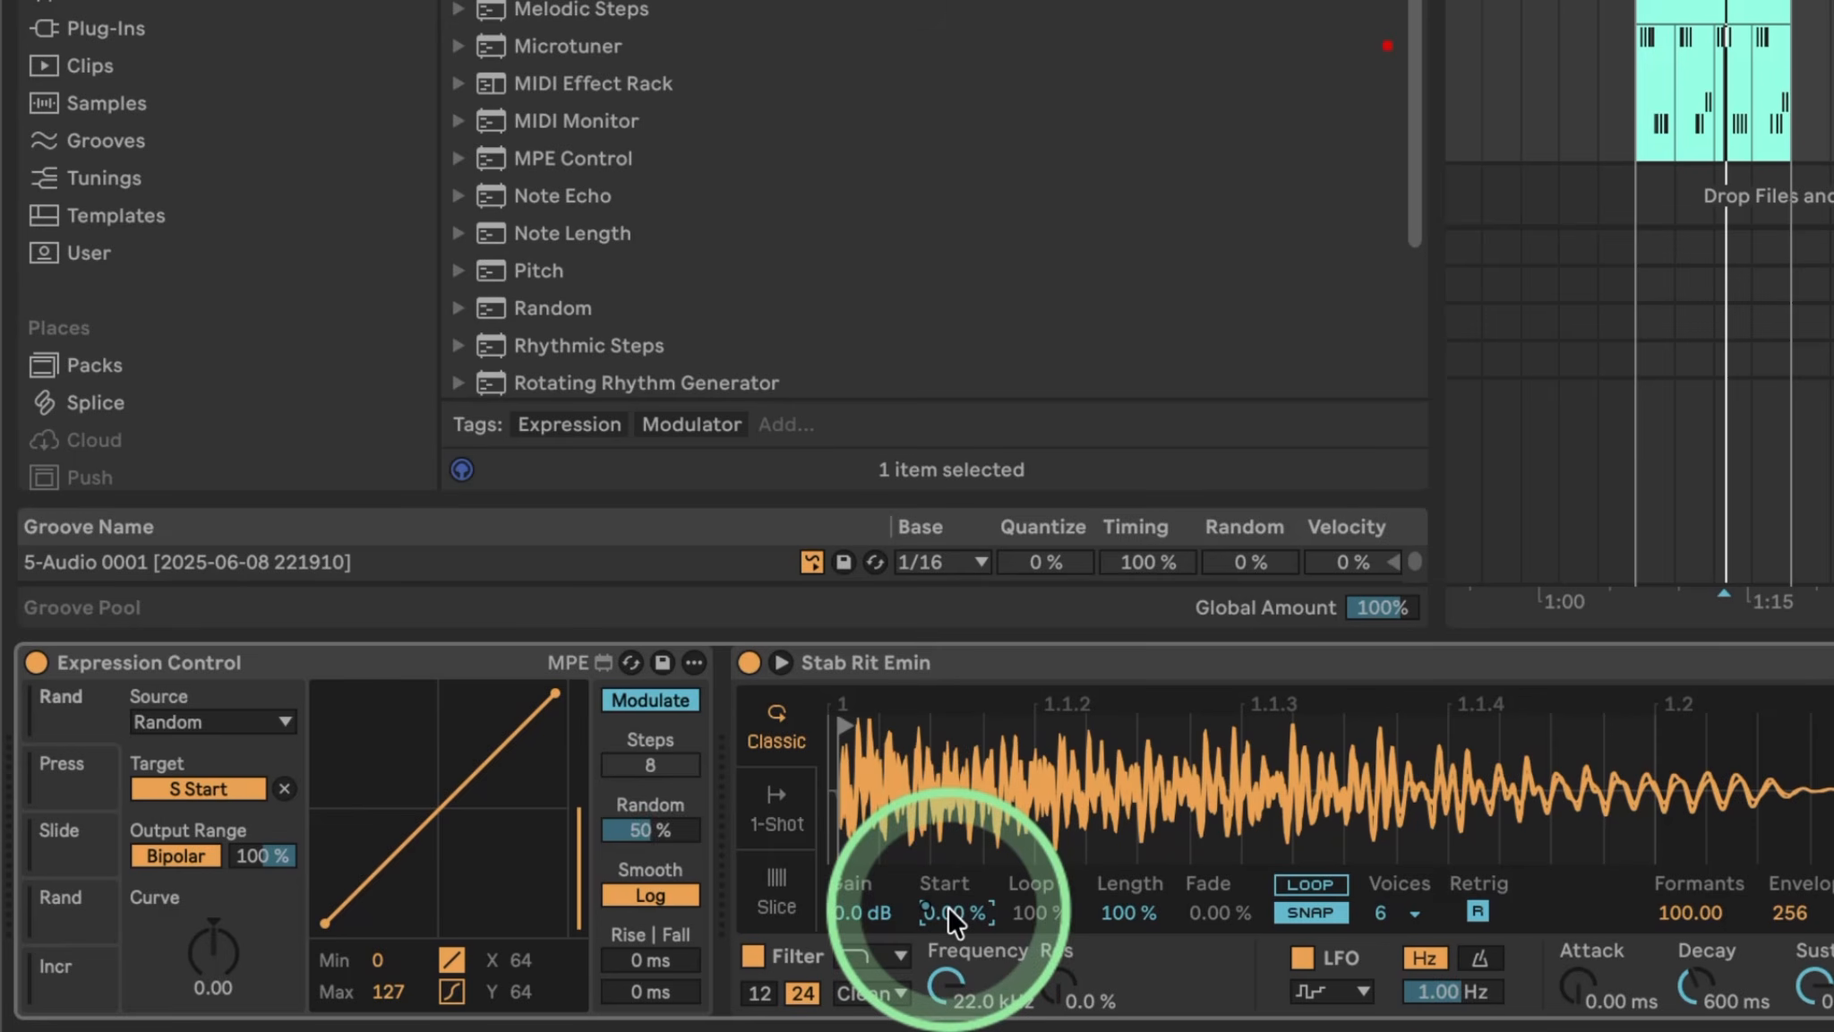
pyautogui.click(657, 699)
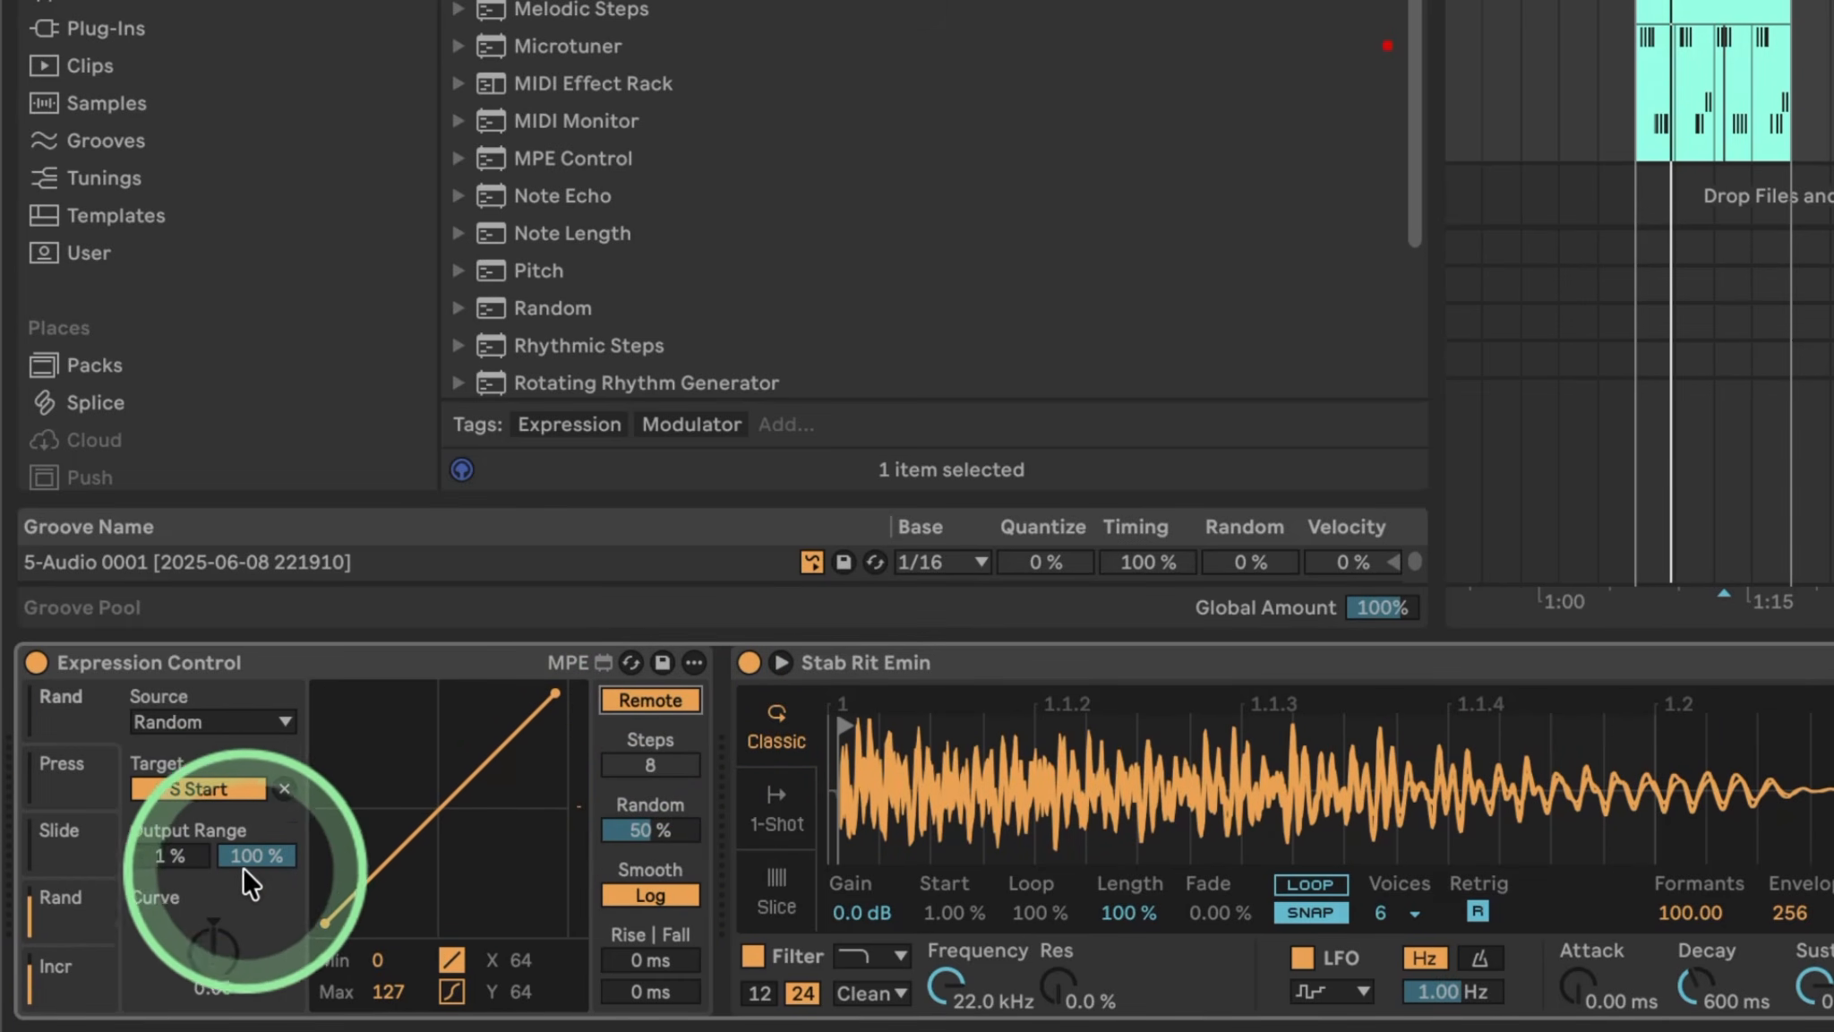
pyautogui.moveTo(267, 862); pyautogui.dragTo(267, 994)
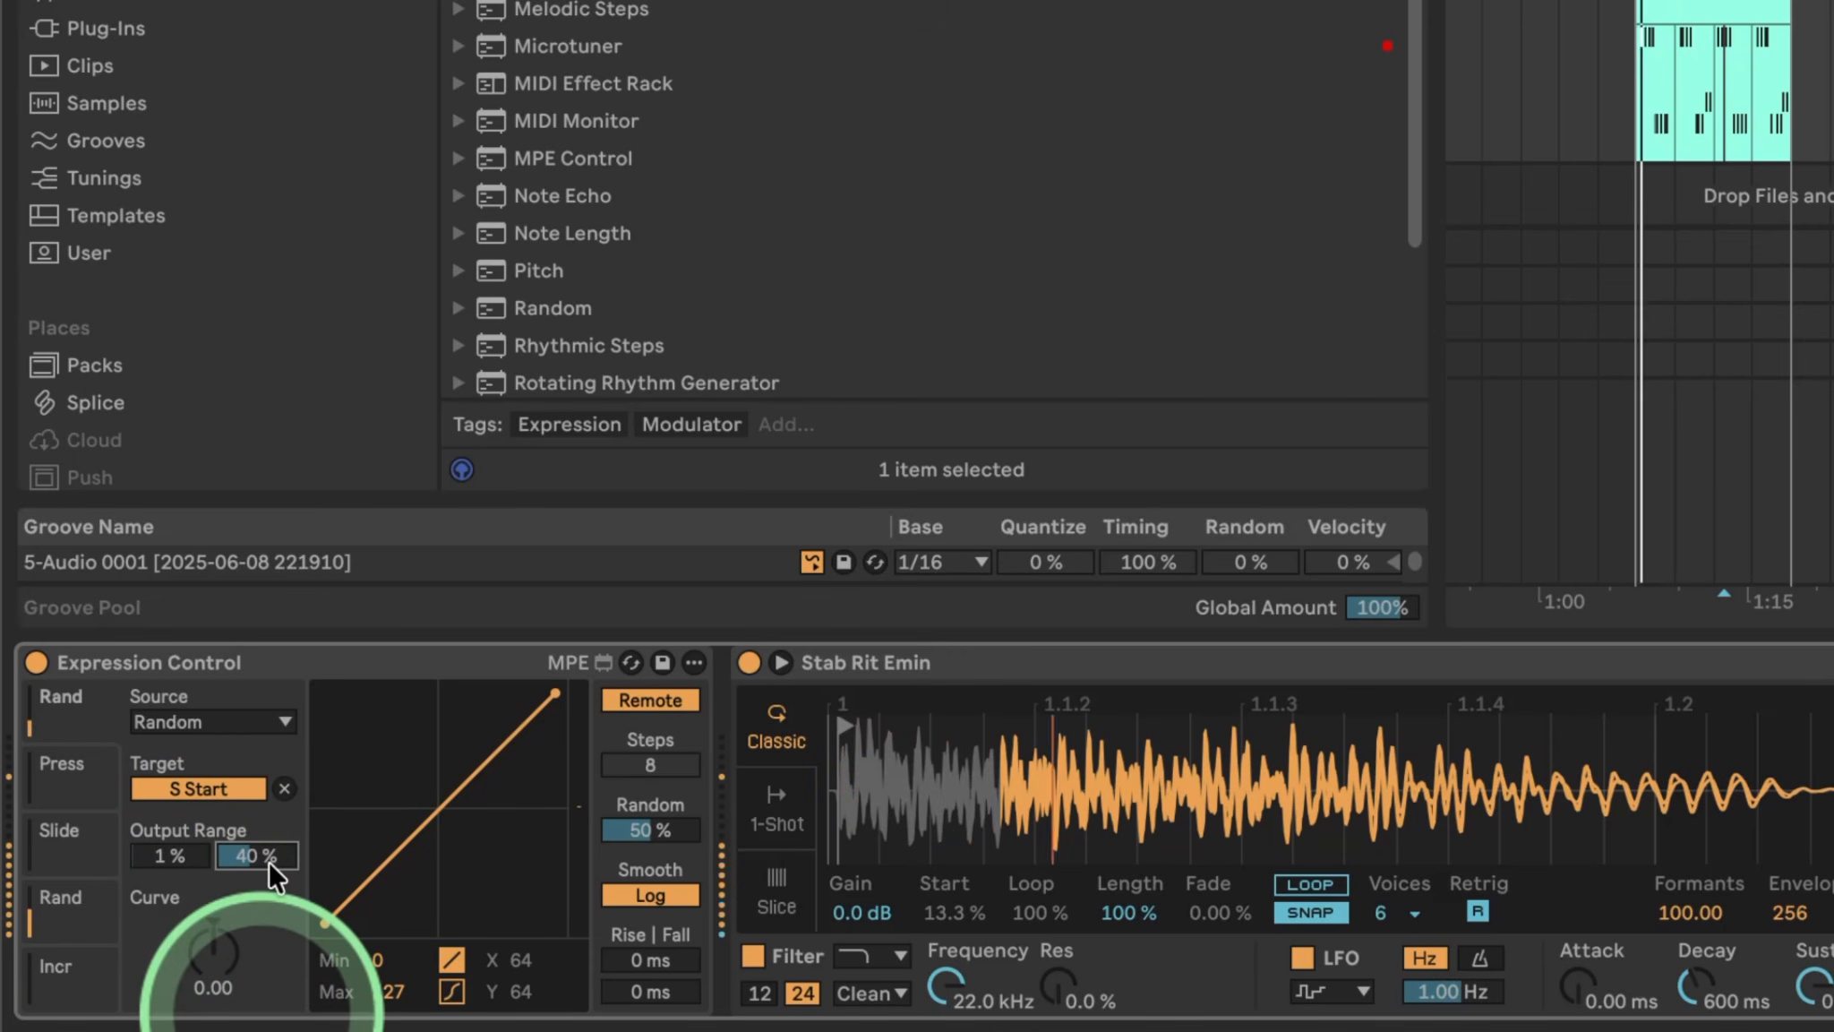
pyautogui.moveTo(263, 843)
pyautogui.mouseDown()
pyautogui.moveTo(261, 916)
pyautogui.moveTo(266, 845)
pyautogui.mouseUp()
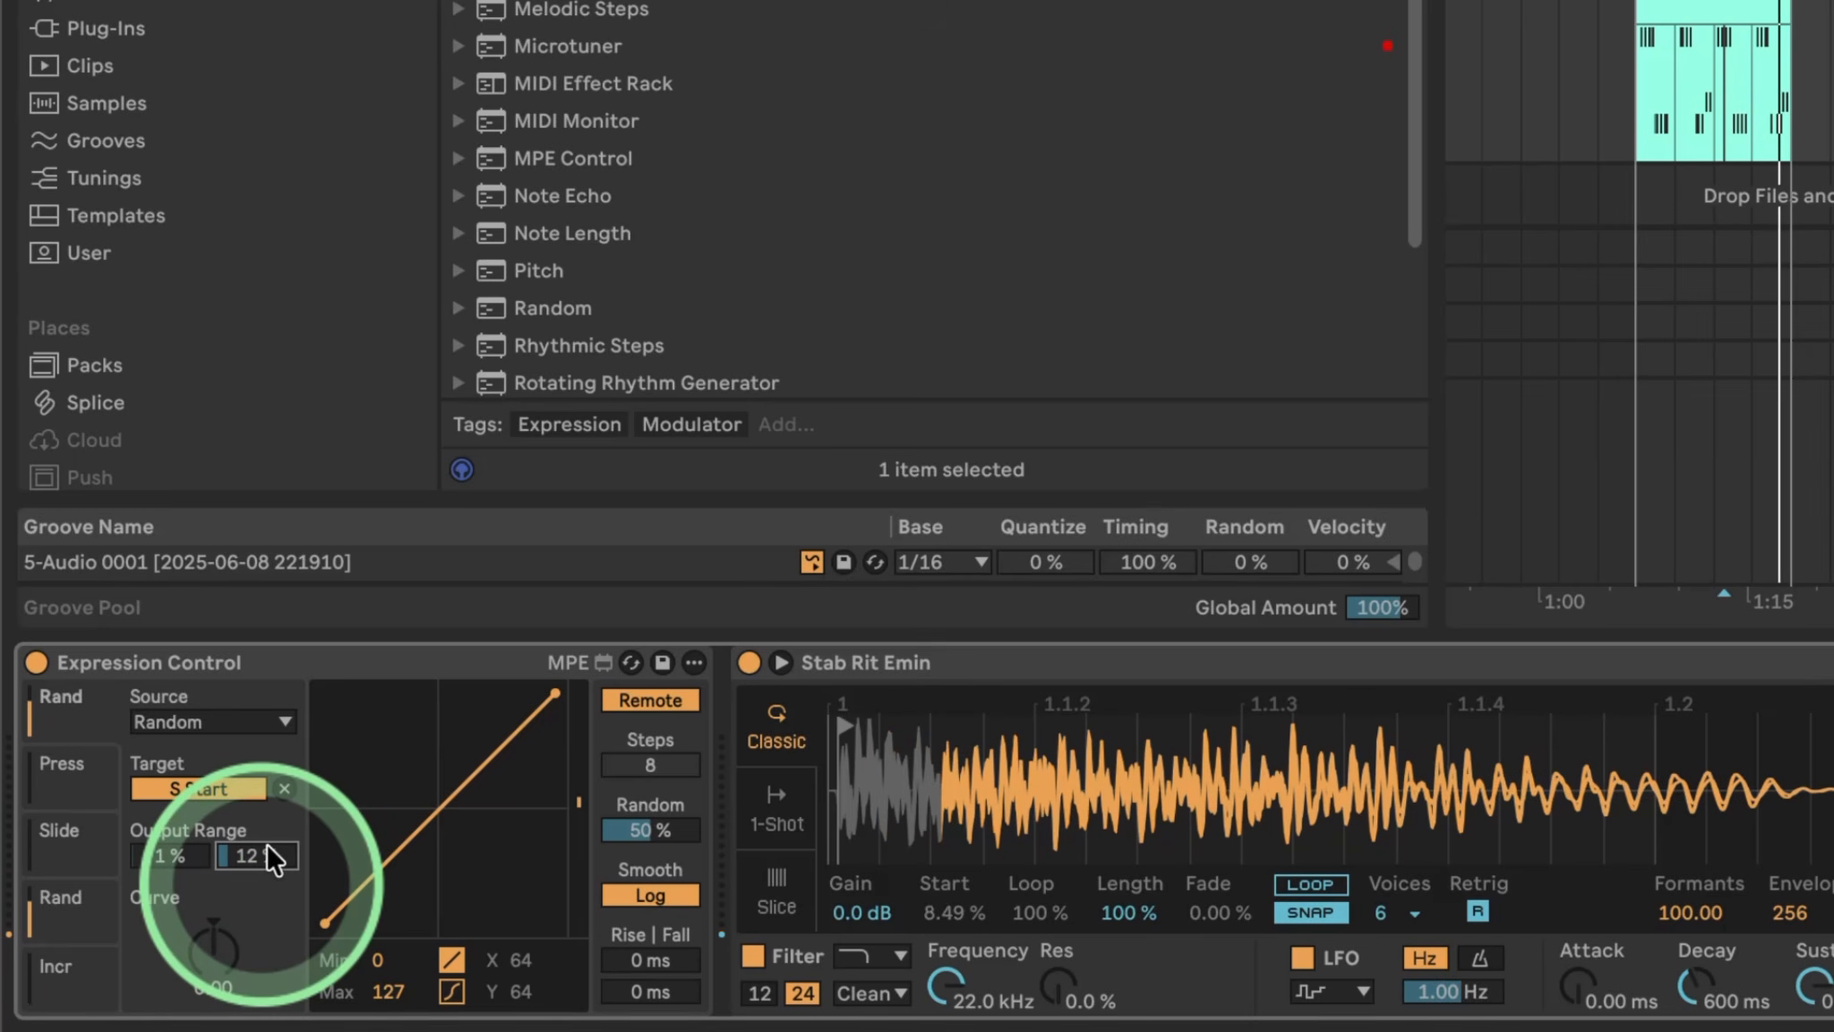
pyautogui.click(776, 907)
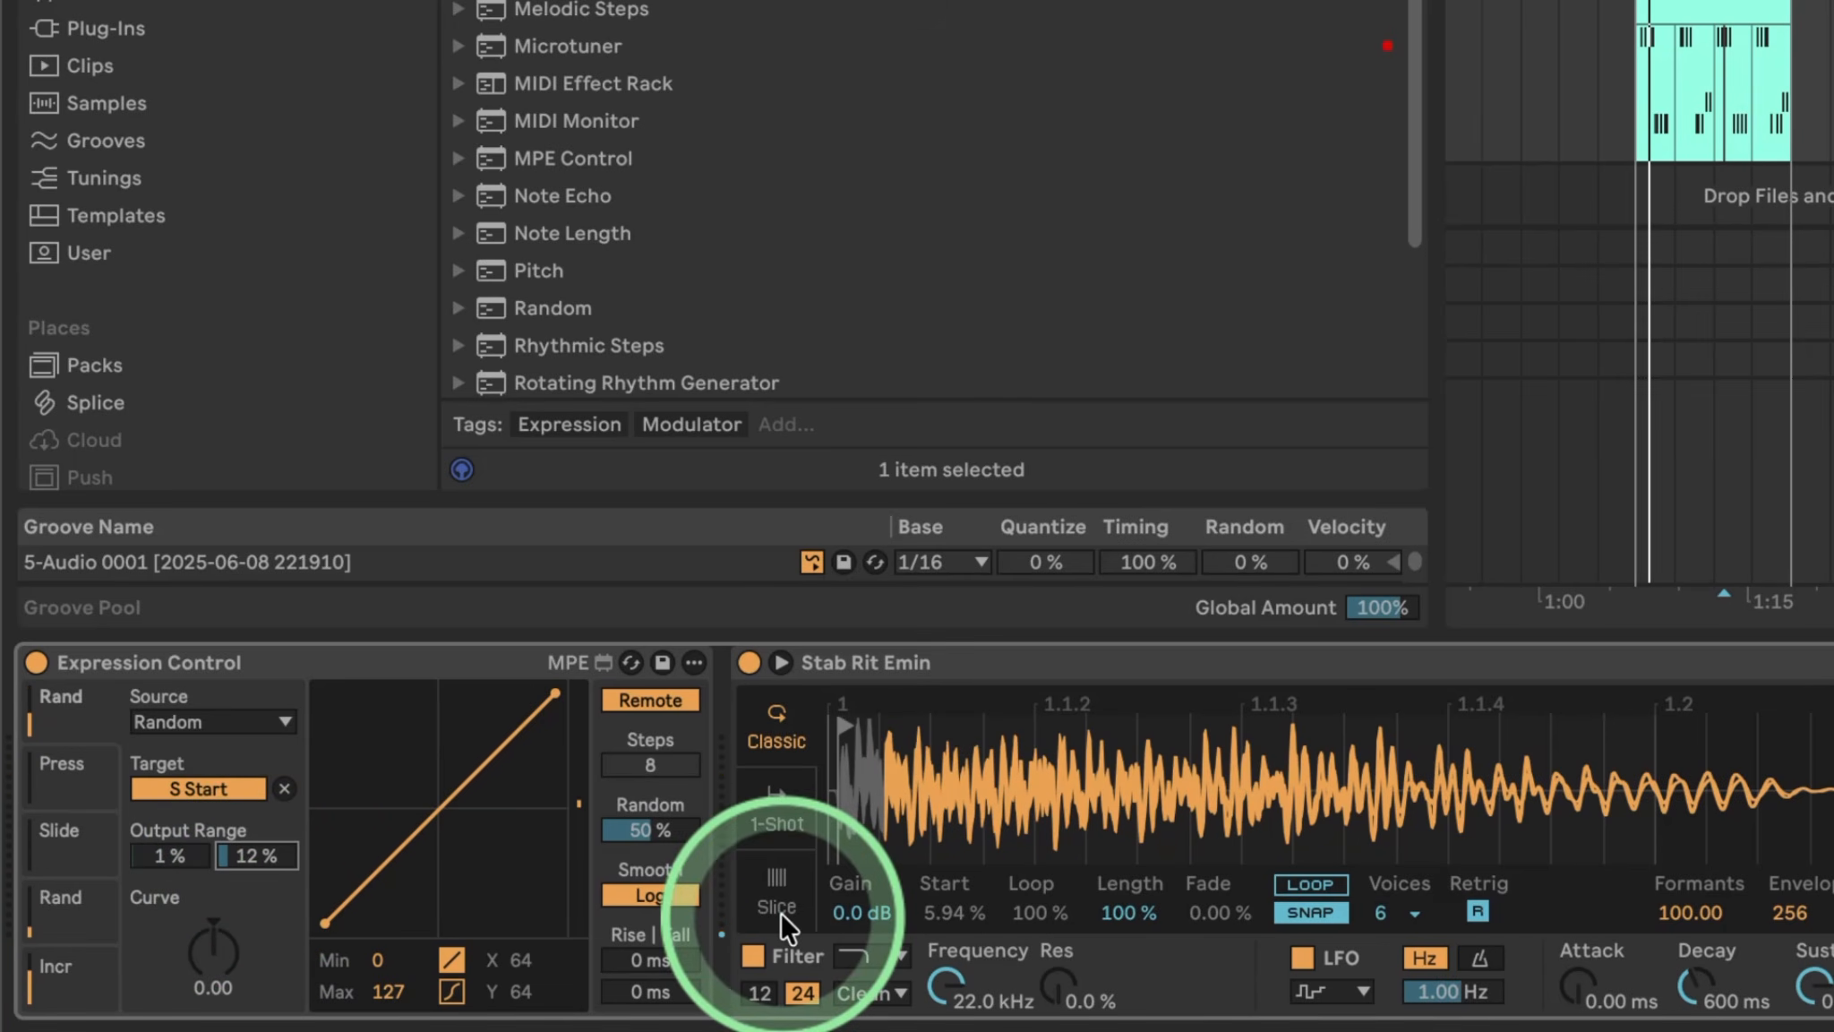
# Set the Simpler amplitude envelope to a 0.31 ms attack and 1.40 s release.
pyautogui.click(1313, 912)
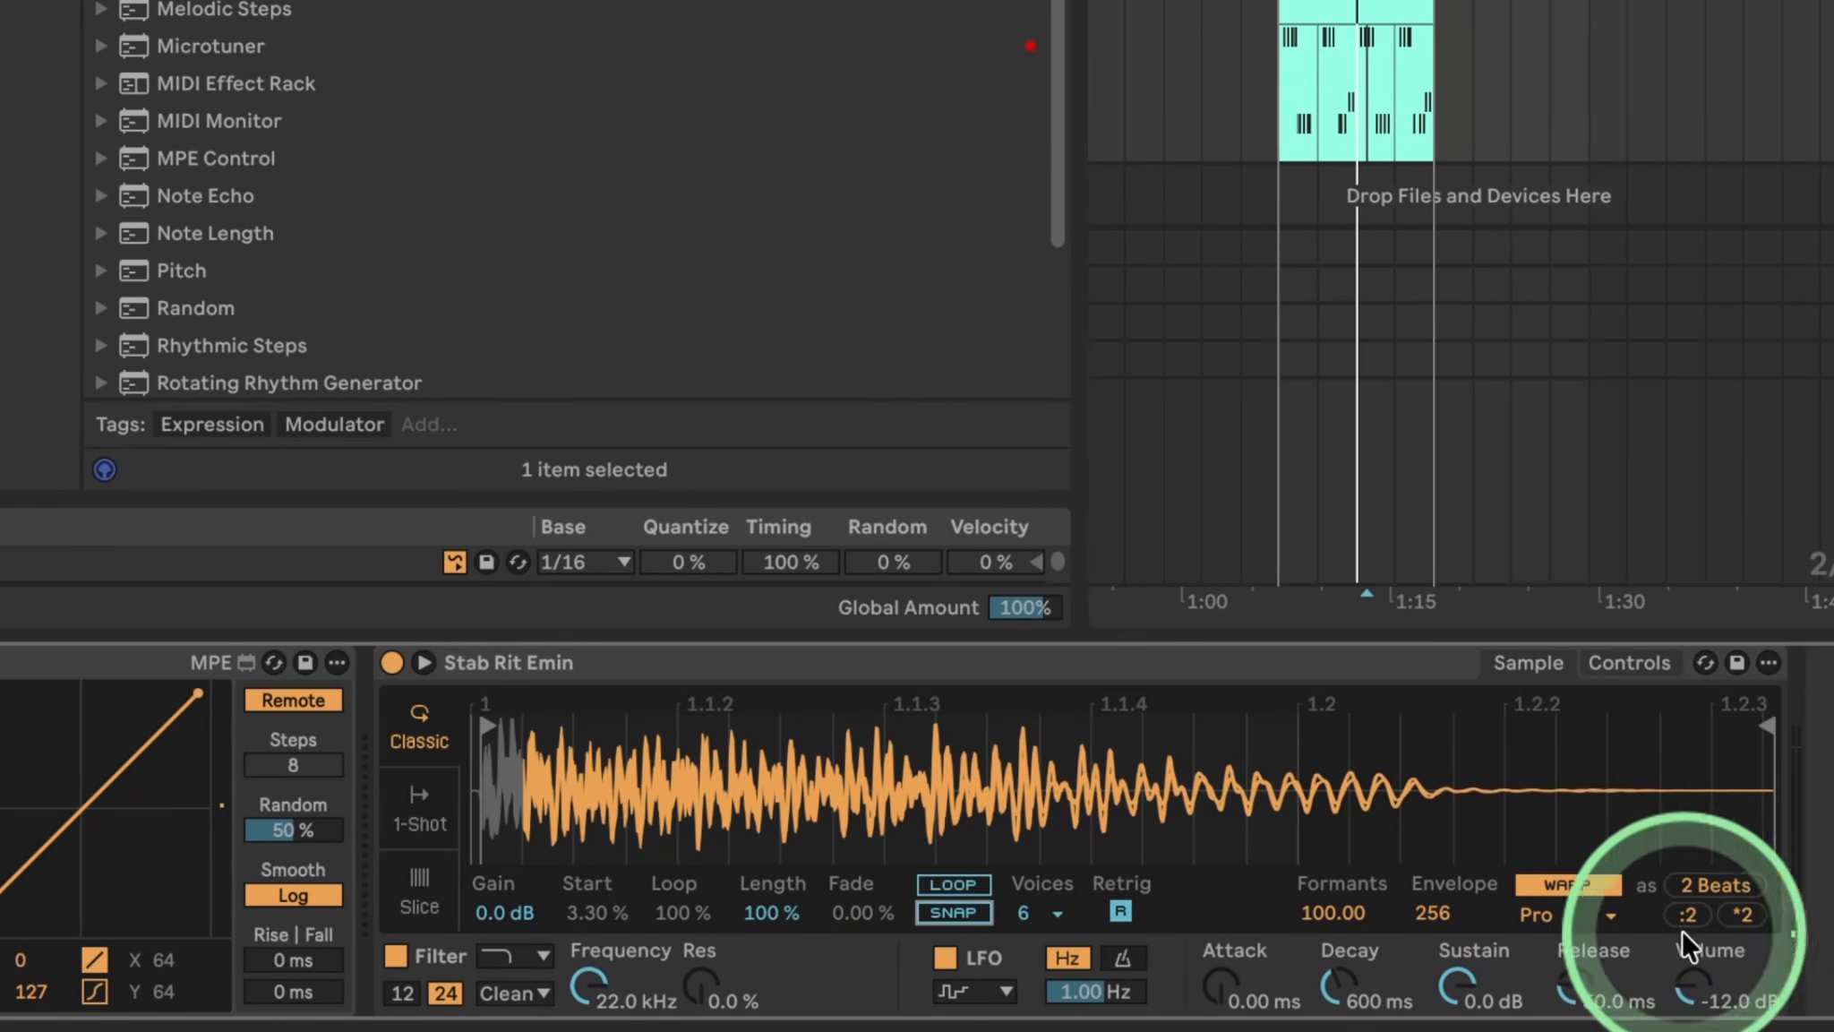
pyautogui.click(1222, 990)
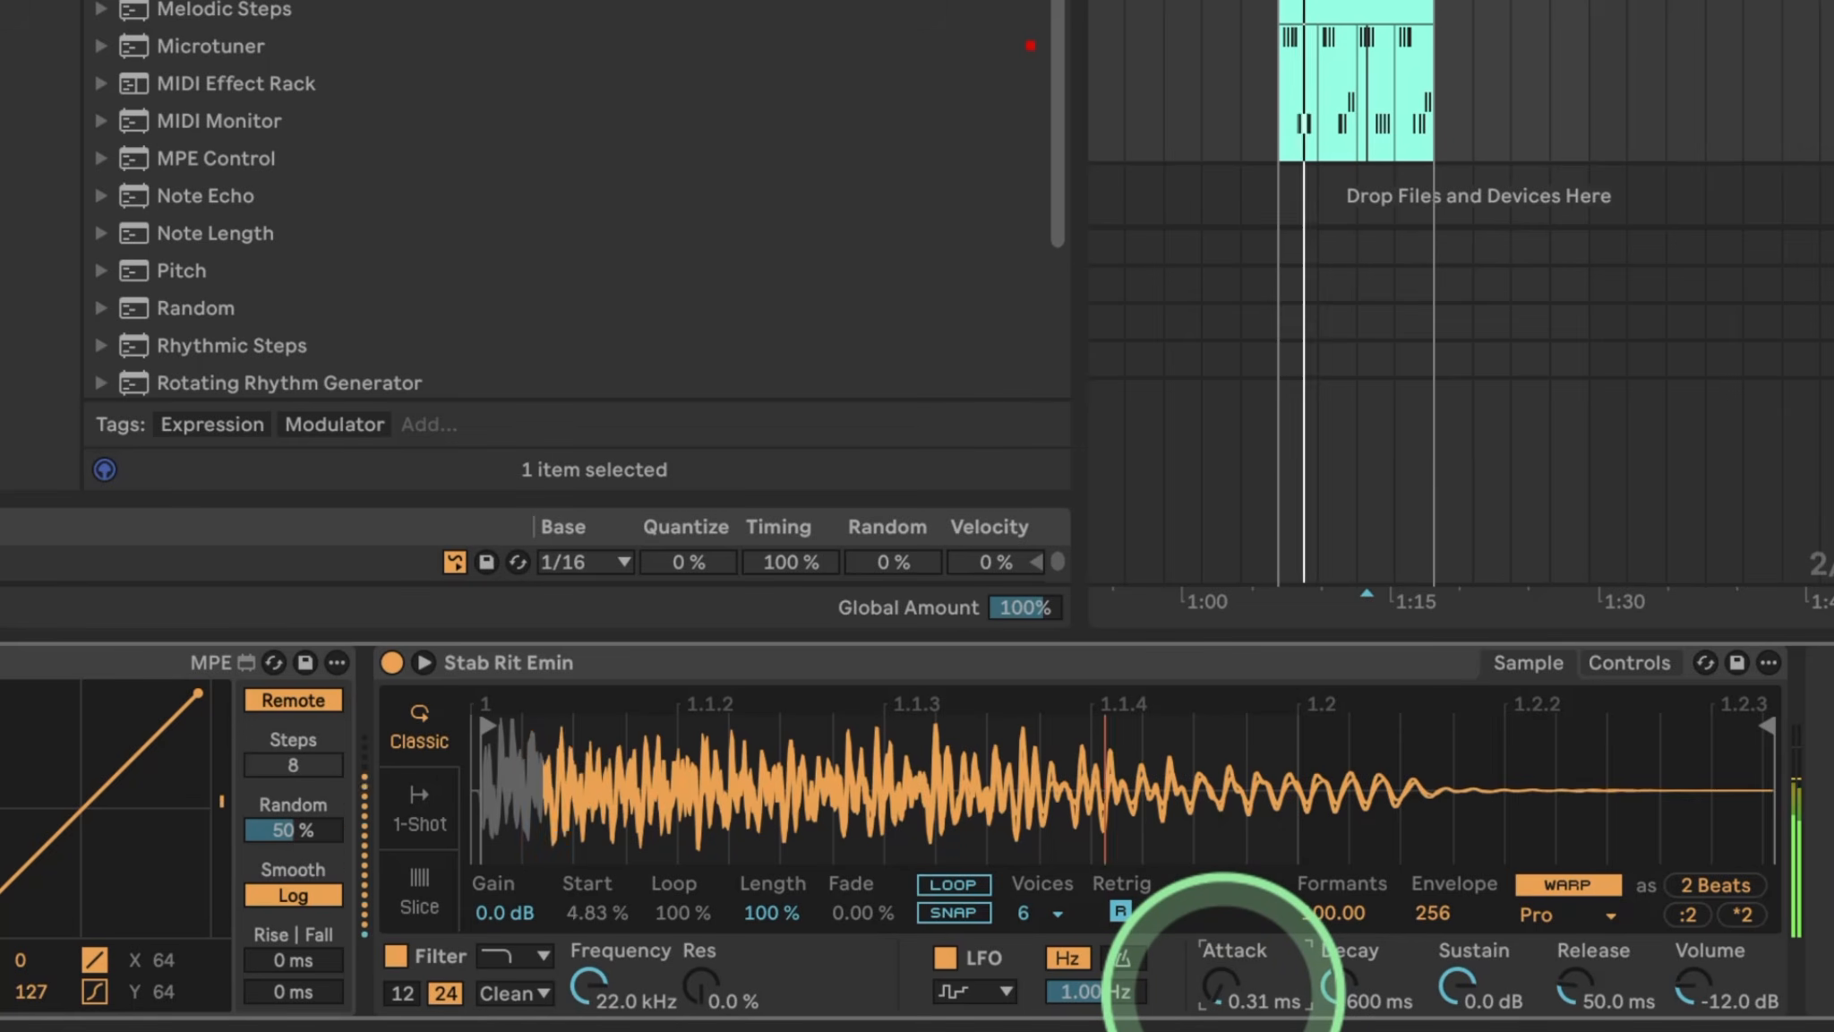
pyautogui.moveTo(1572, 999); pyautogui.dragTo(1571, 981)
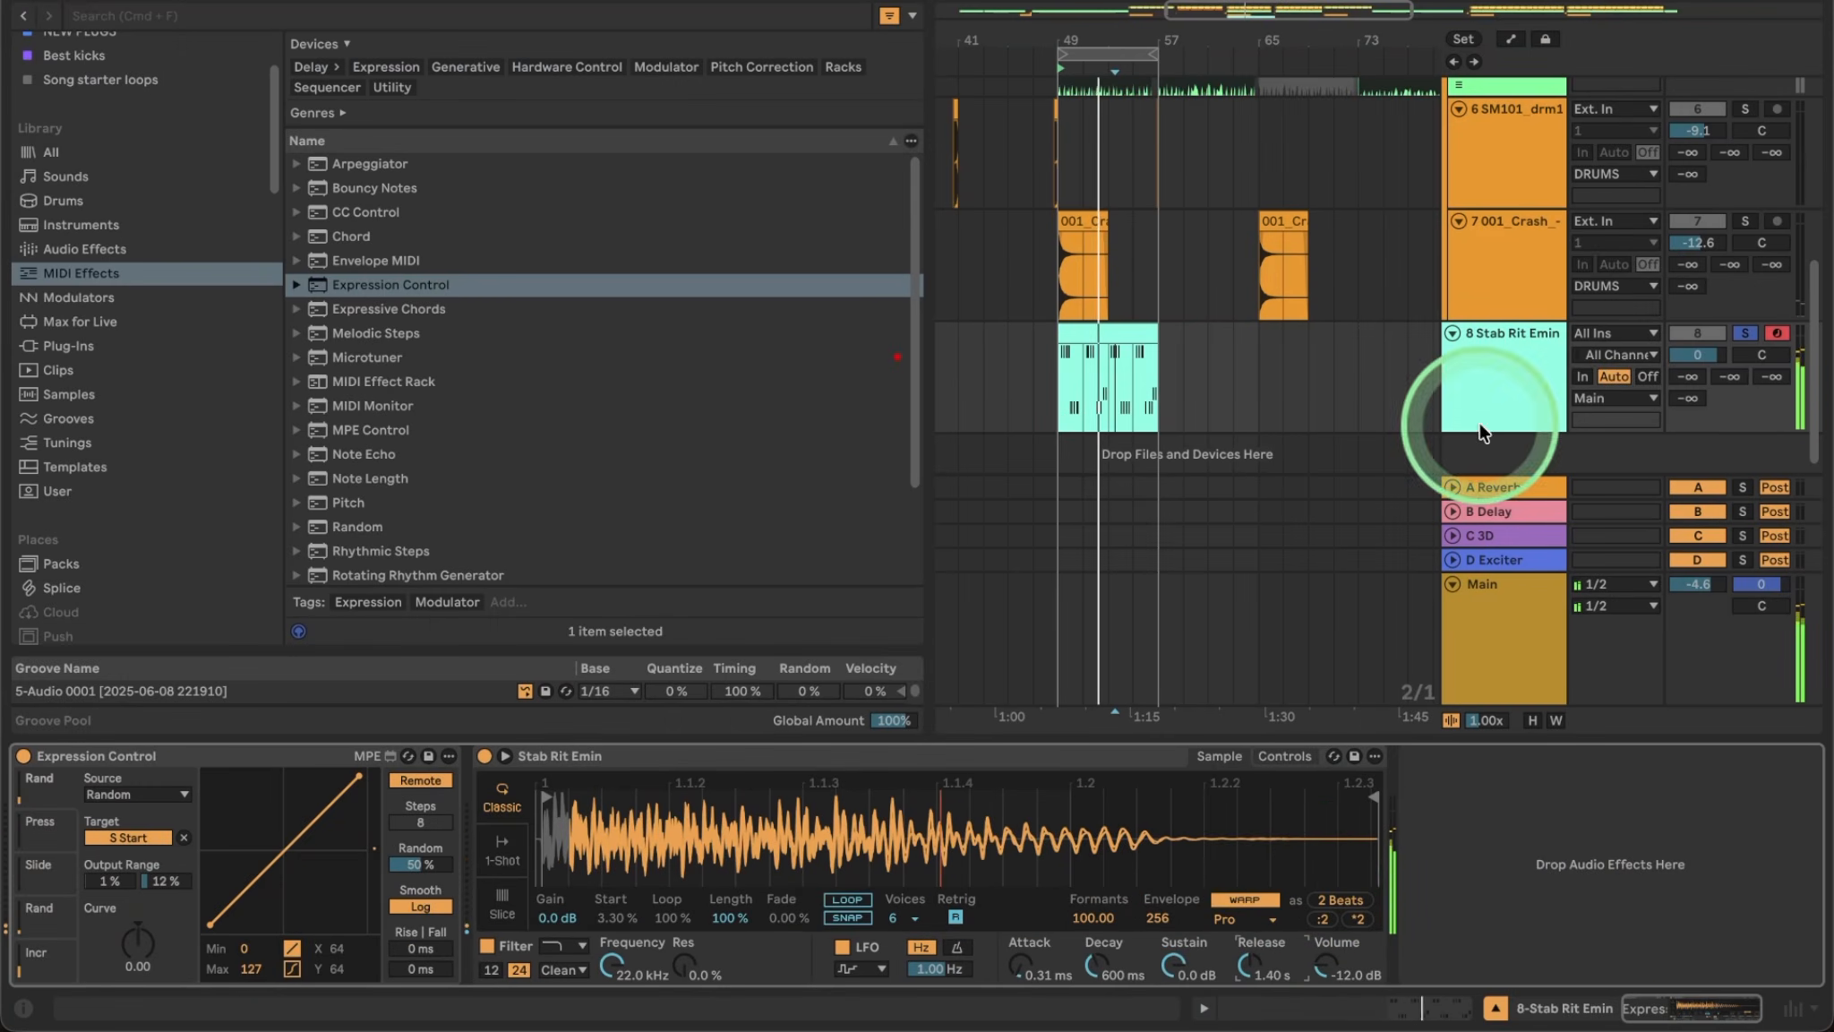
# Select the Stab Rit Emin track, raise its Send A reverb from -∞, and open its clip notes.
pyautogui.click(1744, 334)
pyautogui.click(1744, 334)
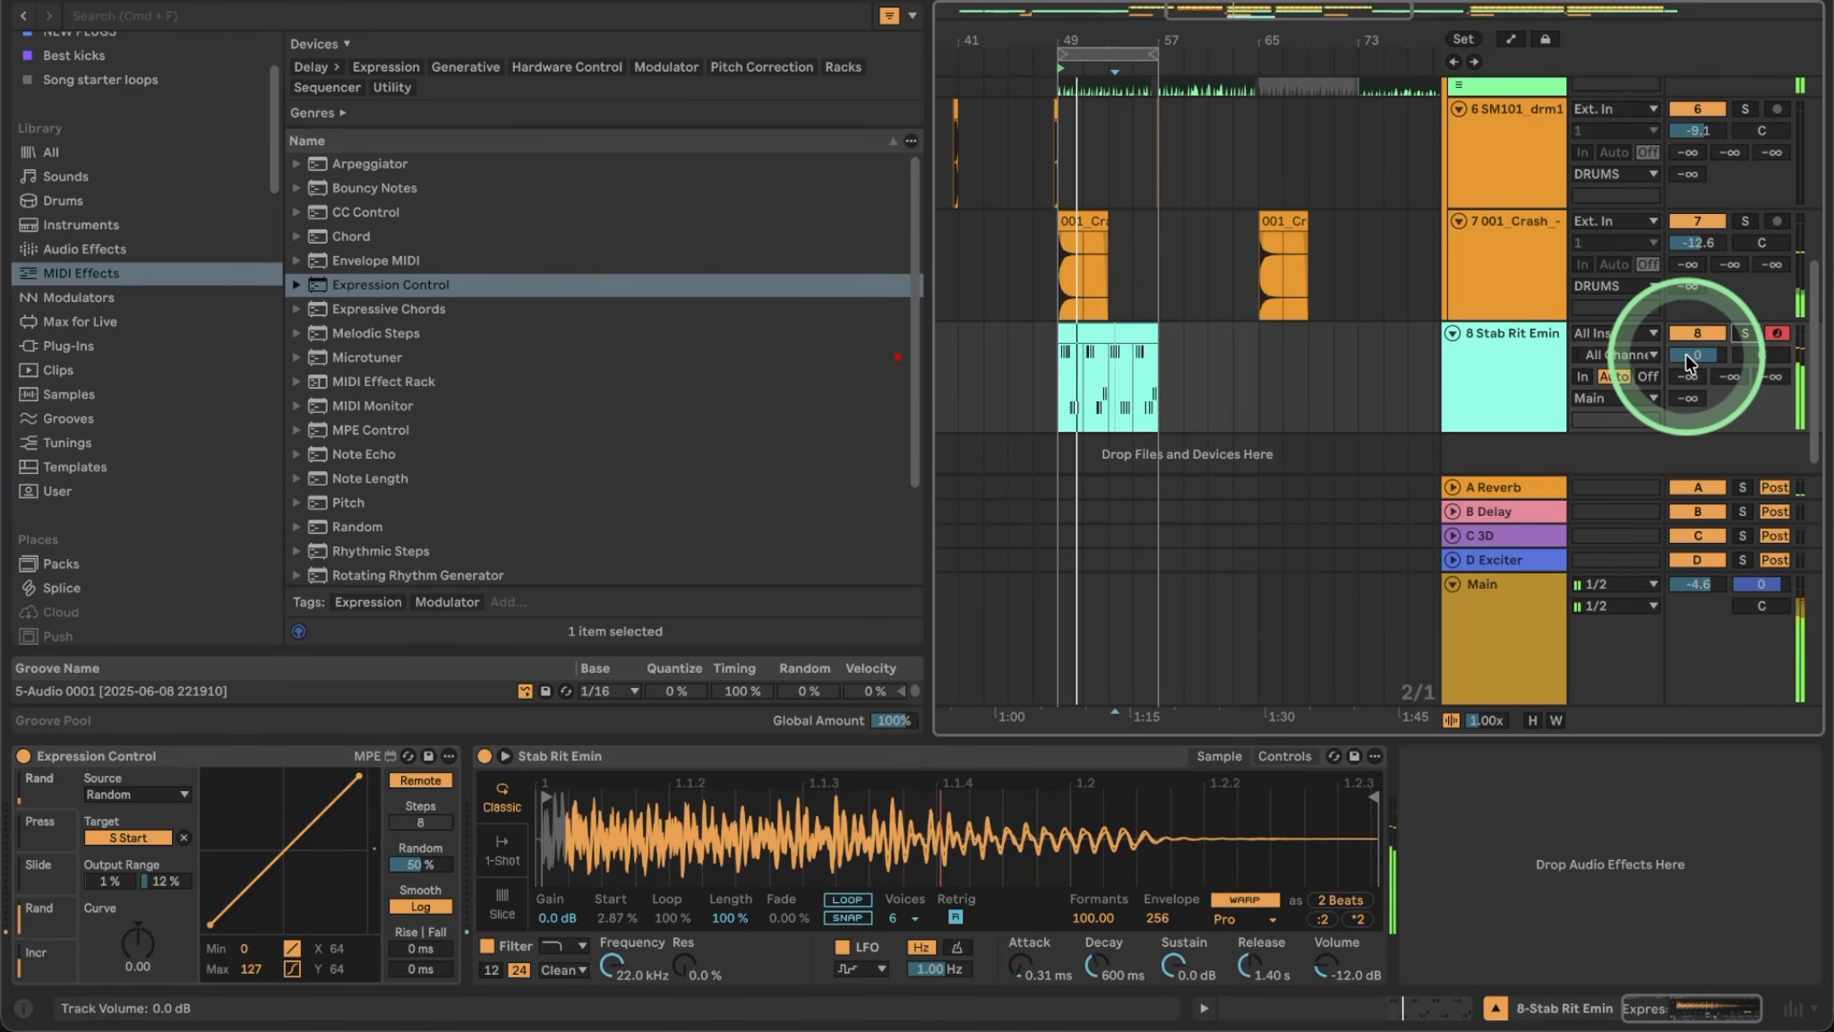
pyautogui.click(1515, 357)
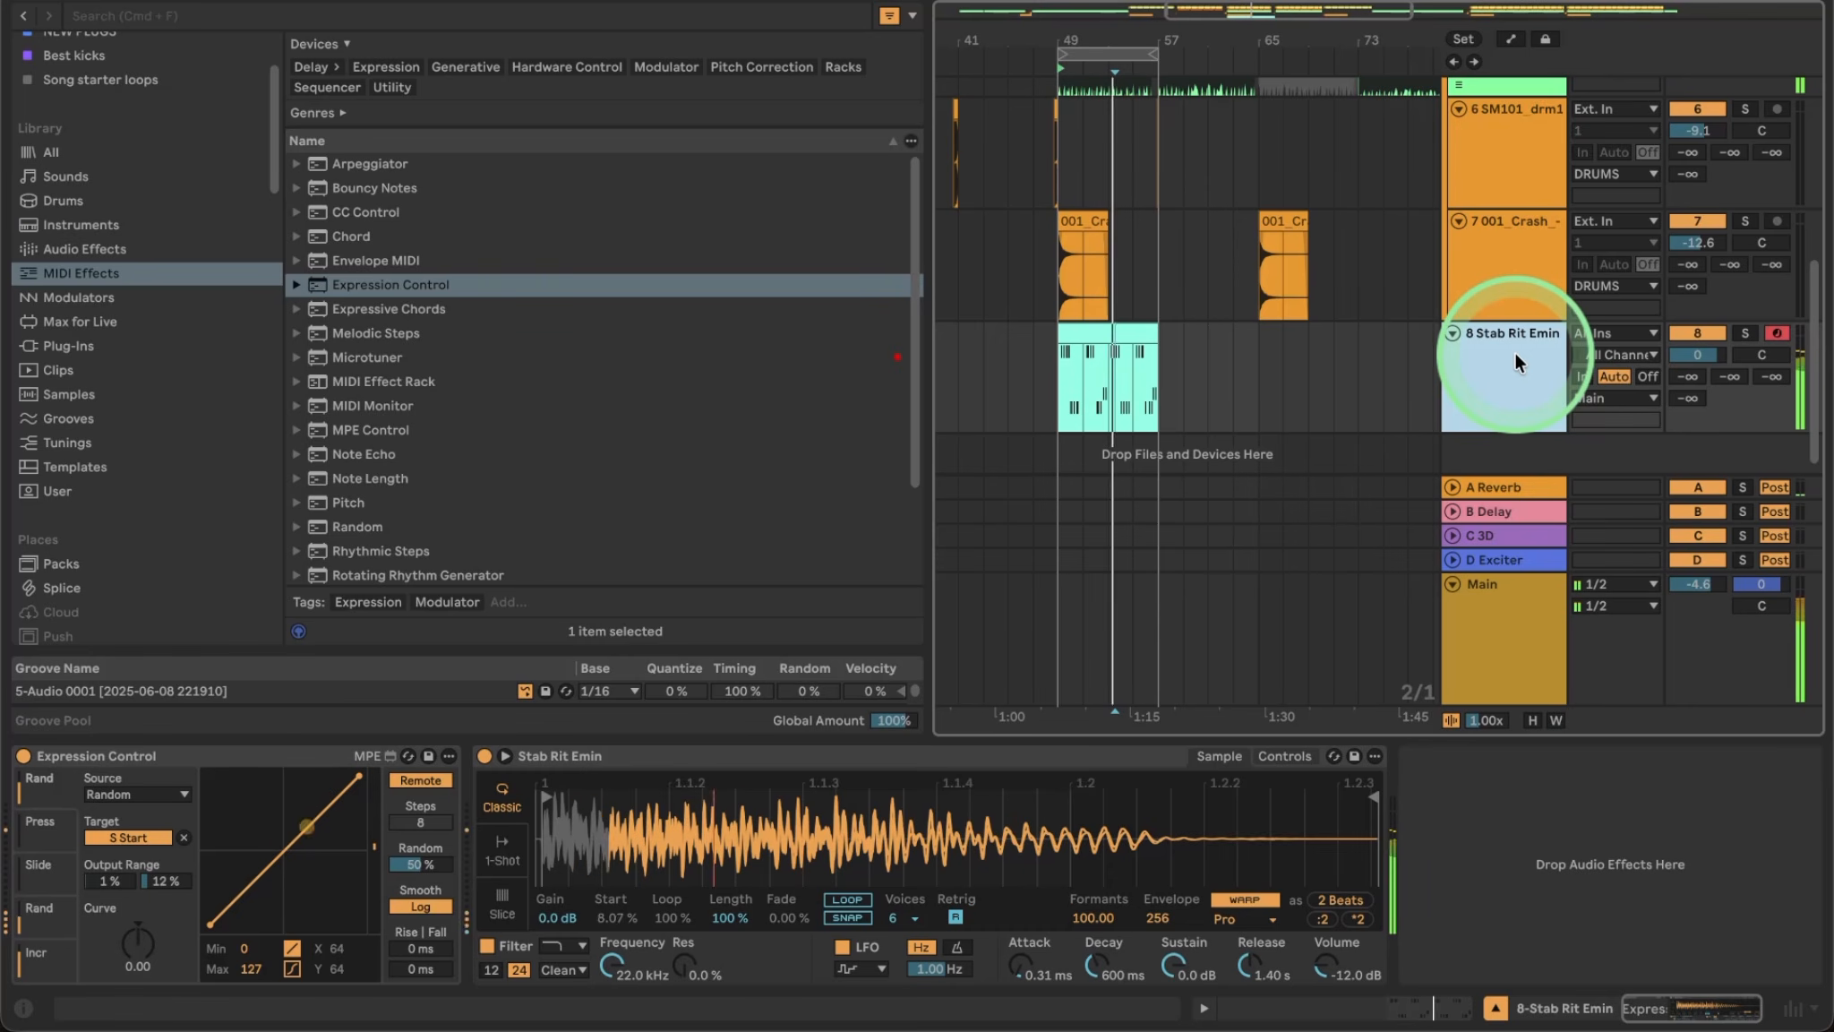
pyautogui.click(1690, 371)
pyautogui.moveTo(1690, 383); pyautogui.dragTo(1690, 383)
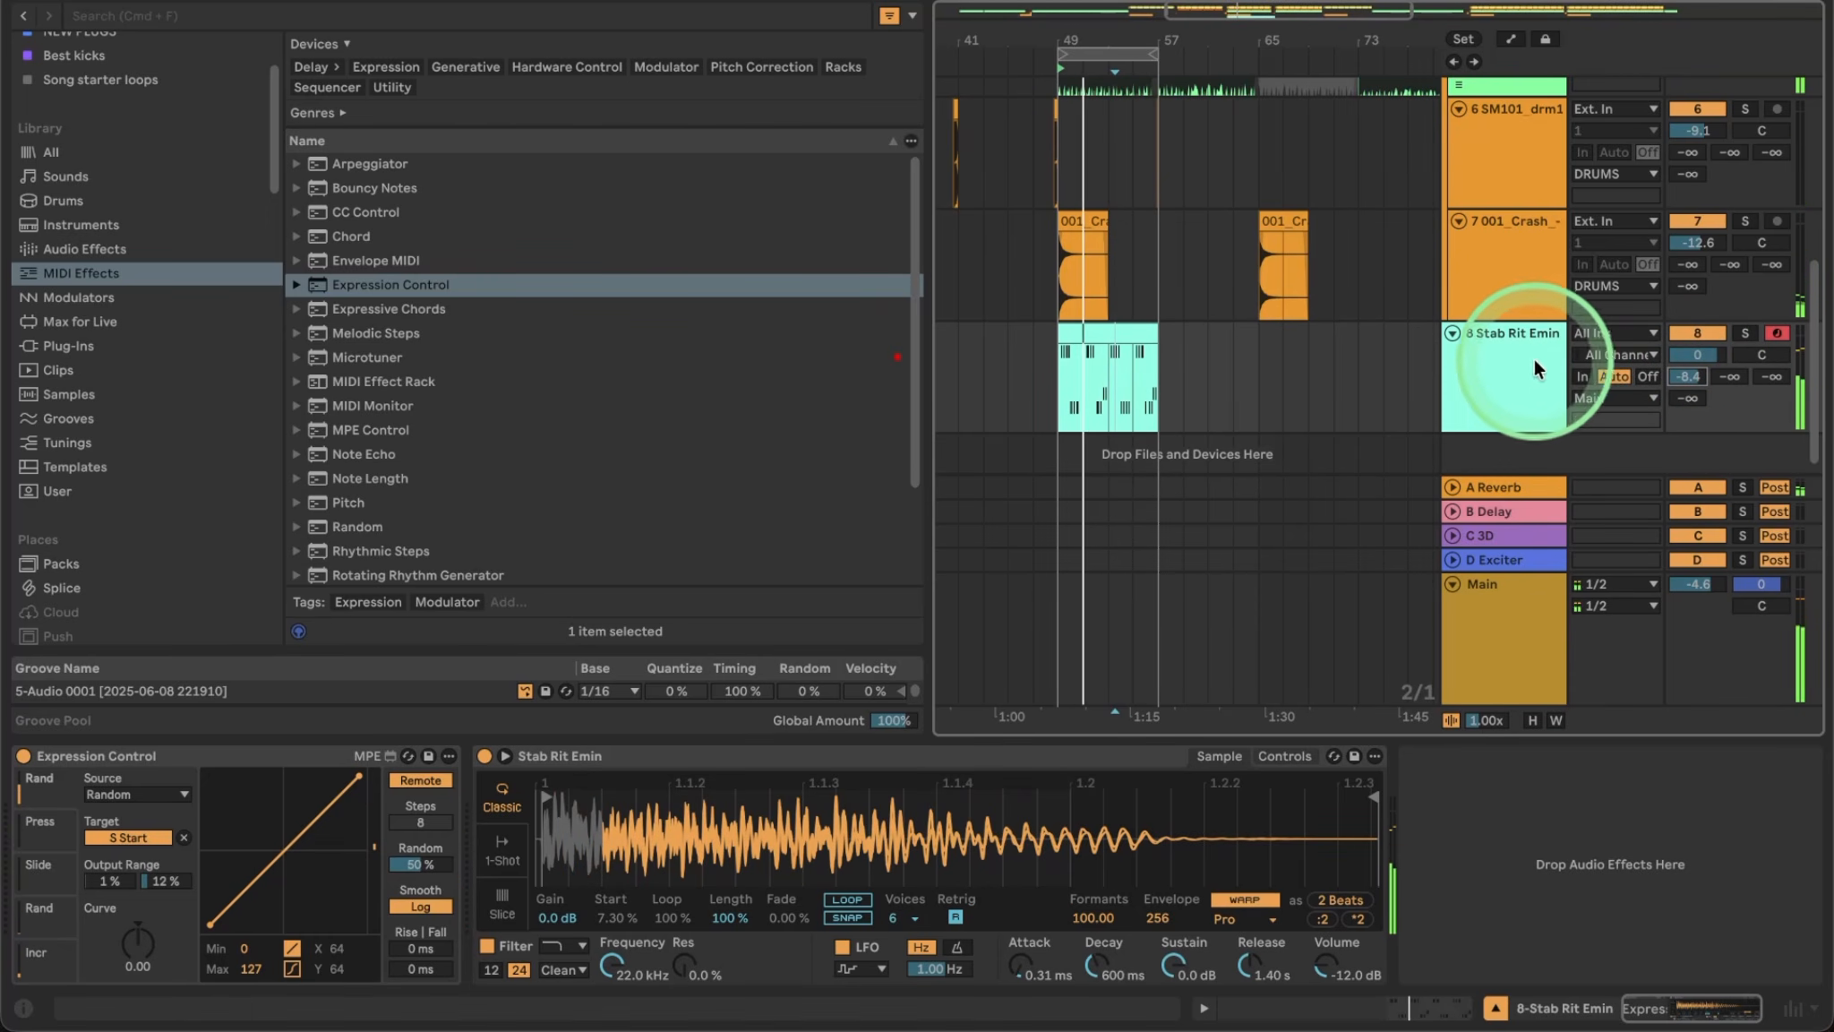
pyautogui.click(1285, 385)
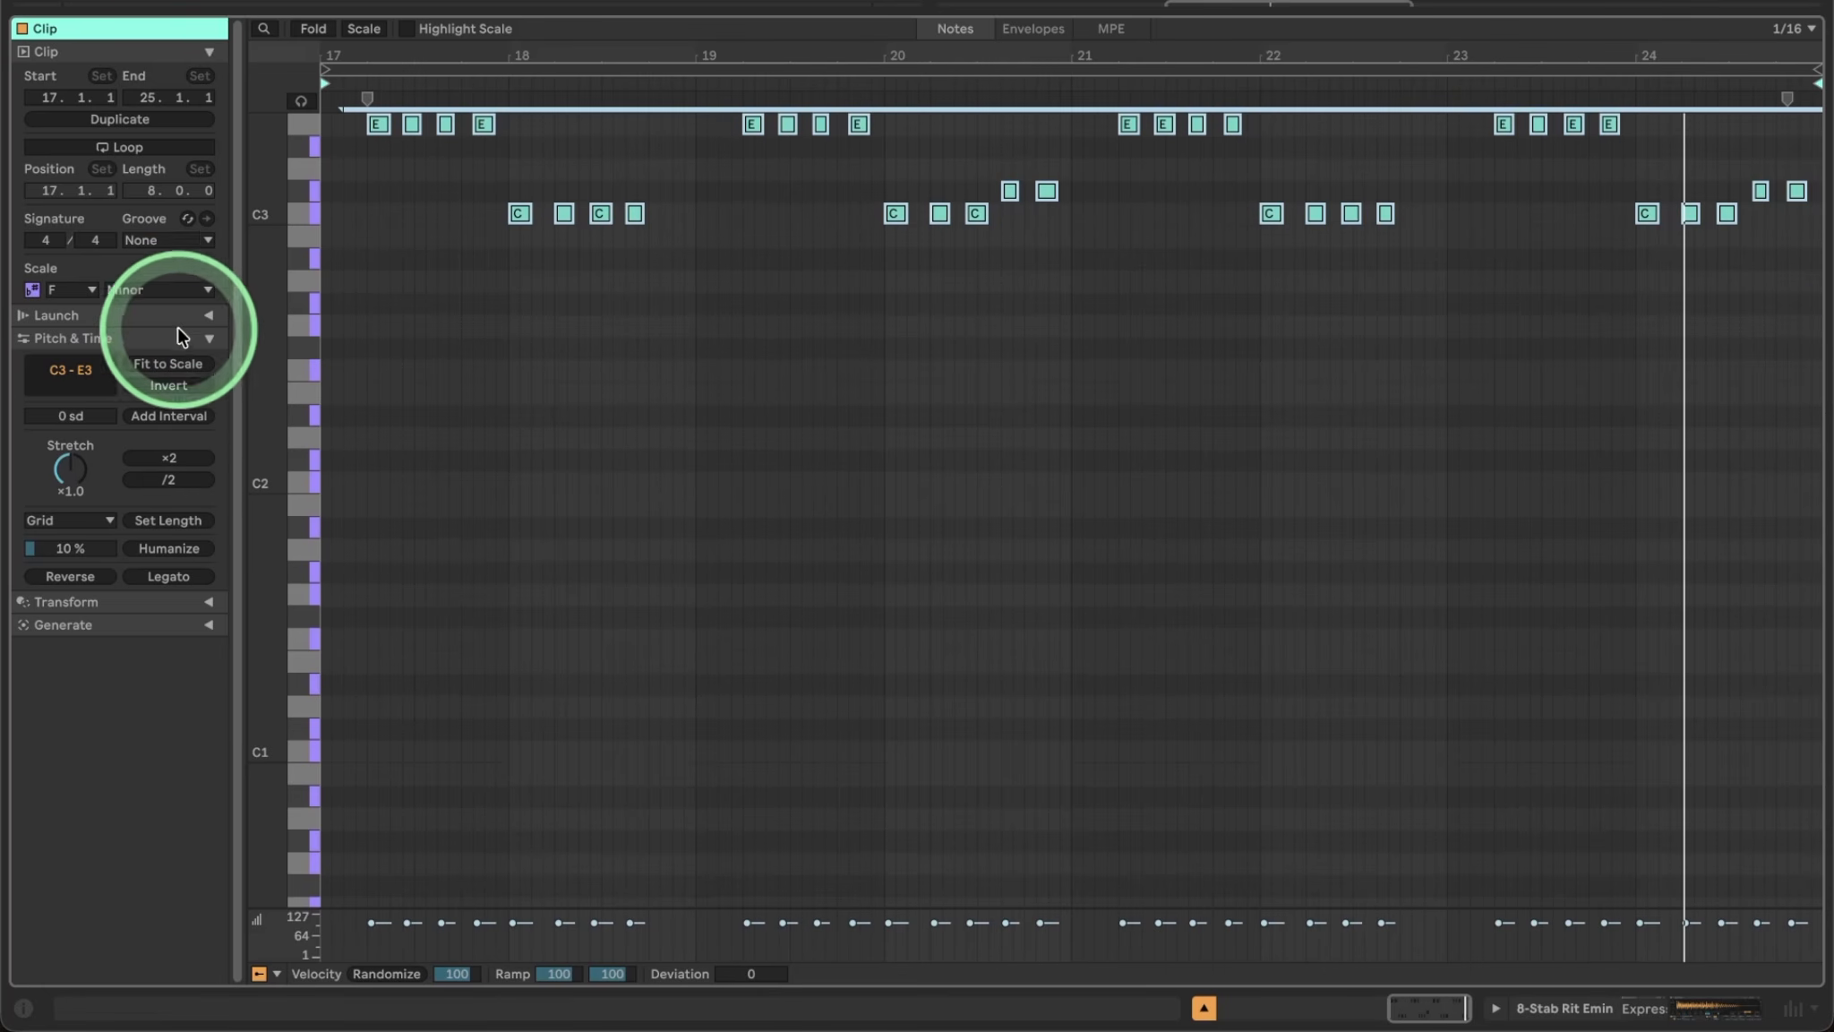
# Set the clip's Humanize amount to 44 %, play it, and return to the arrangement and Simpler.
pyautogui.moveTo(60, 545); pyautogui.dragTo(60, 537)
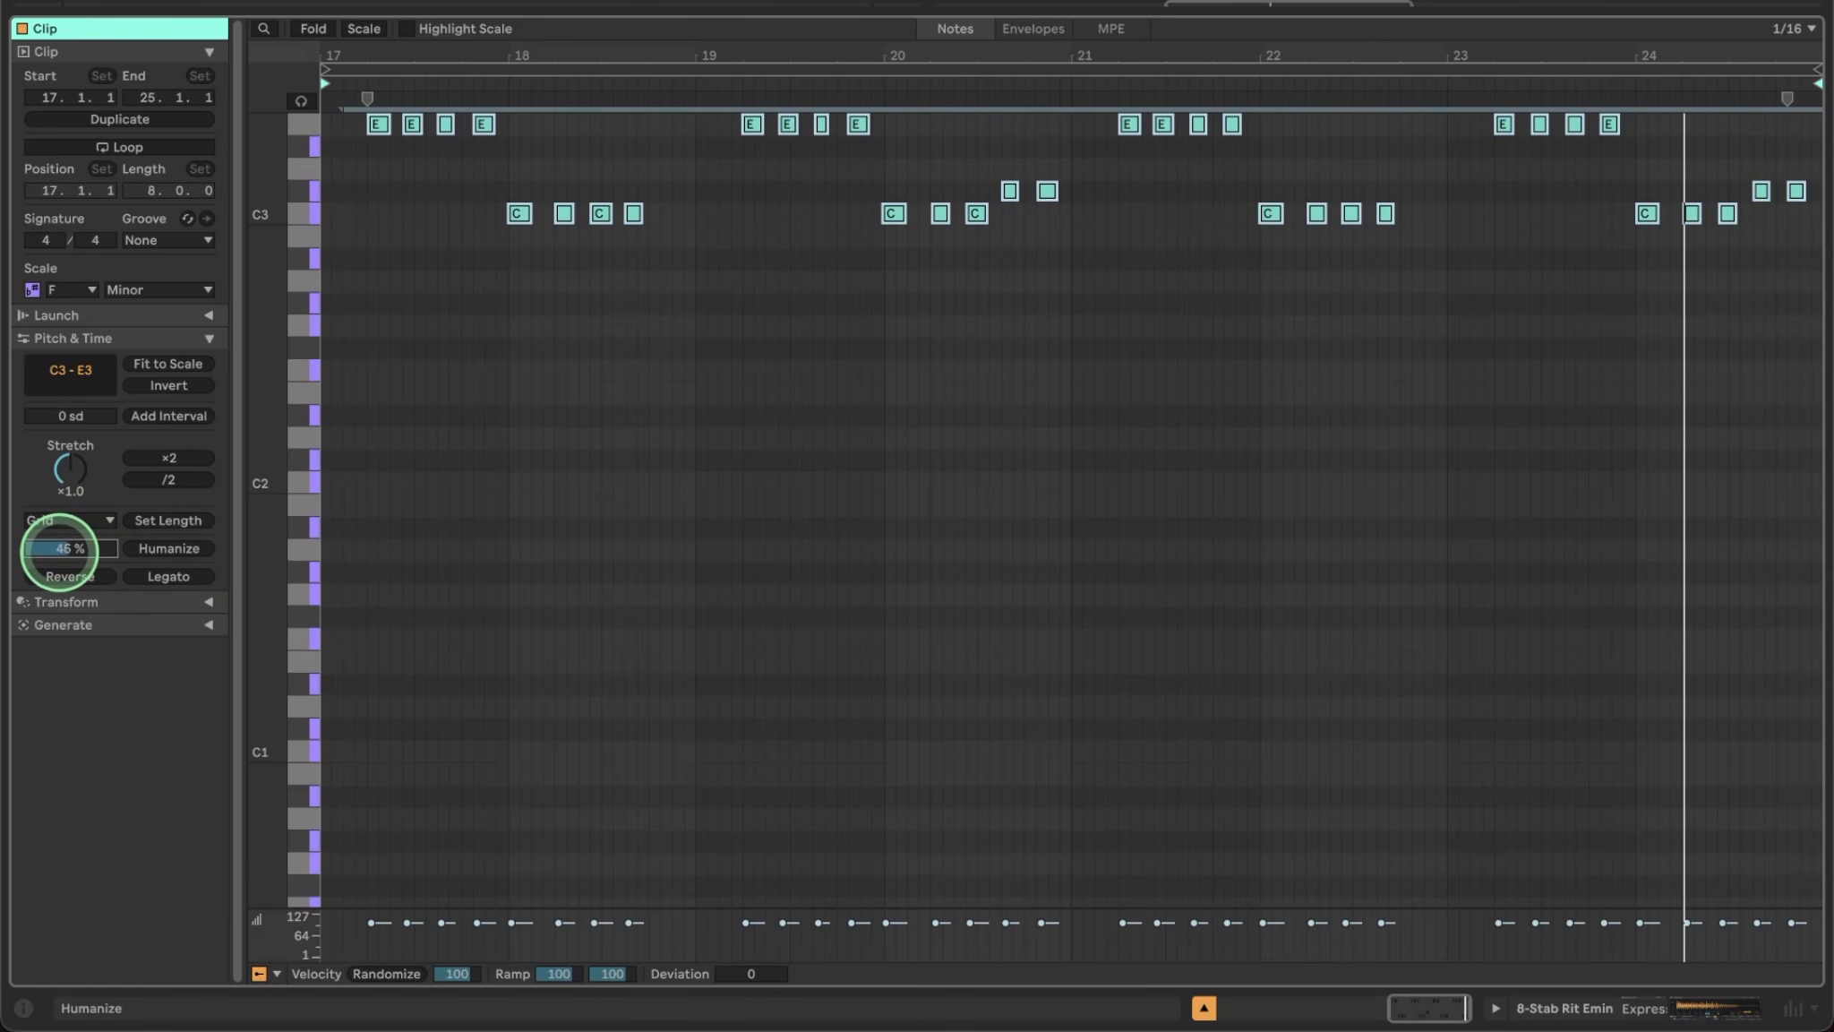
pyautogui.moveTo(60, 550); pyautogui.dragTo(60, 544)
pyautogui.press('space')
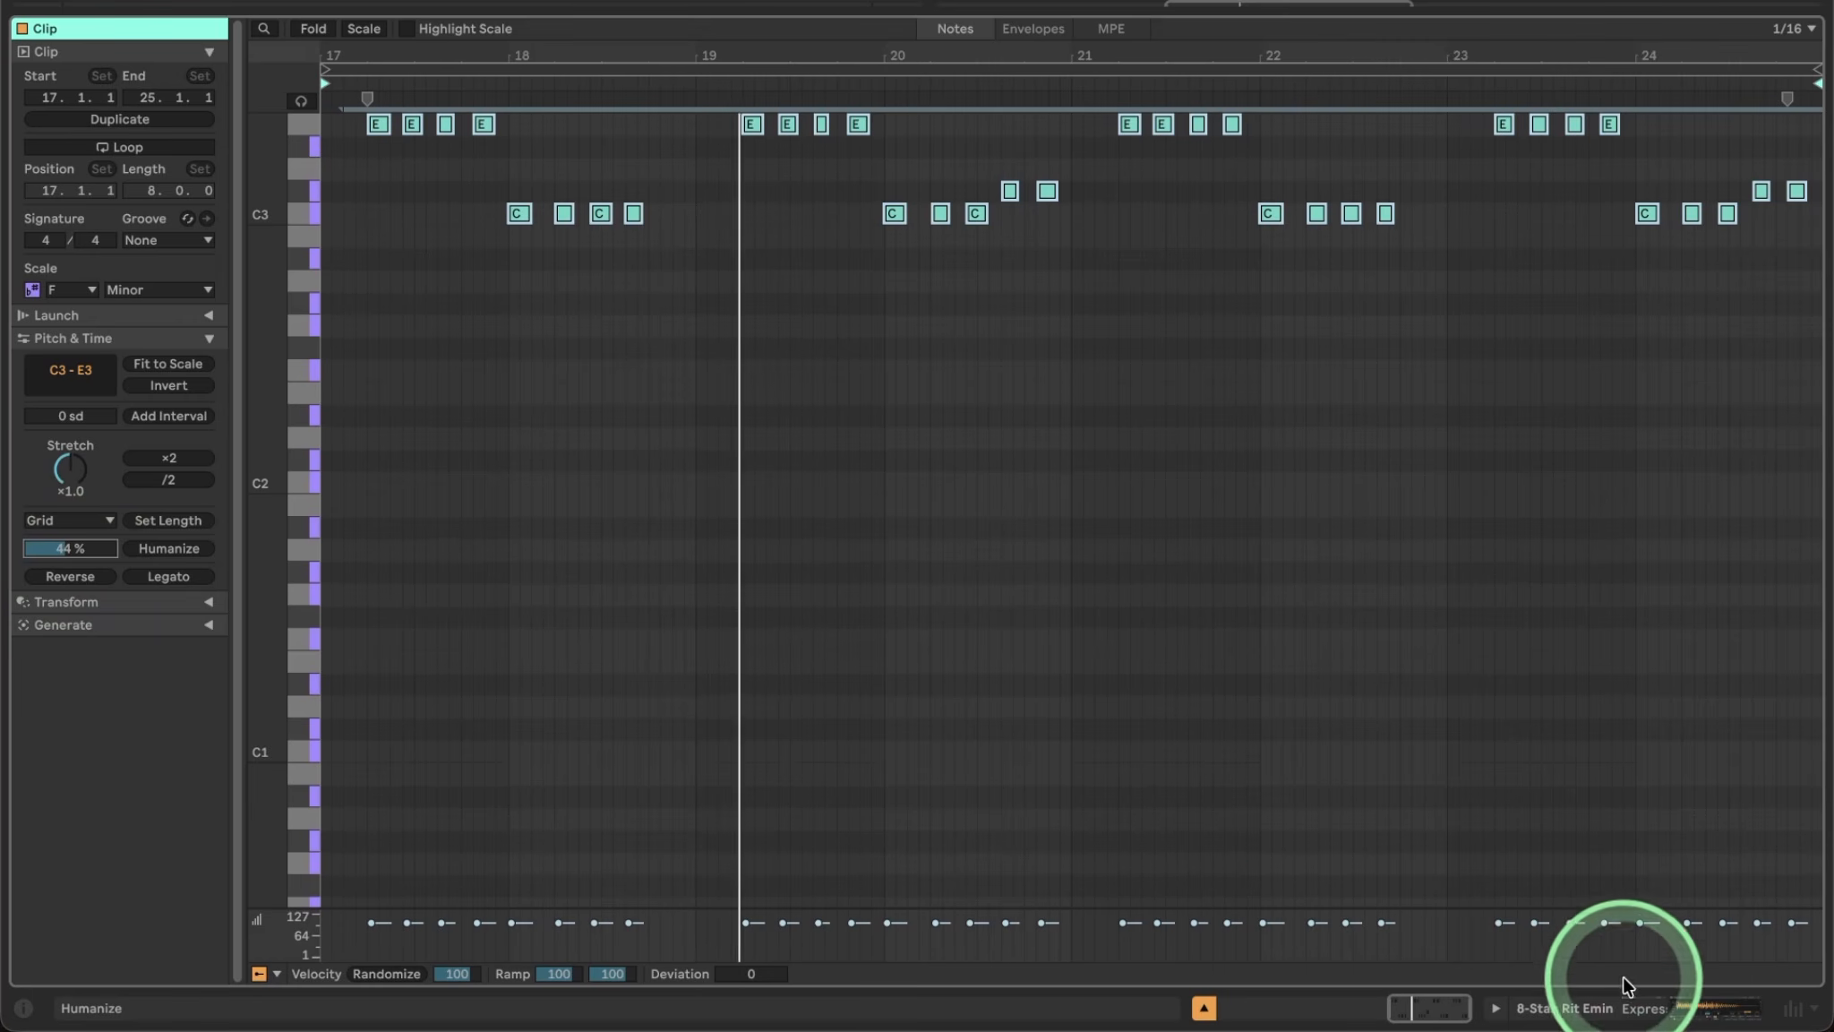
pyautogui.click(1621, 1013)
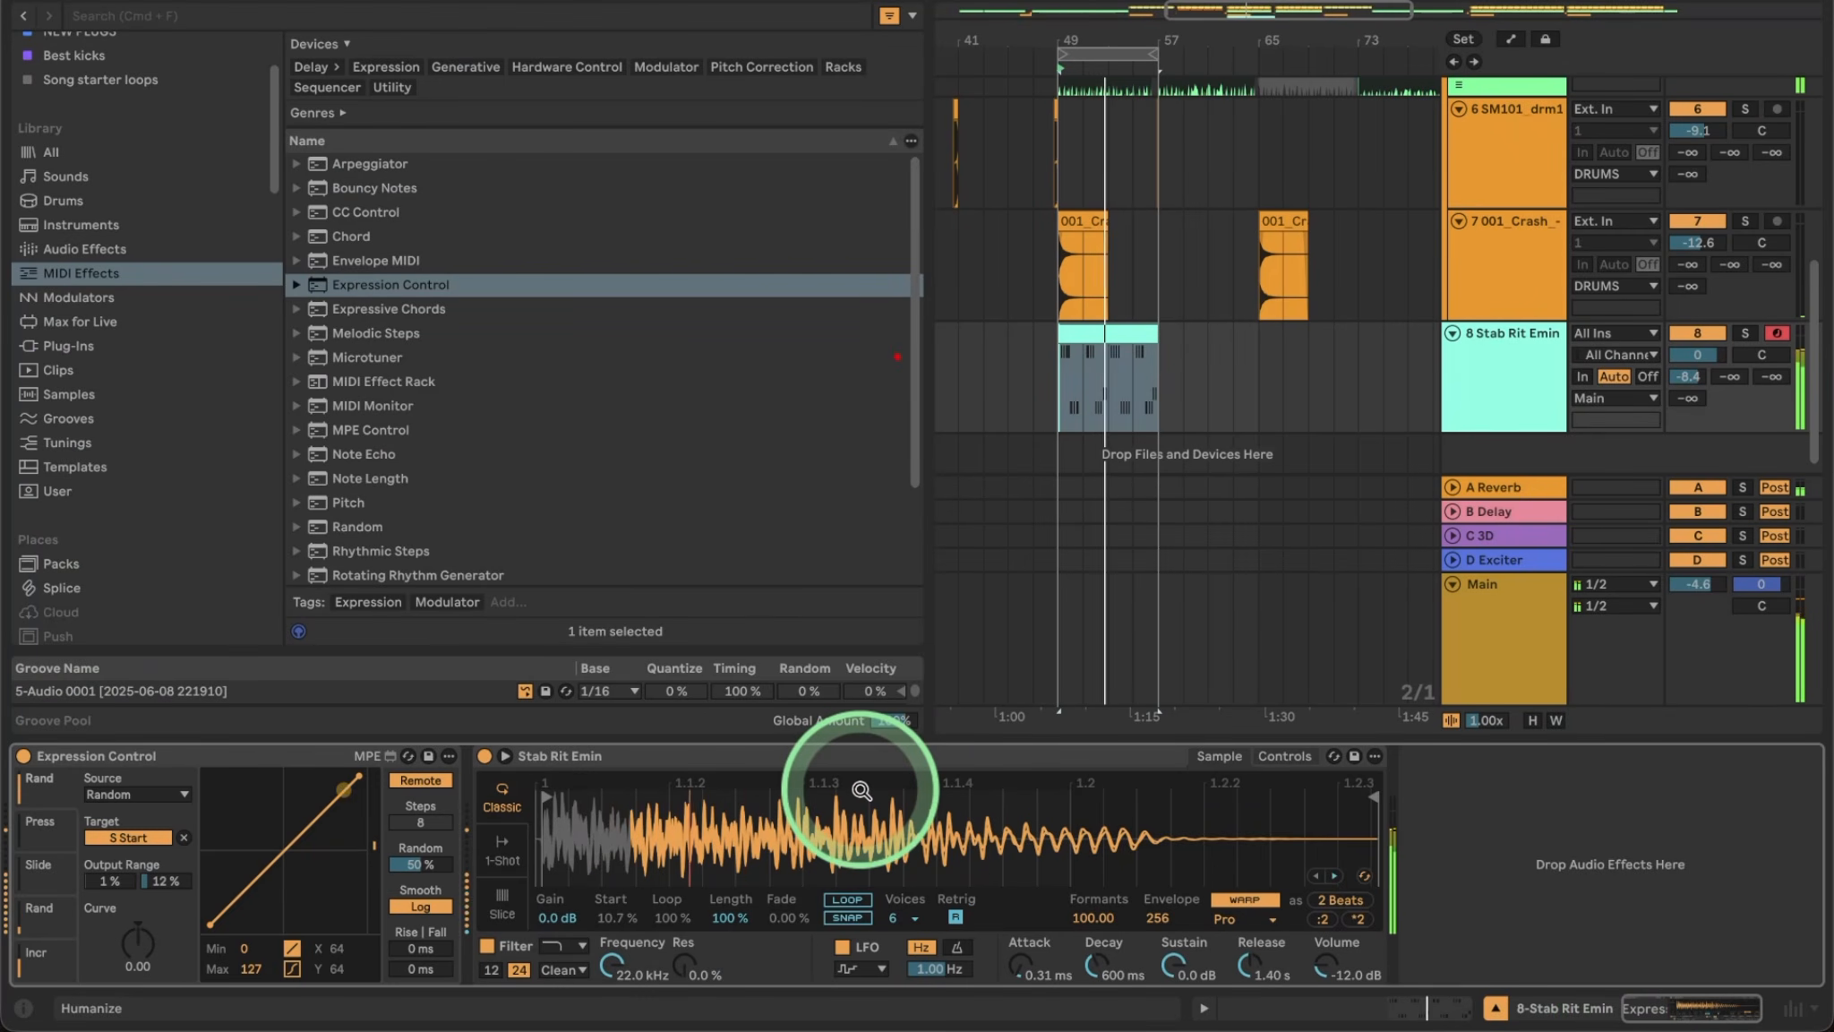
# Lower the Stab Rit Emin filter to 271 Hz with resonance, the MS2 circuit and 6.19 dB drive.
pyautogui.press('a')
pyautogui.click(1276, 756)
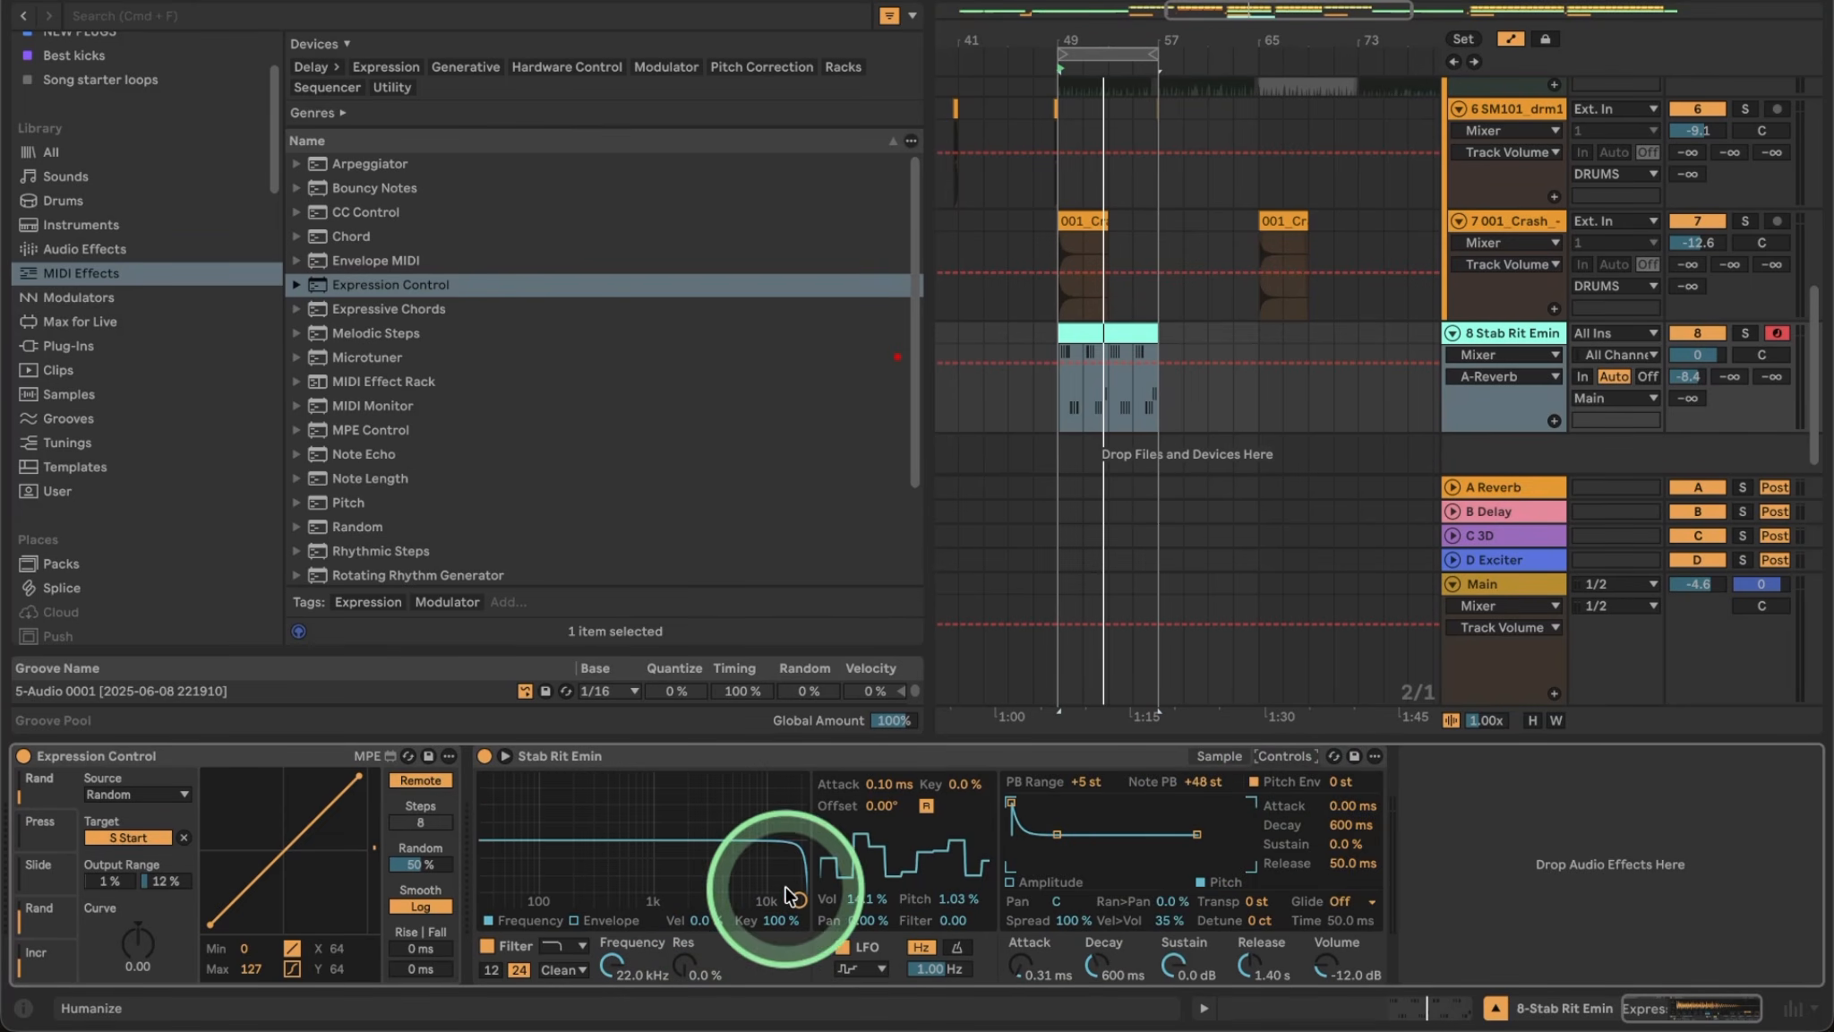
pyautogui.moveTo(788, 894); pyautogui.dragTo(631, 826)
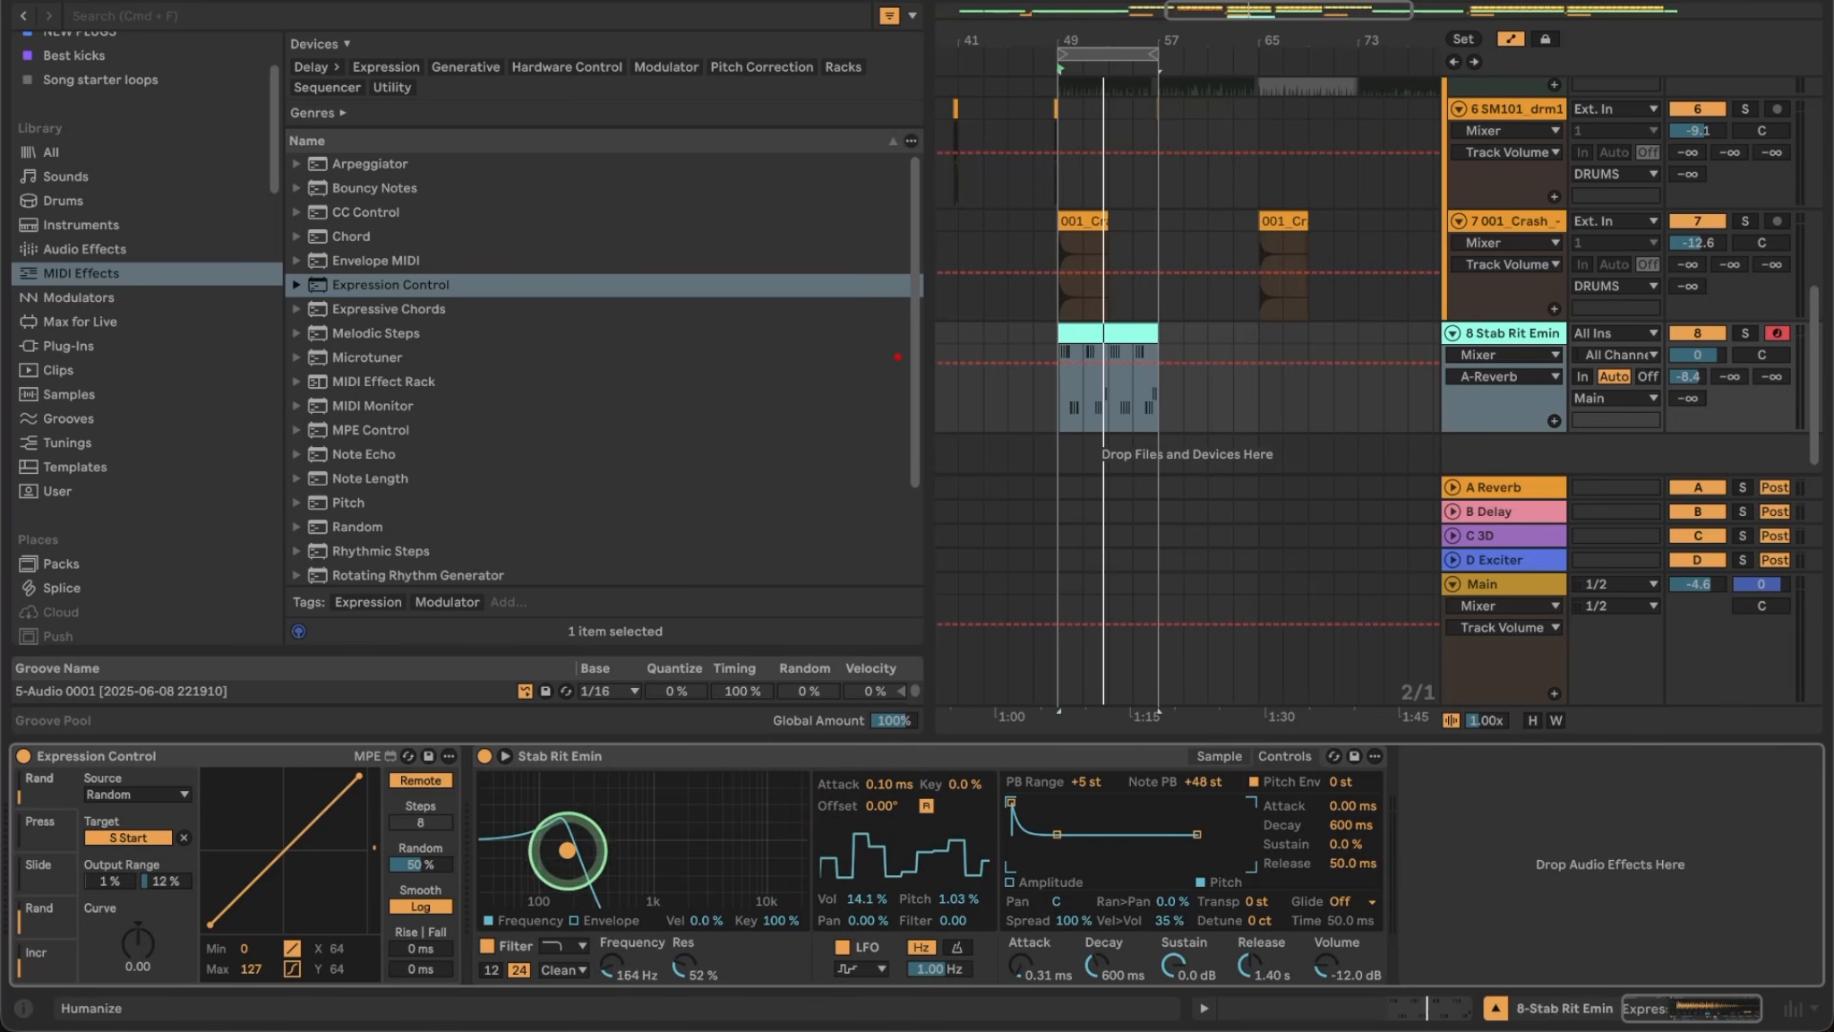
pyautogui.click(560, 969)
pyautogui.click(573, 976)
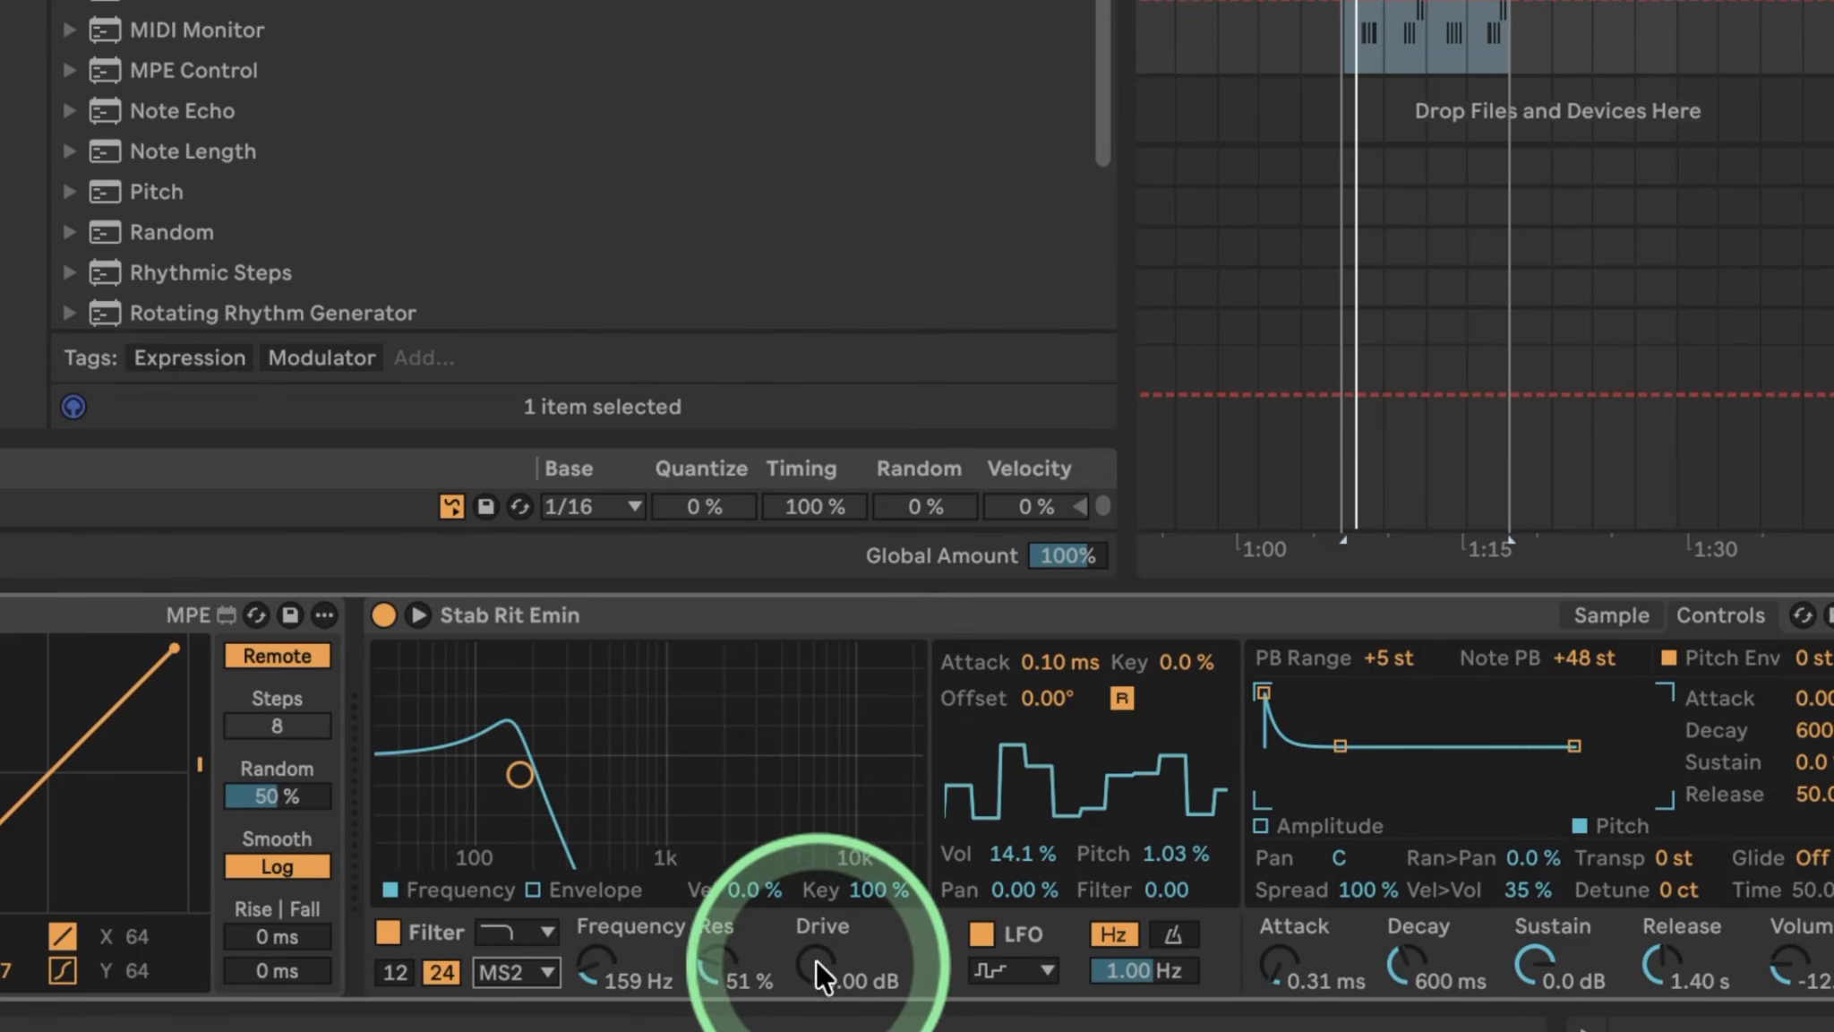
pyautogui.moveTo(817, 978); pyautogui.dragTo(818, 964)
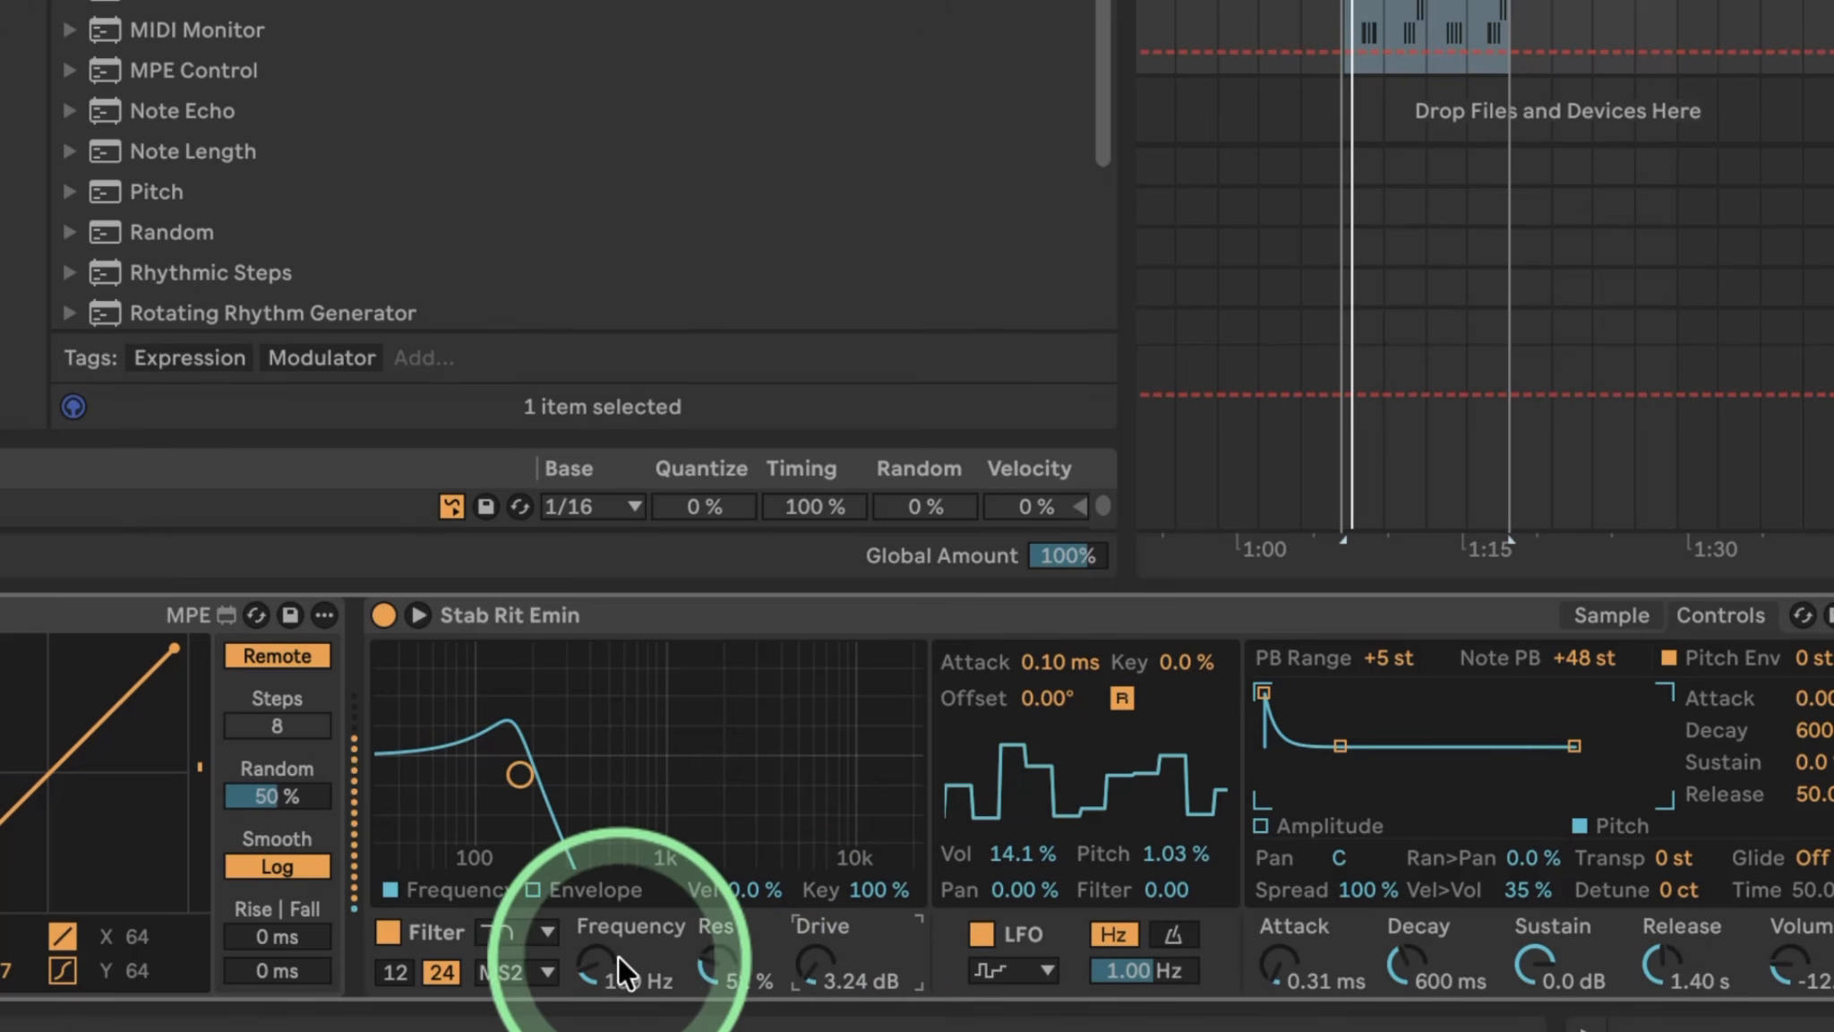
pyautogui.moveTo(819, 965)
pyautogui.mouseDown()
pyautogui.moveTo(819, 945)
pyautogui.moveTo(820, 976)
pyautogui.mouseUp()
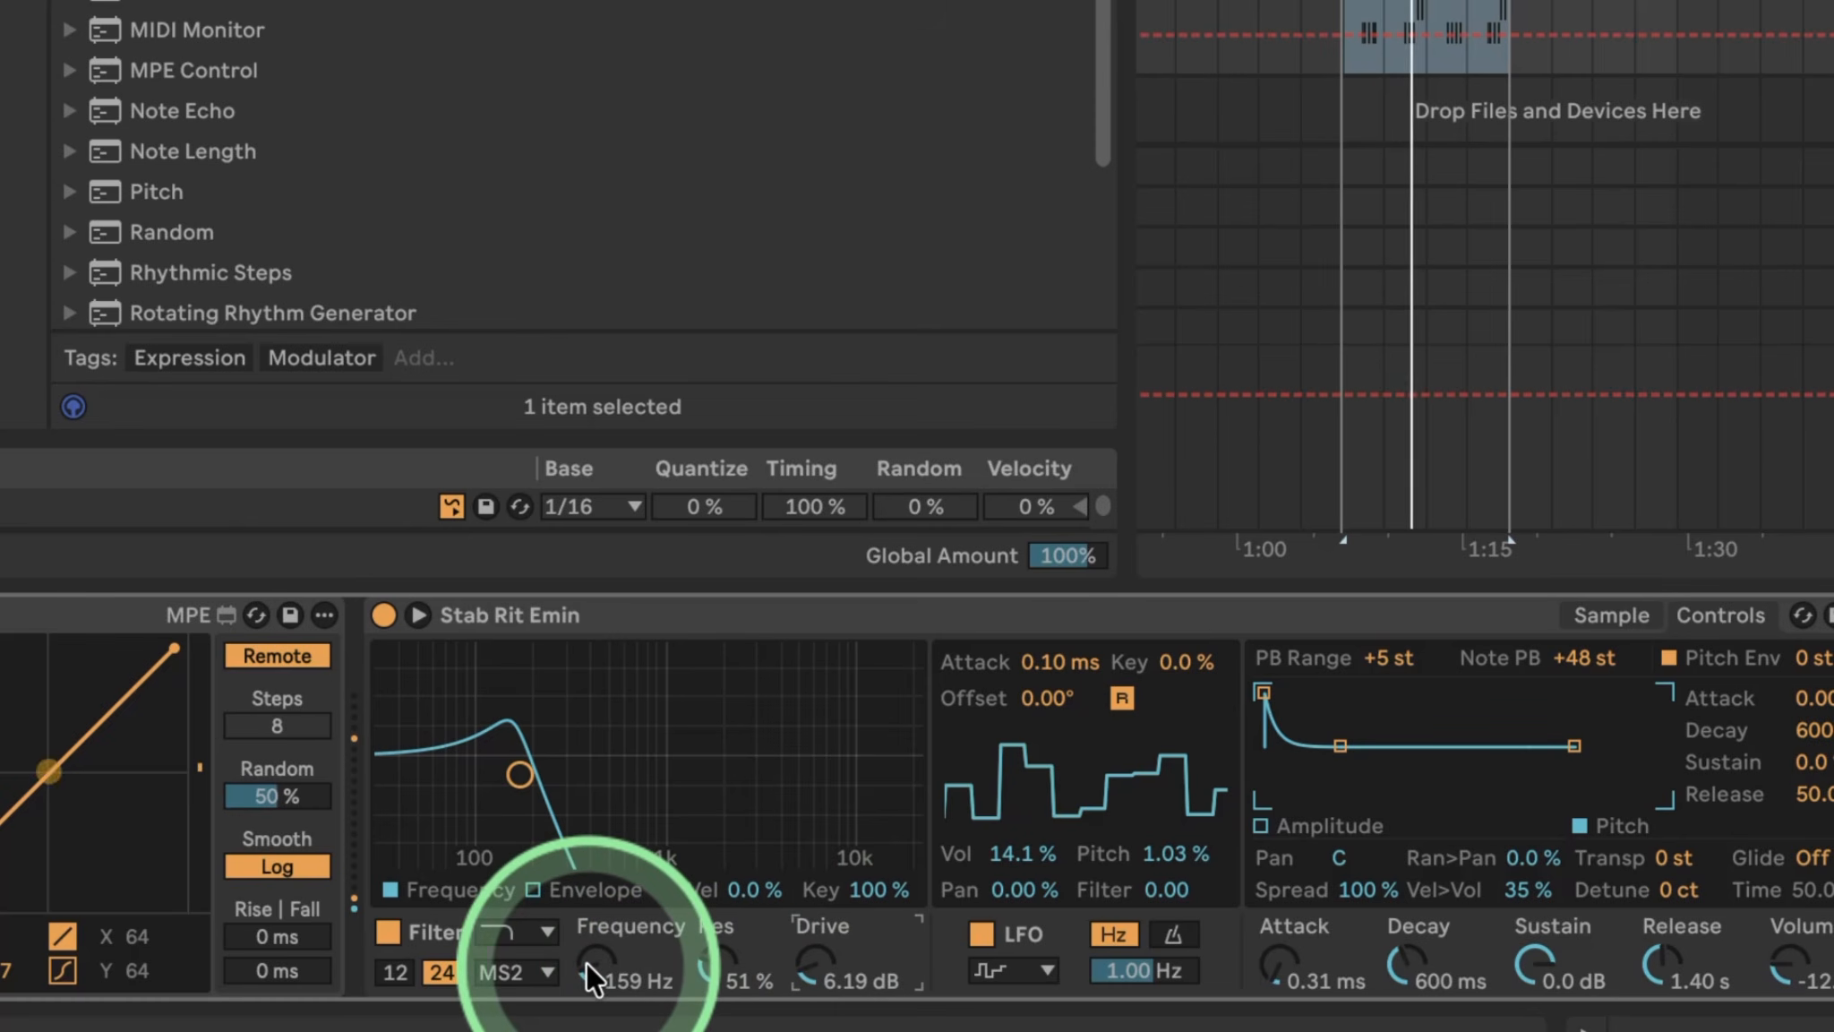
pyautogui.moveTo(582, 962); pyautogui.dragTo(597, 963)
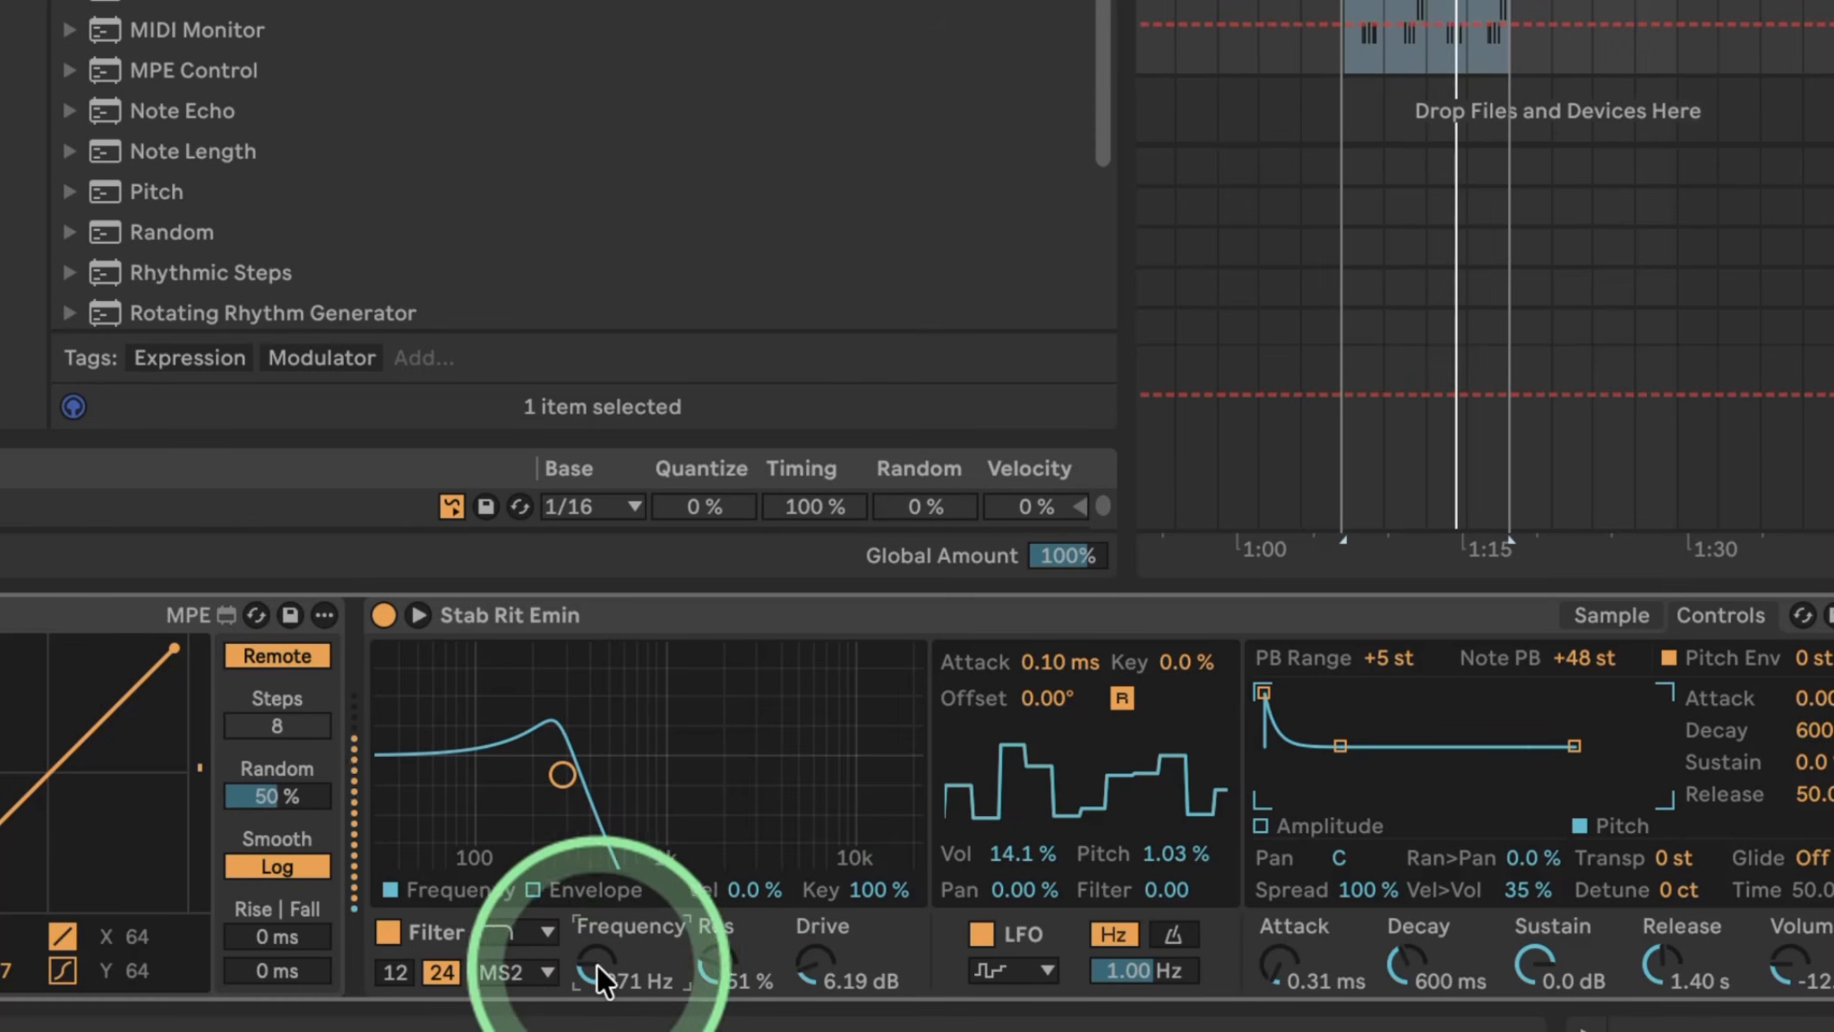
# Enable the filter envelope with amount 38 and a 322 ms decay, comparing against the bypassed filter.
pyautogui.click(532, 889)
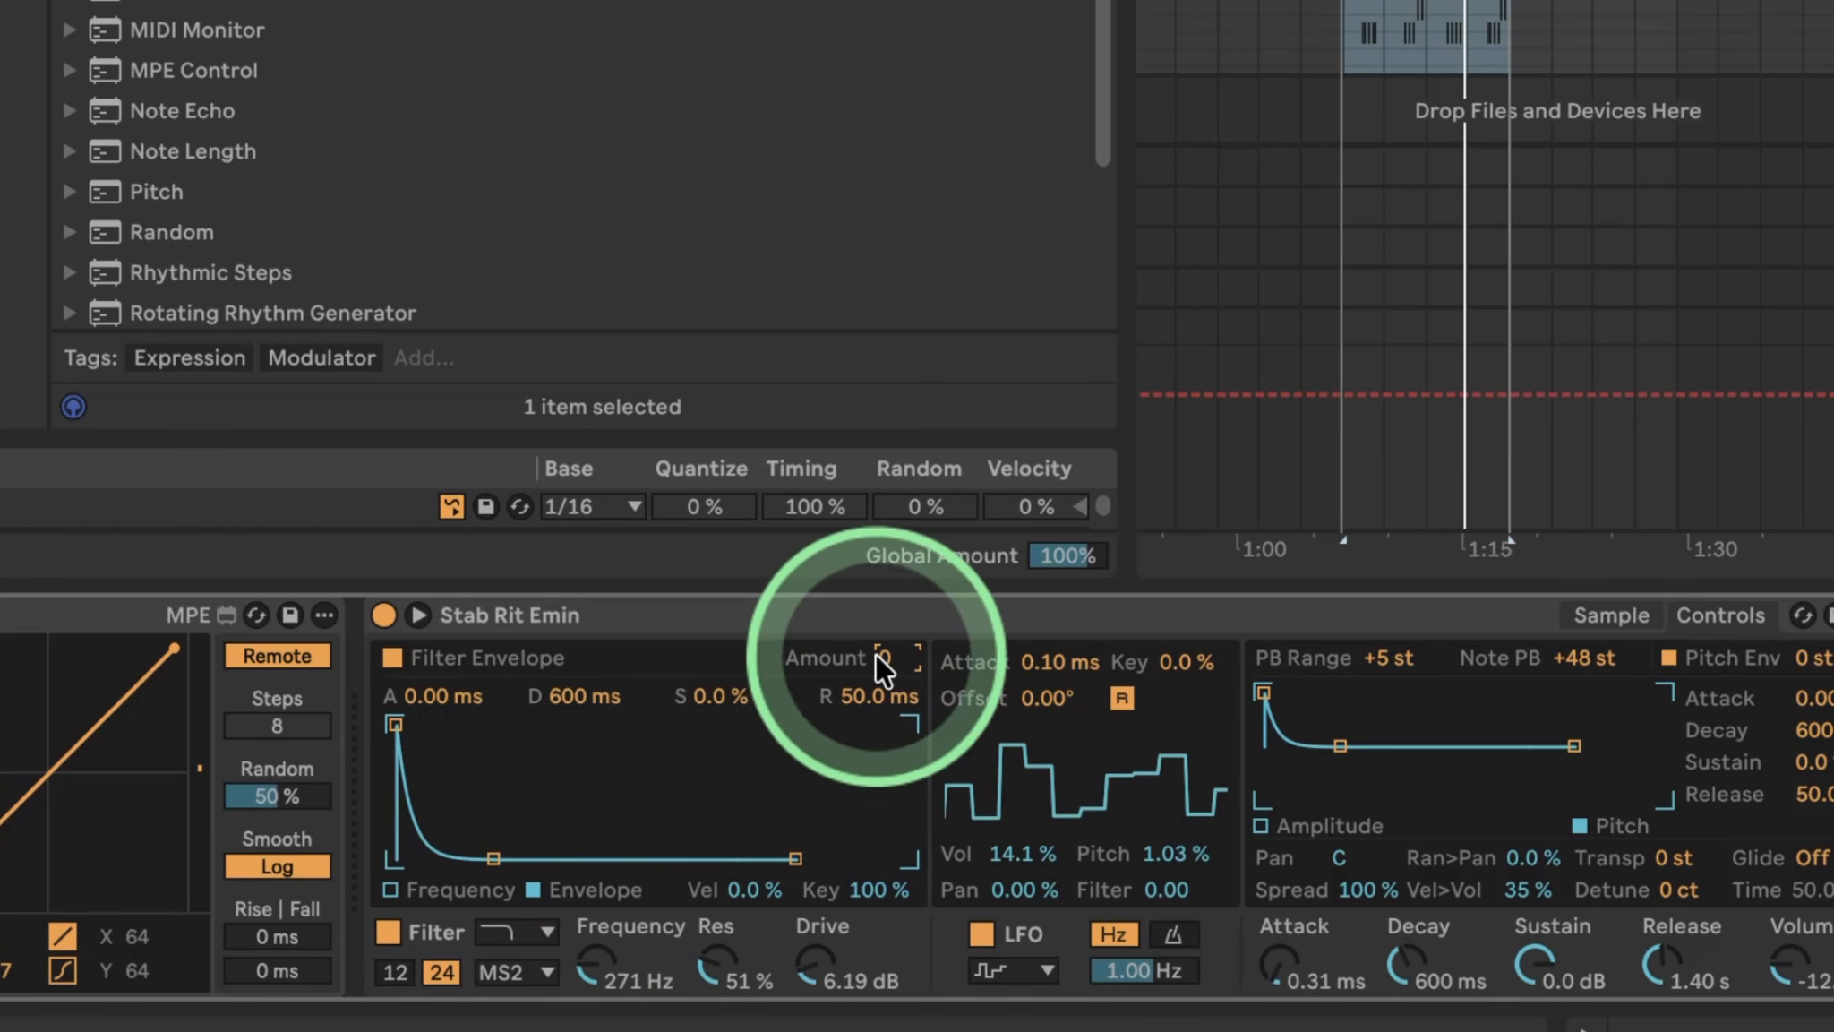
pyautogui.moveTo(876, 653); pyautogui.dragTo(900, 655)
pyautogui.moveTo(496, 859); pyautogui.dragTo(485, 858)
pyautogui.click(888, 894)
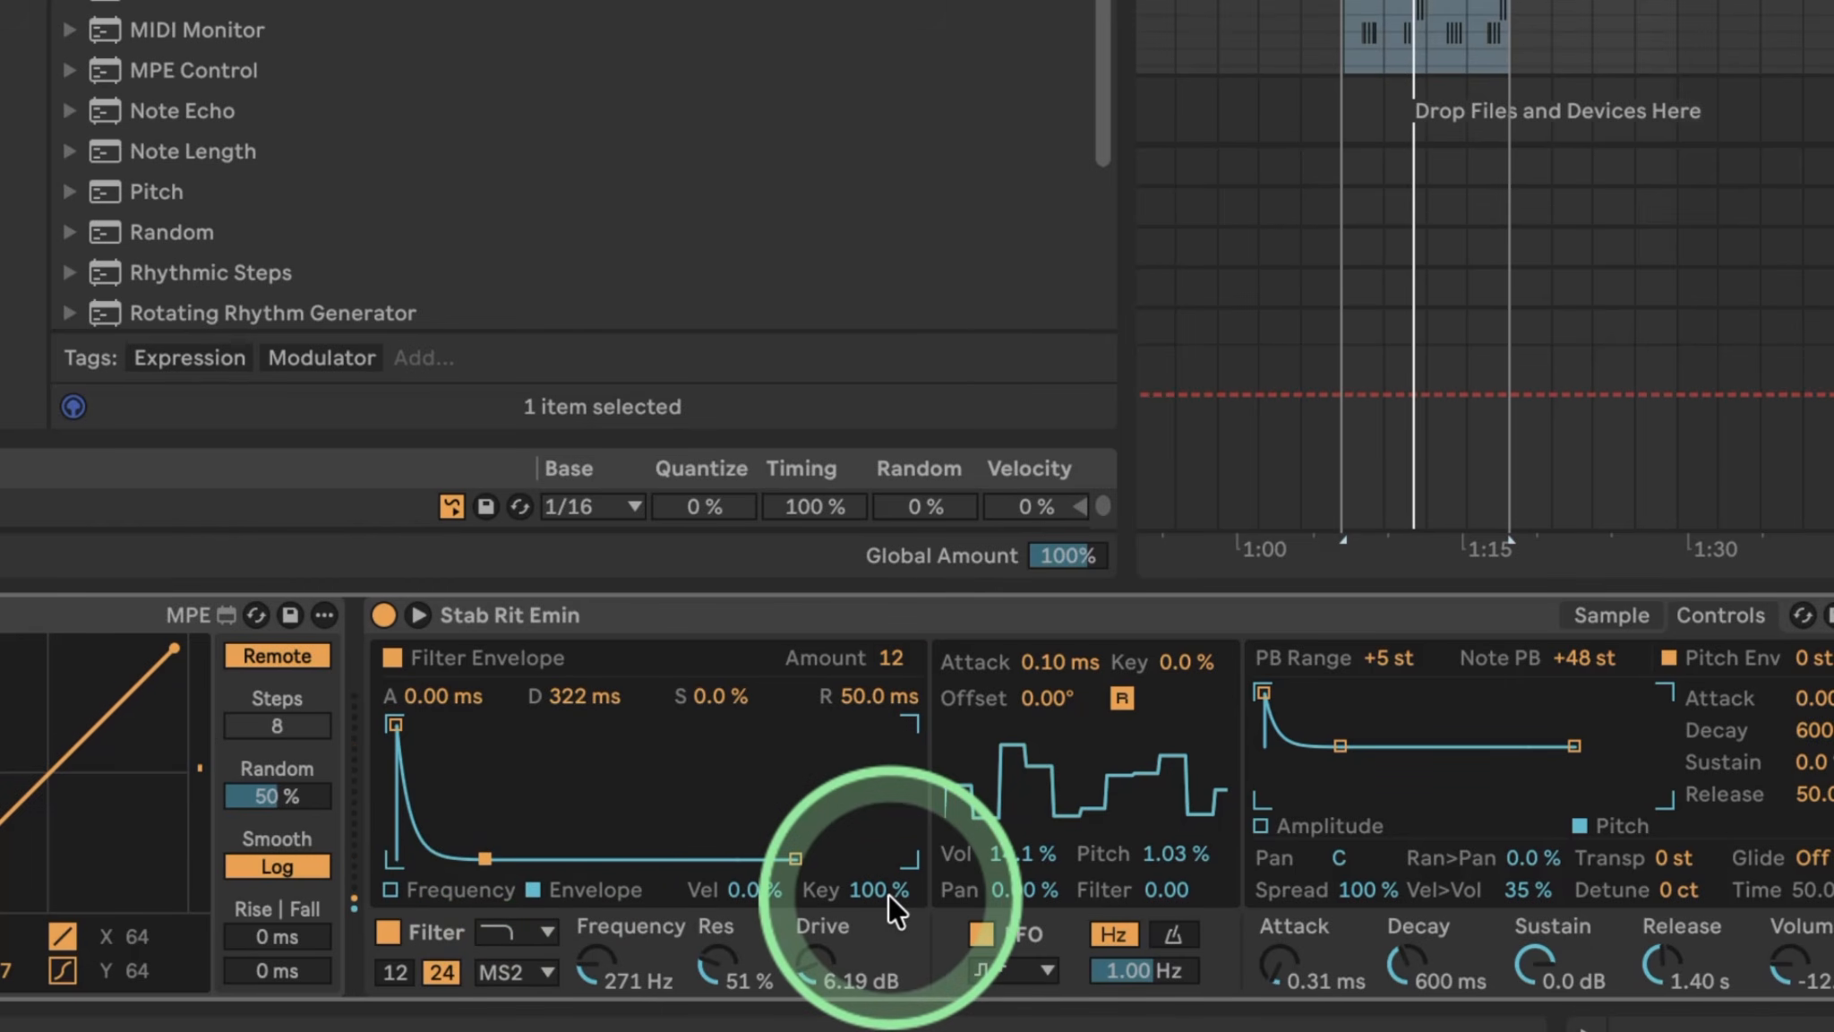
pyautogui.click(1022, 933)
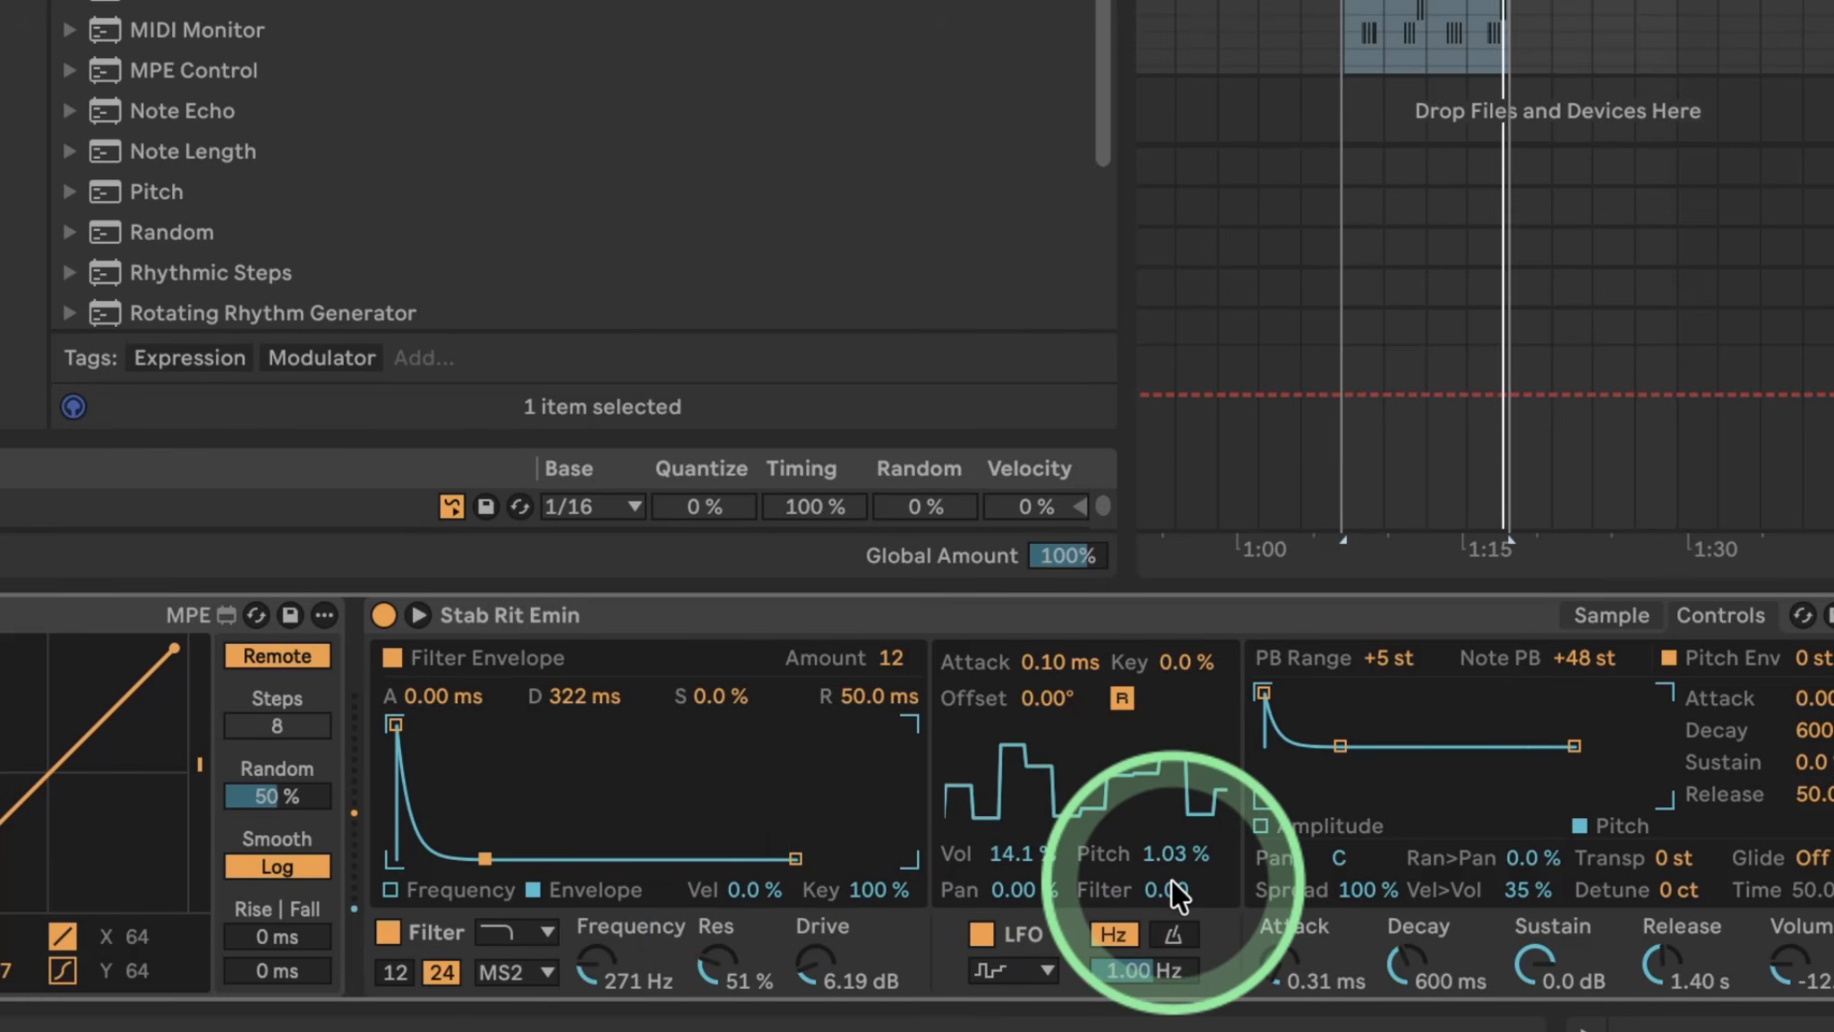
pyautogui.click(387, 920)
pyautogui.click(387, 922)
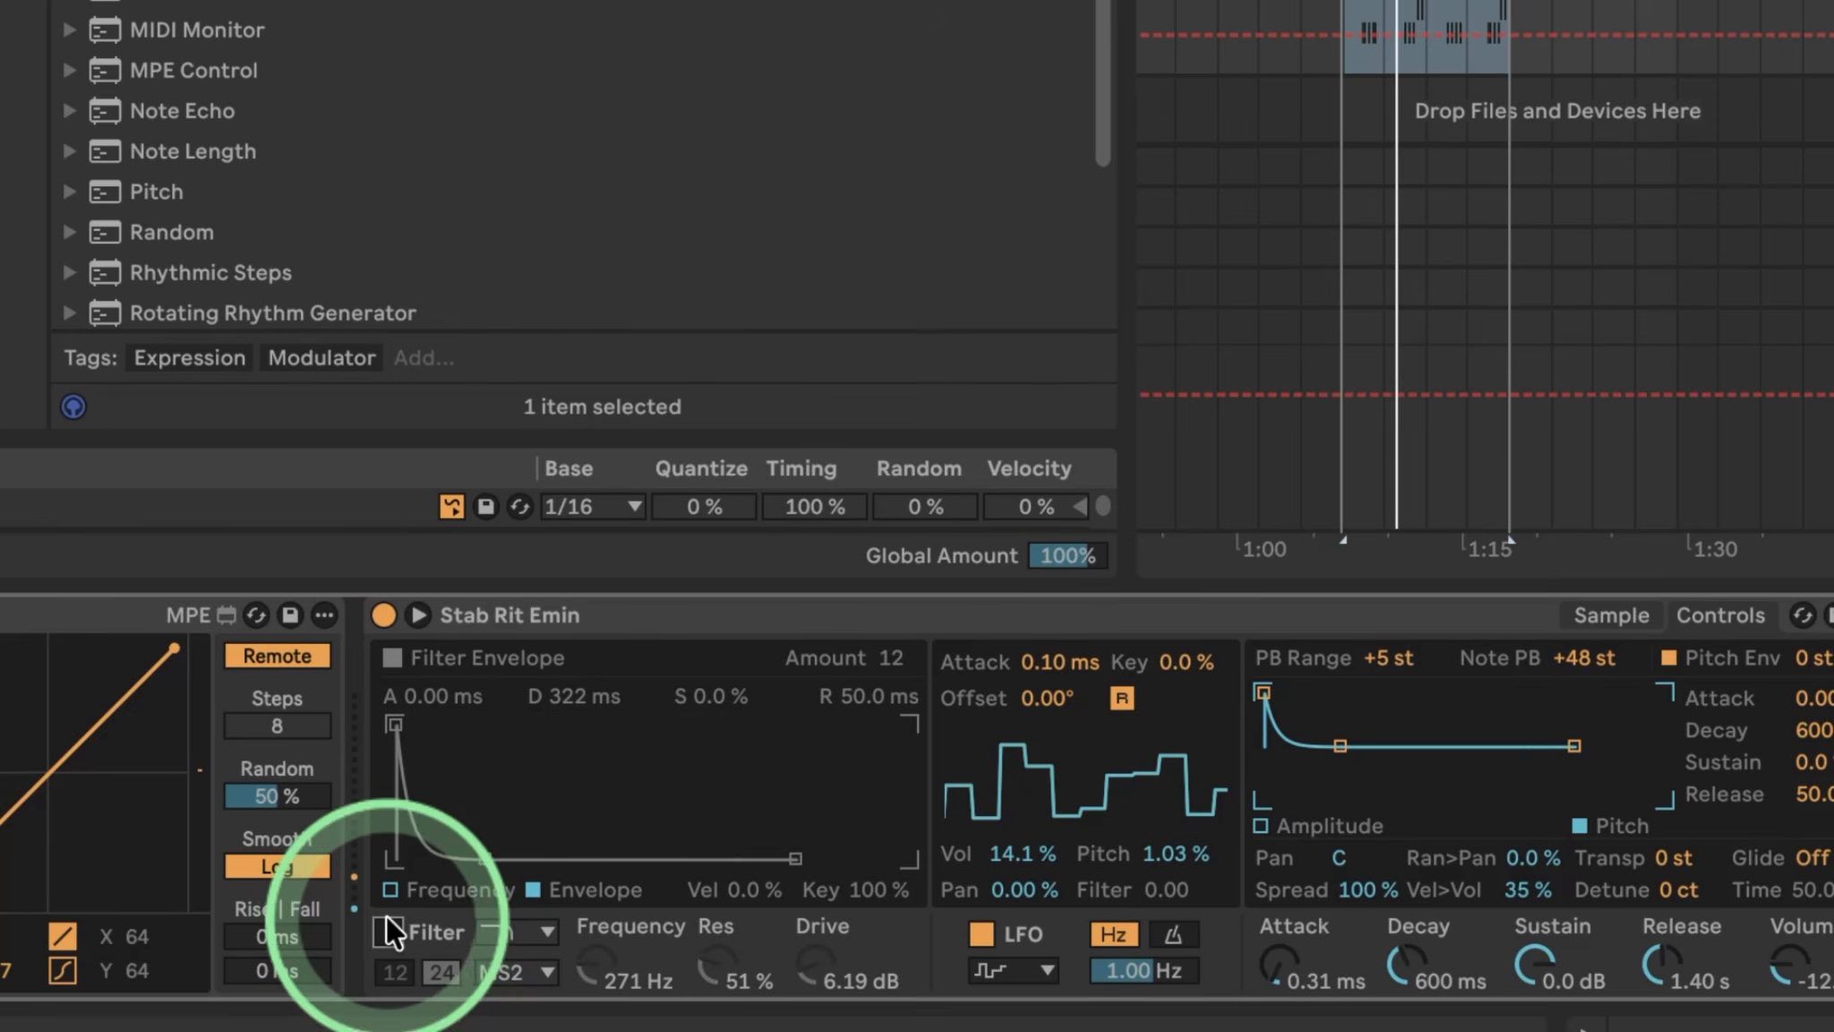
pyautogui.click(883, 661)
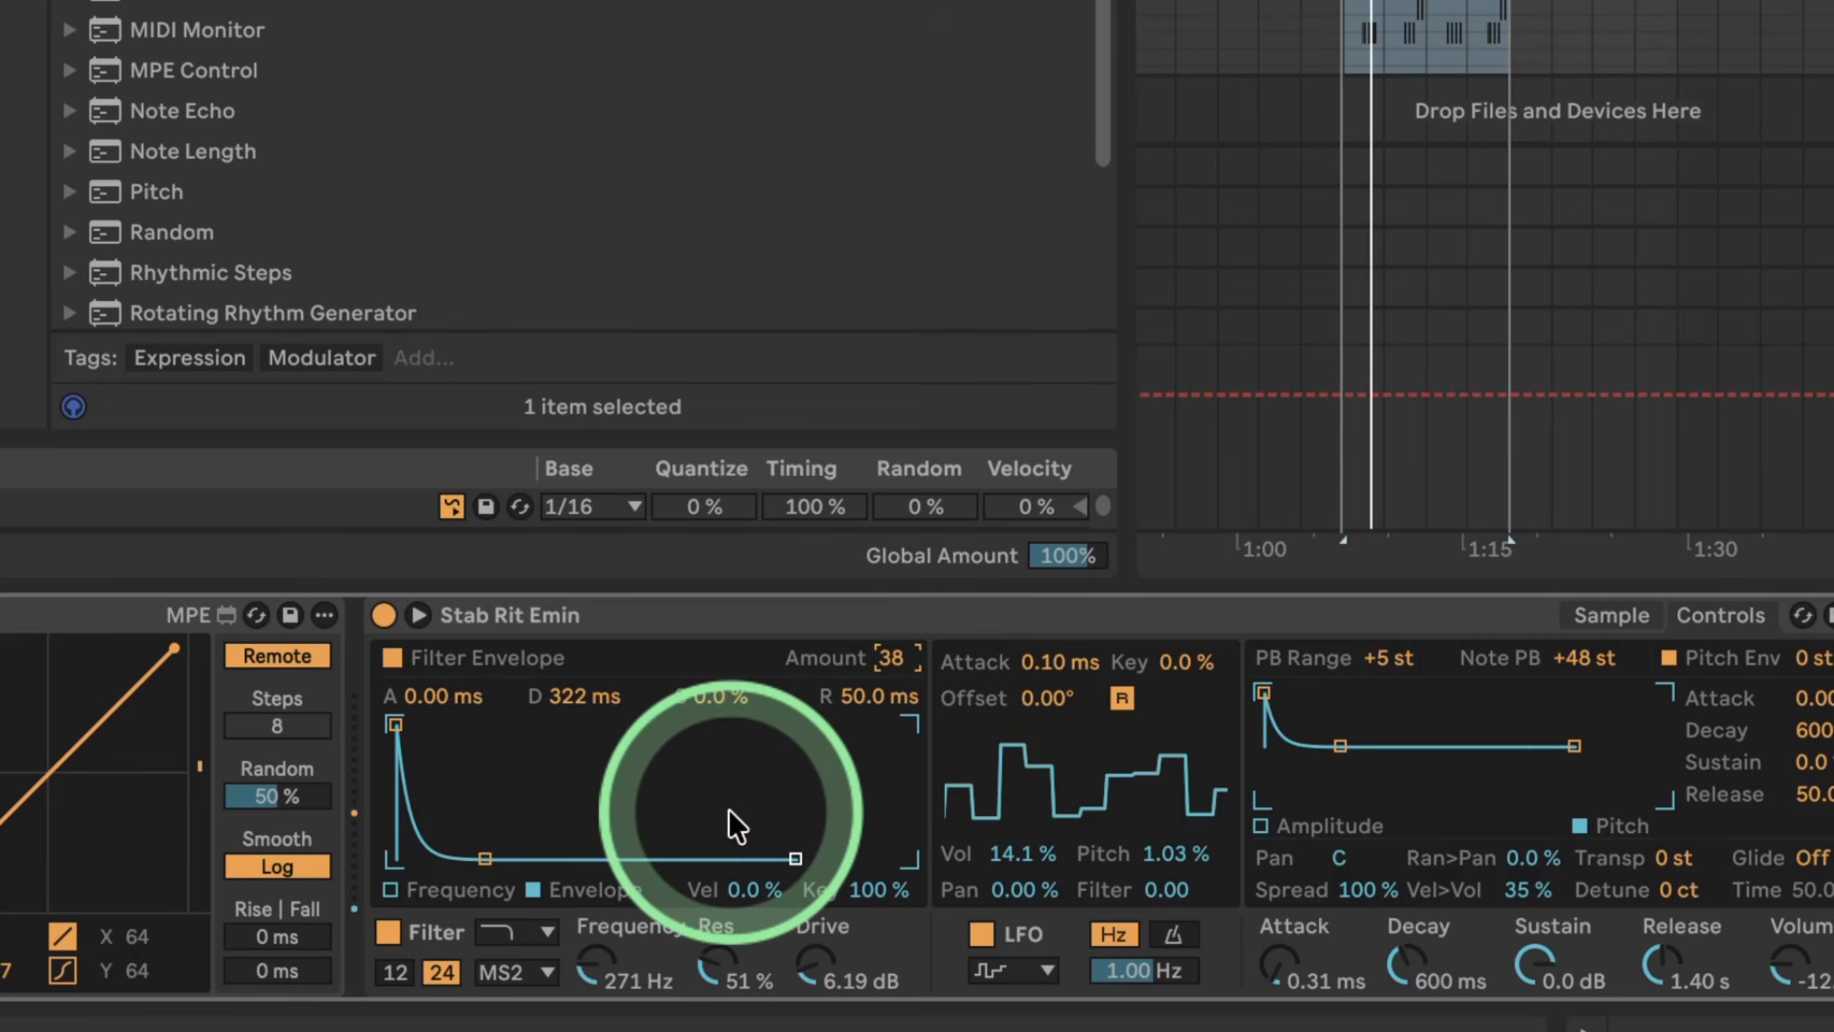
pyautogui.click(891, 661)
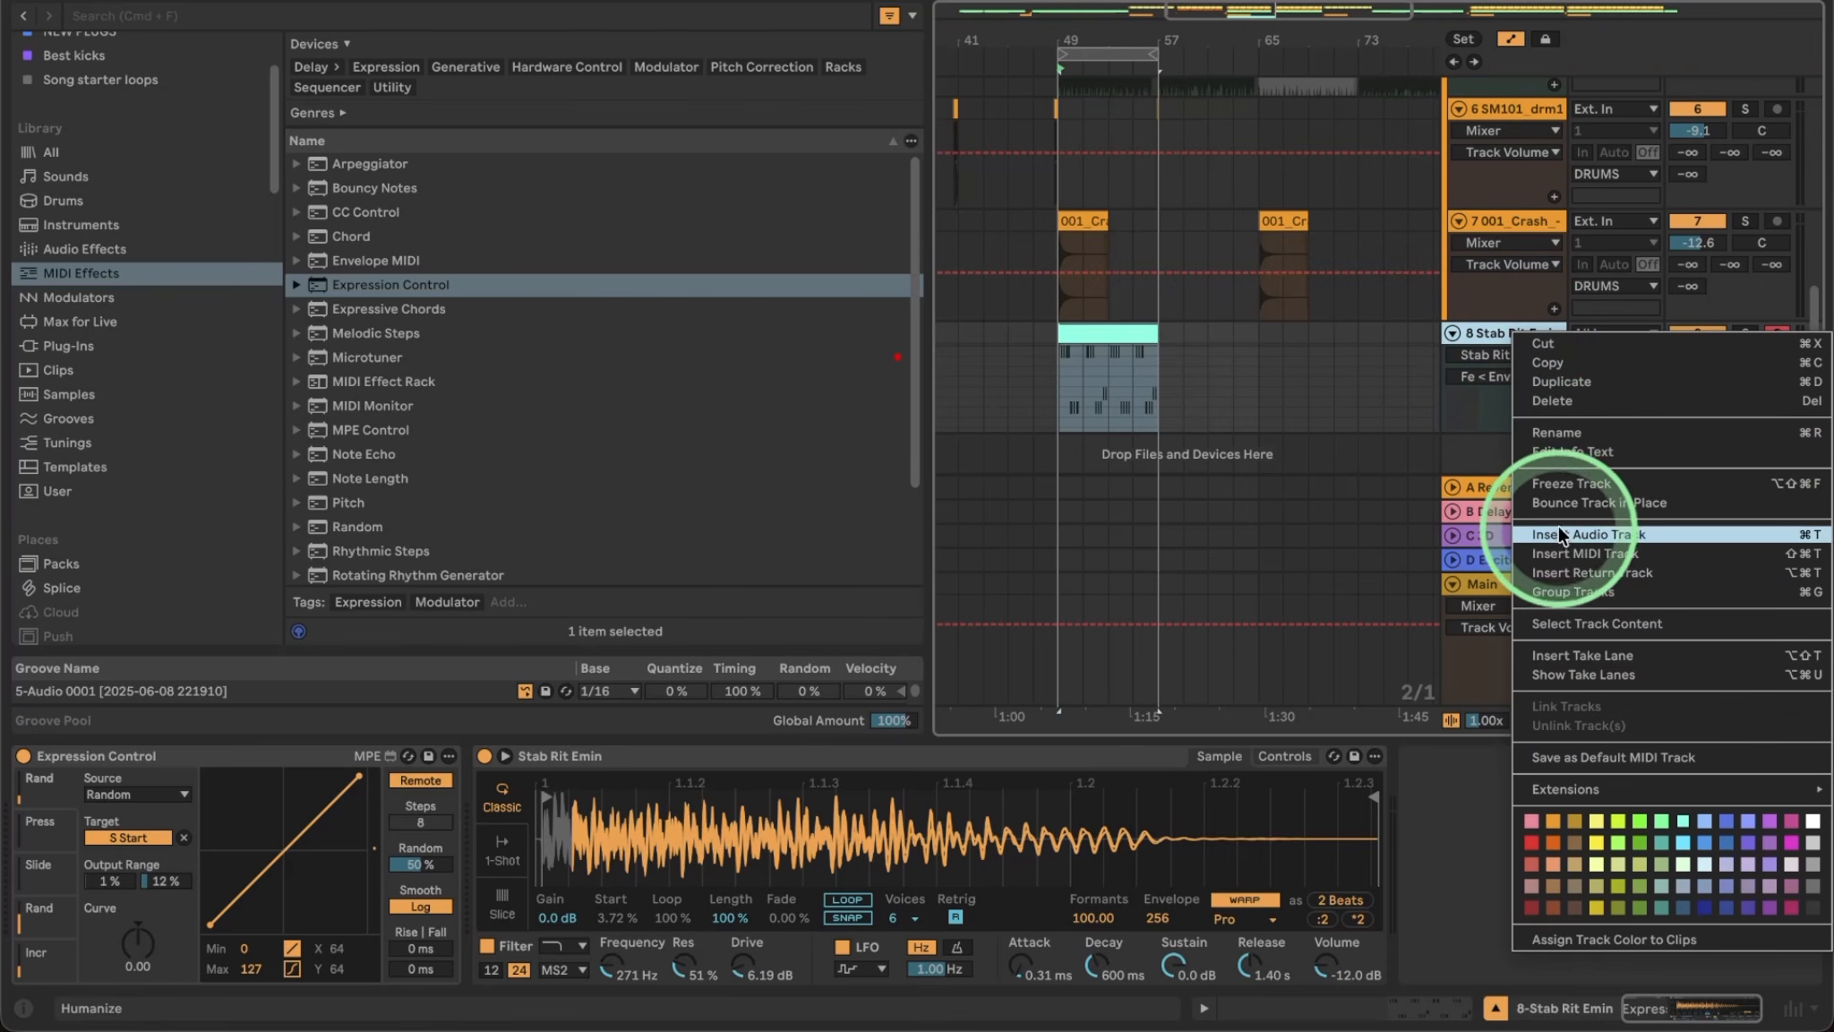
# Insert a new MIDI track and load Vocal Robot.wav from Packs into a Simpler on it.
pyautogui.click(1585, 553)
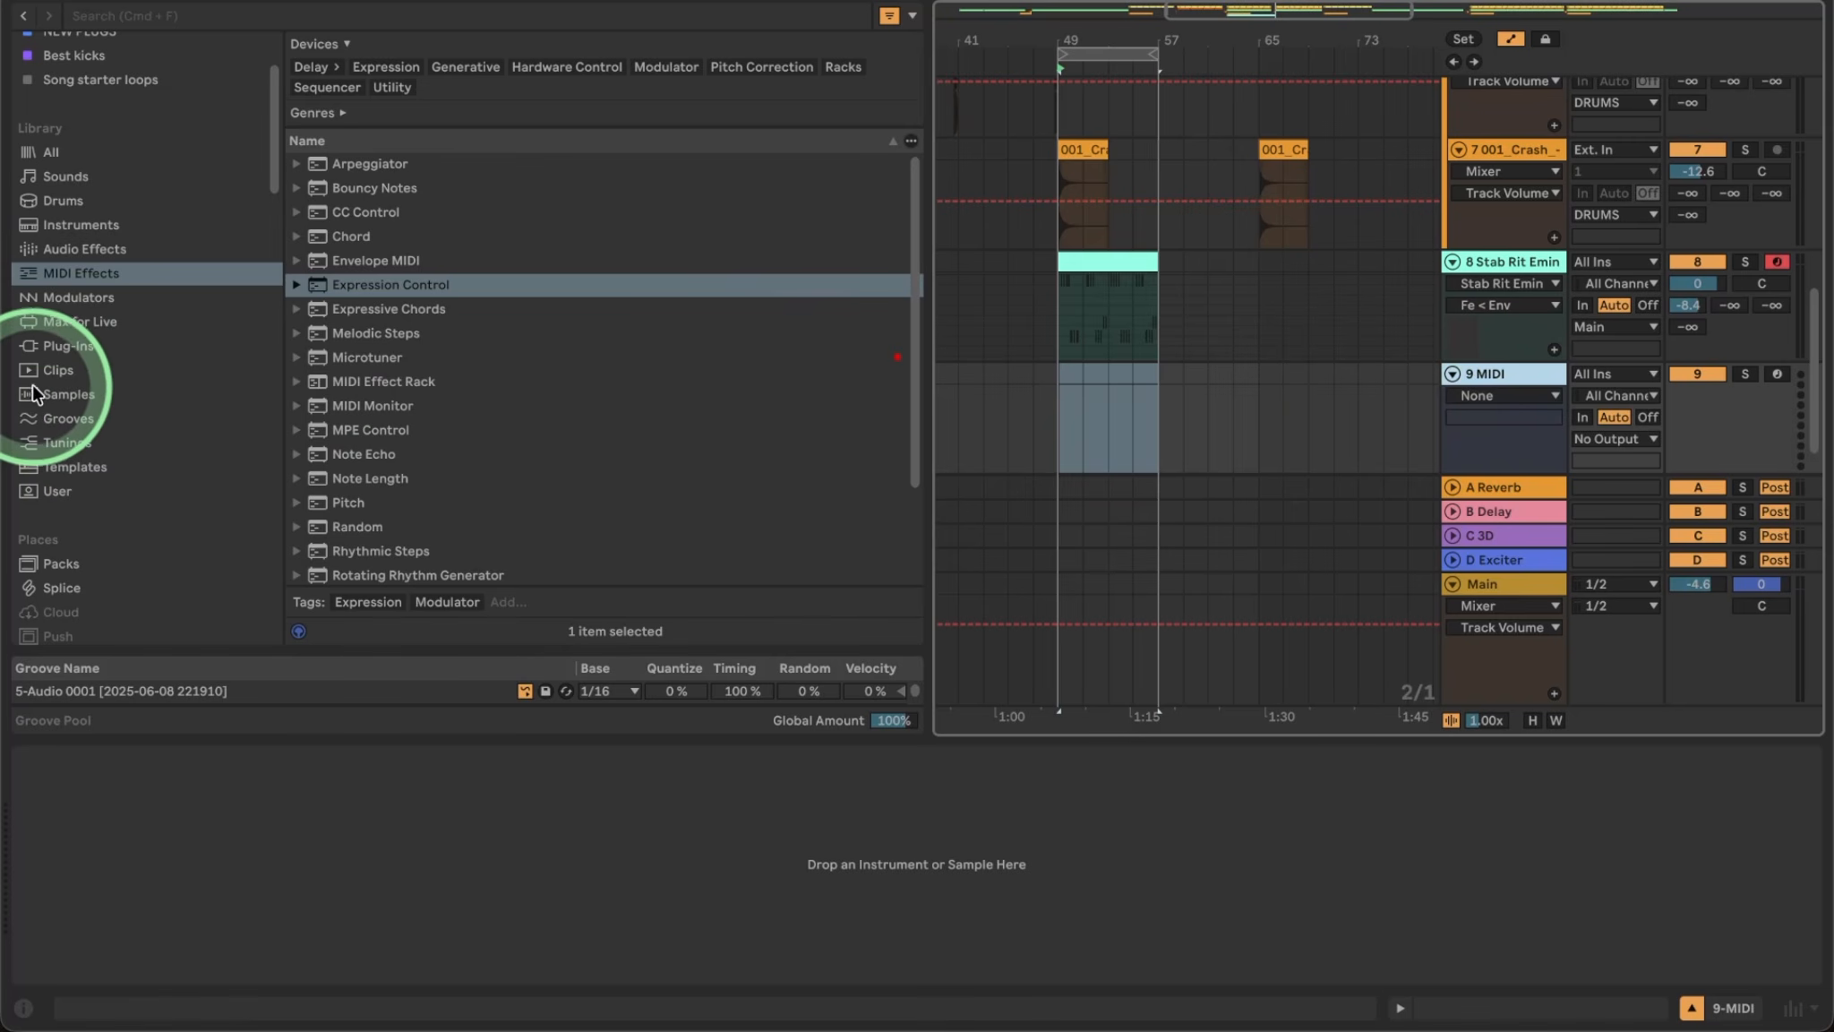
pyautogui.click(59, 561)
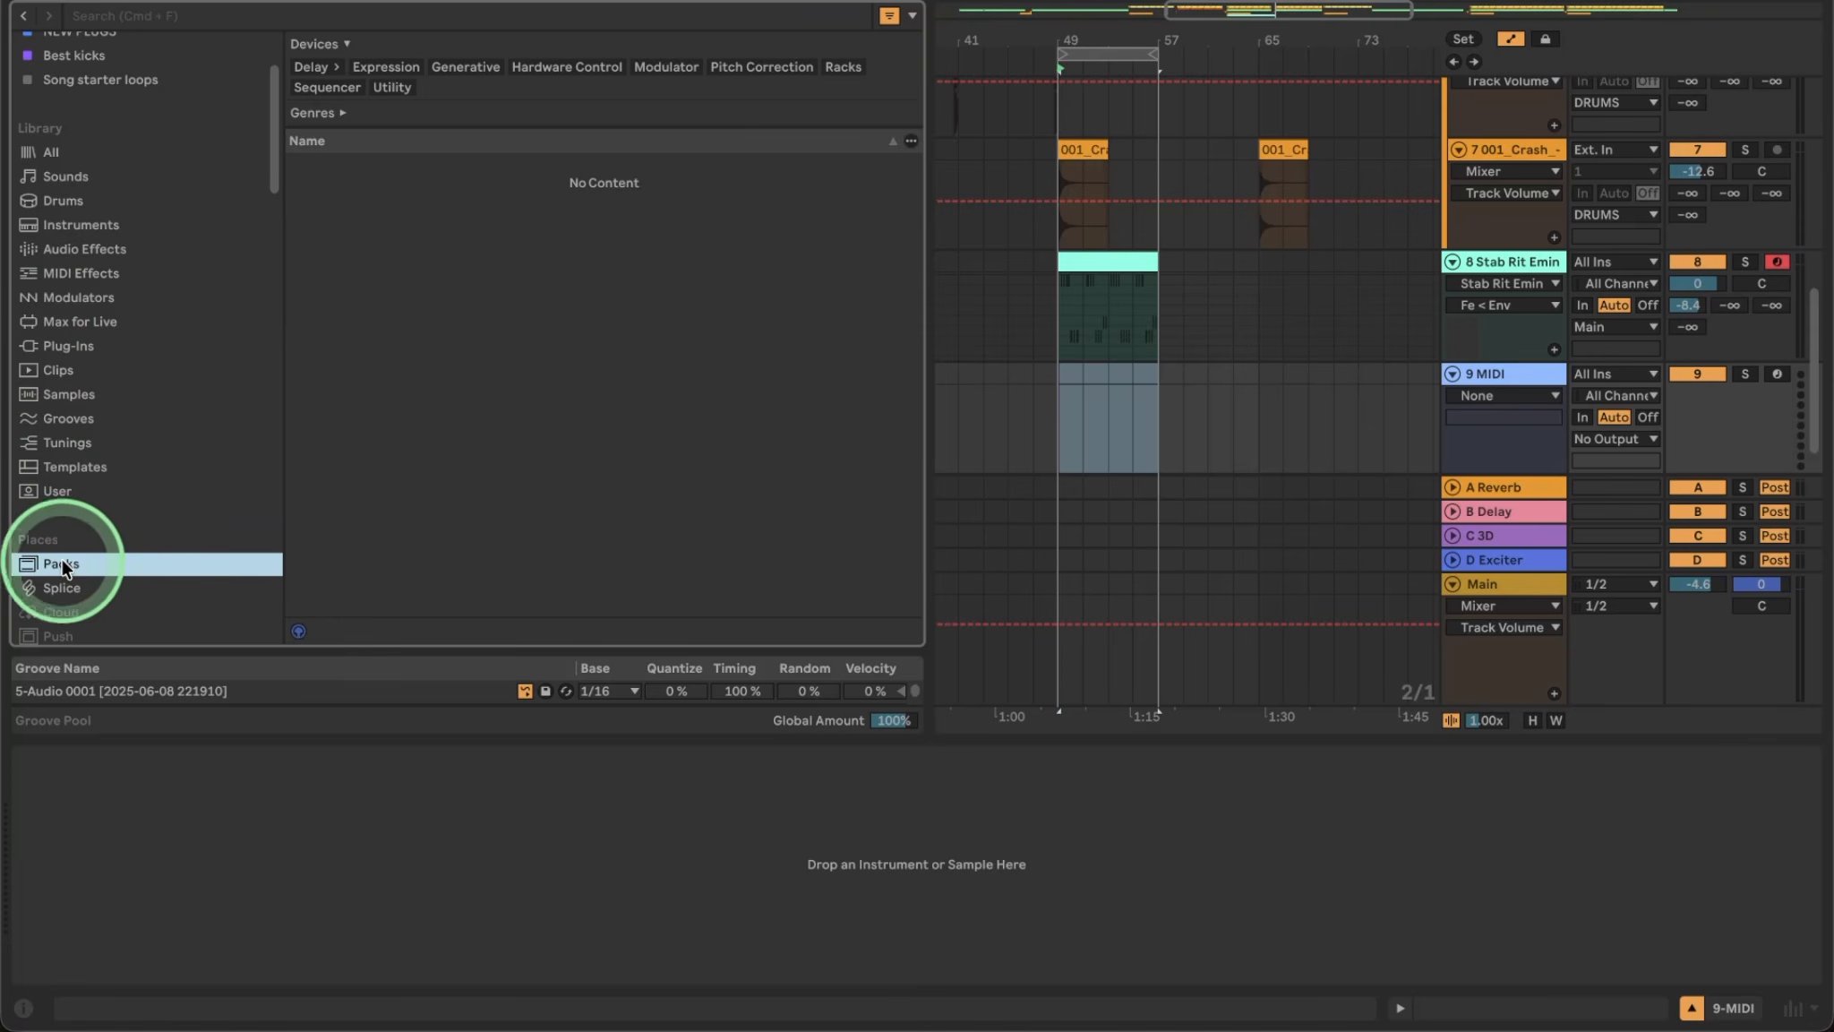
pyautogui.scroll(-10, 481, 506)
pyautogui.click(414, 484)
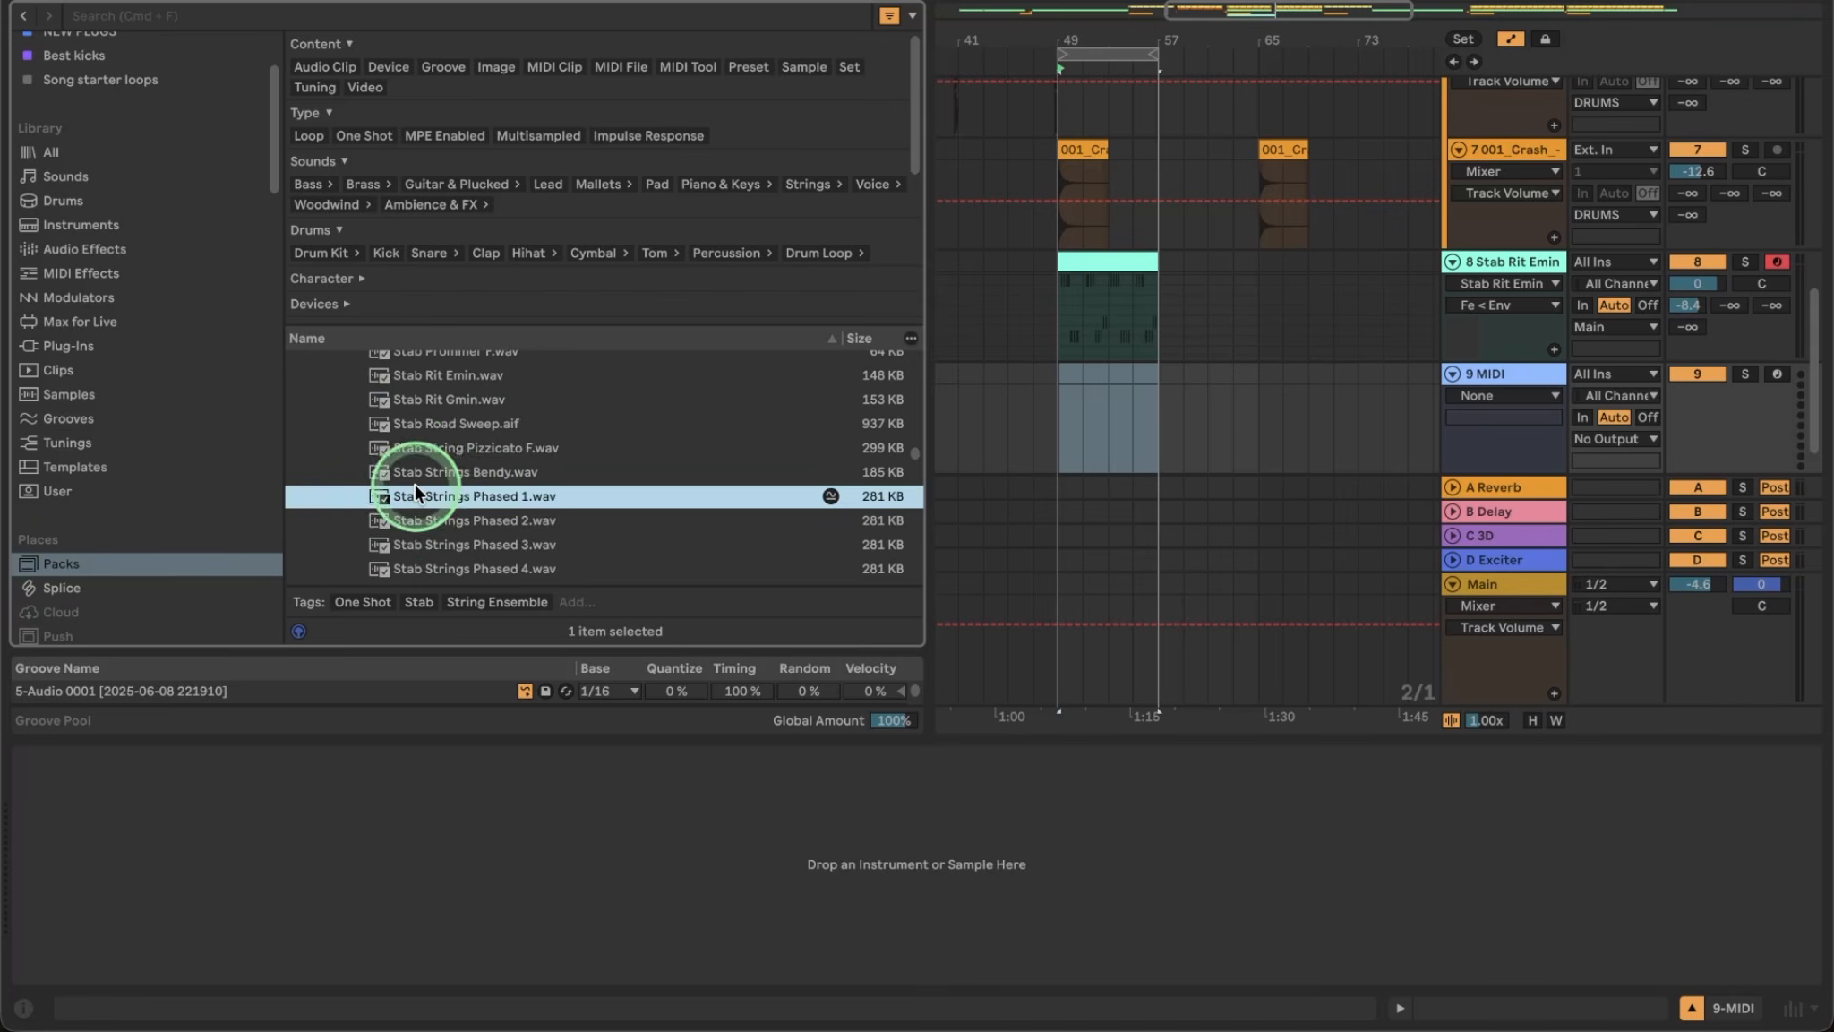
pyautogui.press('Down')
pyautogui.press('Down')
pyautogui.press('Down')
pyautogui.press('Down')
pyautogui.press('Down')
pyautogui.press('Down')
pyautogui.press('Down')
pyautogui.press('Down')
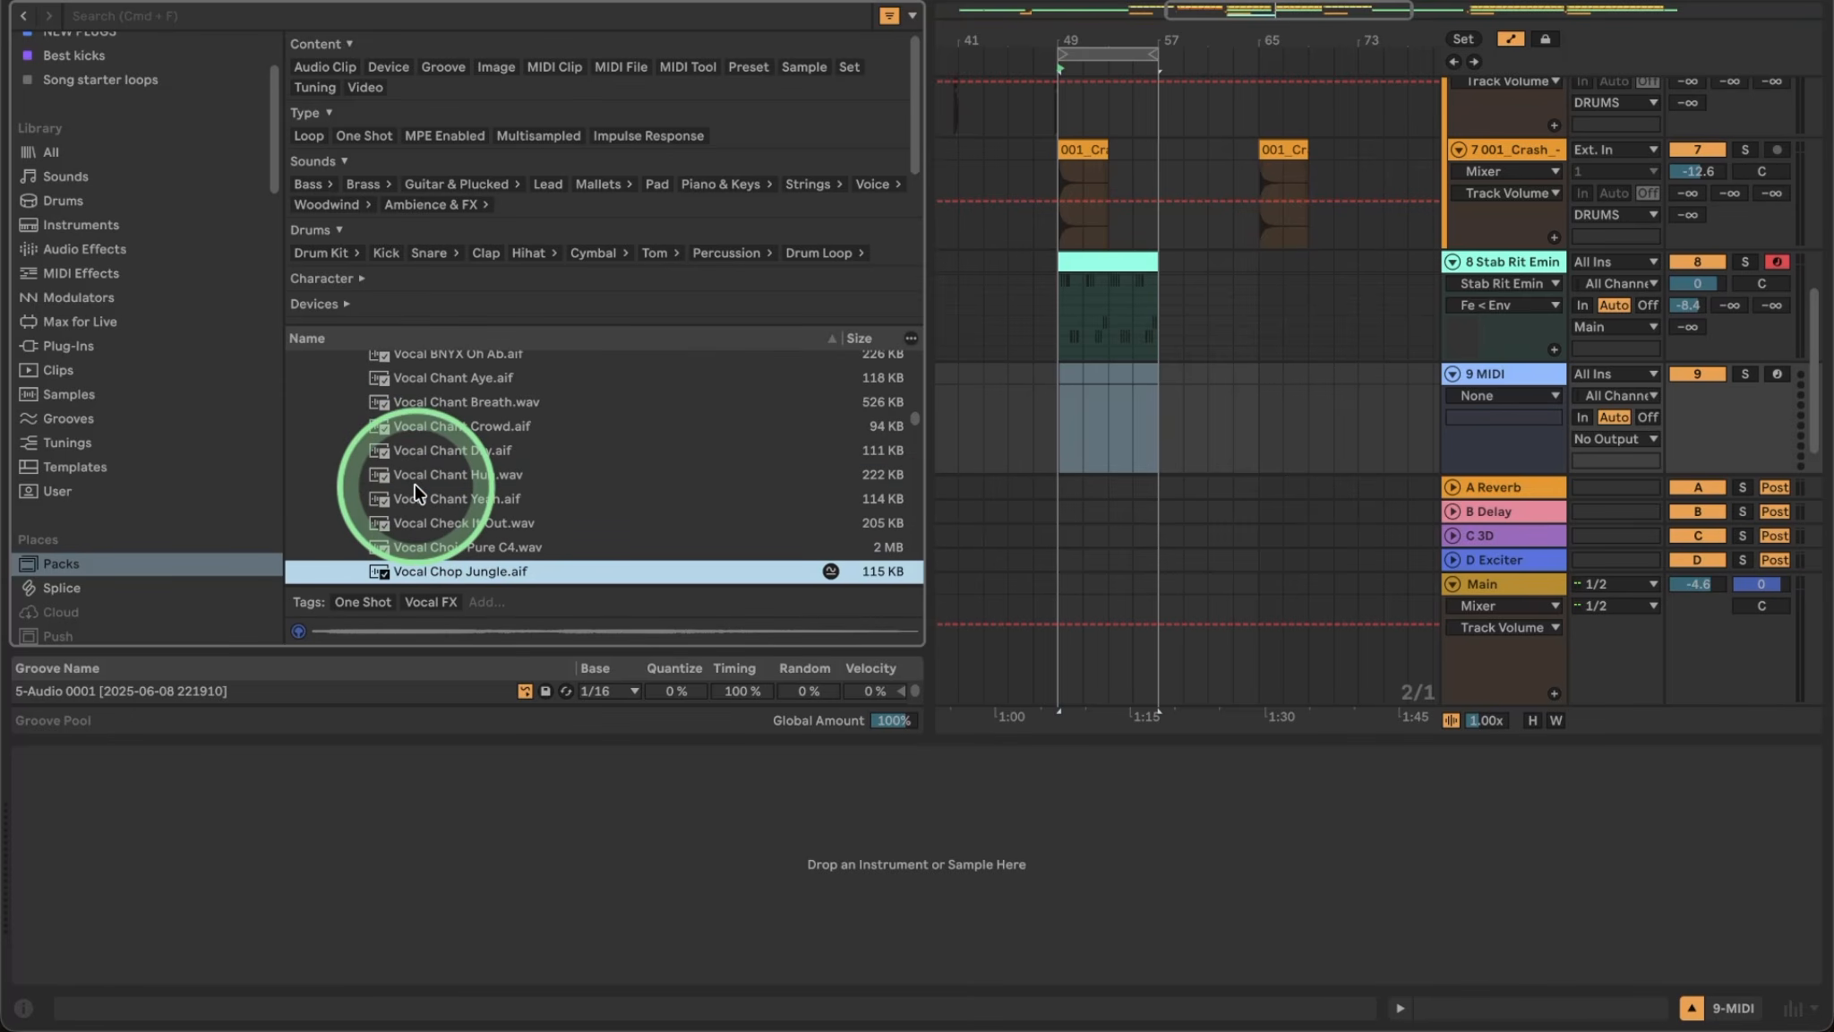
pyautogui.press('Up')
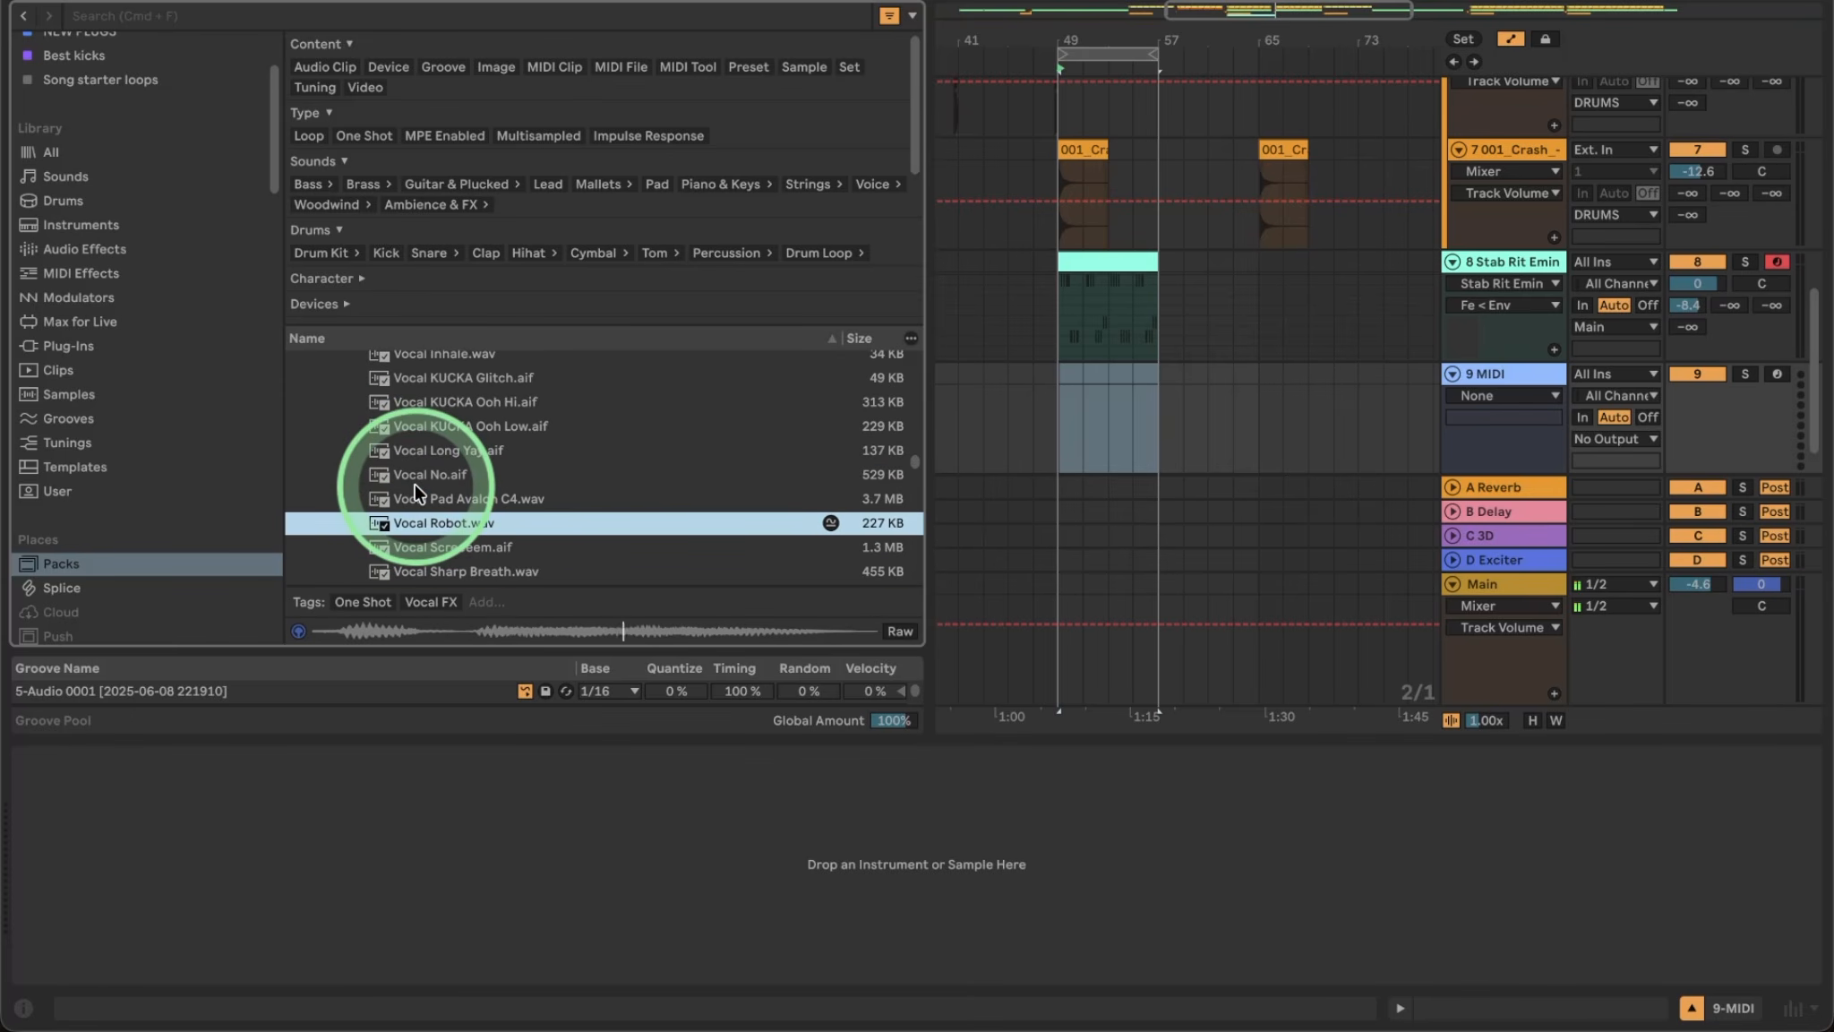
pyautogui.moveTo(415, 488); pyautogui.dragTo(364, 903)
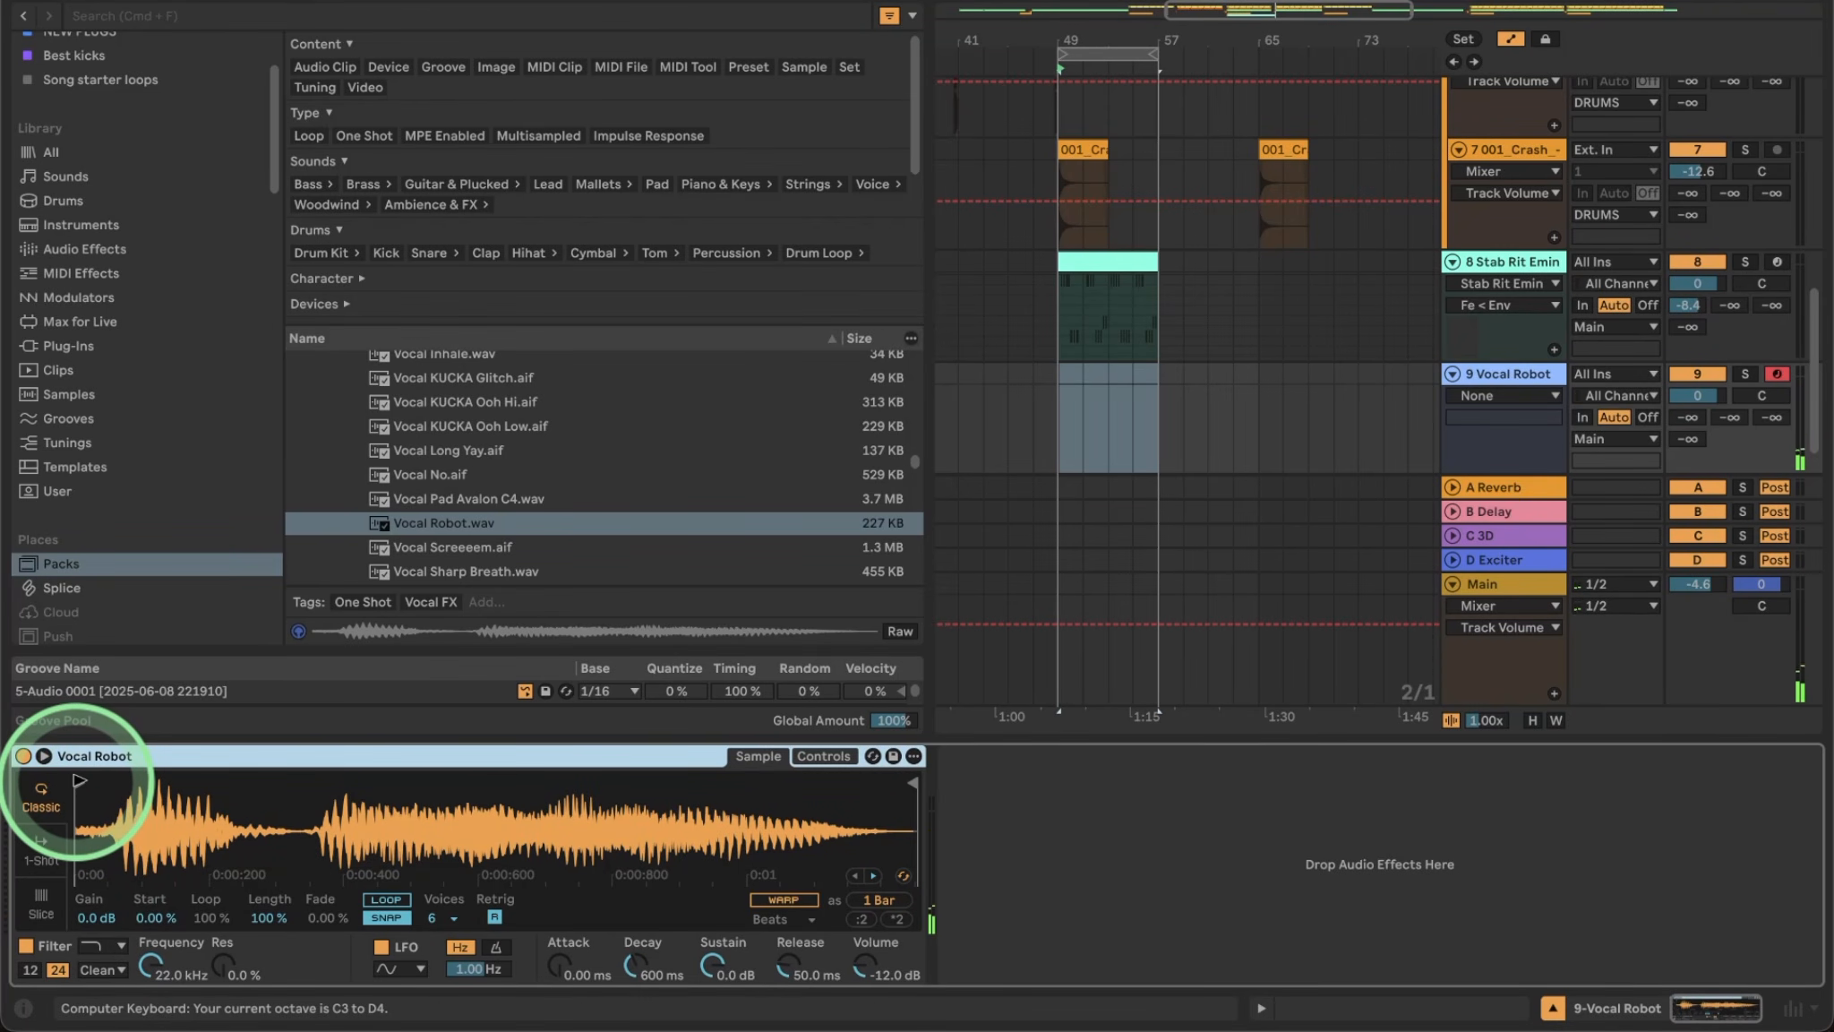
# Loop Vocal Robot from 3.91% start at 7.03% length with a crossfade and 1.08 s release.
pyautogui.click(386, 899)
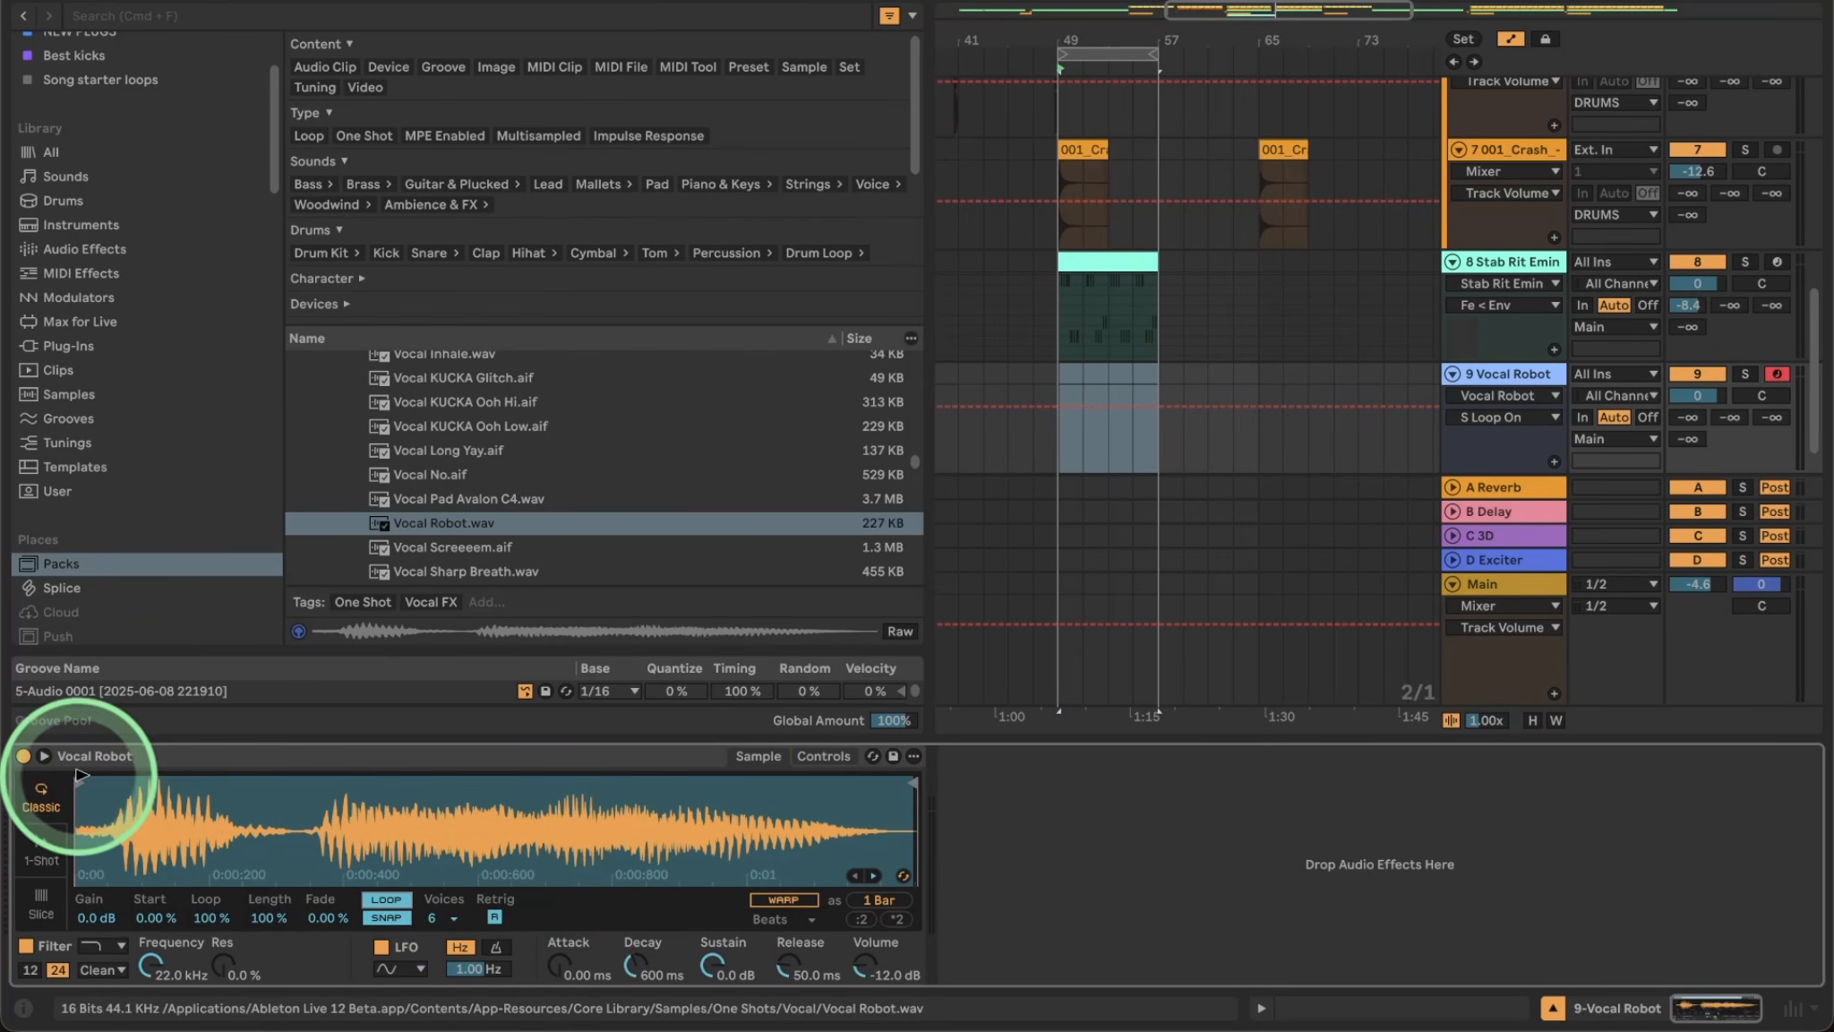
pyautogui.moveTo(82, 781); pyautogui.dragTo(345, 799)
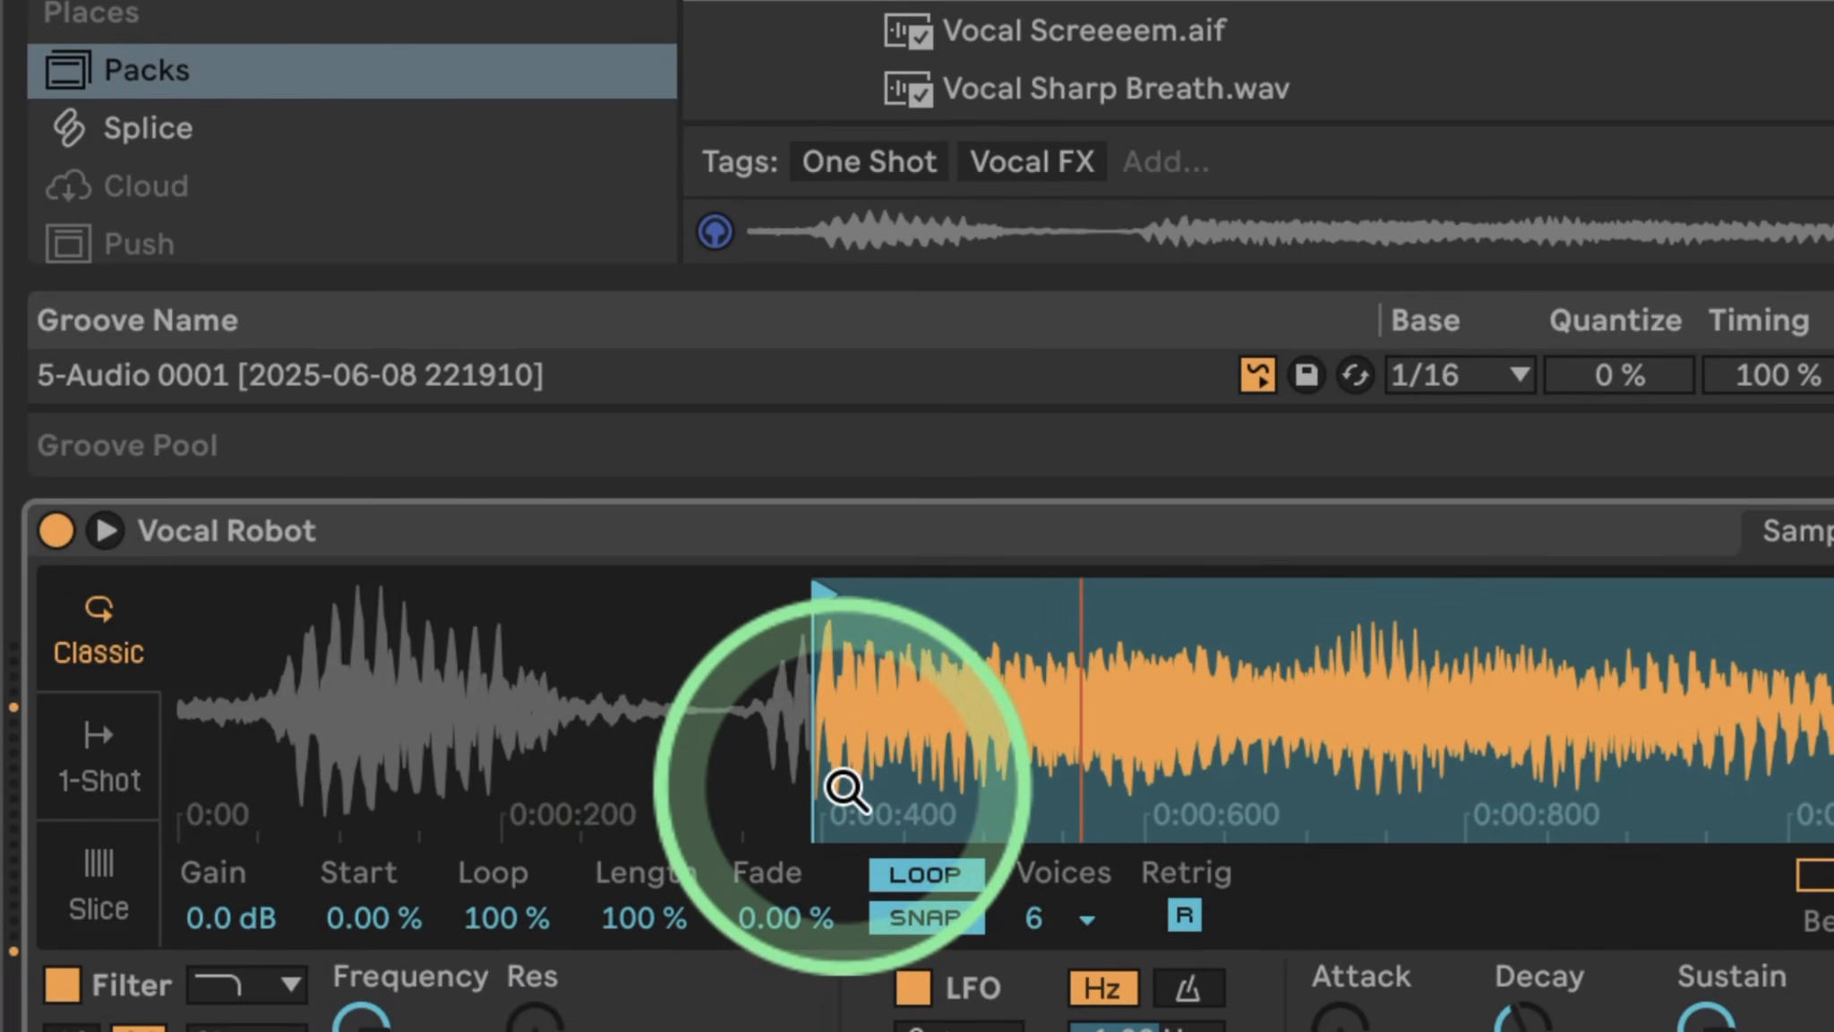
pyautogui.moveTo(626, 917)
pyautogui.mouseDown()
pyautogui.moveTo(626, 1019)
pyautogui.moveTo(631, 920)
pyautogui.mouseUp()
pyautogui.moveTo(789, 918); pyautogui.dragTo(788, 788)
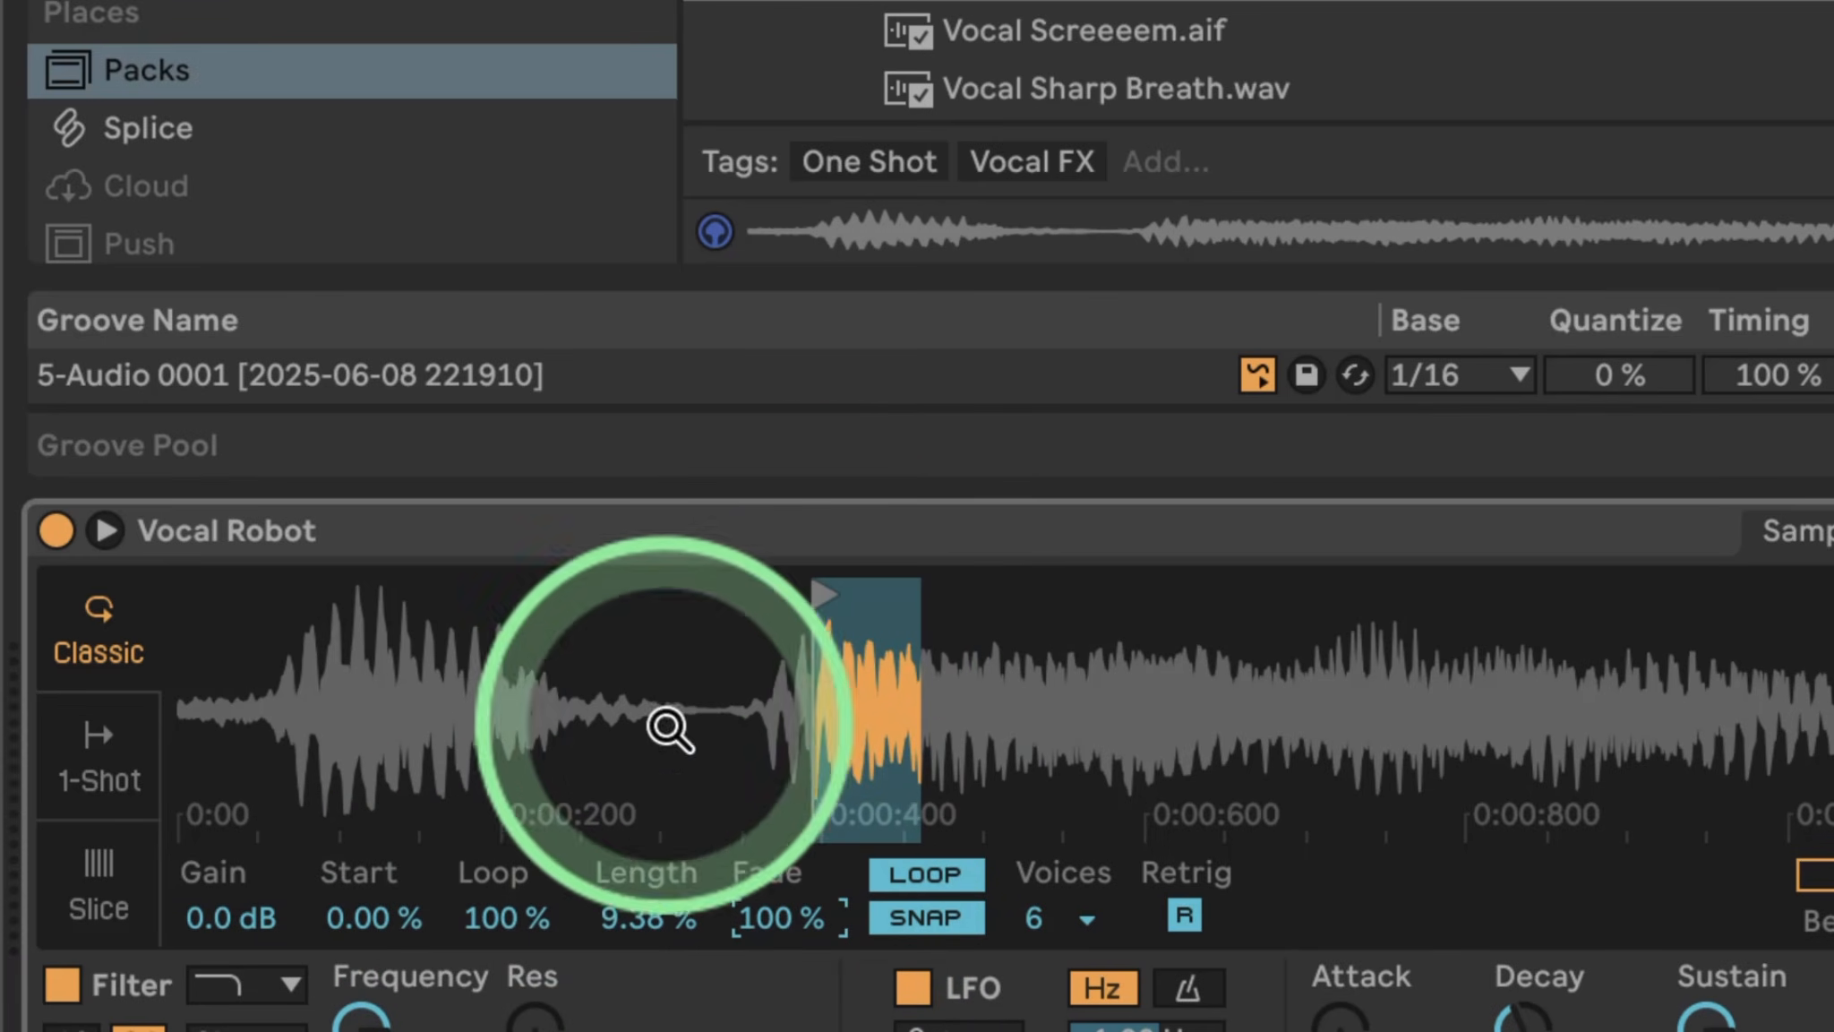
pyautogui.click(380, 909)
pyautogui.moveTo(378, 900); pyautogui.dragTo(378, 893)
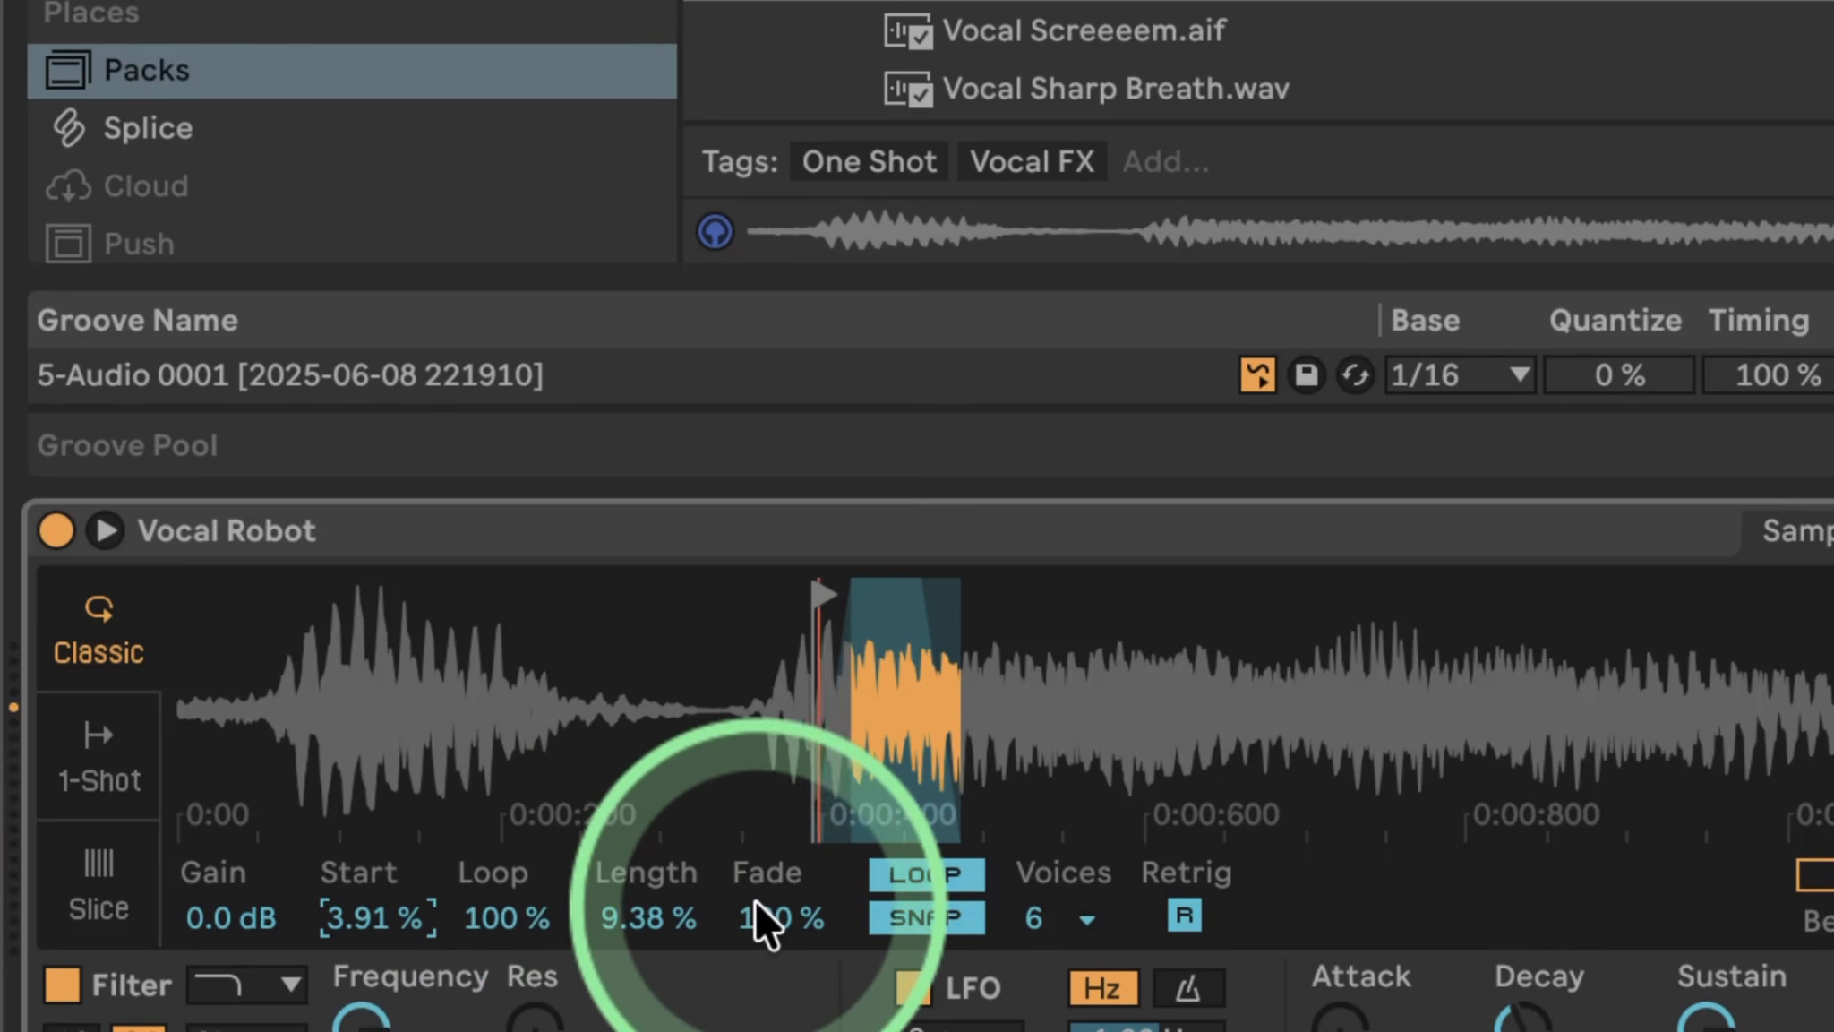
pyautogui.moveTo(634, 917)
pyautogui.mouseDown()
pyautogui.moveTo(634, 936)
pyautogui.moveTo(632, 915)
pyautogui.mouseUp()
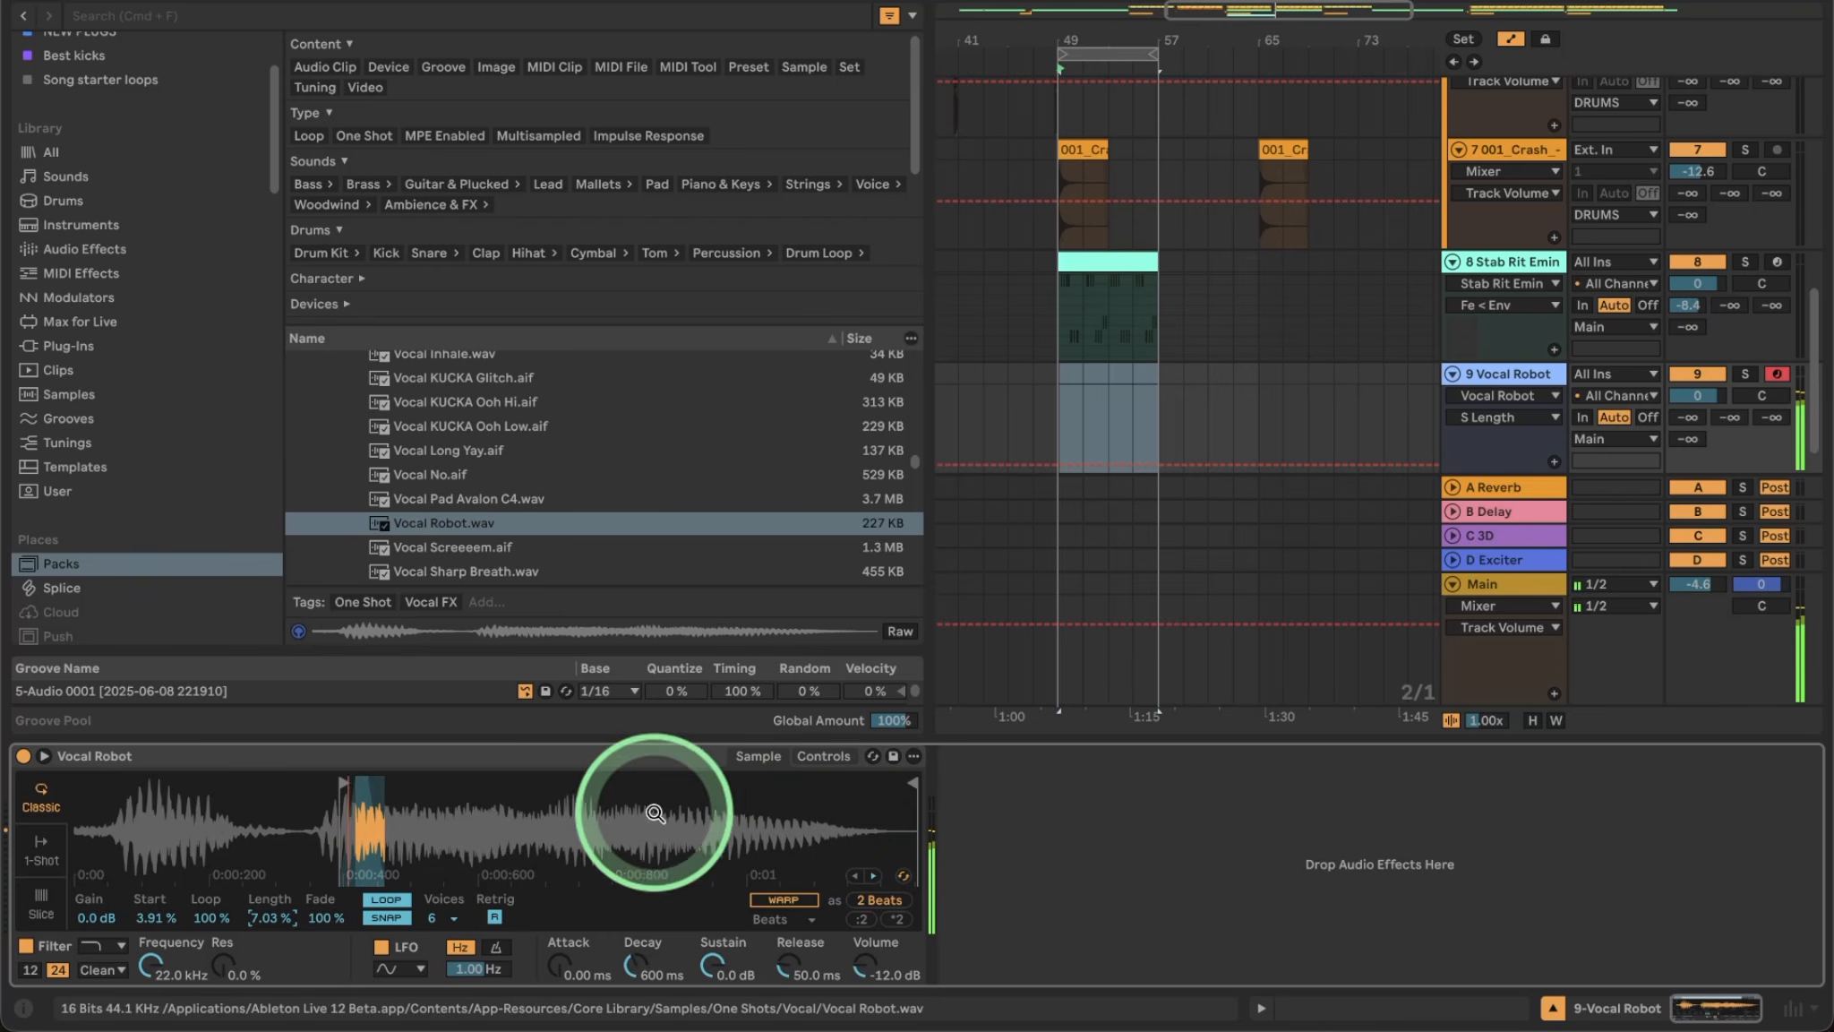
pyautogui.moveTo(788, 968); pyautogui.dragTo(791, 983)
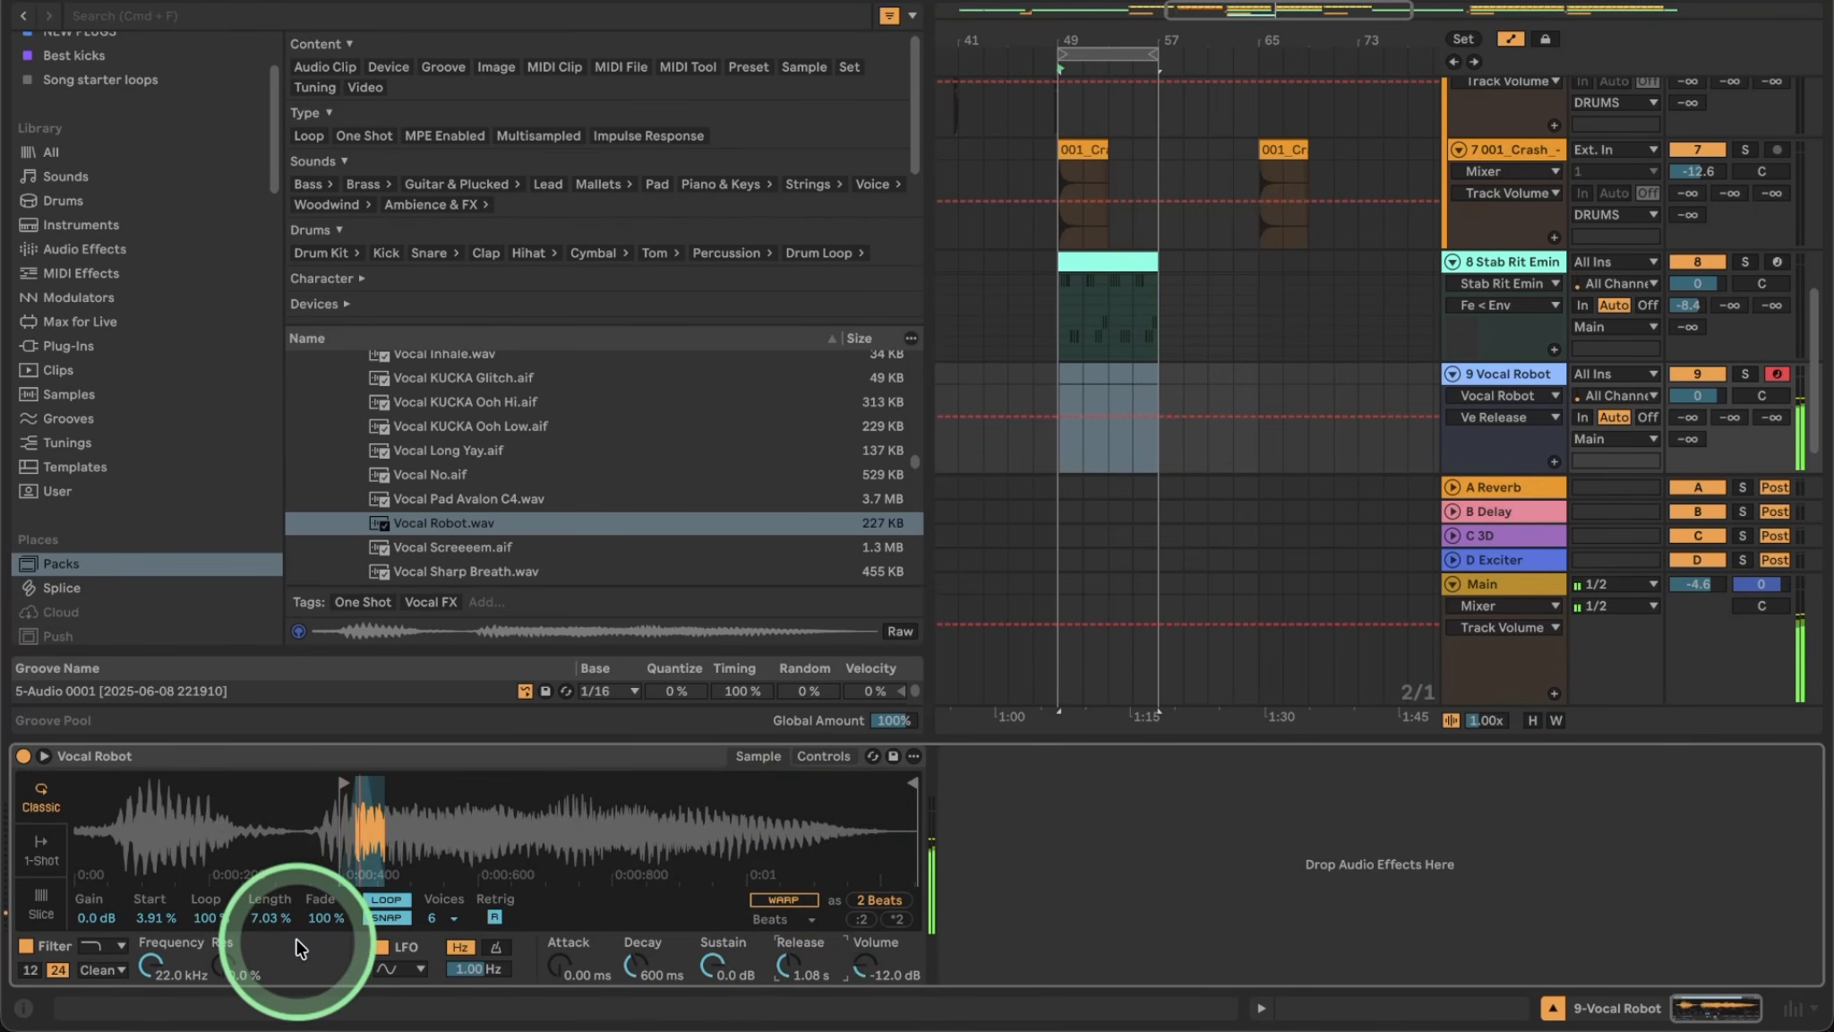
# Add a slight attack, set volume to -6.29 dB, and filter through an MS2 low-pass at 152 Hz with resonance.
pyautogui.moveTo(566, 973); pyautogui.dragTo(567, 968)
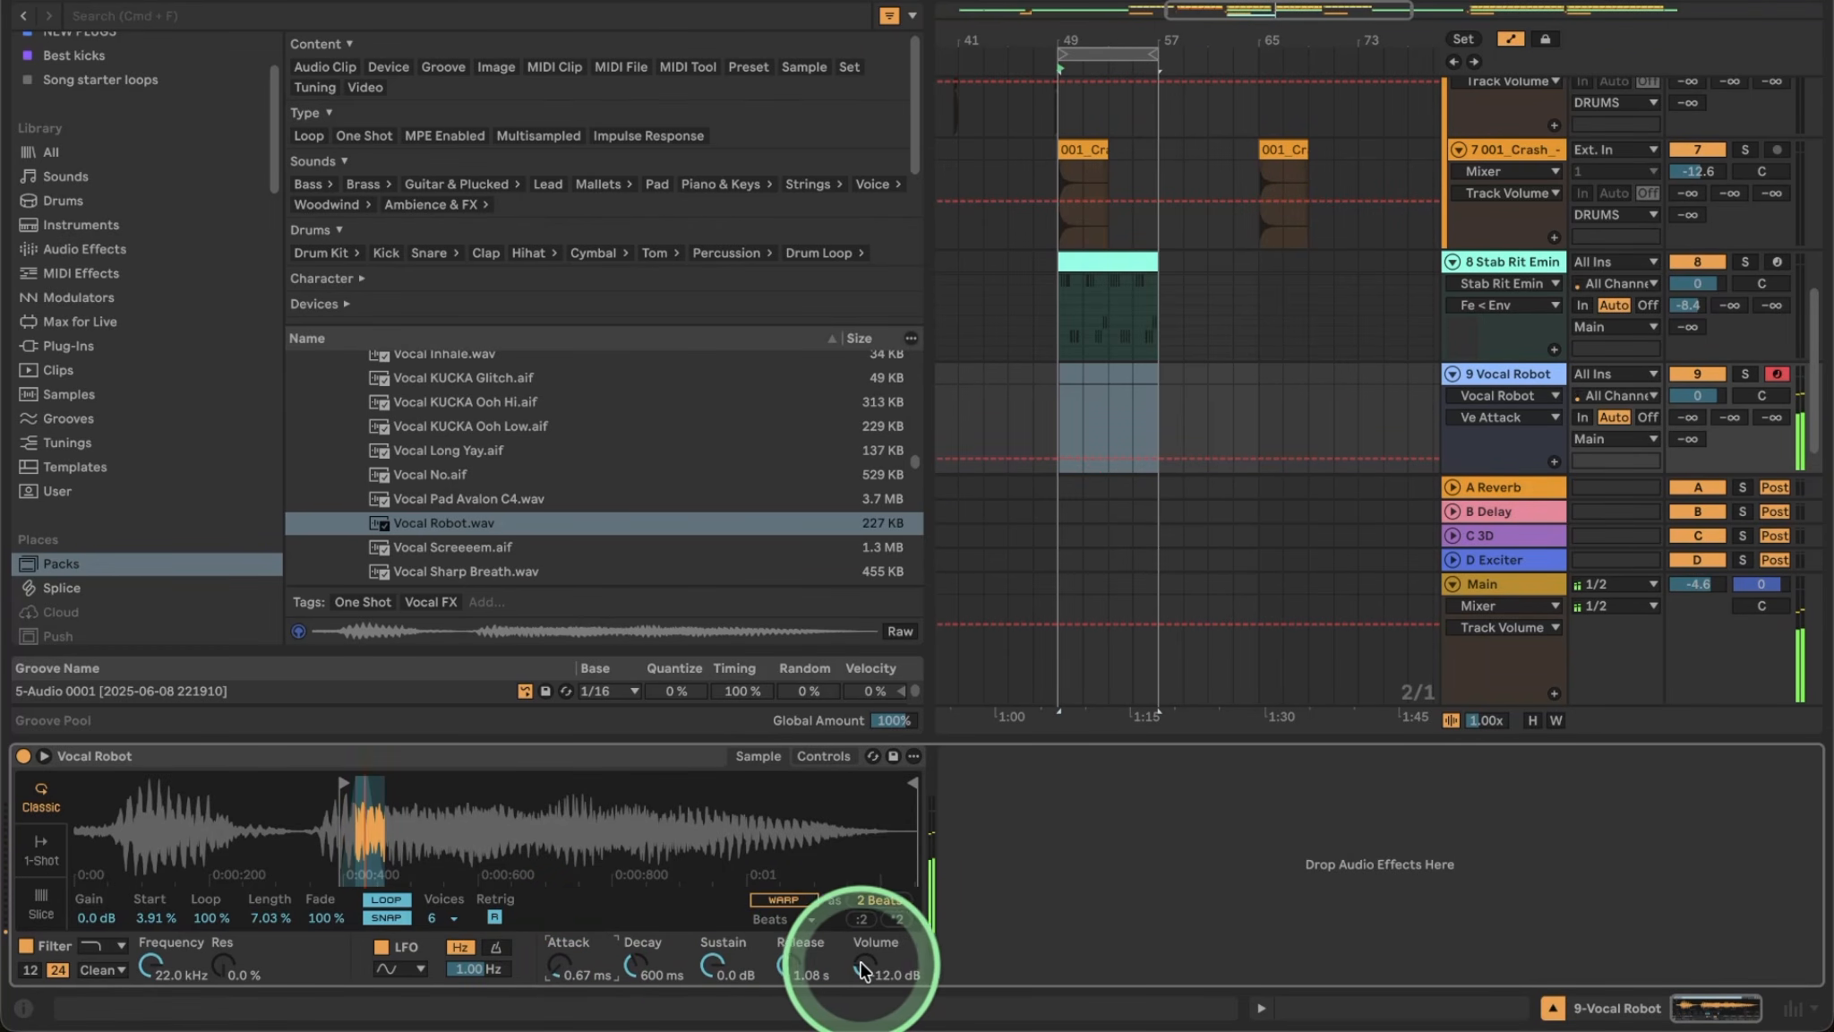
pyautogui.moveTo(863, 967); pyautogui.dragTo(862, 963)
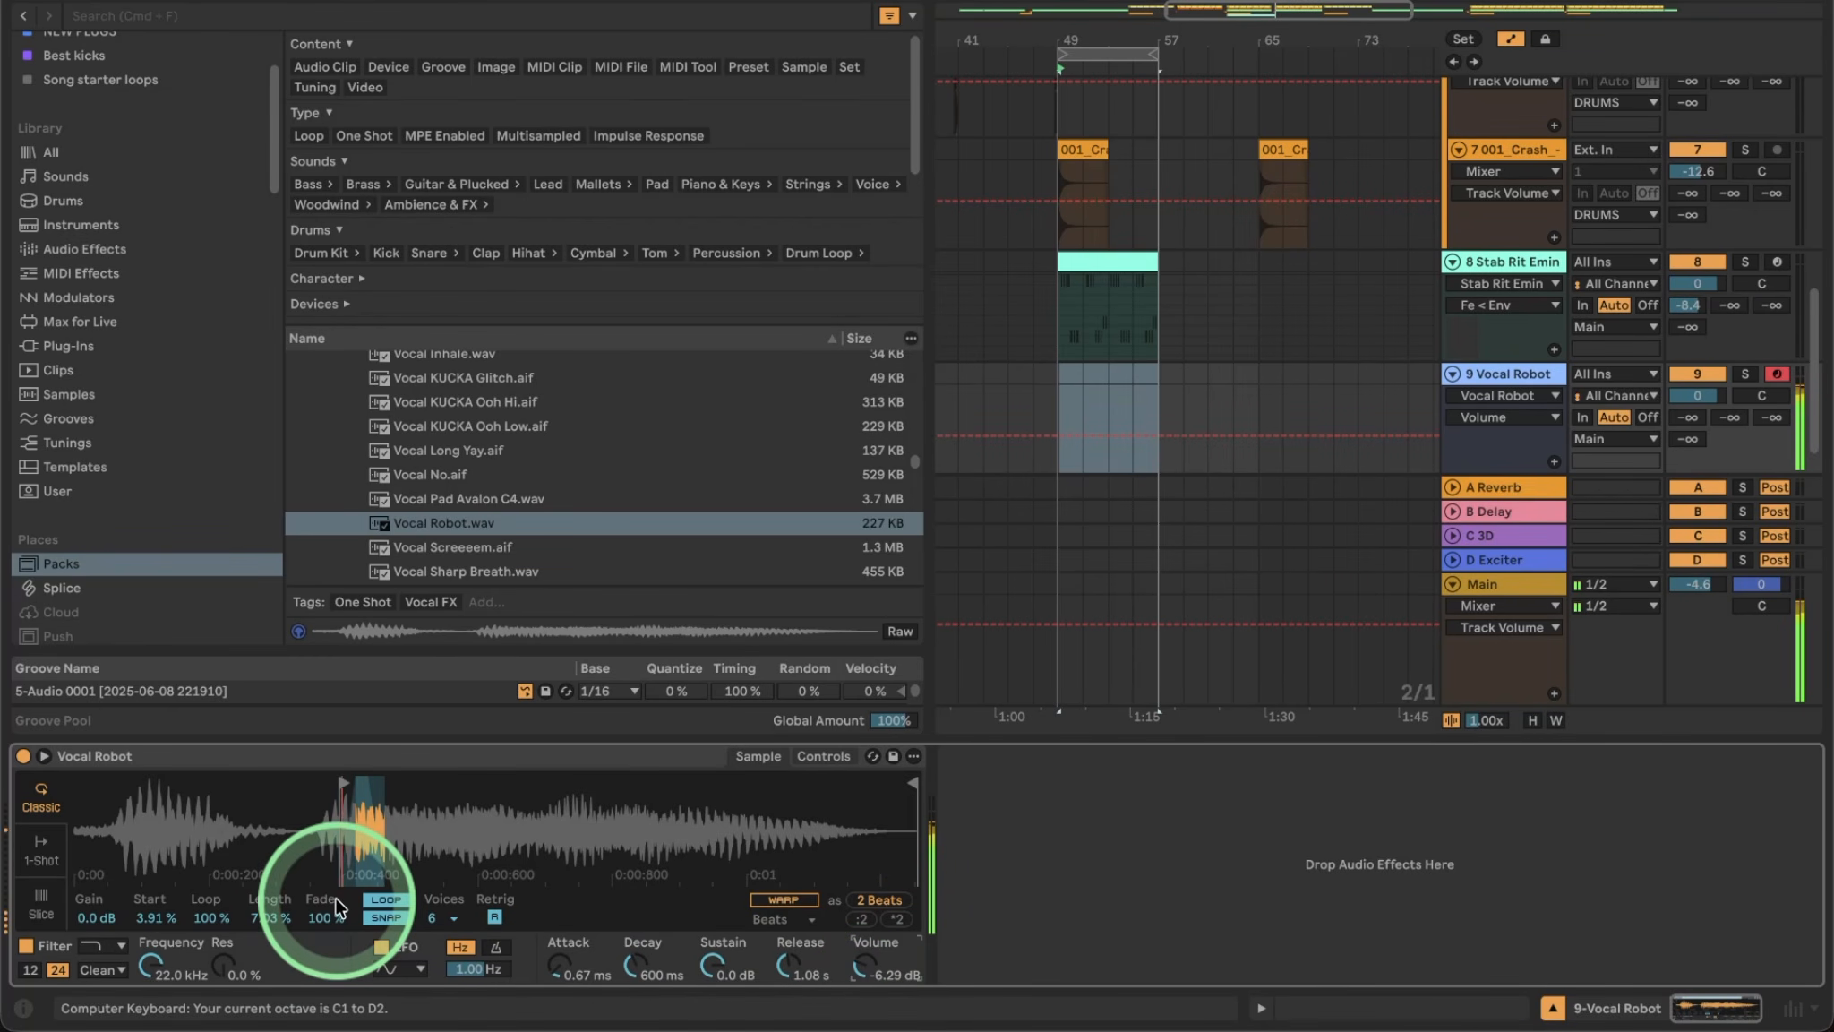
pyautogui.click(823, 756)
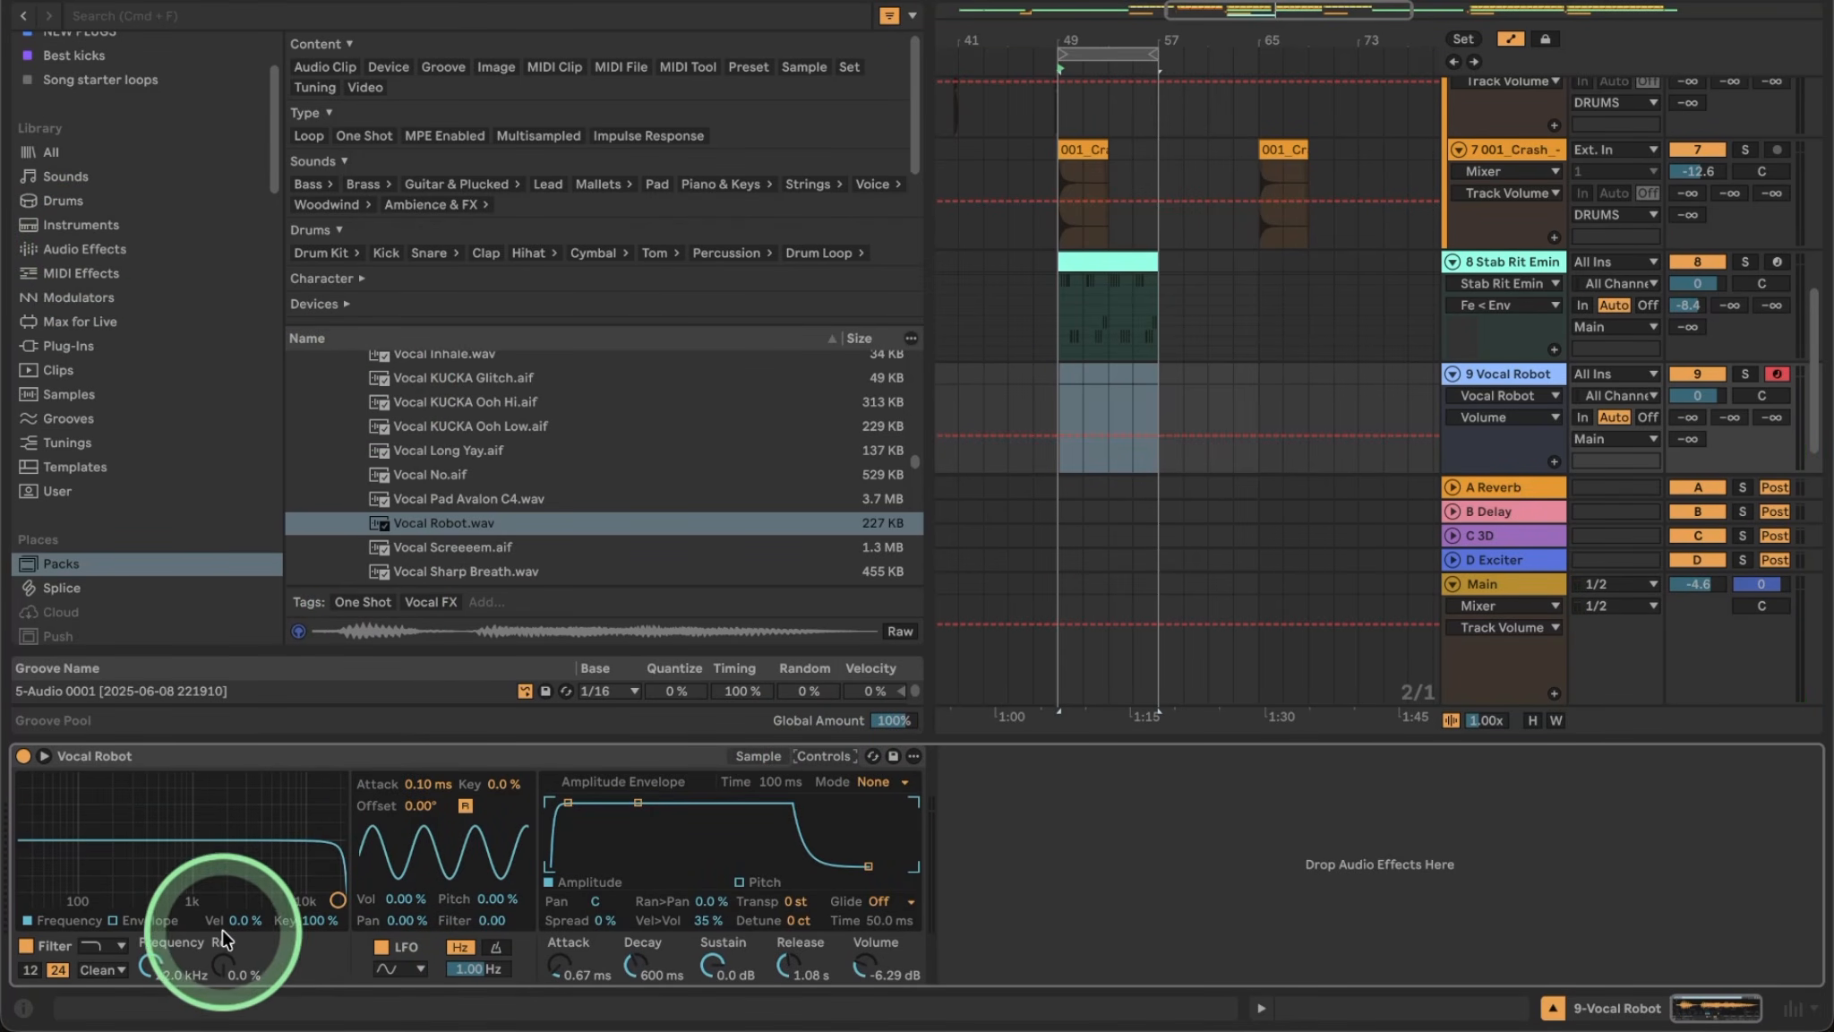
pyautogui.click(109, 951)
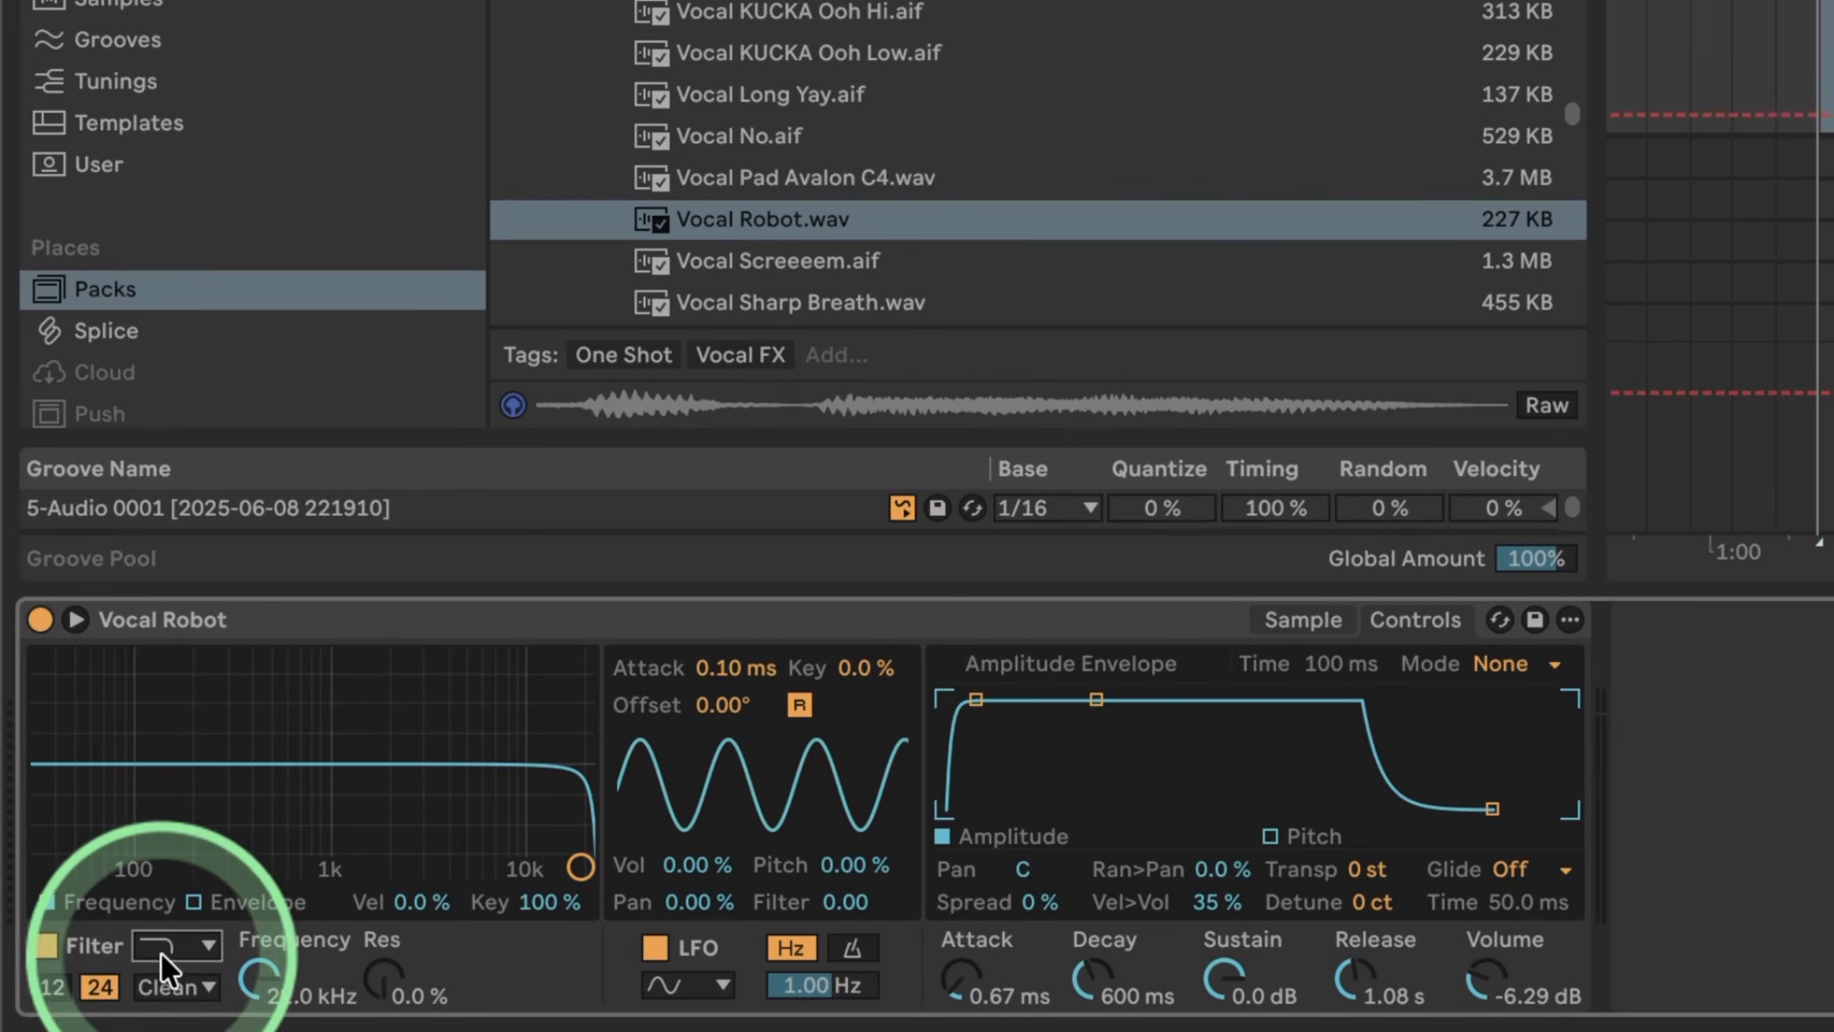
pyautogui.click(107, 947)
pyautogui.click(173, 785)
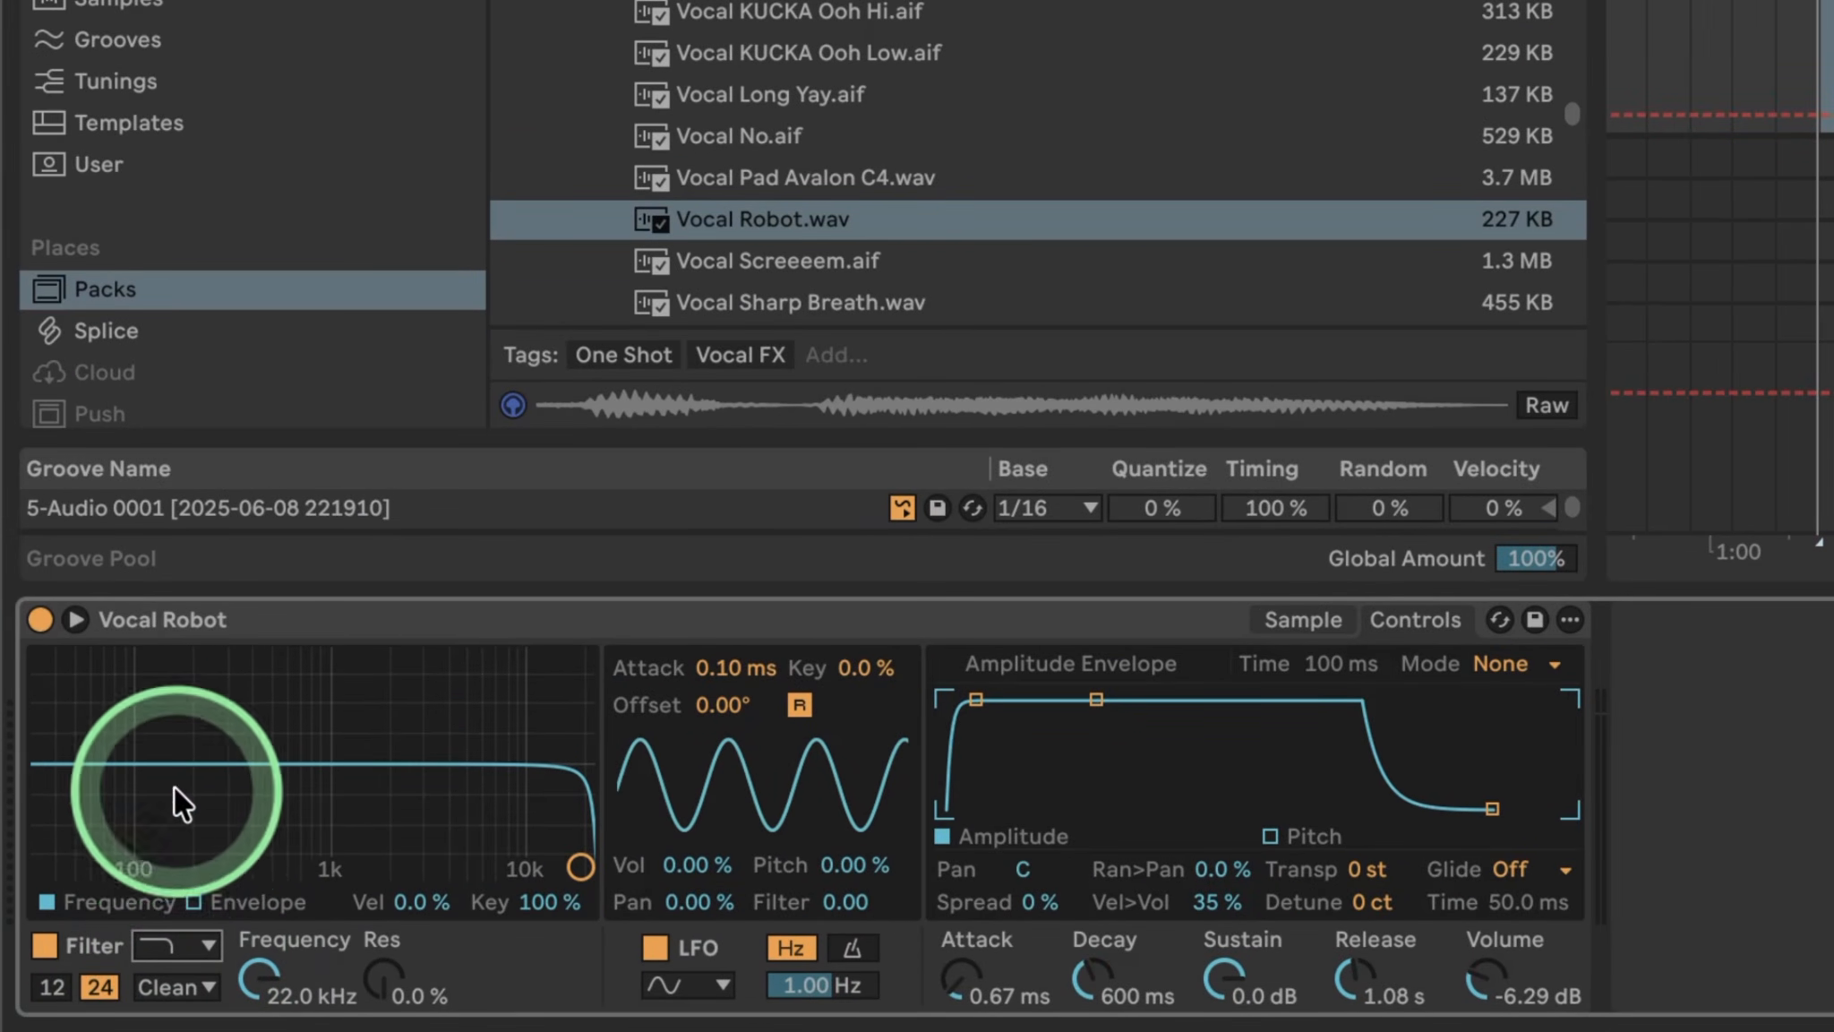
pyautogui.click(176, 986)
pyautogui.click(184, 908)
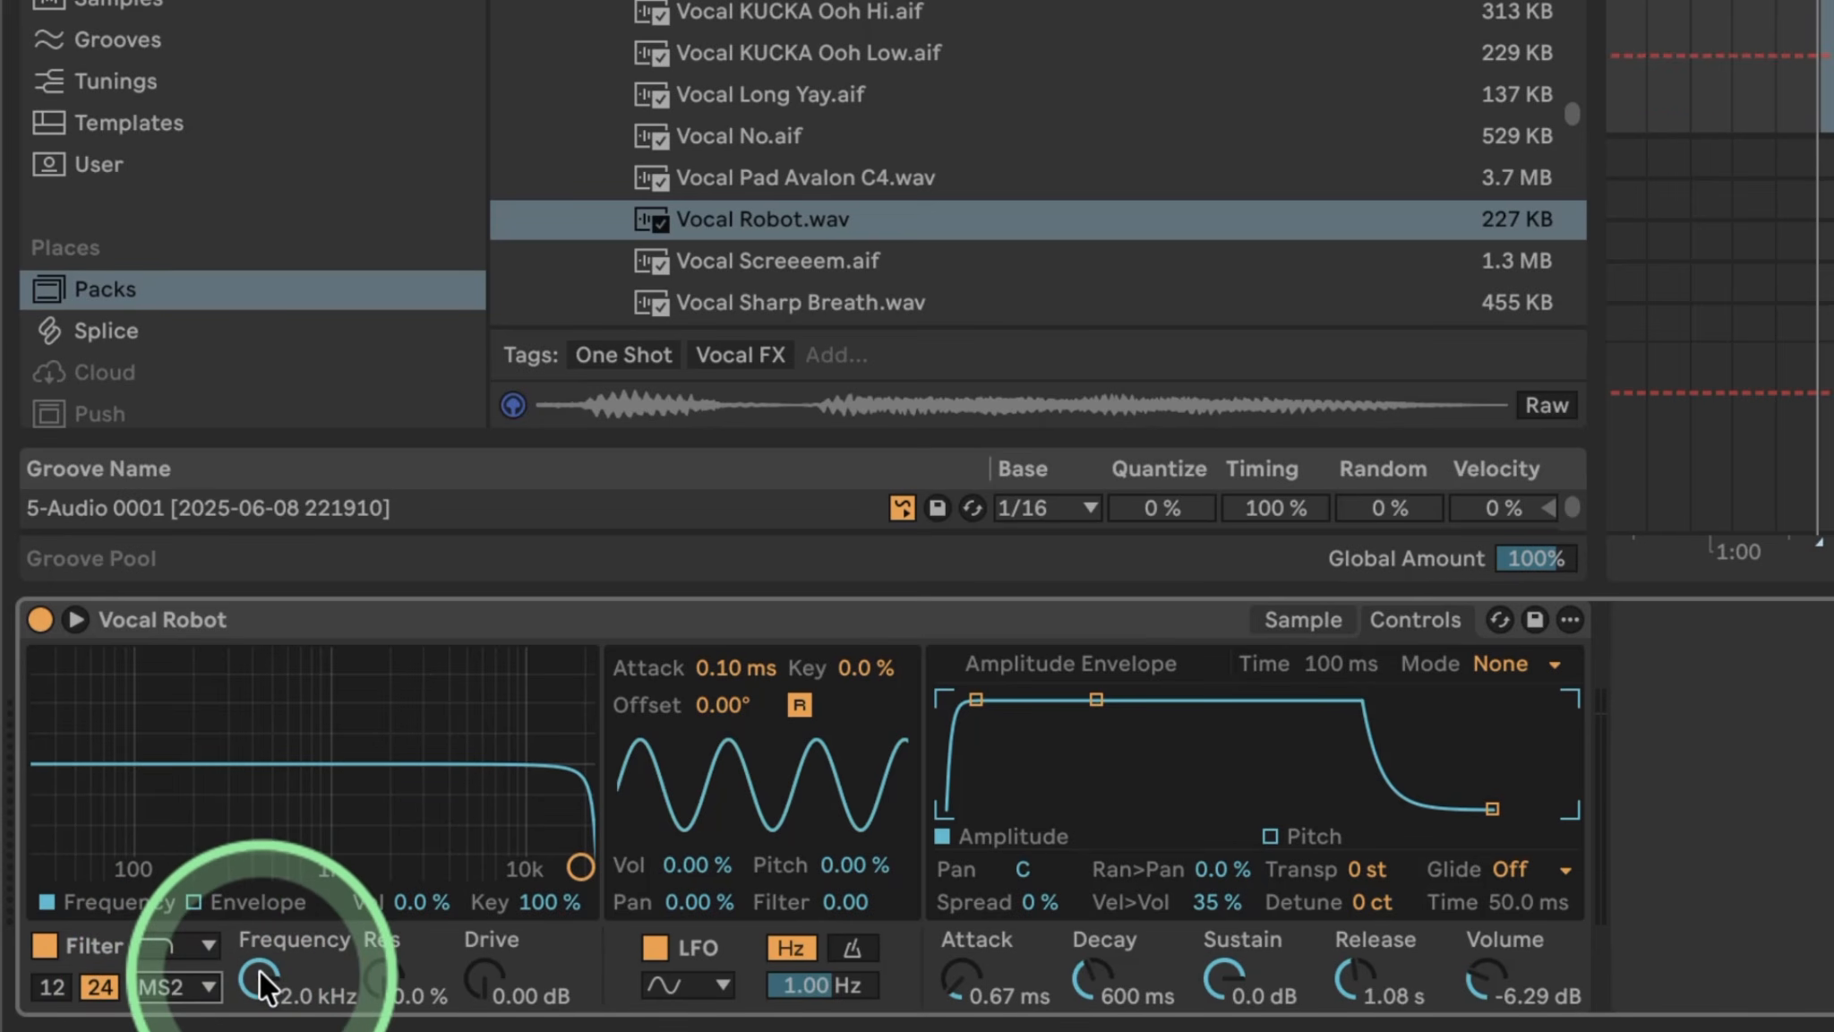
pyautogui.moveTo(260, 970)
pyautogui.mouseDown()
pyautogui.moveTo(260, 1012)
pyautogui.moveTo(262, 983)
pyautogui.mouseUp()
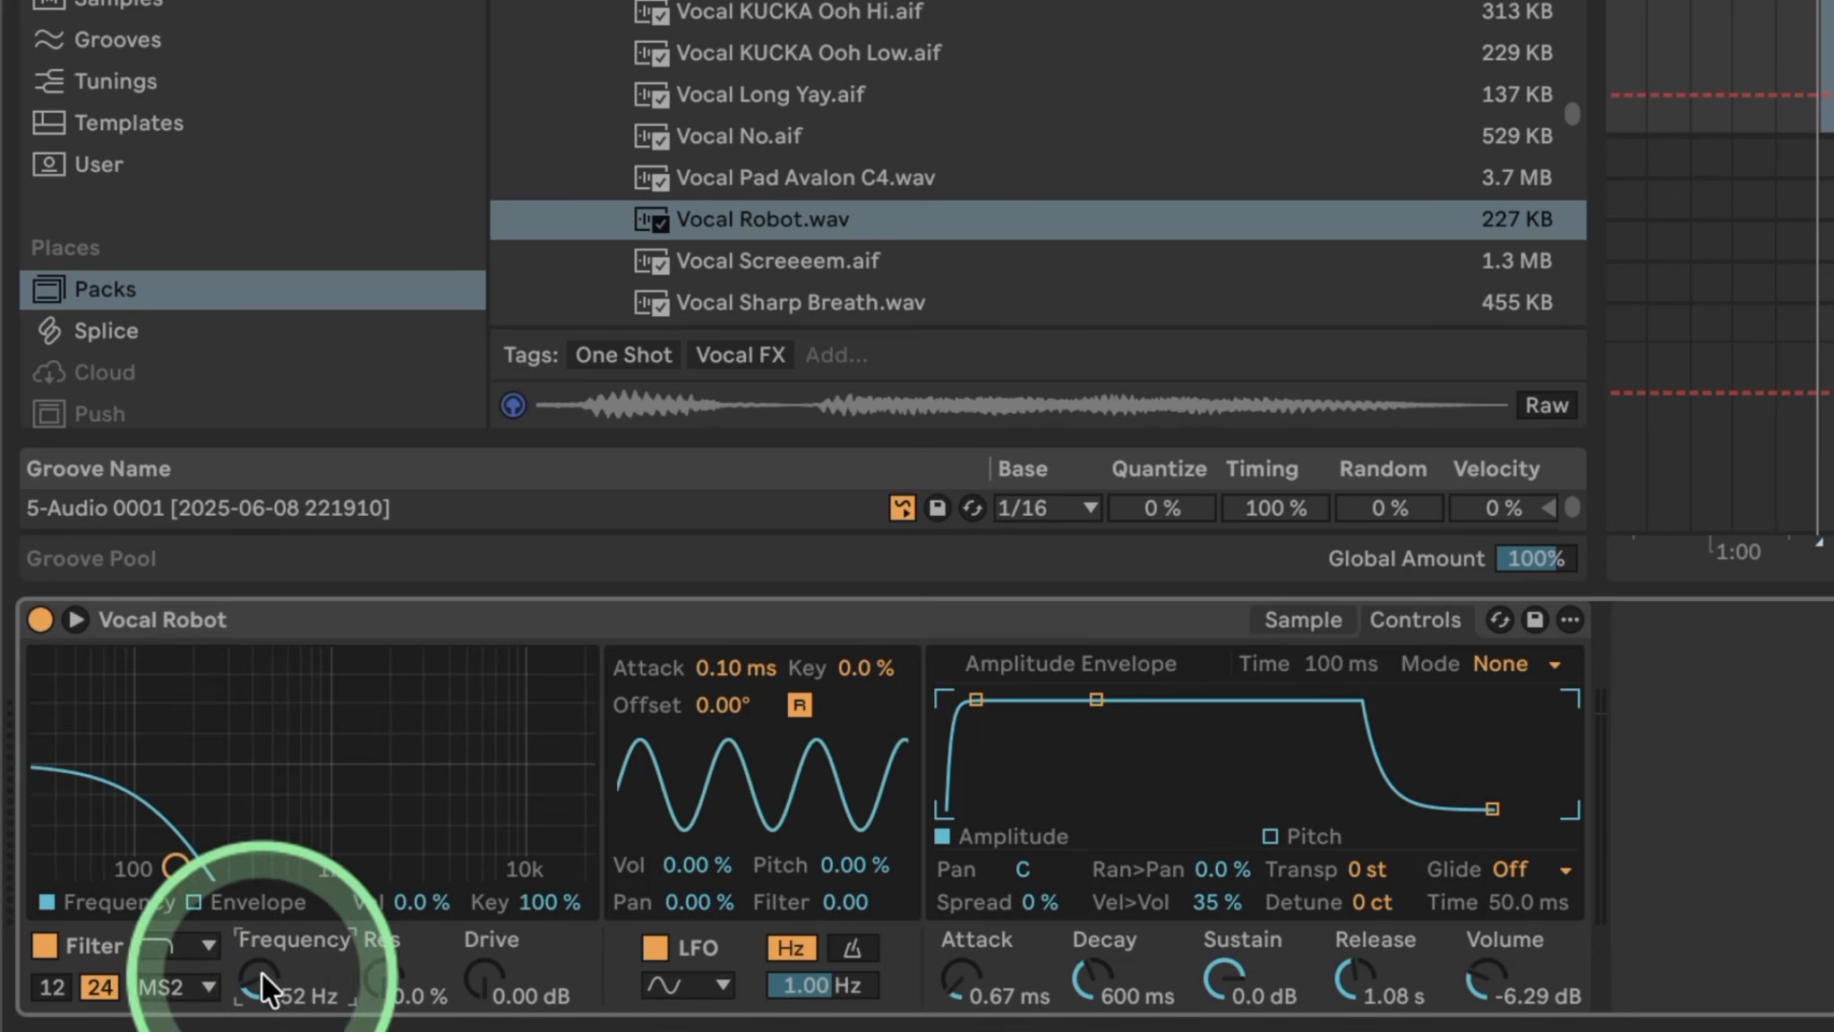
pyautogui.moveTo(381, 987); pyautogui.dragTo(348, 909)
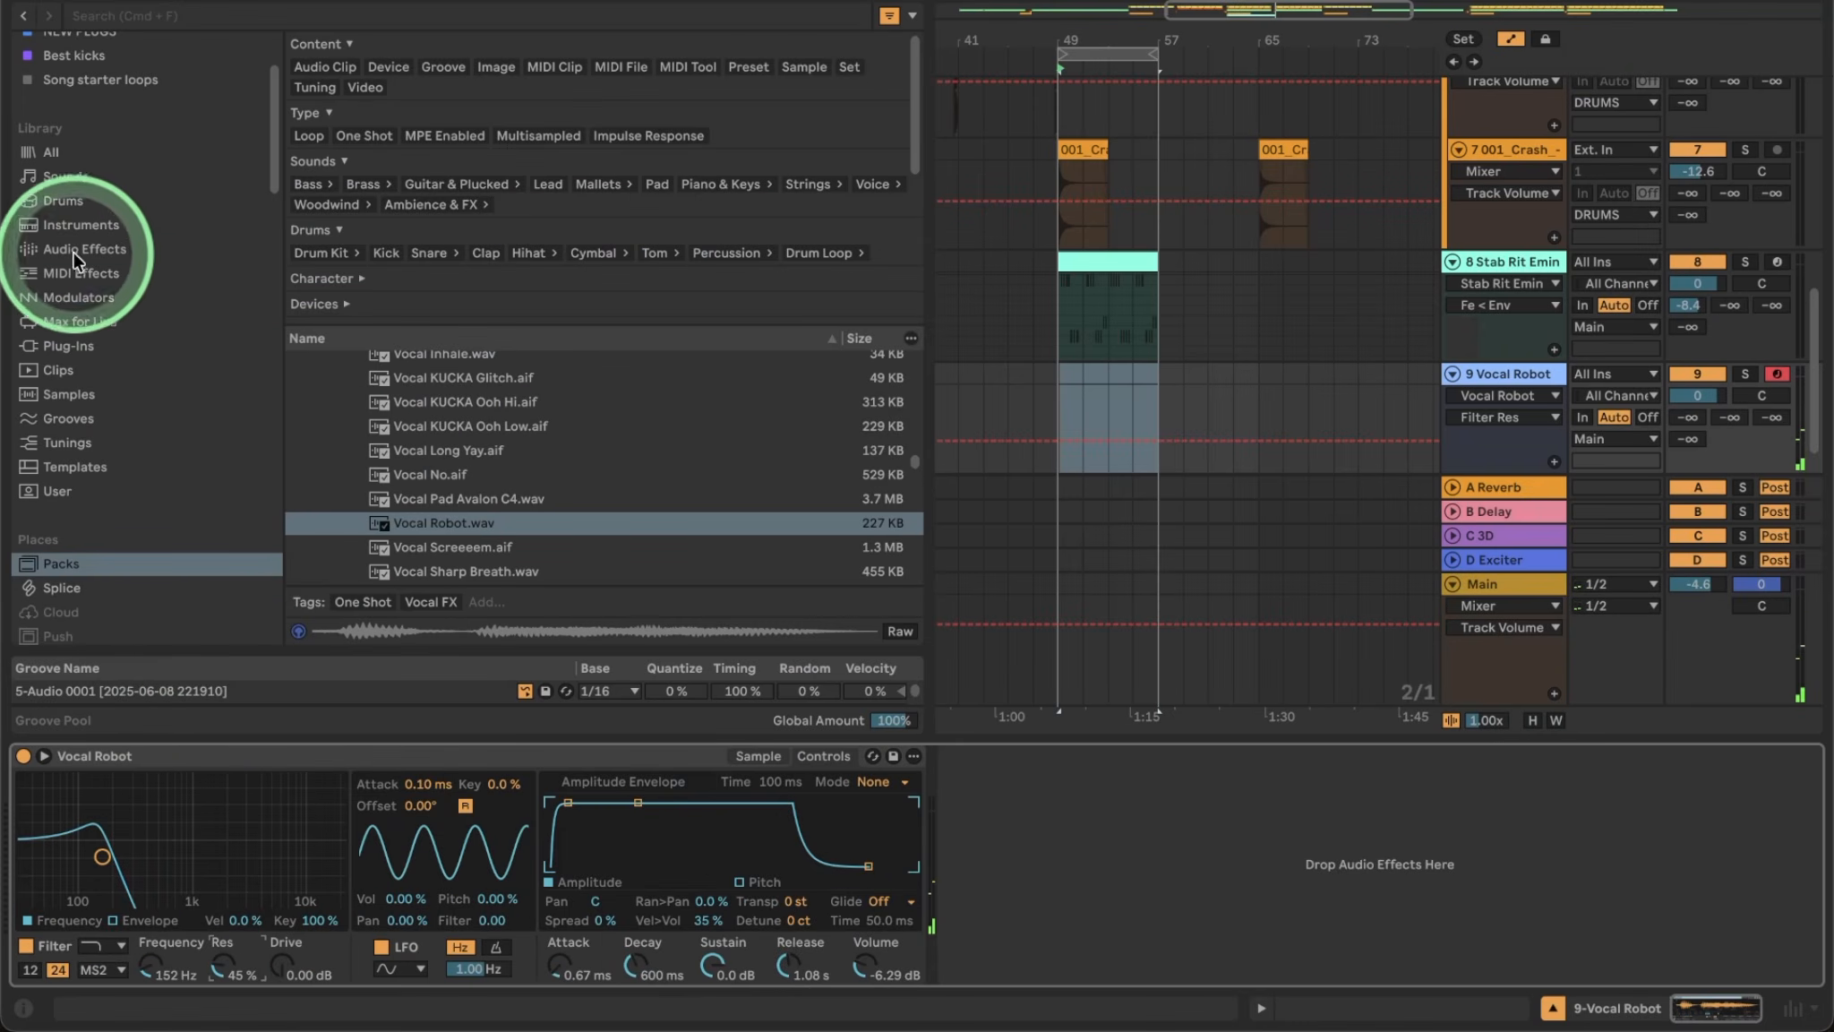
# Add Spectrum to Vocal Robot and sweep the filter to 239 Hz, 23% resonance while playing notes.
pyautogui.click(81, 248)
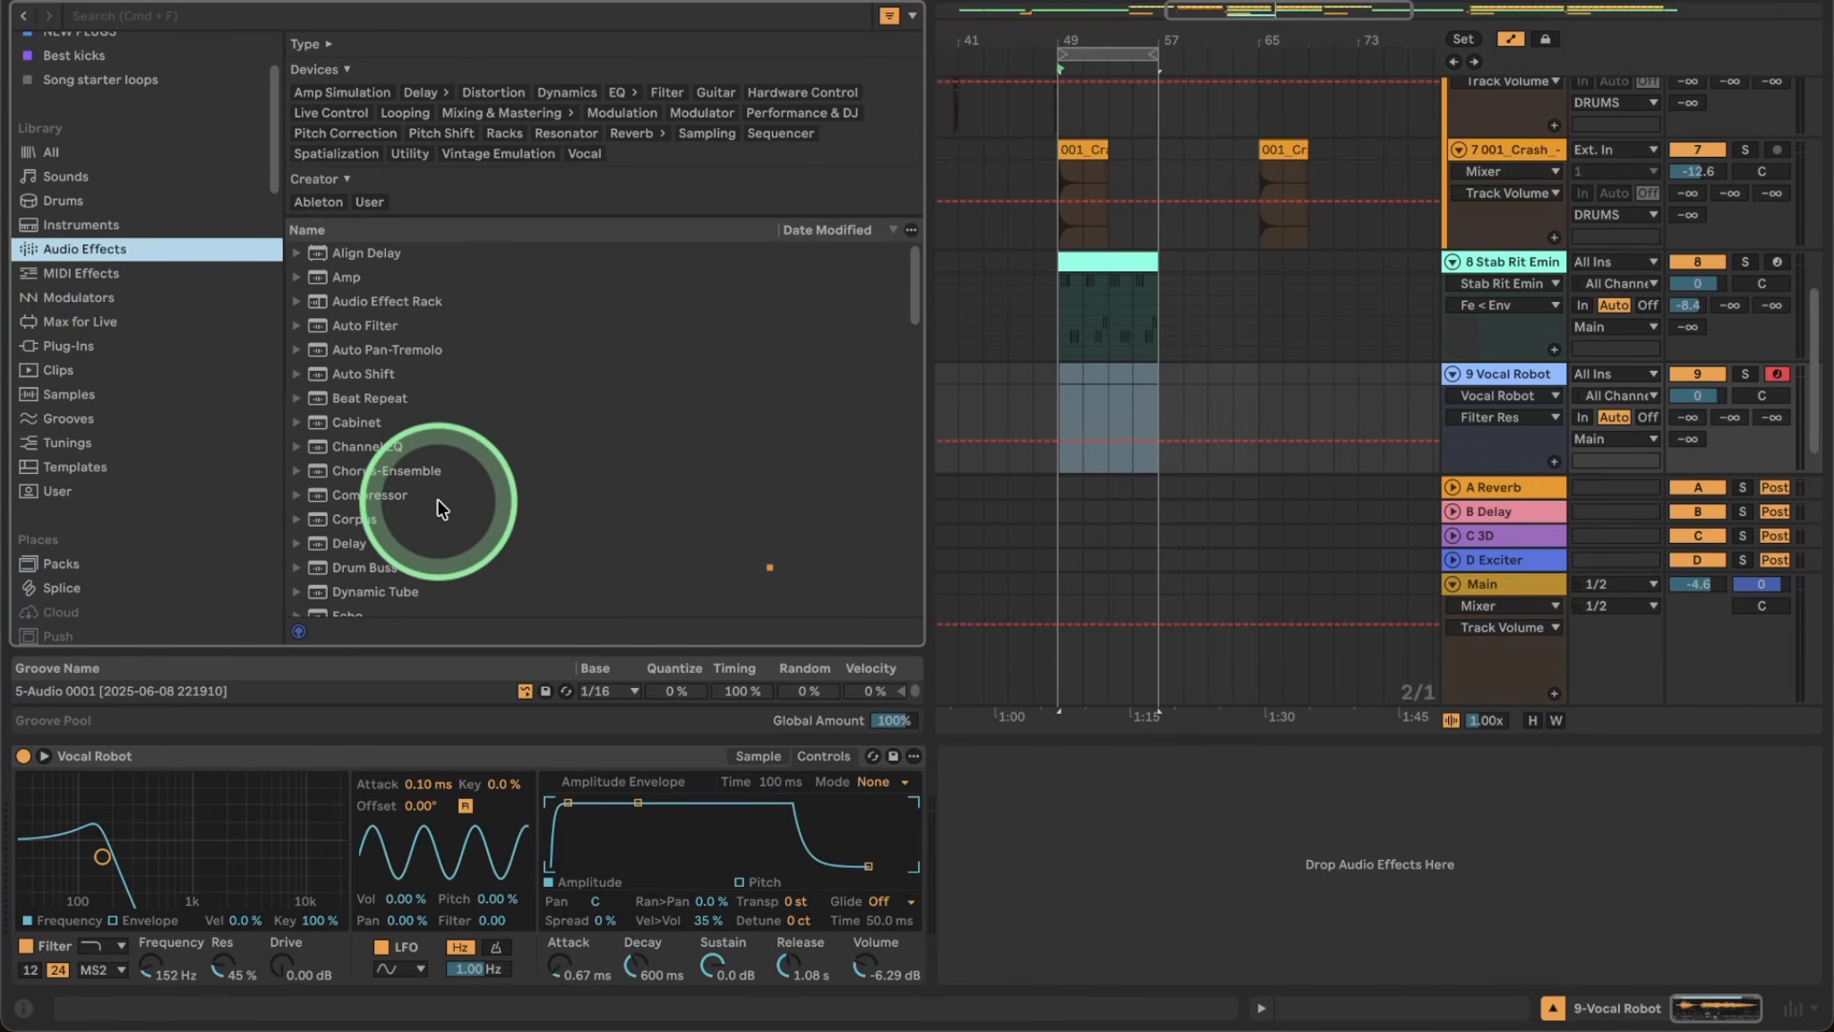
pyautogui.scroll(-5, 437, 506)
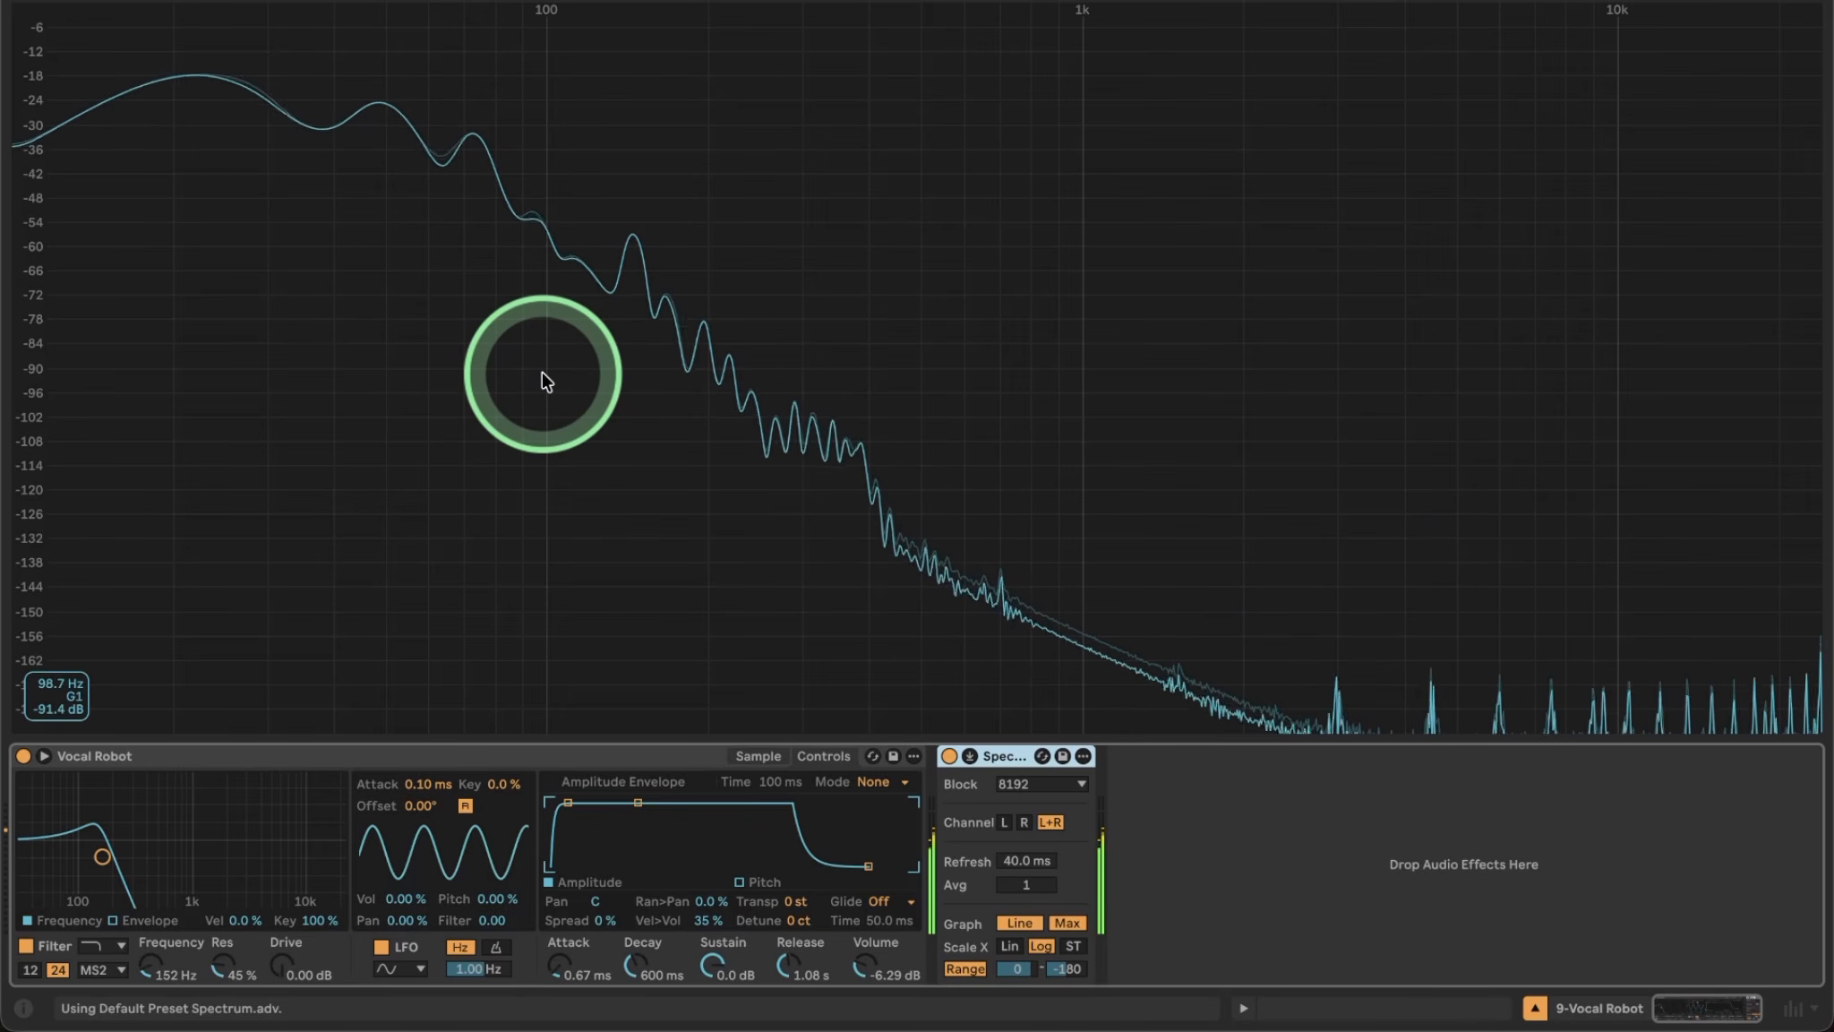
pyautogui.press('z')
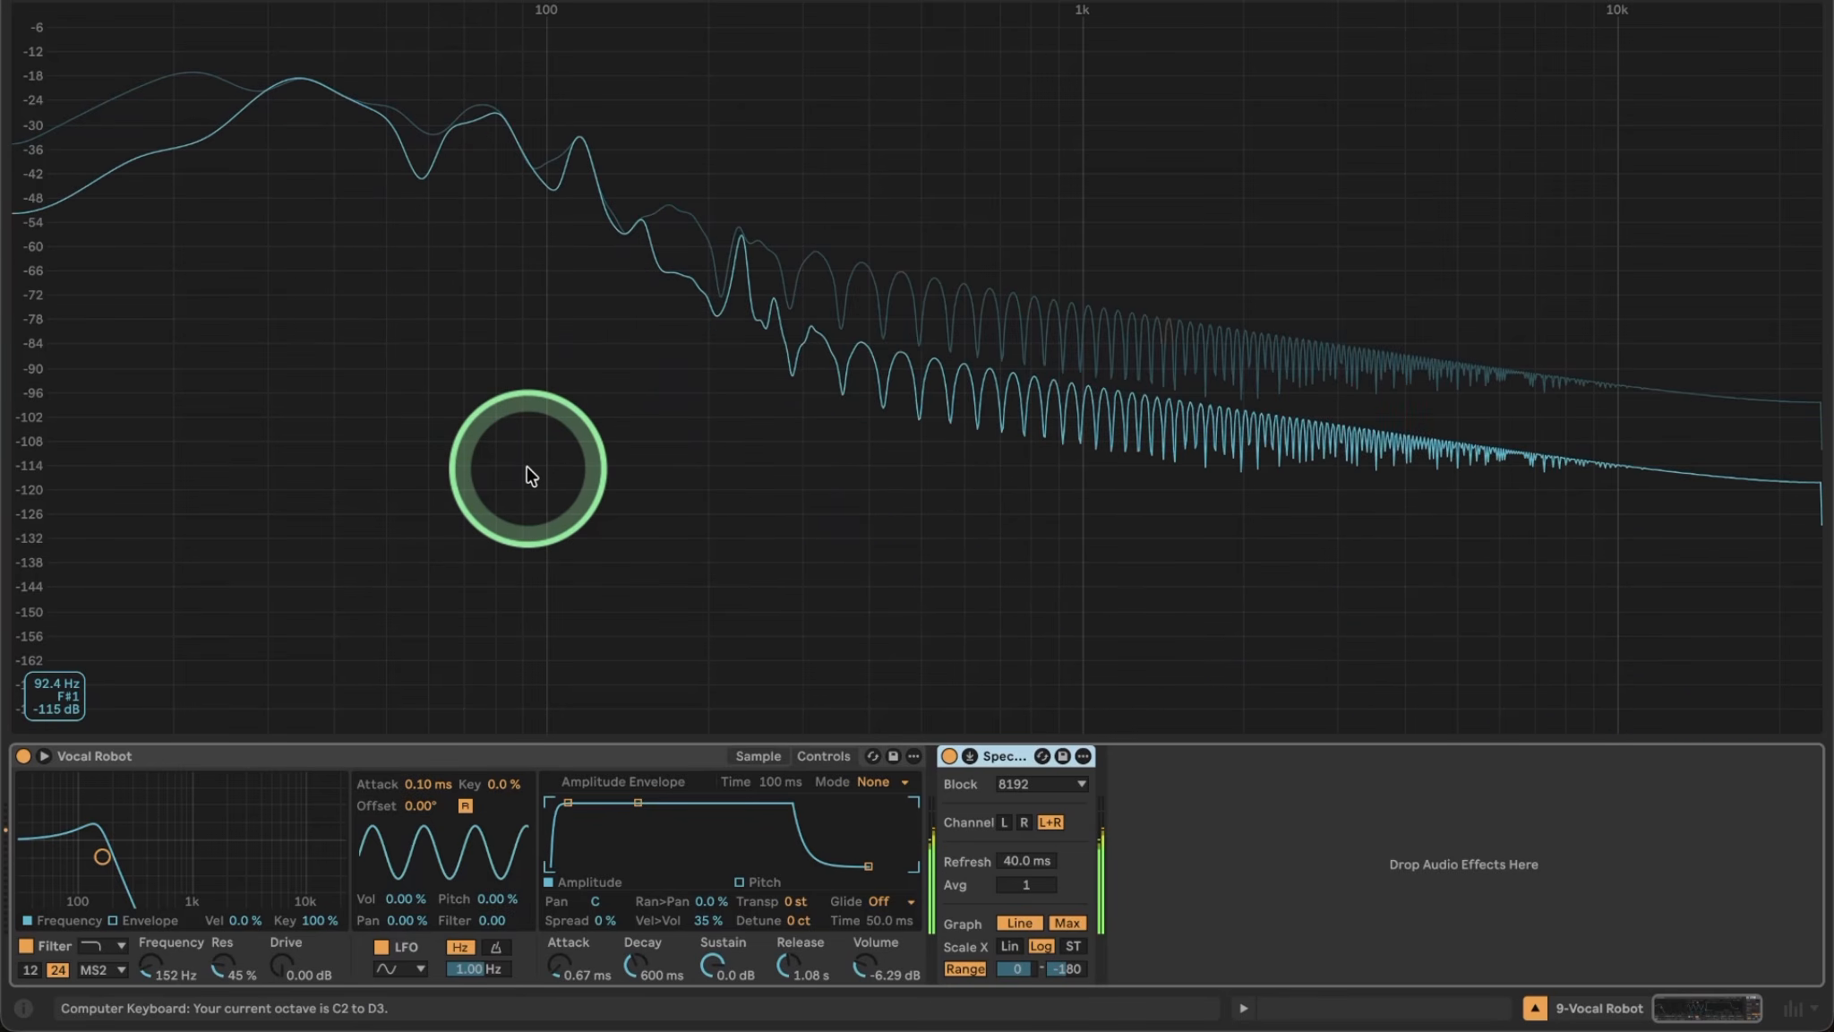
pyautogui.press('x')
pyautogui.press('z')
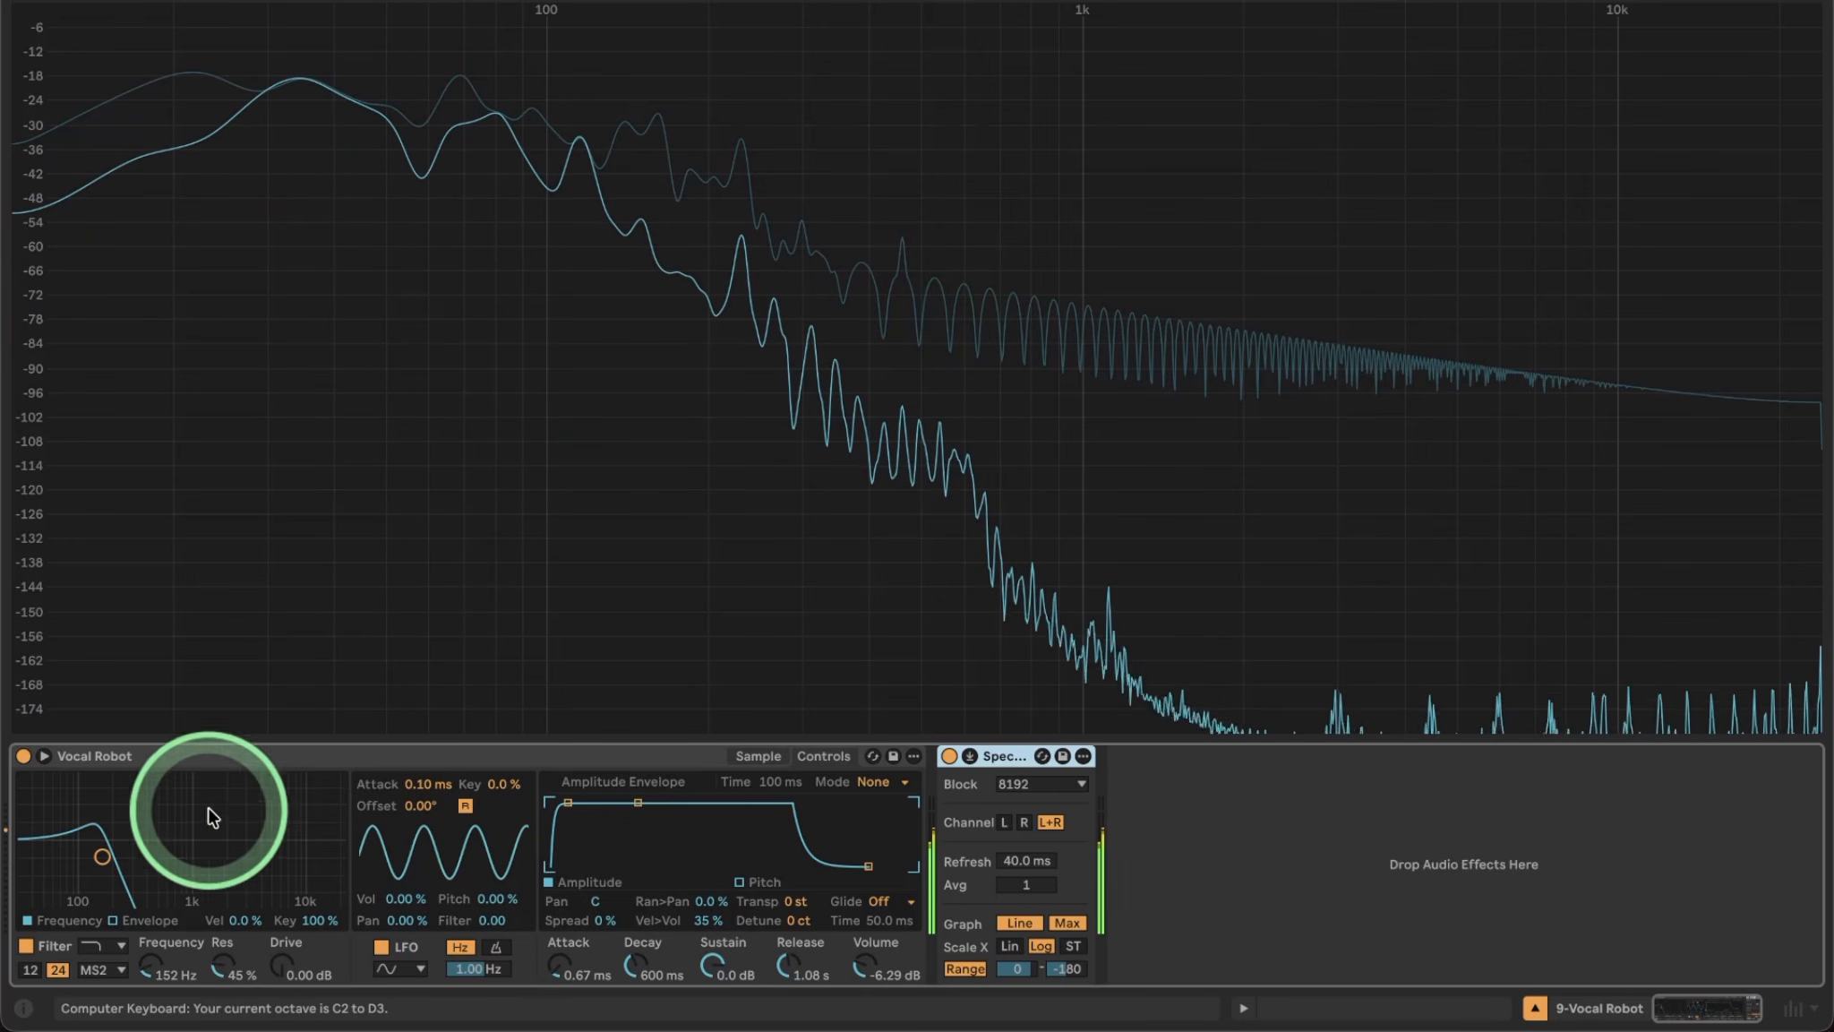
pyautogui.moveTo(102, 856)
pyautogui.mouseDown()
pyautogui.moveTo(278, 870)
pyautogui.moveTo(125, 876)
pyautogui.mouseUp()
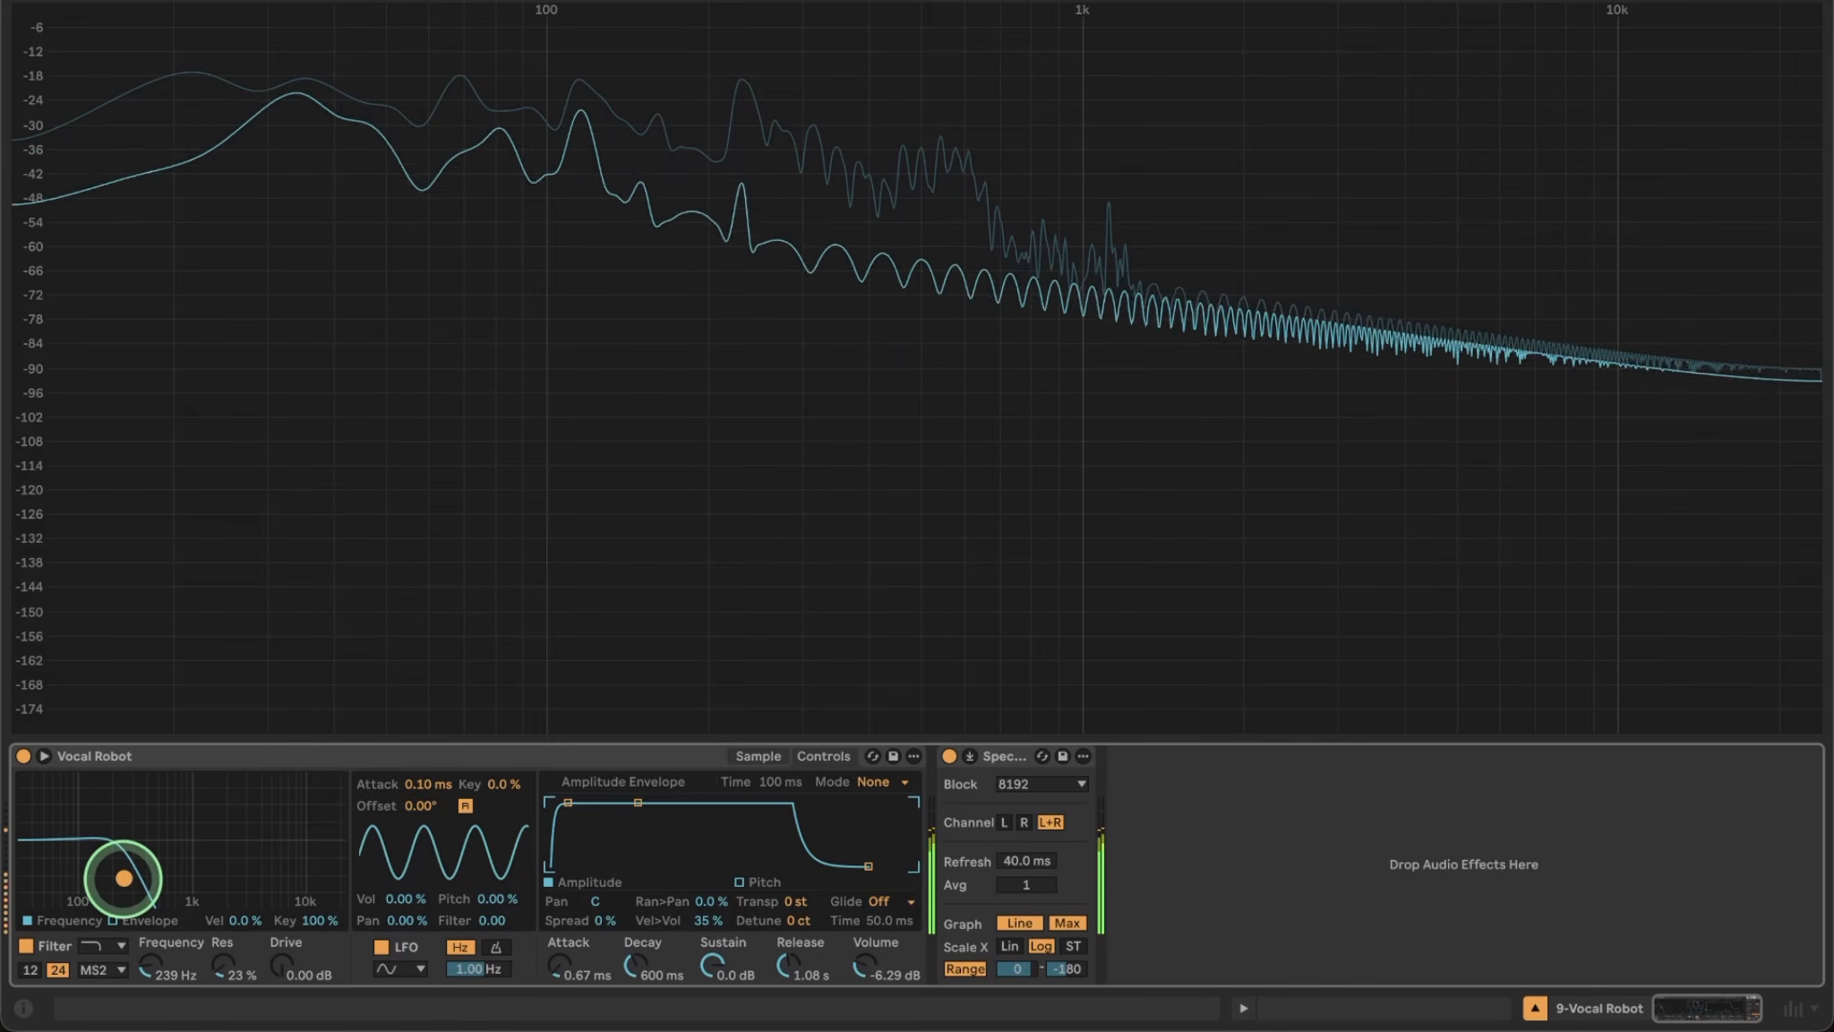
# Enable the filter envelope at amount 25 and widen the sample loop to 14.8%.
pyautogui.click(113, 920)
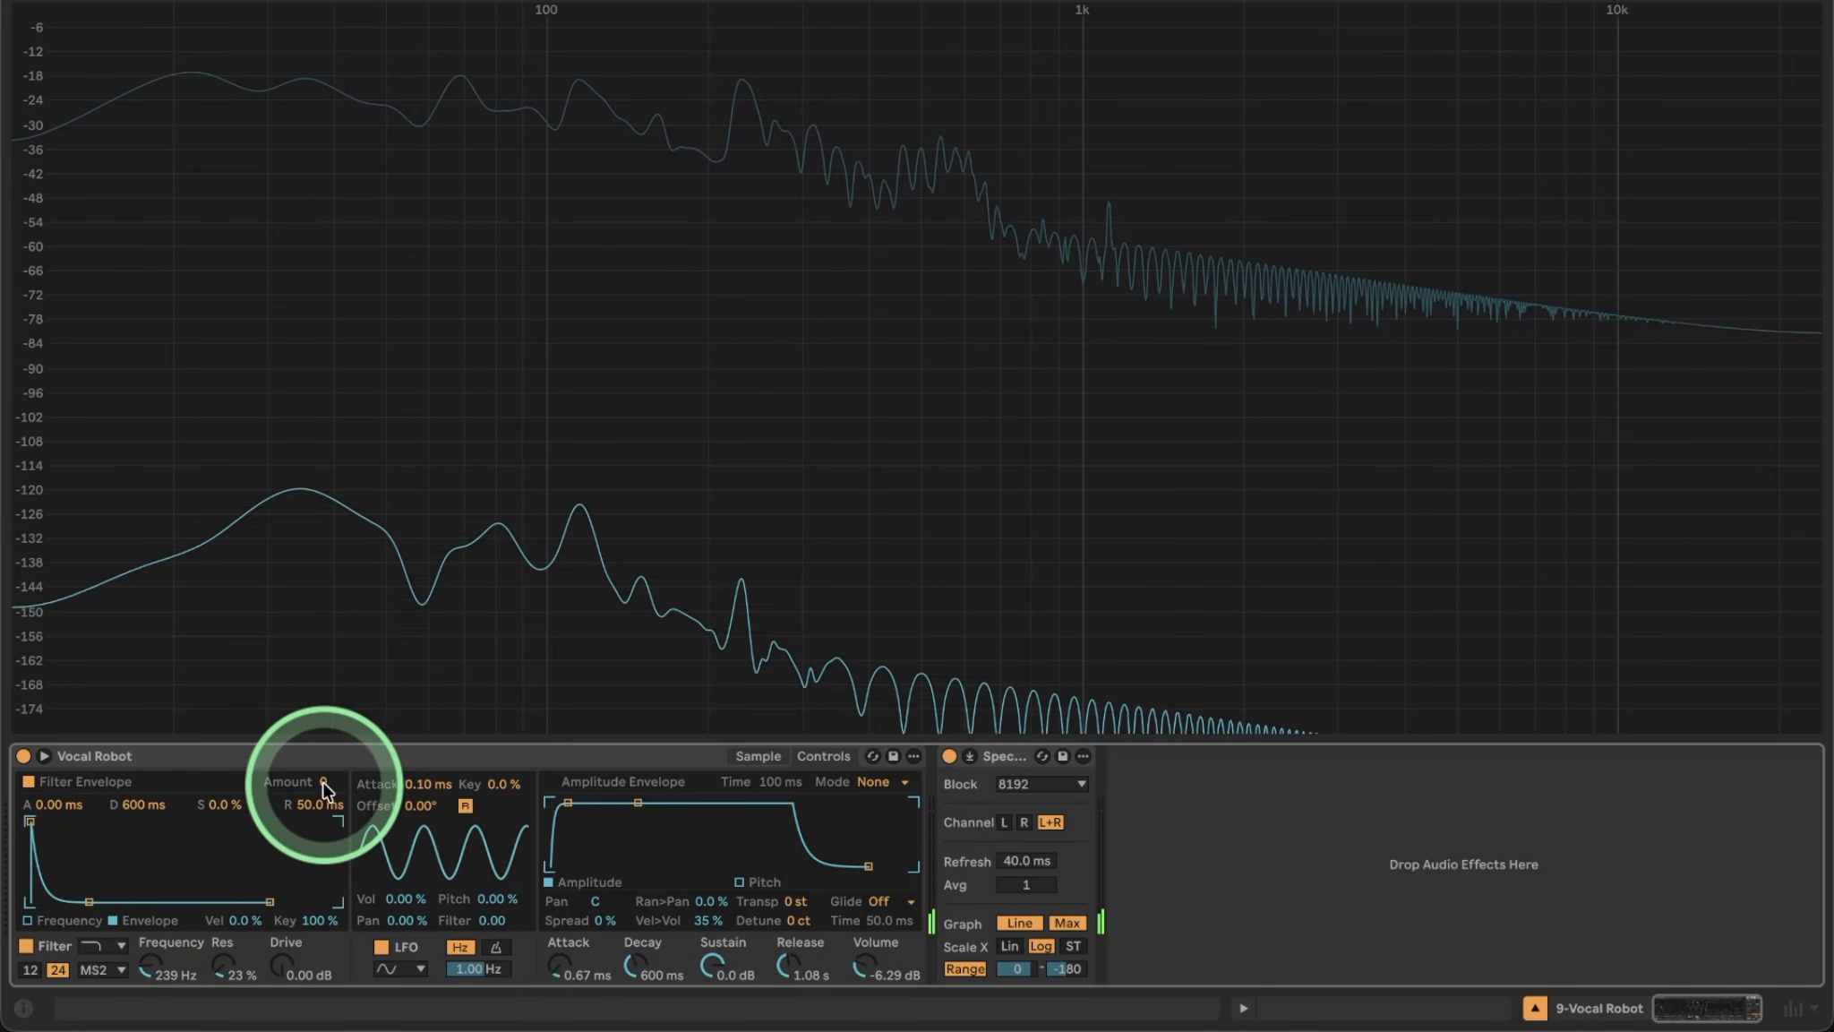
pyautogui.moveTo(324, 783); pyautogui.dragTo(325, 783)
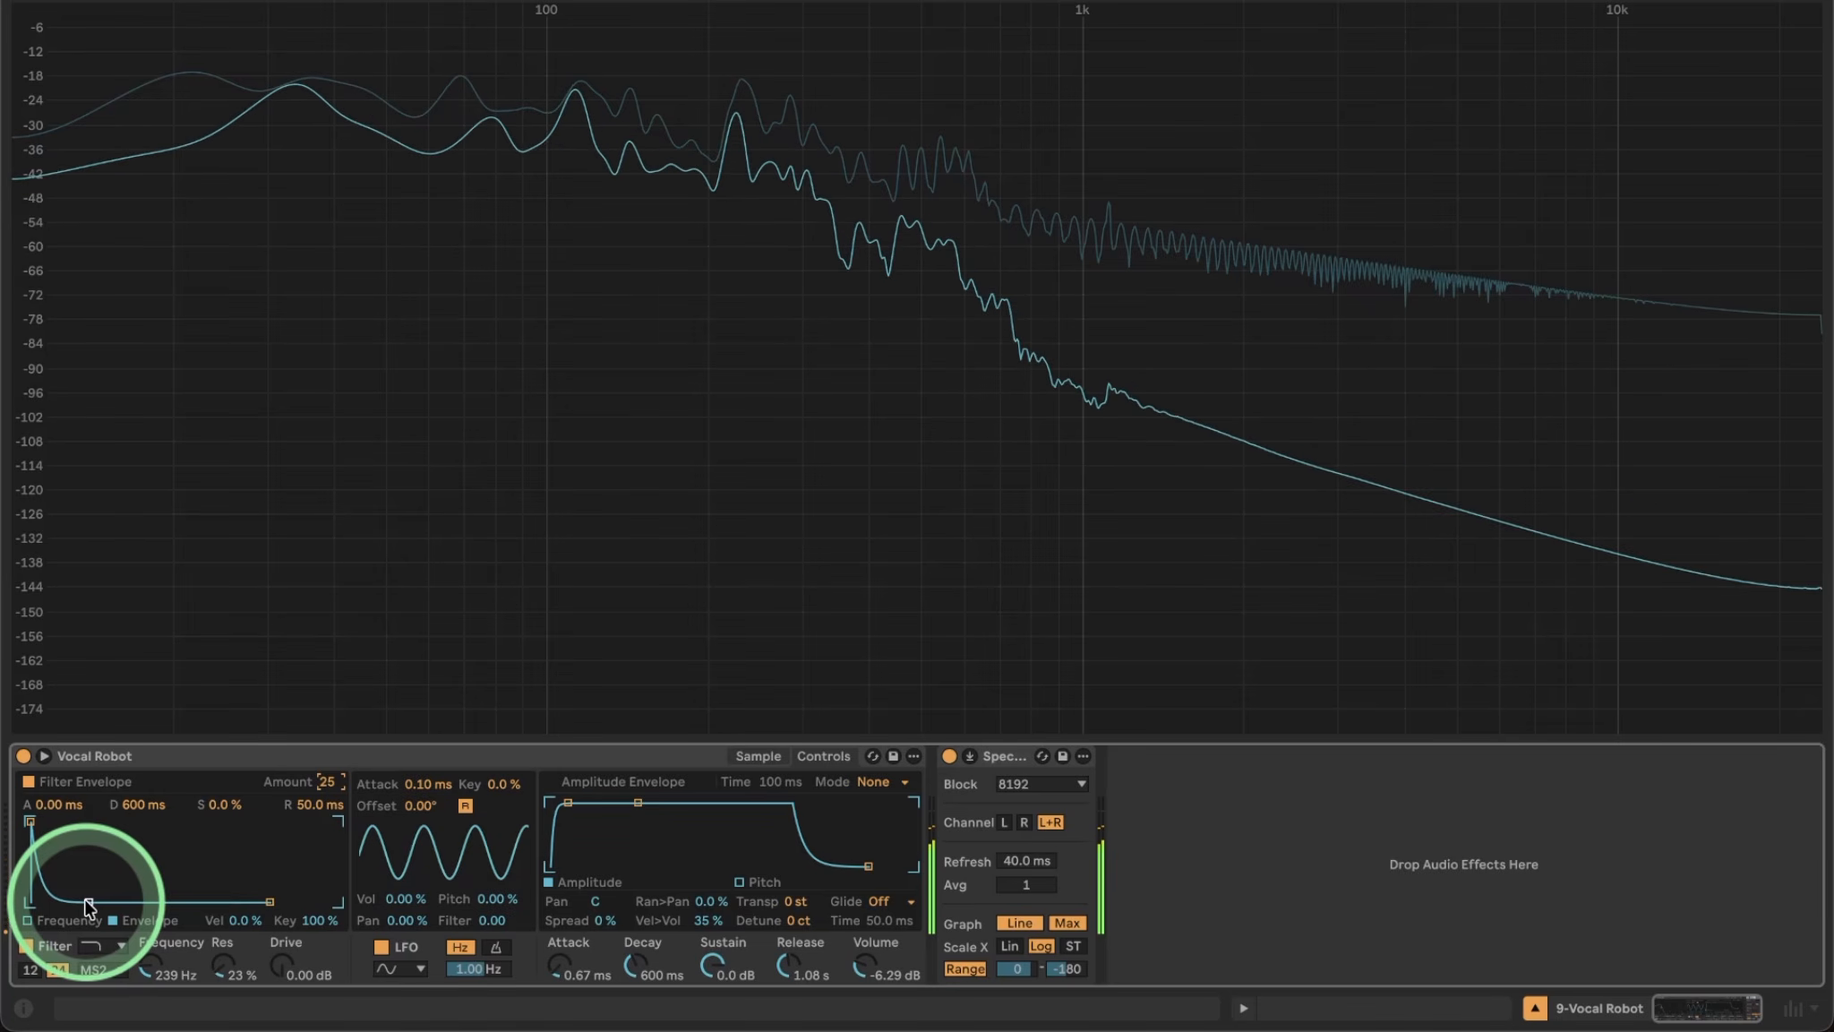
pyautogui.click(271, 918)
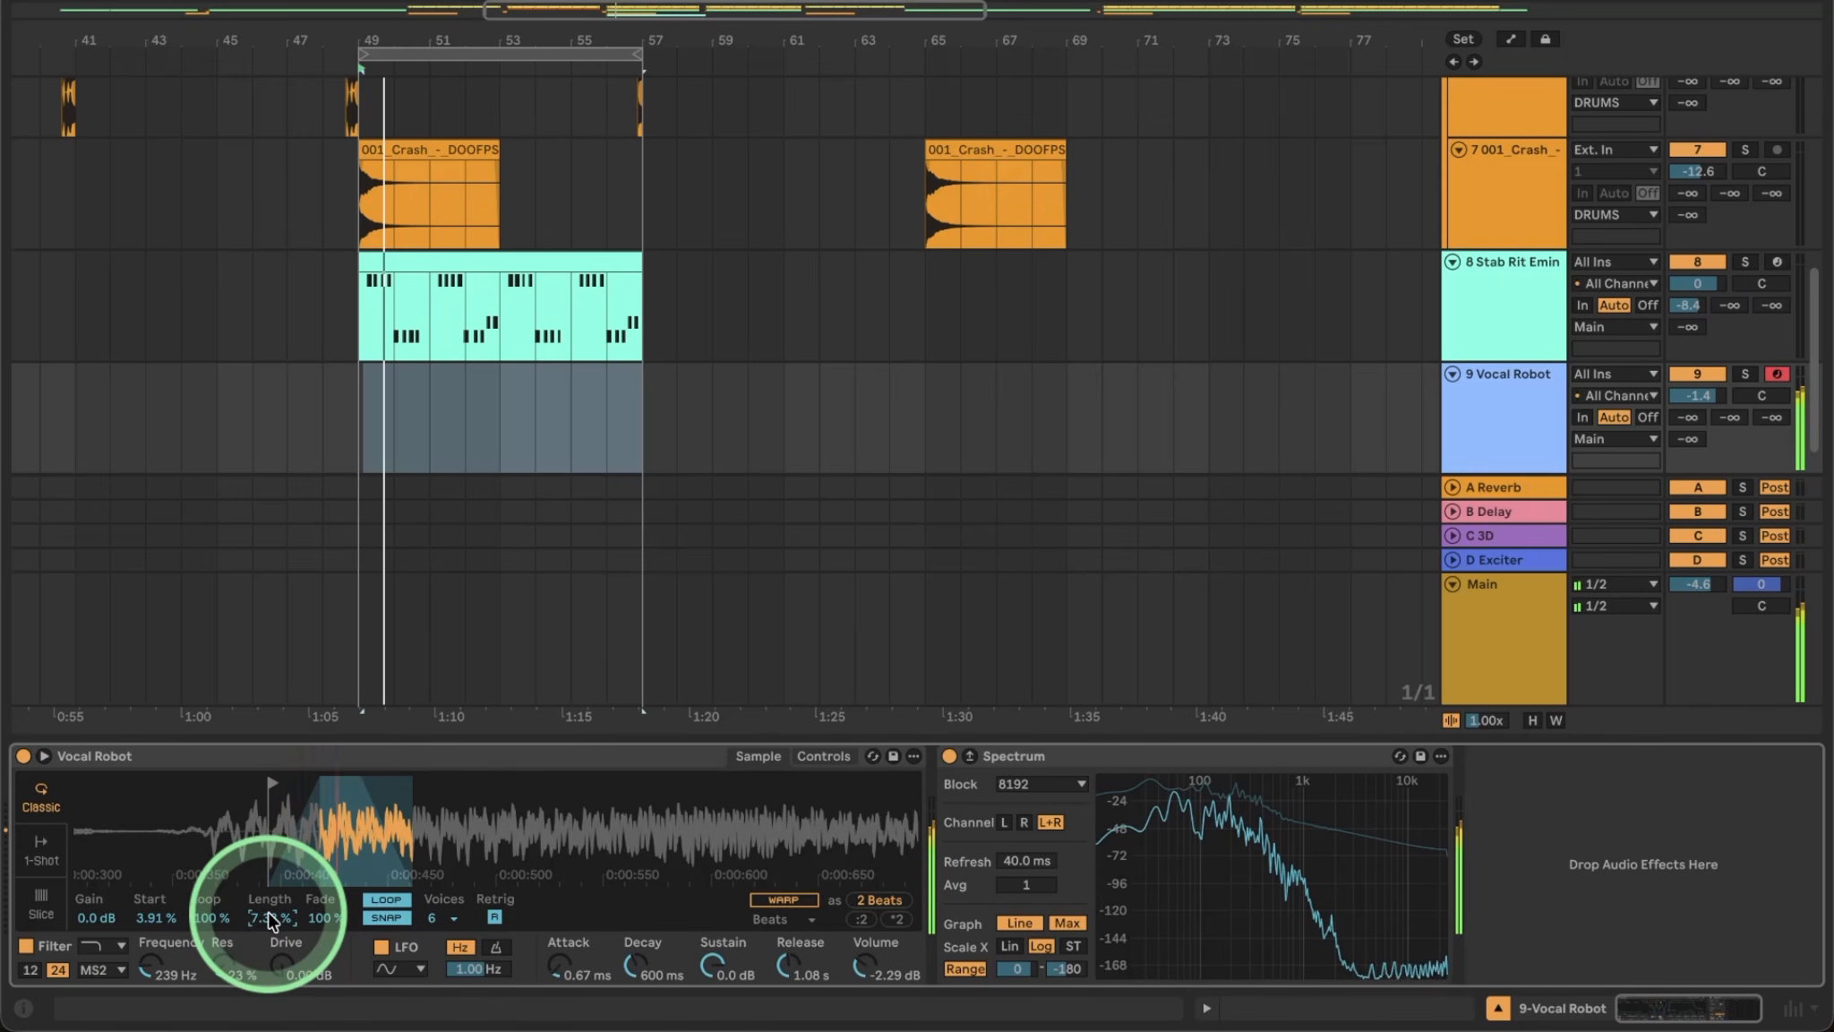
pyautogui.moveTo(272, 918)
pyautogui.mouseDown()
pyautogui.moveTo(271, 883)
pyautogui.moveTo(272, 921)
pyautogui.mouseUp()
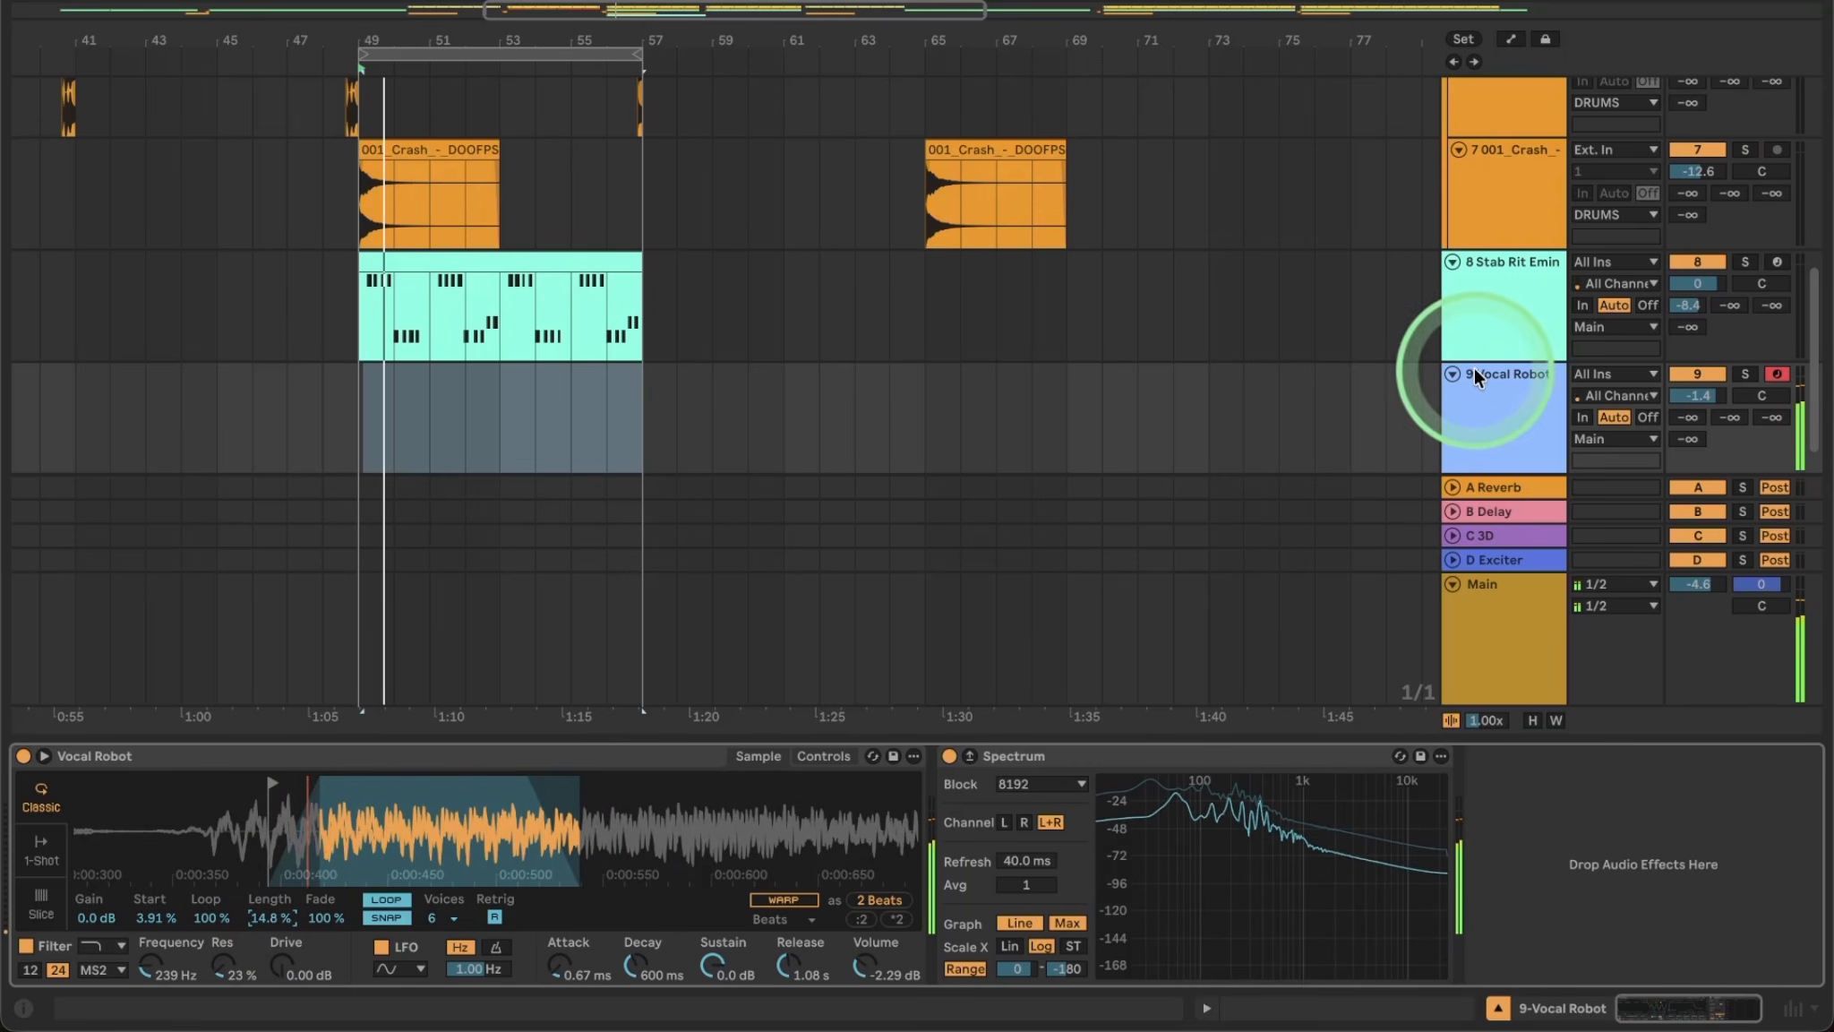
# Set the Vocal Robot filter envelope to amount 15 with a 279 ms attack, and cutoff to 188 Hz.
pyautogui.click(1547, 387)
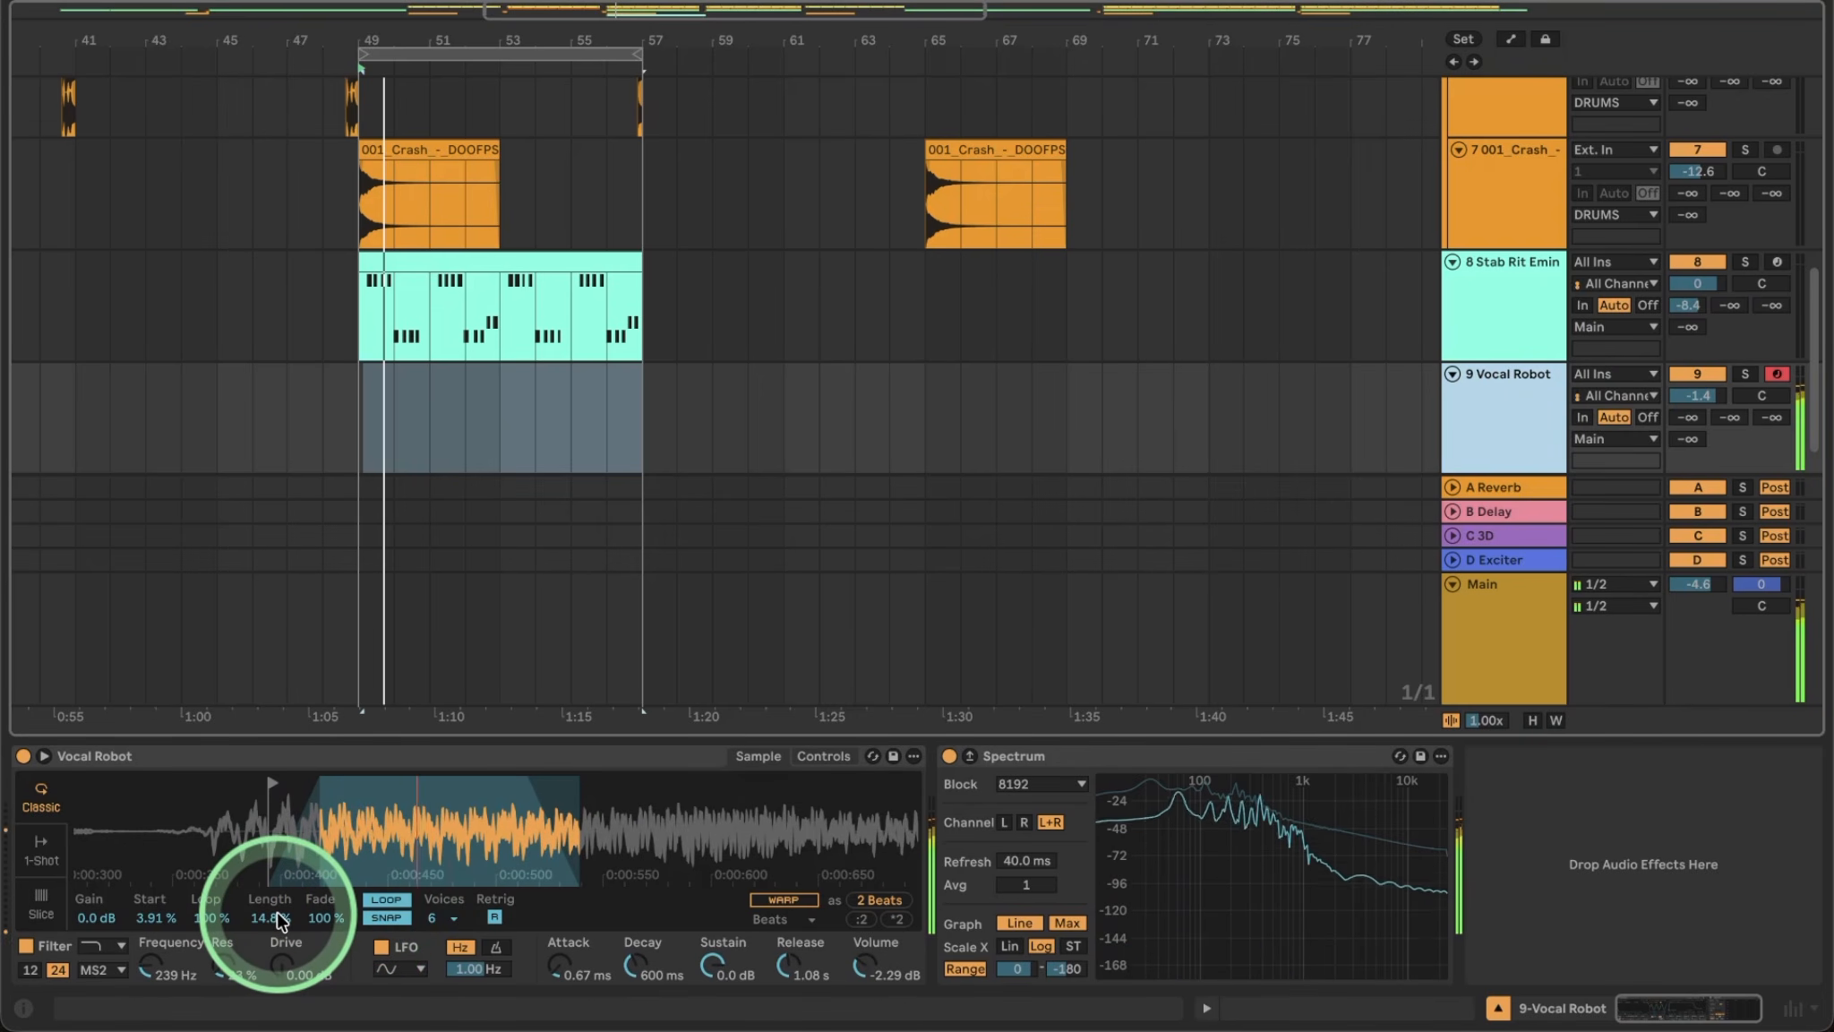
pyautogui.click(1086, 775)
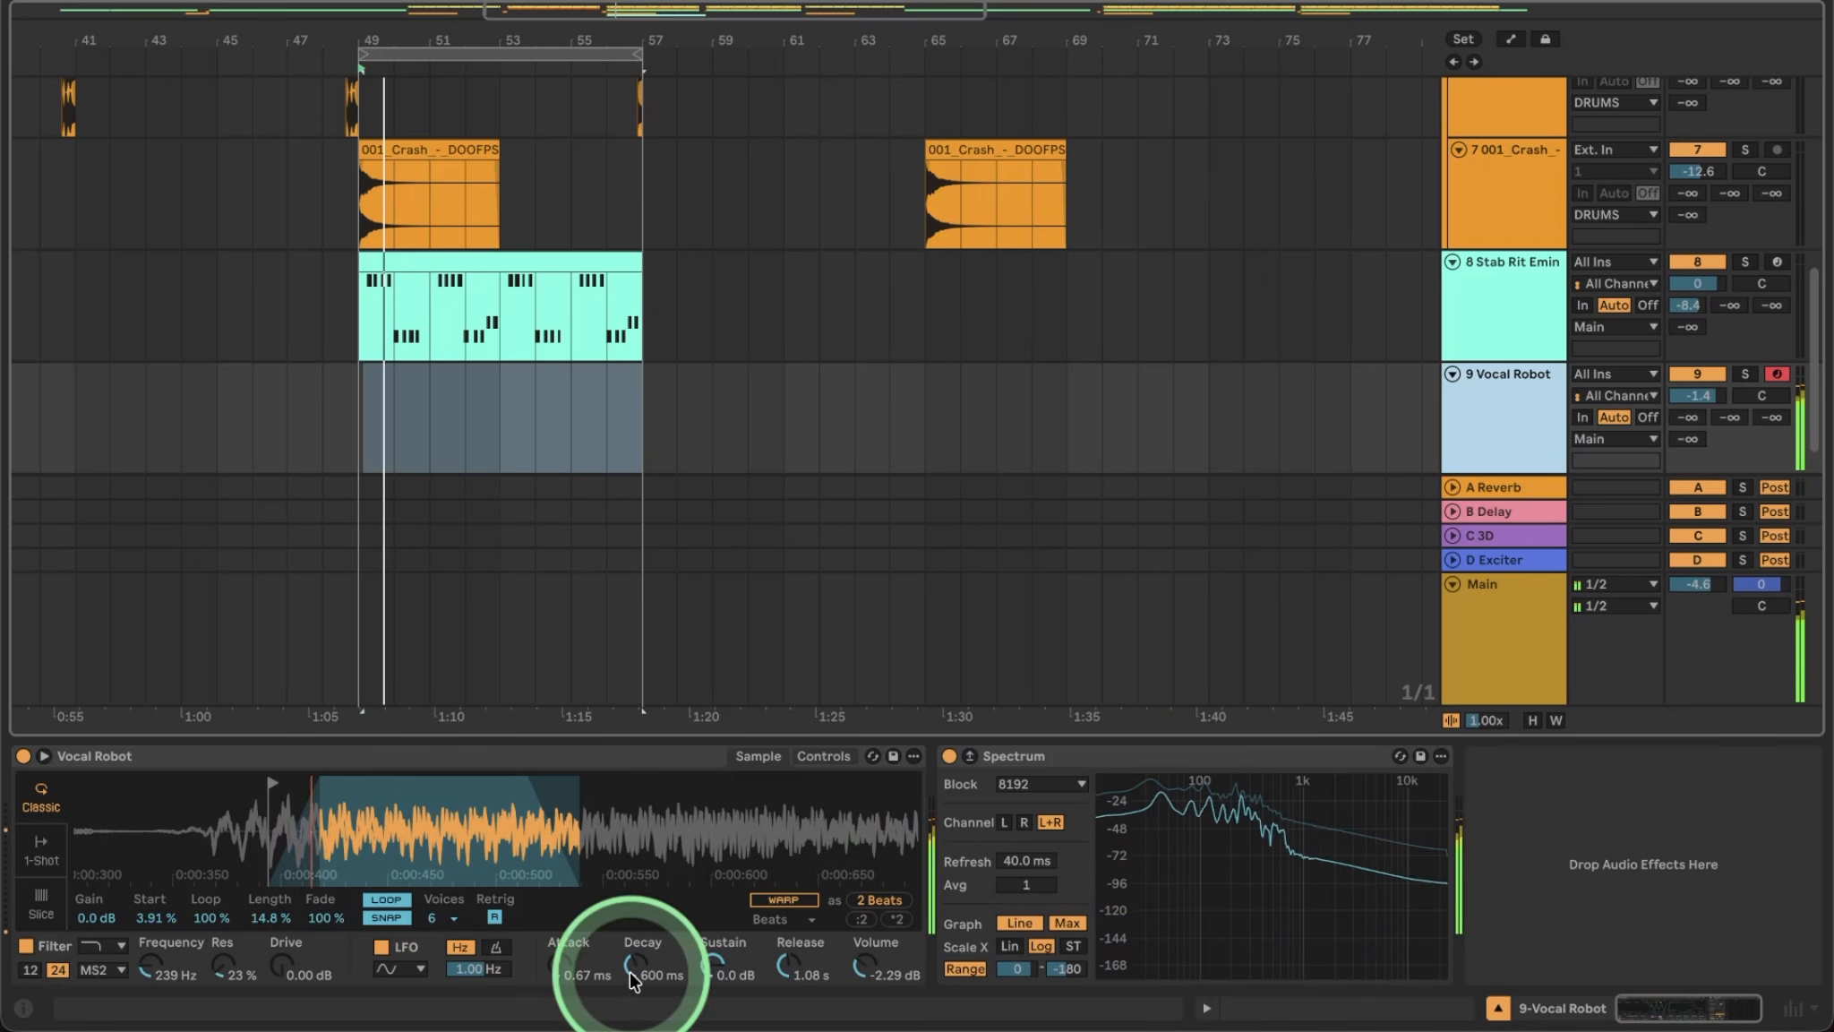
pyautogui.click(841, 758)
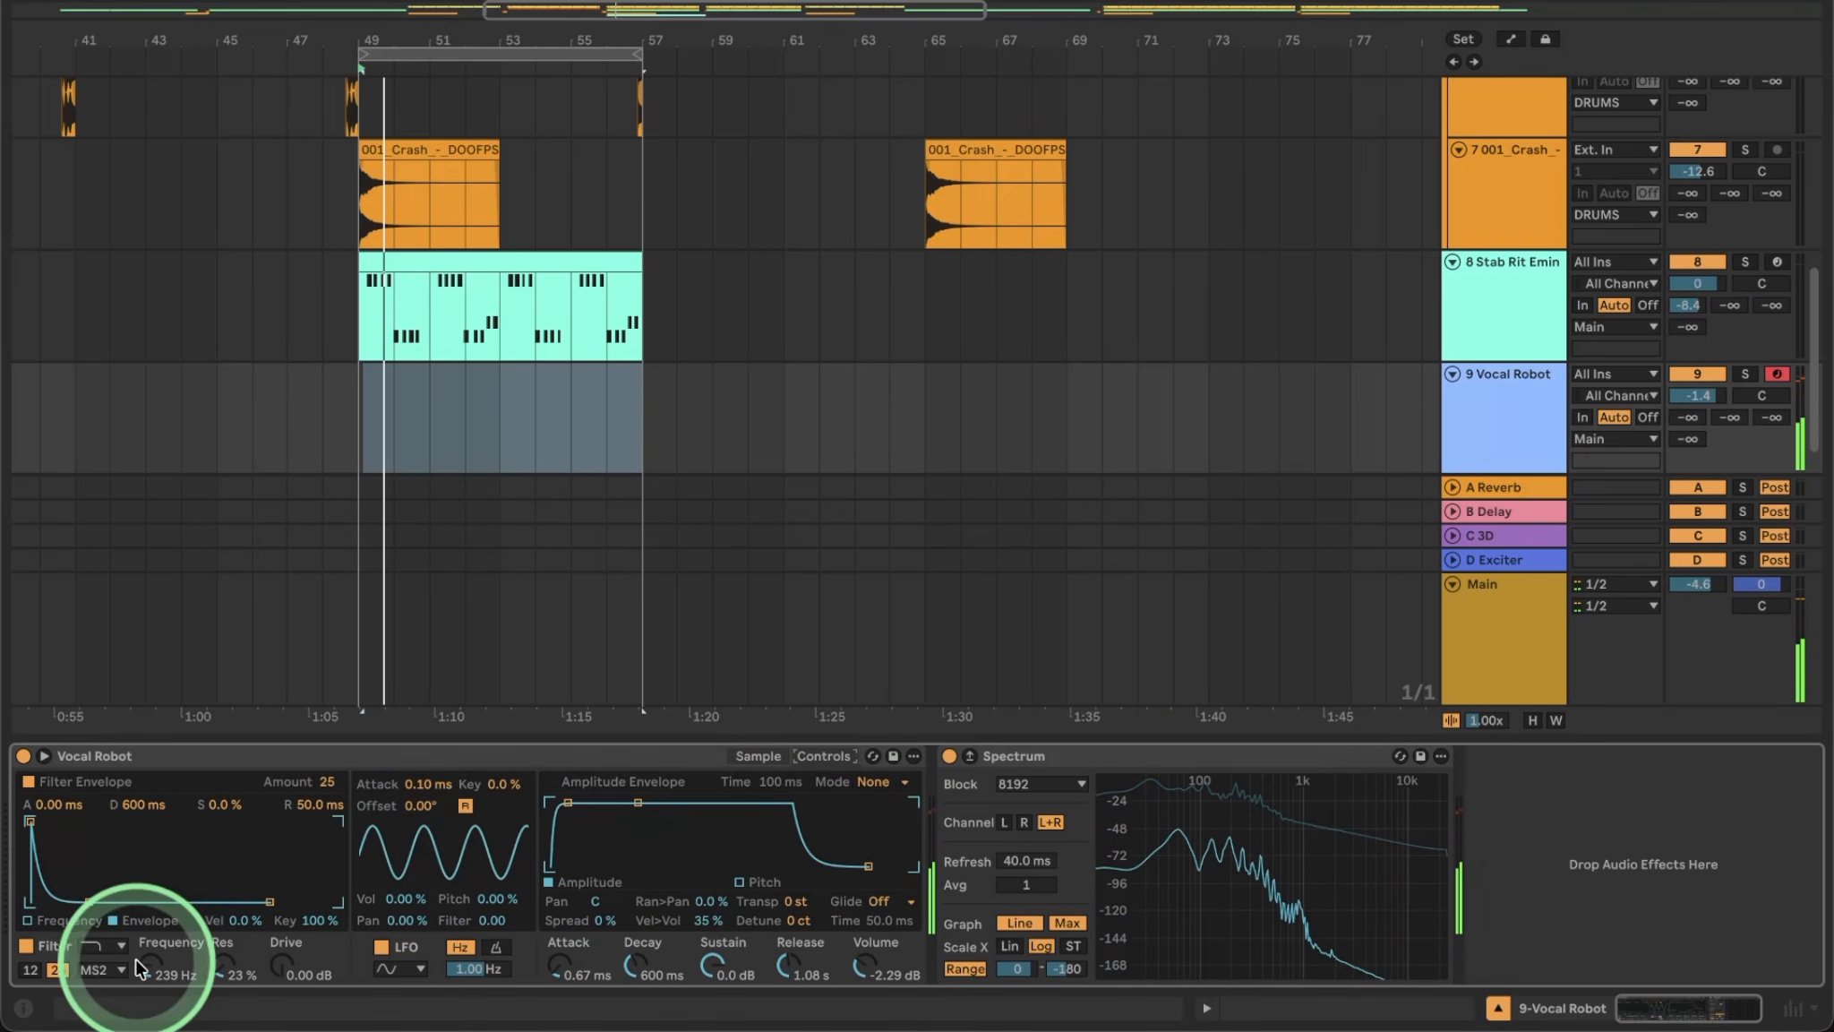
pyautogui.moveTo(338, 785); pyautogui.dragTo(339, 789)
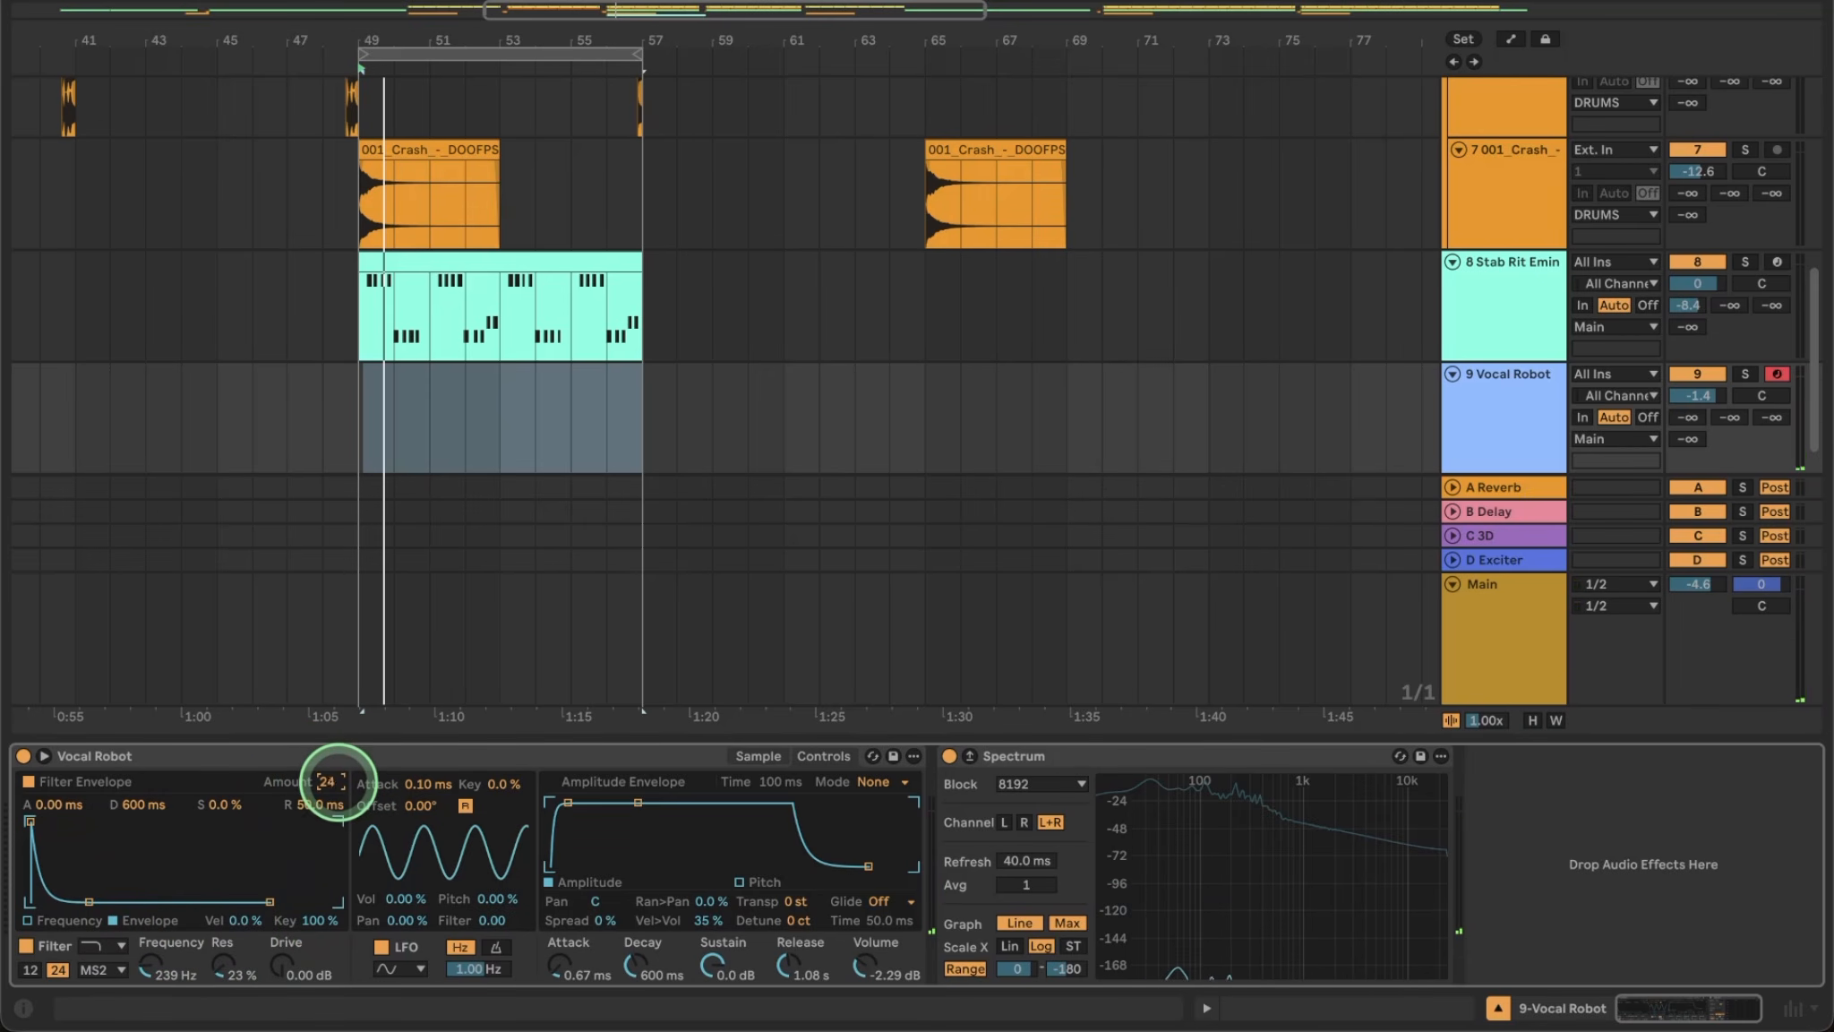
pyautogui.click(31, 821)
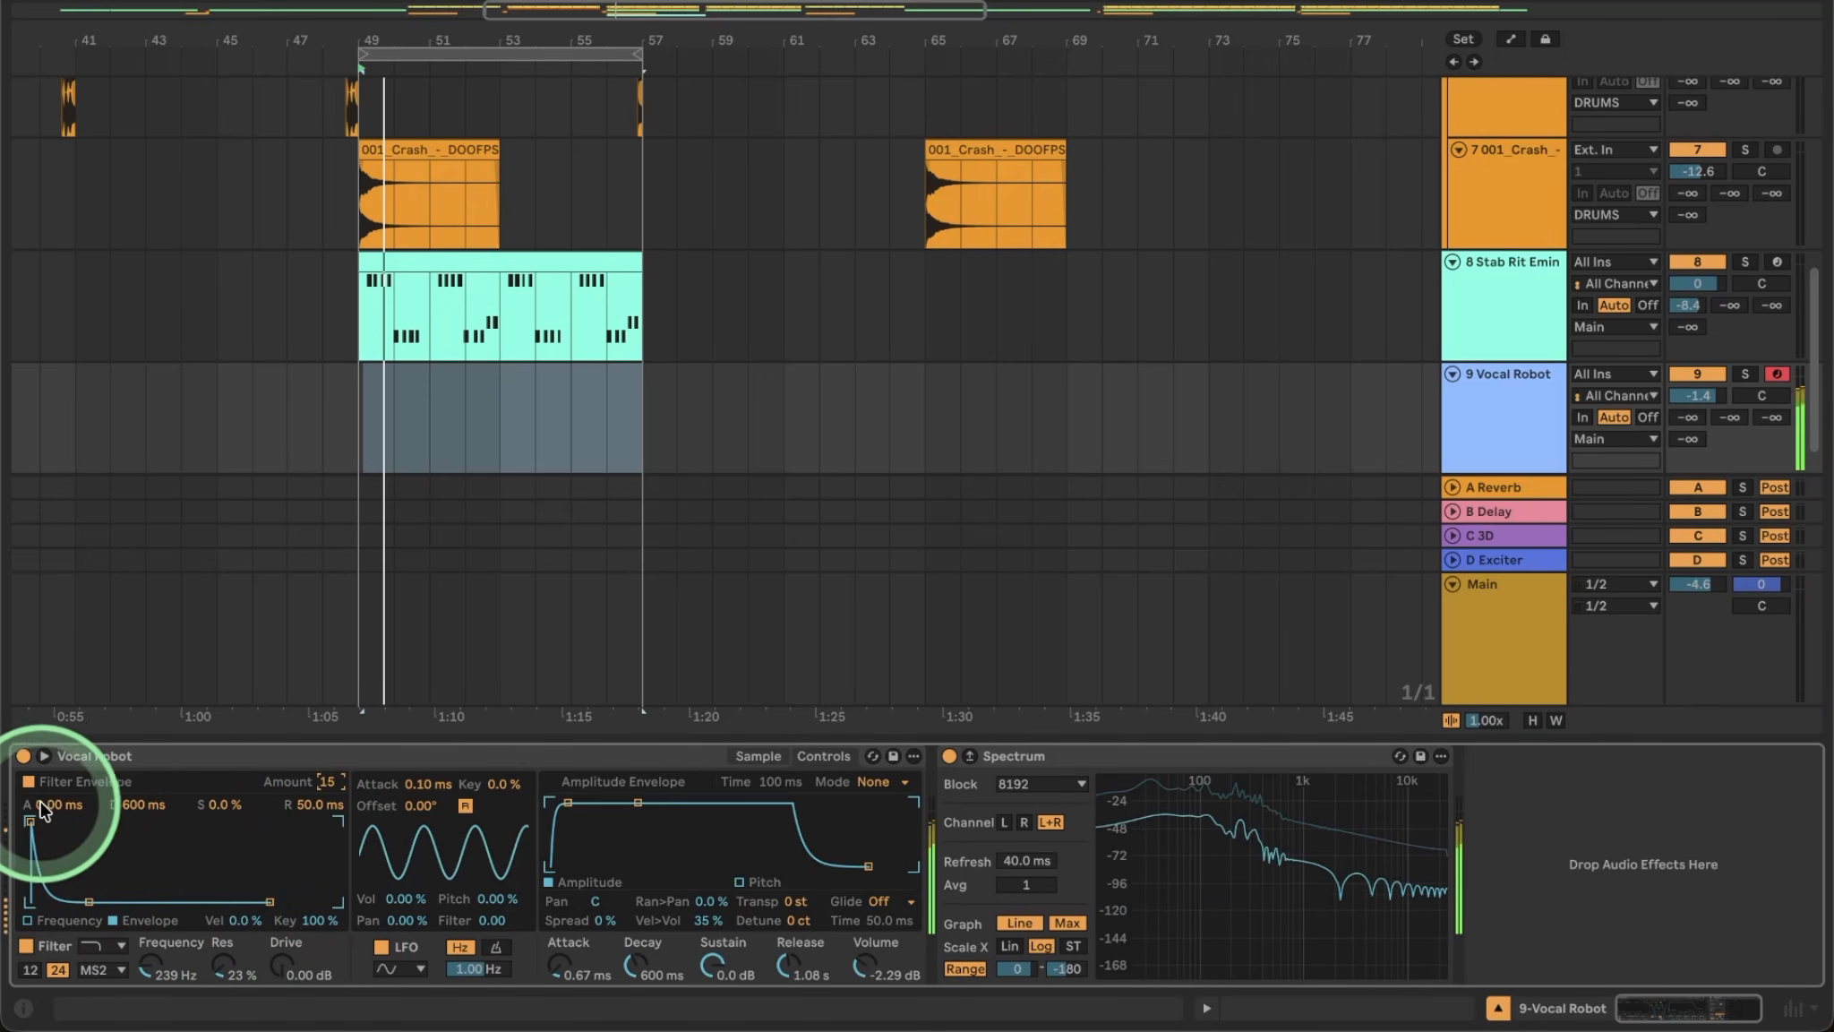
pyautogui.moveTo(91, 821)
pyautogui.mouseDown()
pyautogui.moveTo(90, 786)
pyautogui.moveTo(73, 958)
pyautogui.moveTo(131, 790)
pyautogui.moveTo(97, 829)
pyautogui.mouseUp()
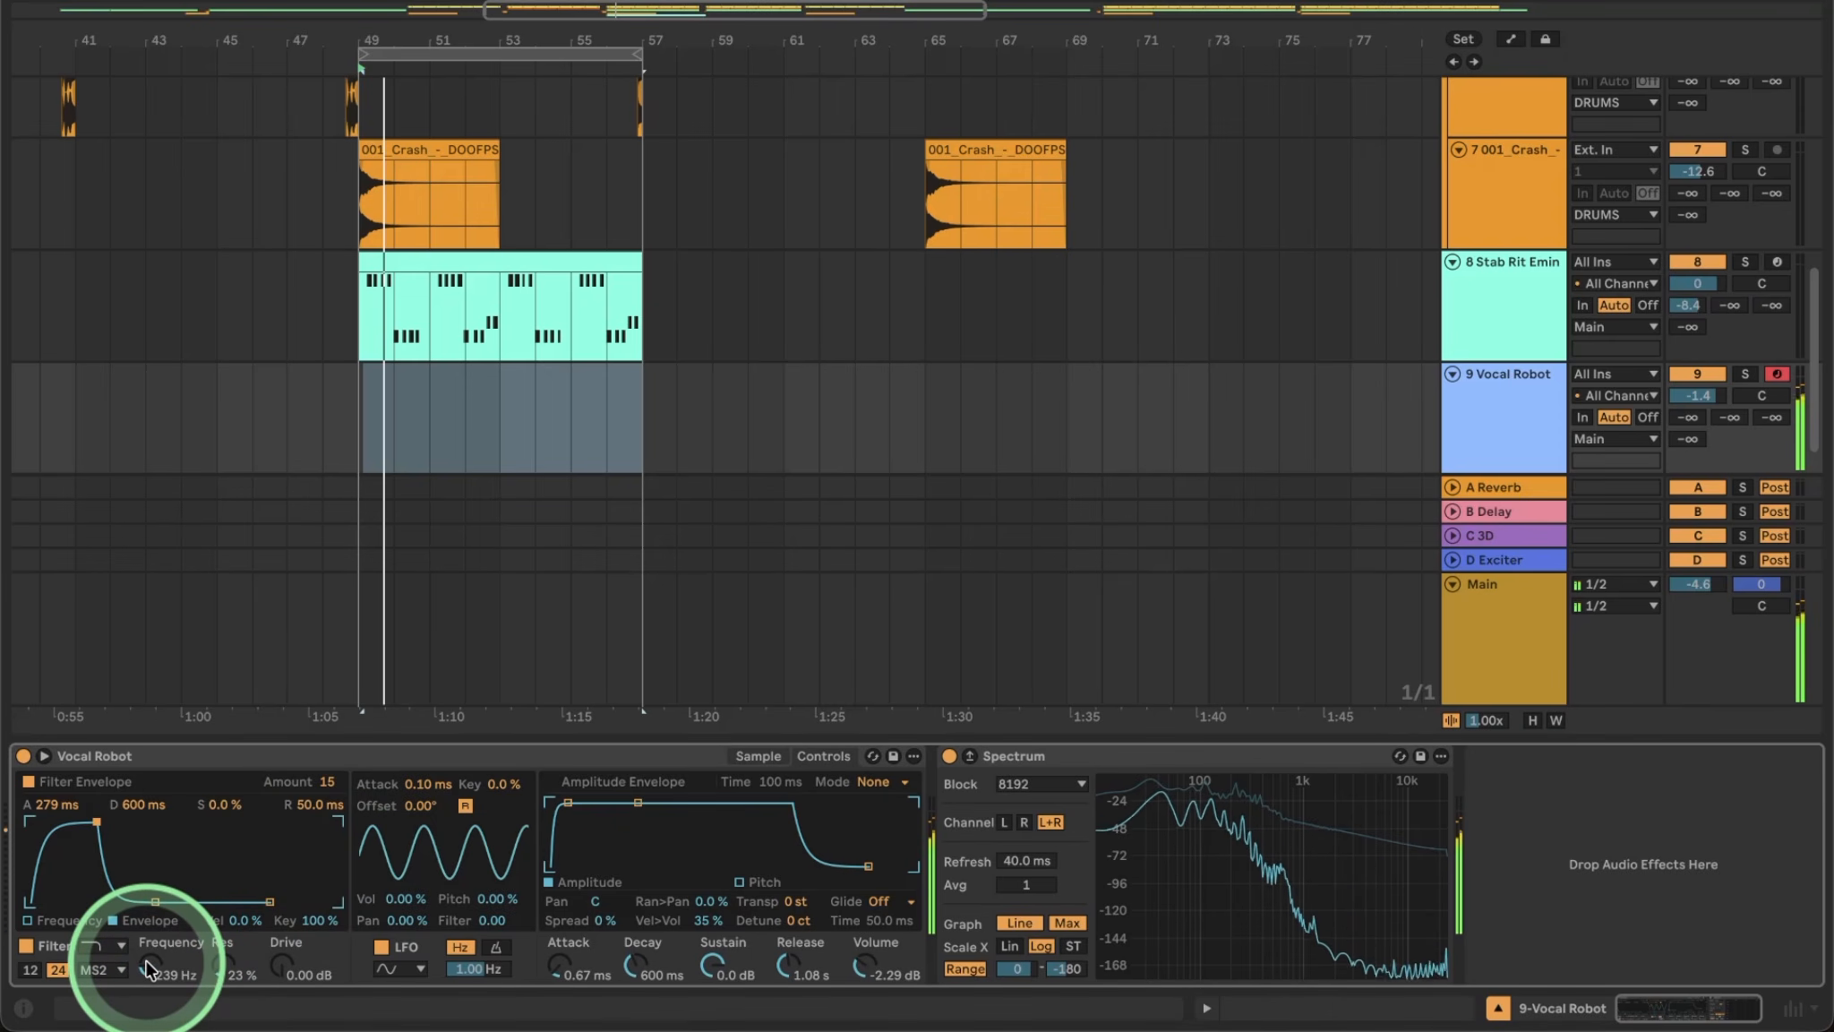
pyautogui.moveTo(148, 967); pyautogui.dragTo(146, 960)
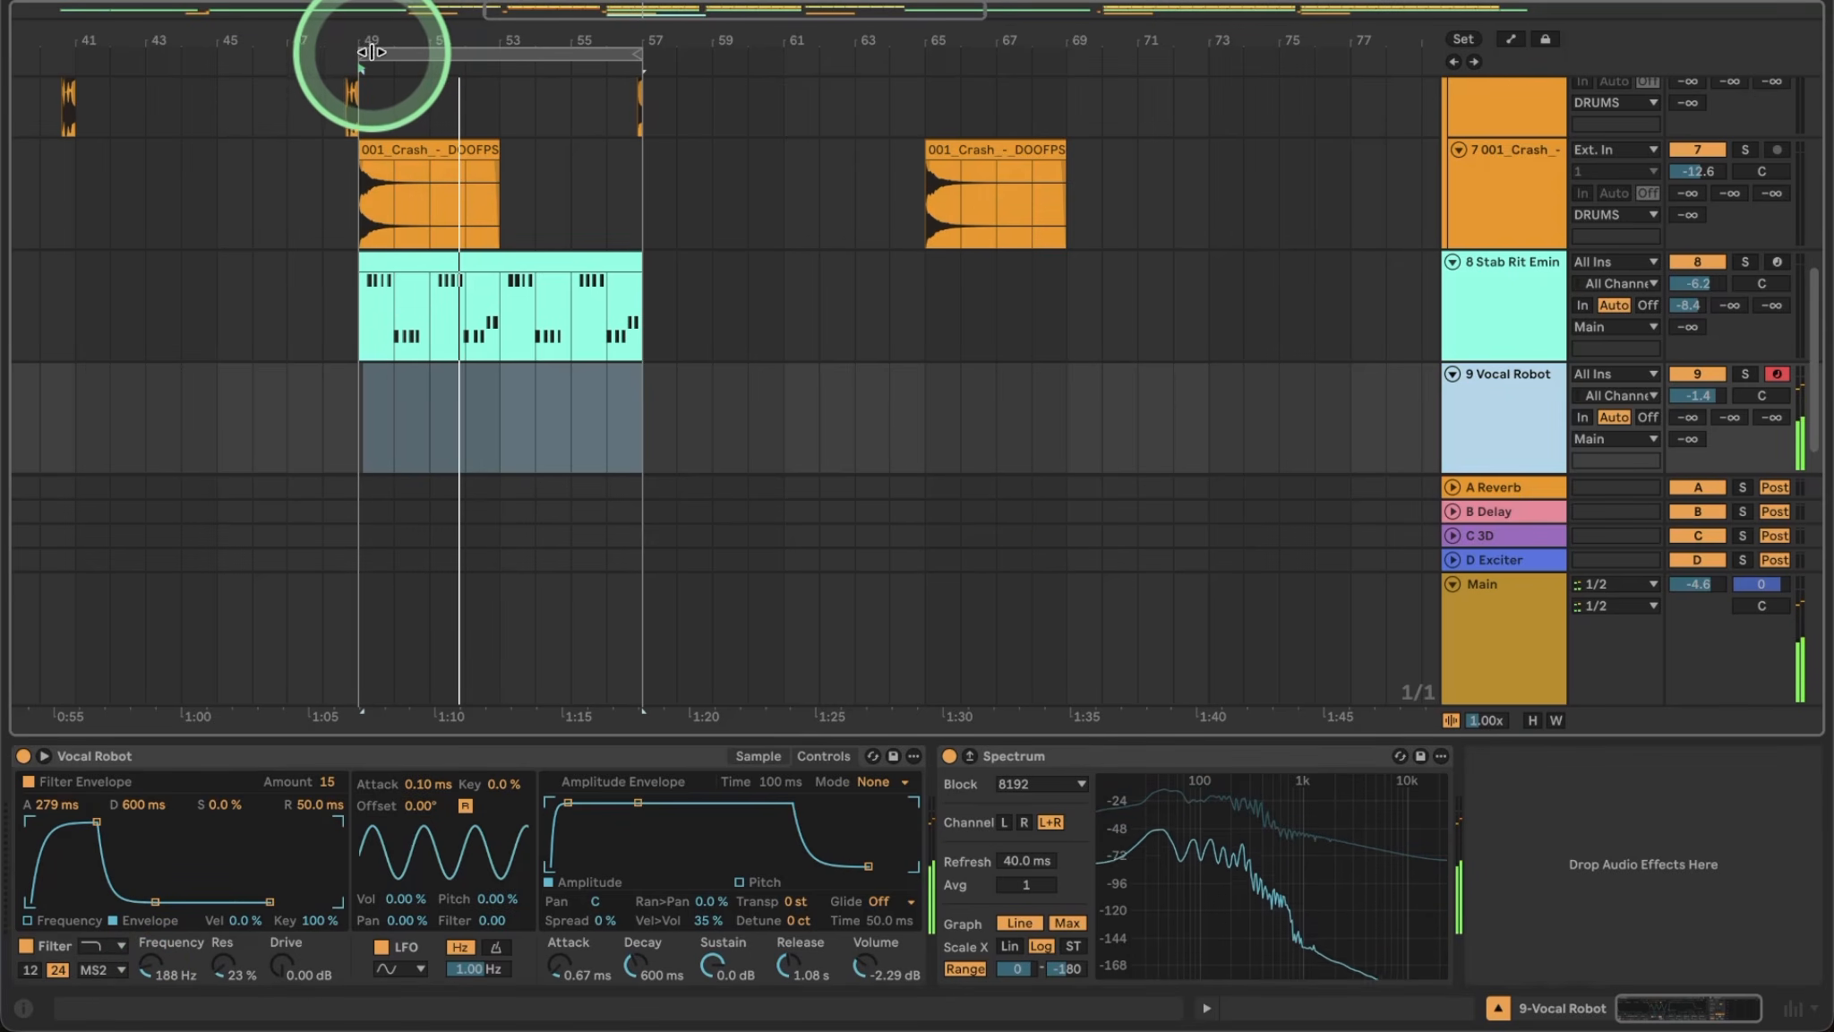
# Record notes into Vocal Robot over the loop and trim the new clip to start at bar 53.
pyautogui.click(368, 53)
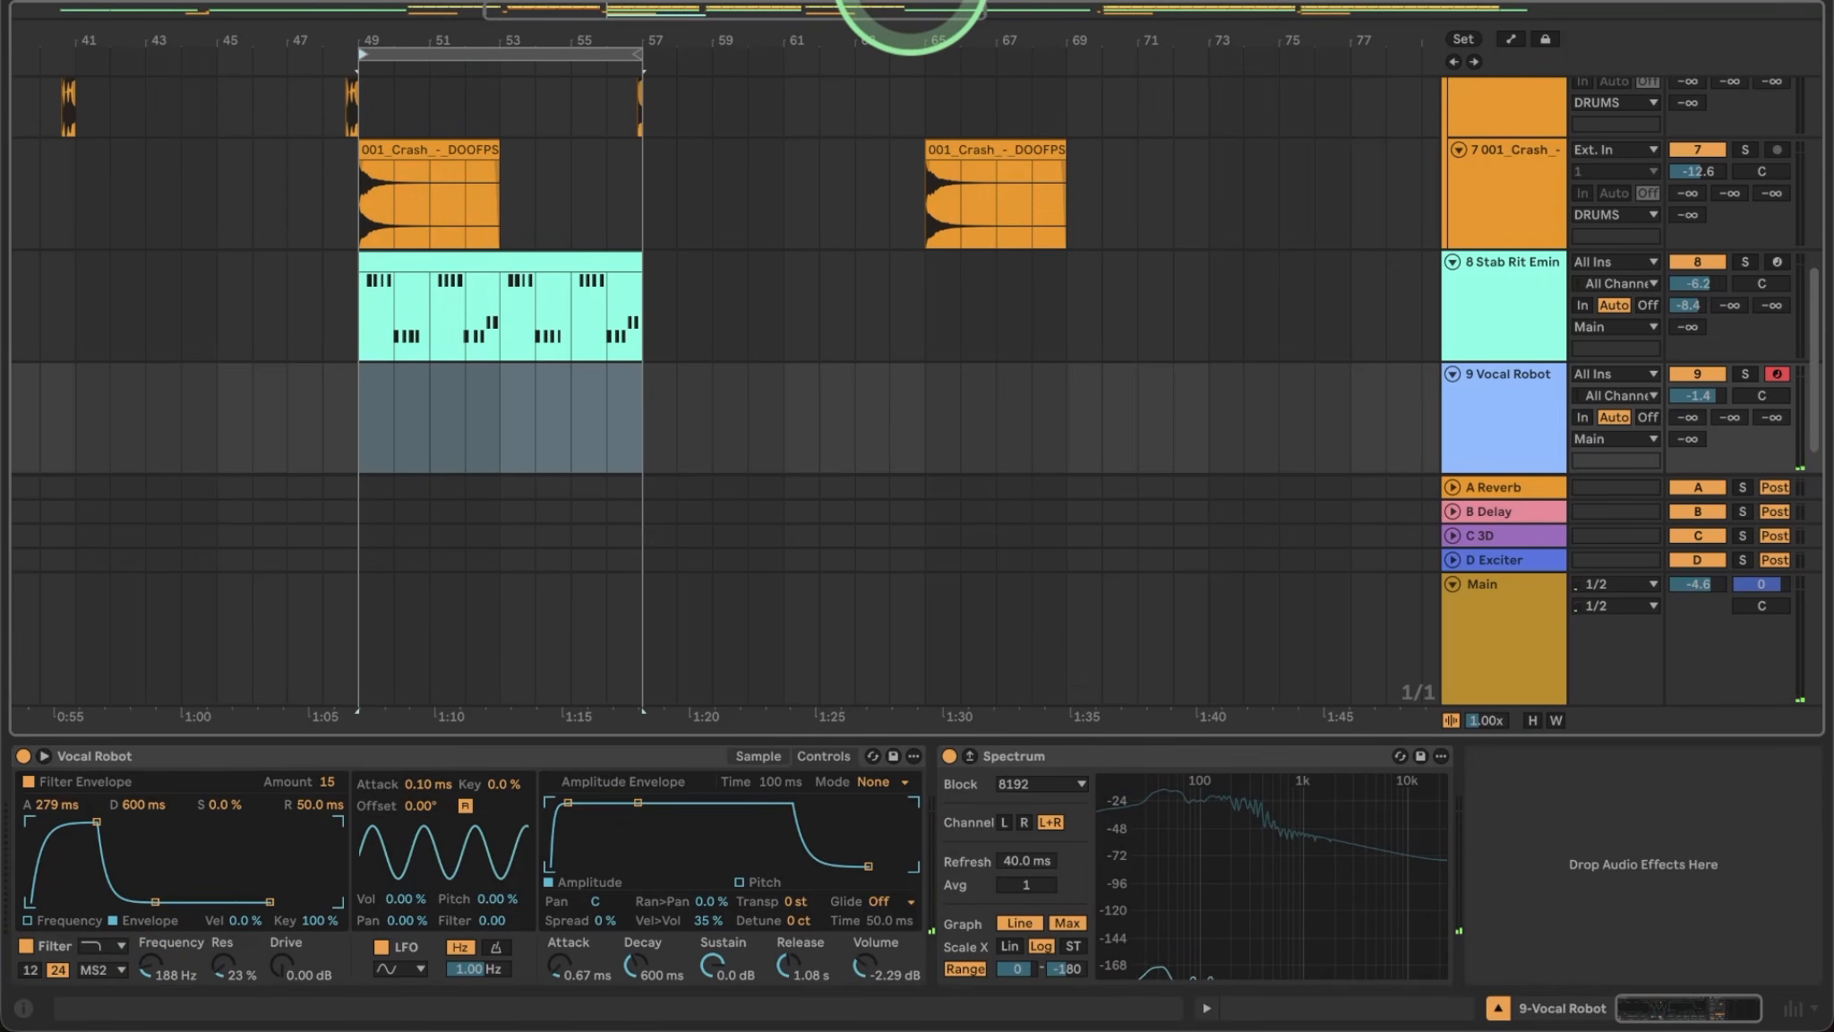
pyautogui.click(910, 0)
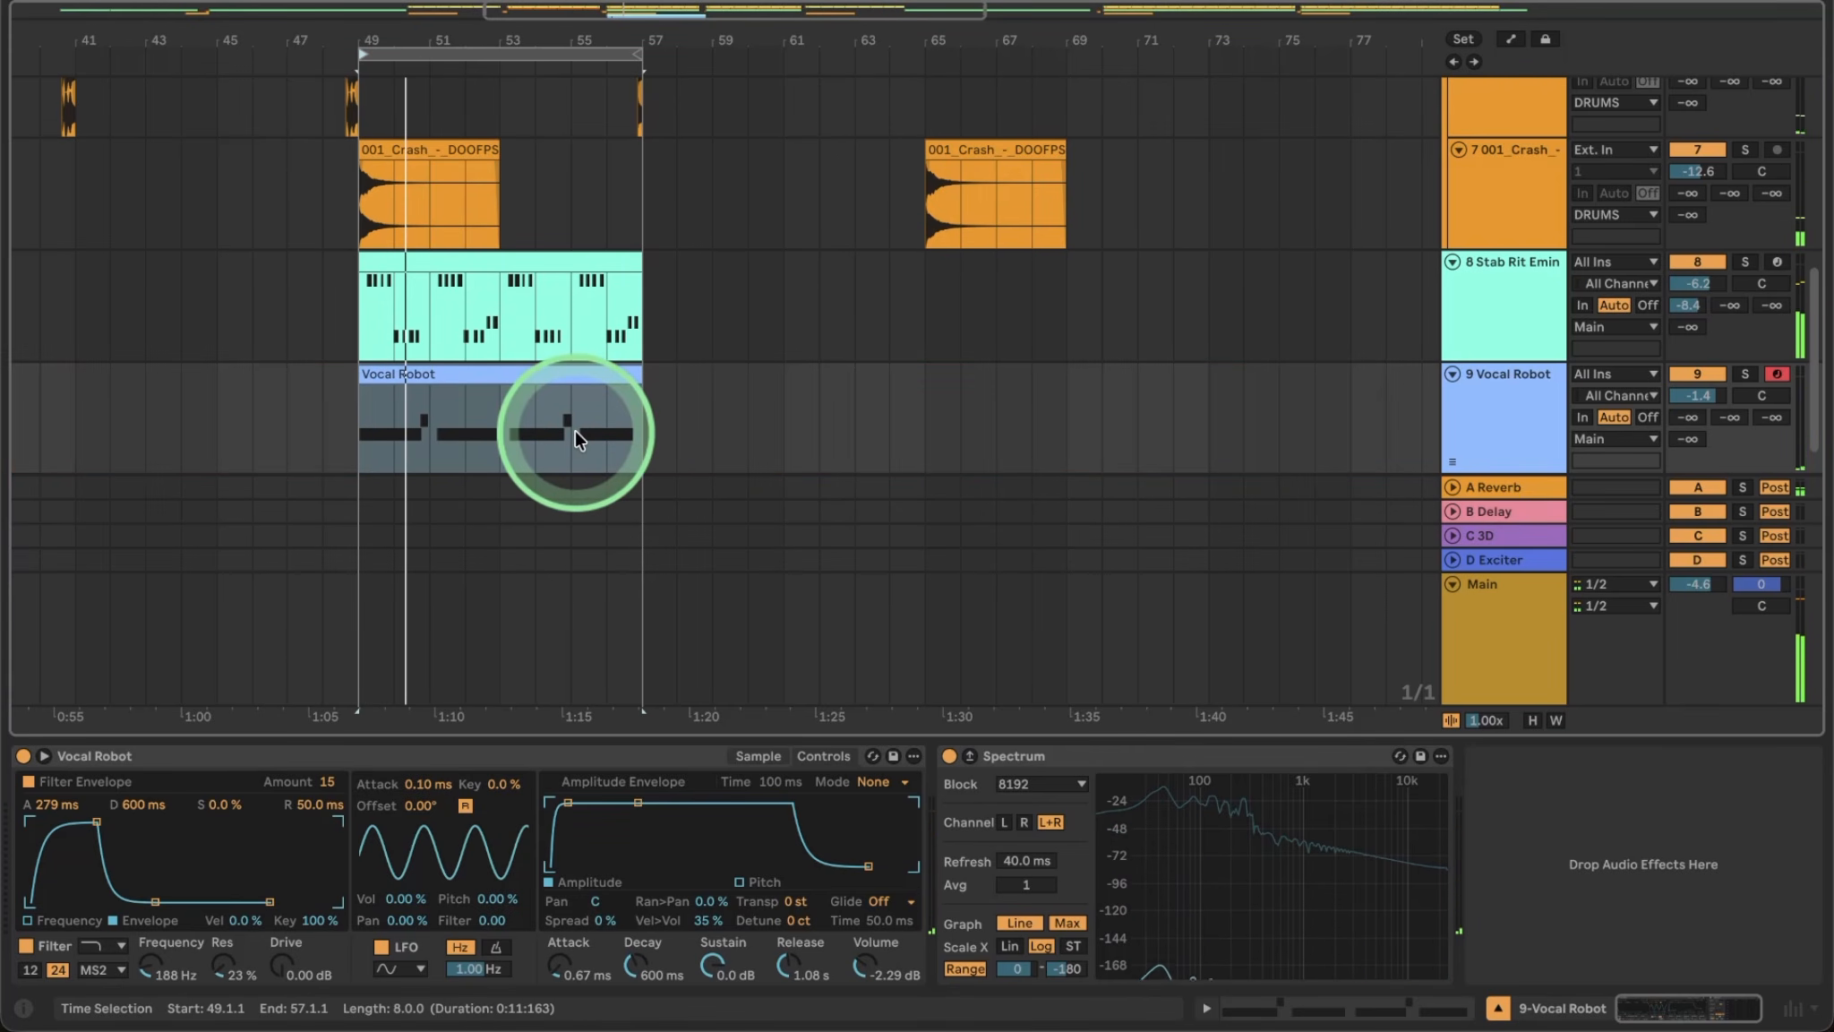
pyautogui.click(383, 379)
pyautogui.moveTo(374, 379); pyautogui.dragTo(462, 394)
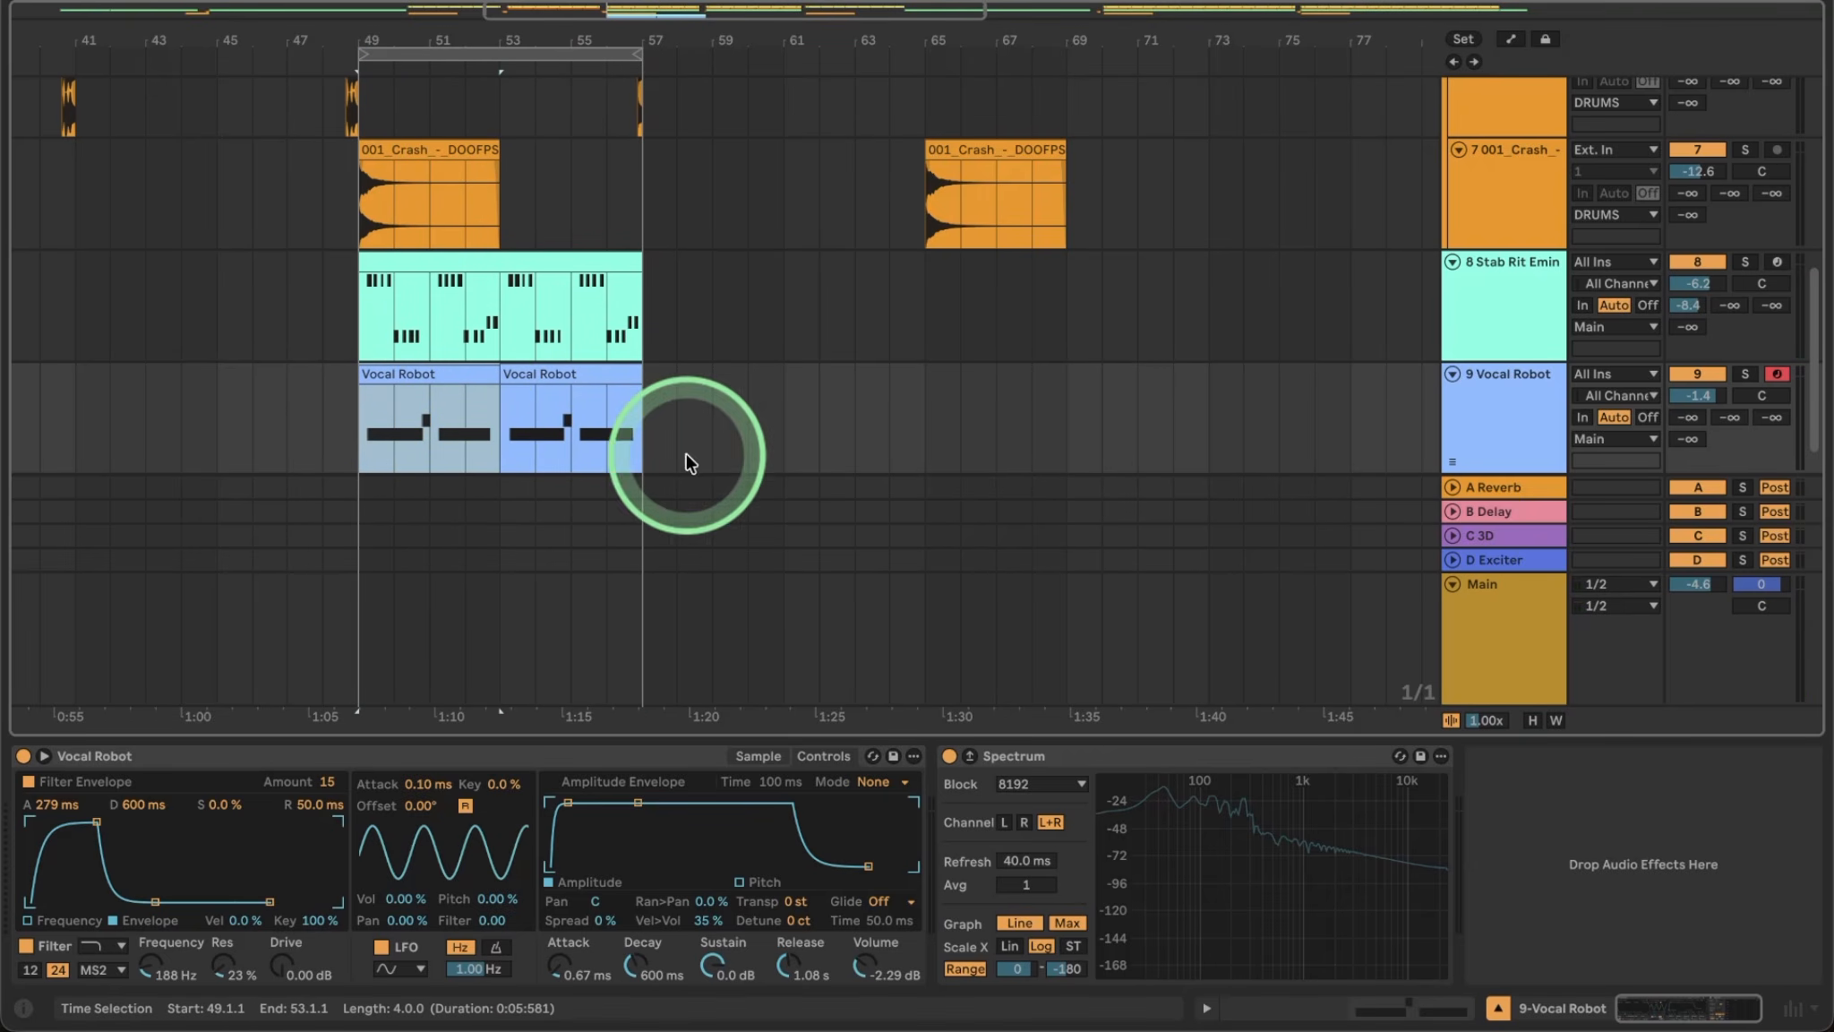
# Mute the Stab Rit Emin track and set Vocal Robot's volume to -0.5 dB.
pyautogui.click(1699, 263)
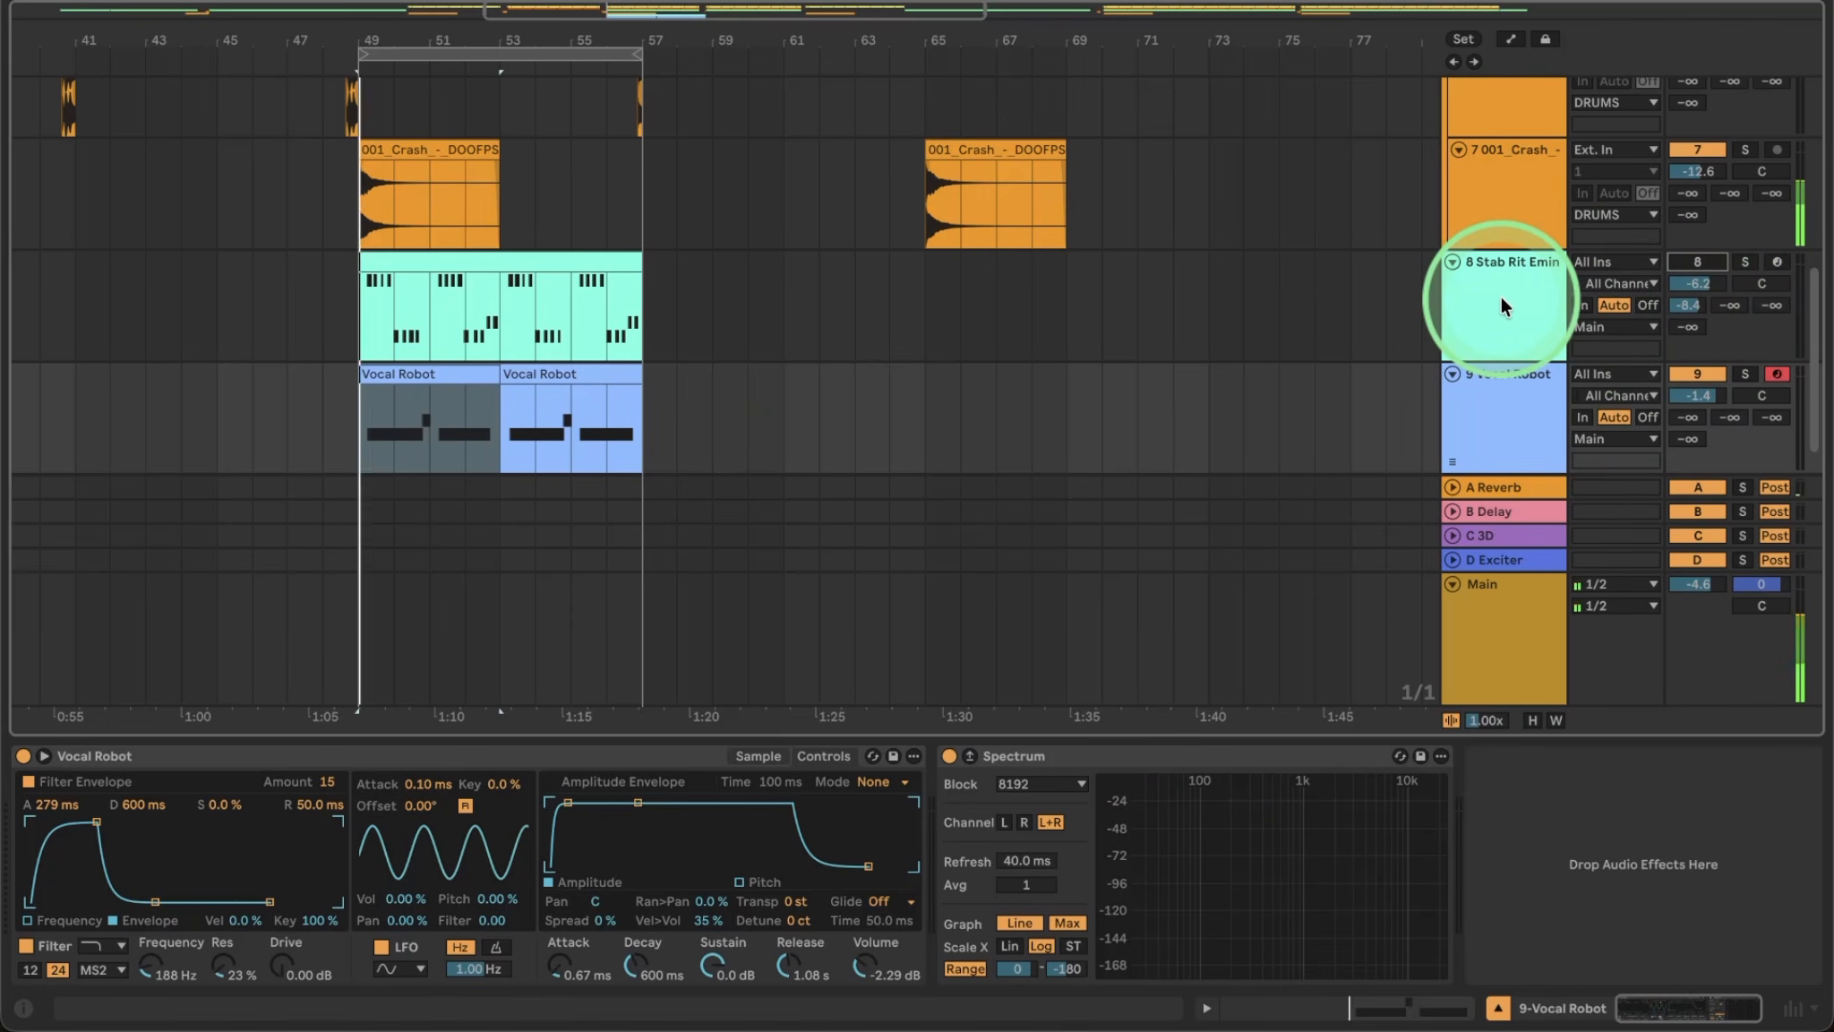
pyautogui.moveTo(1704, 400); pyautogui.dragTo(1707, 401)
pyautogui.click(1528, 384)
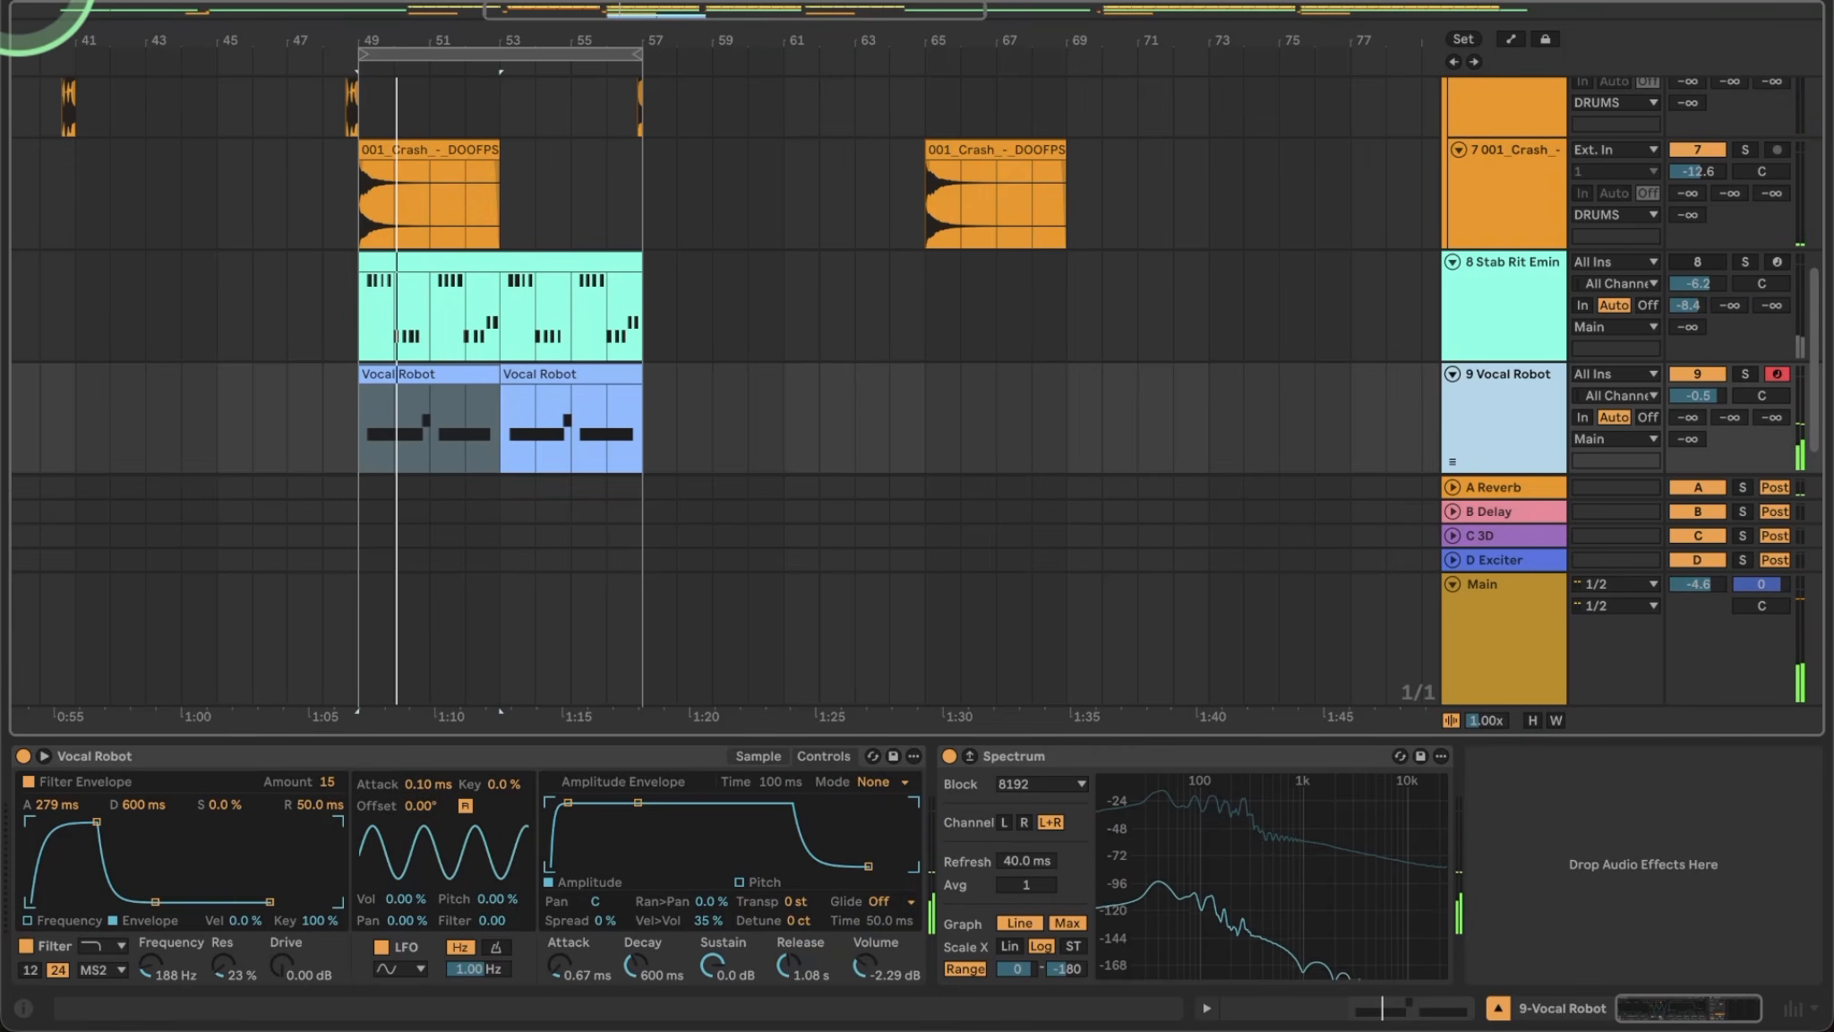
# Insert Utility before Spectrum on Vocal Robot with Bass Mono at 120 Hz, and play to listen.
pyautogui.click(16, 0)
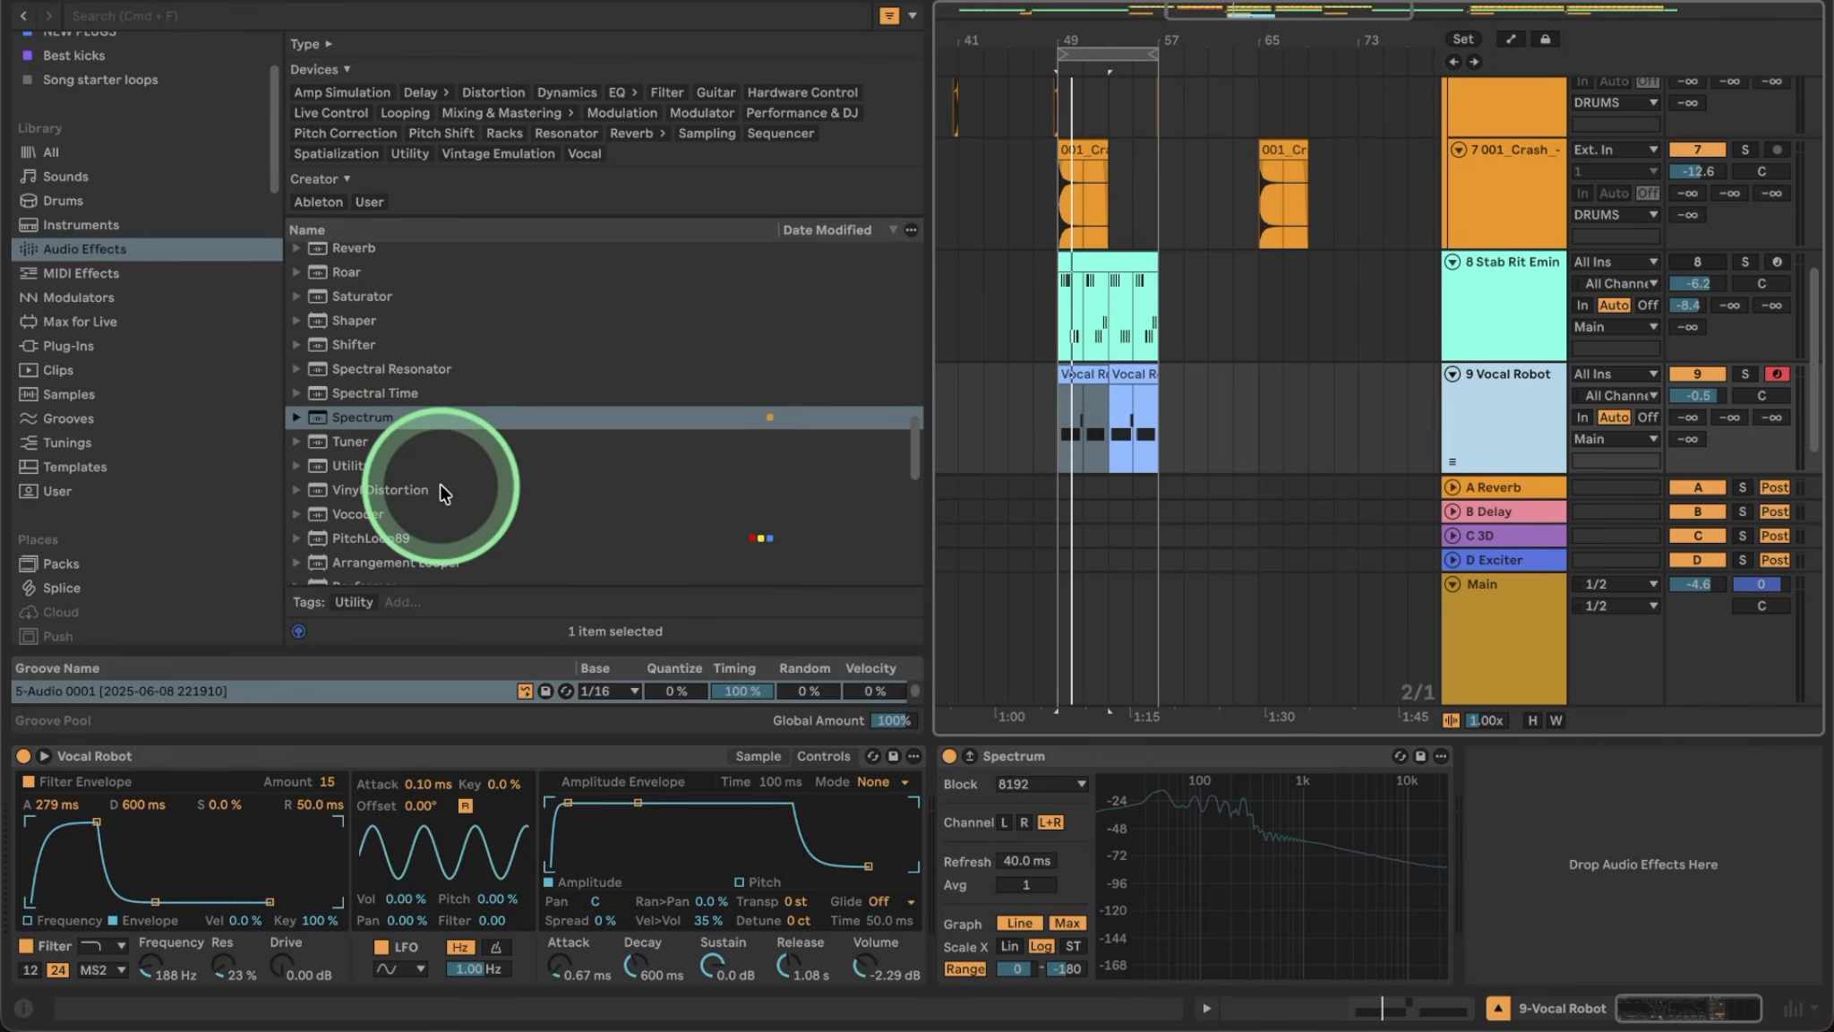
pyautogui.moveTo(1094, 965); pyautogui.dragTo(985, 905)
pyautogui.click(967, 957)
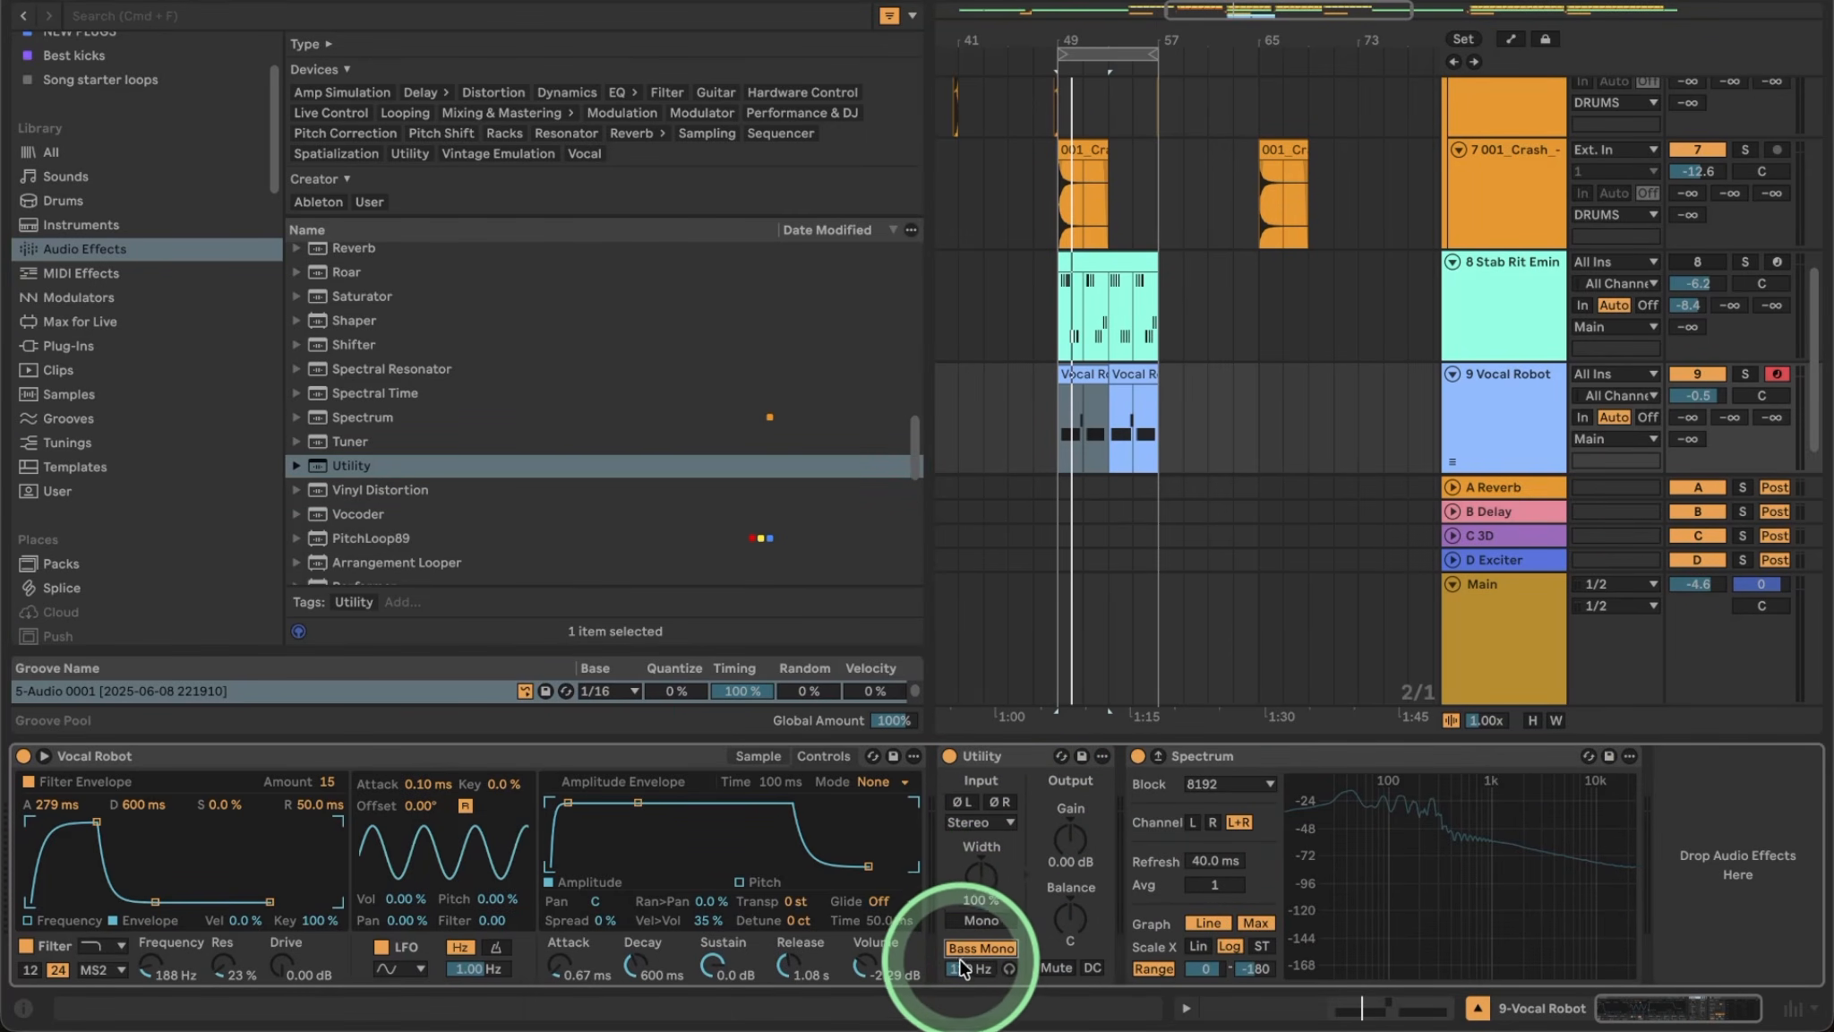
pyautogui.press('space')
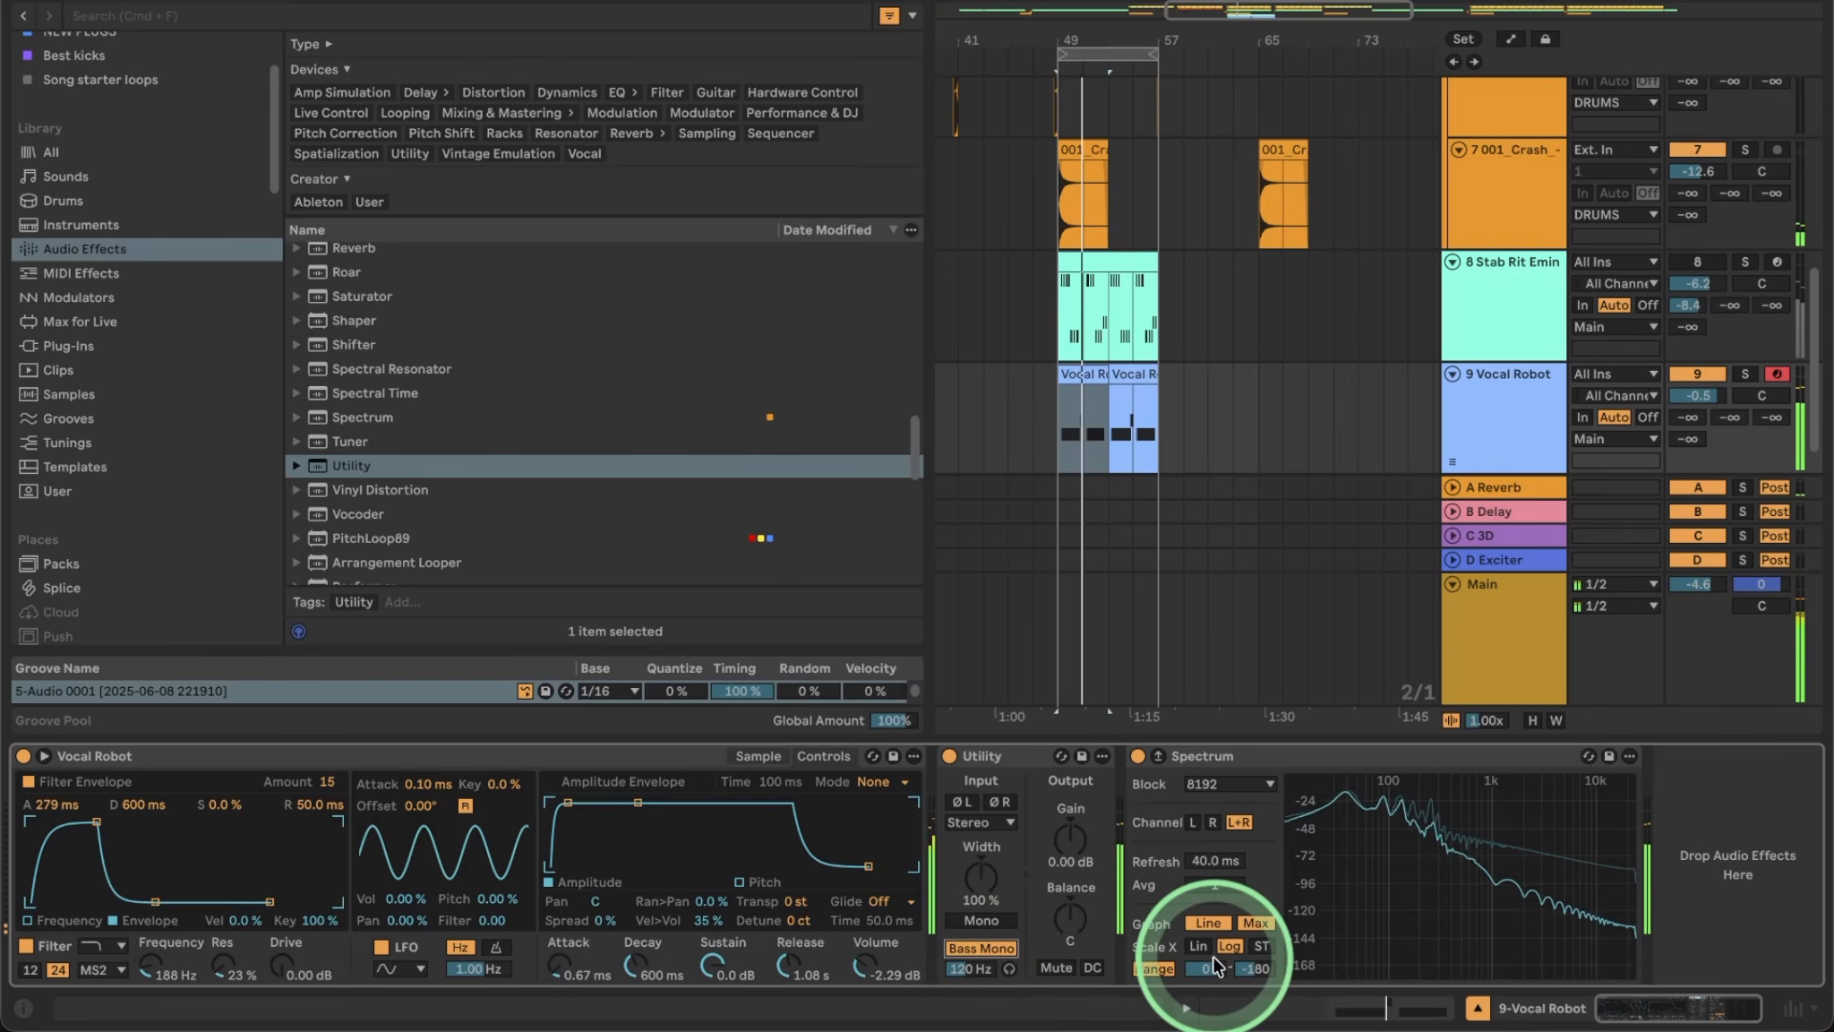
pyautogui.scroll(5, 367, 528)
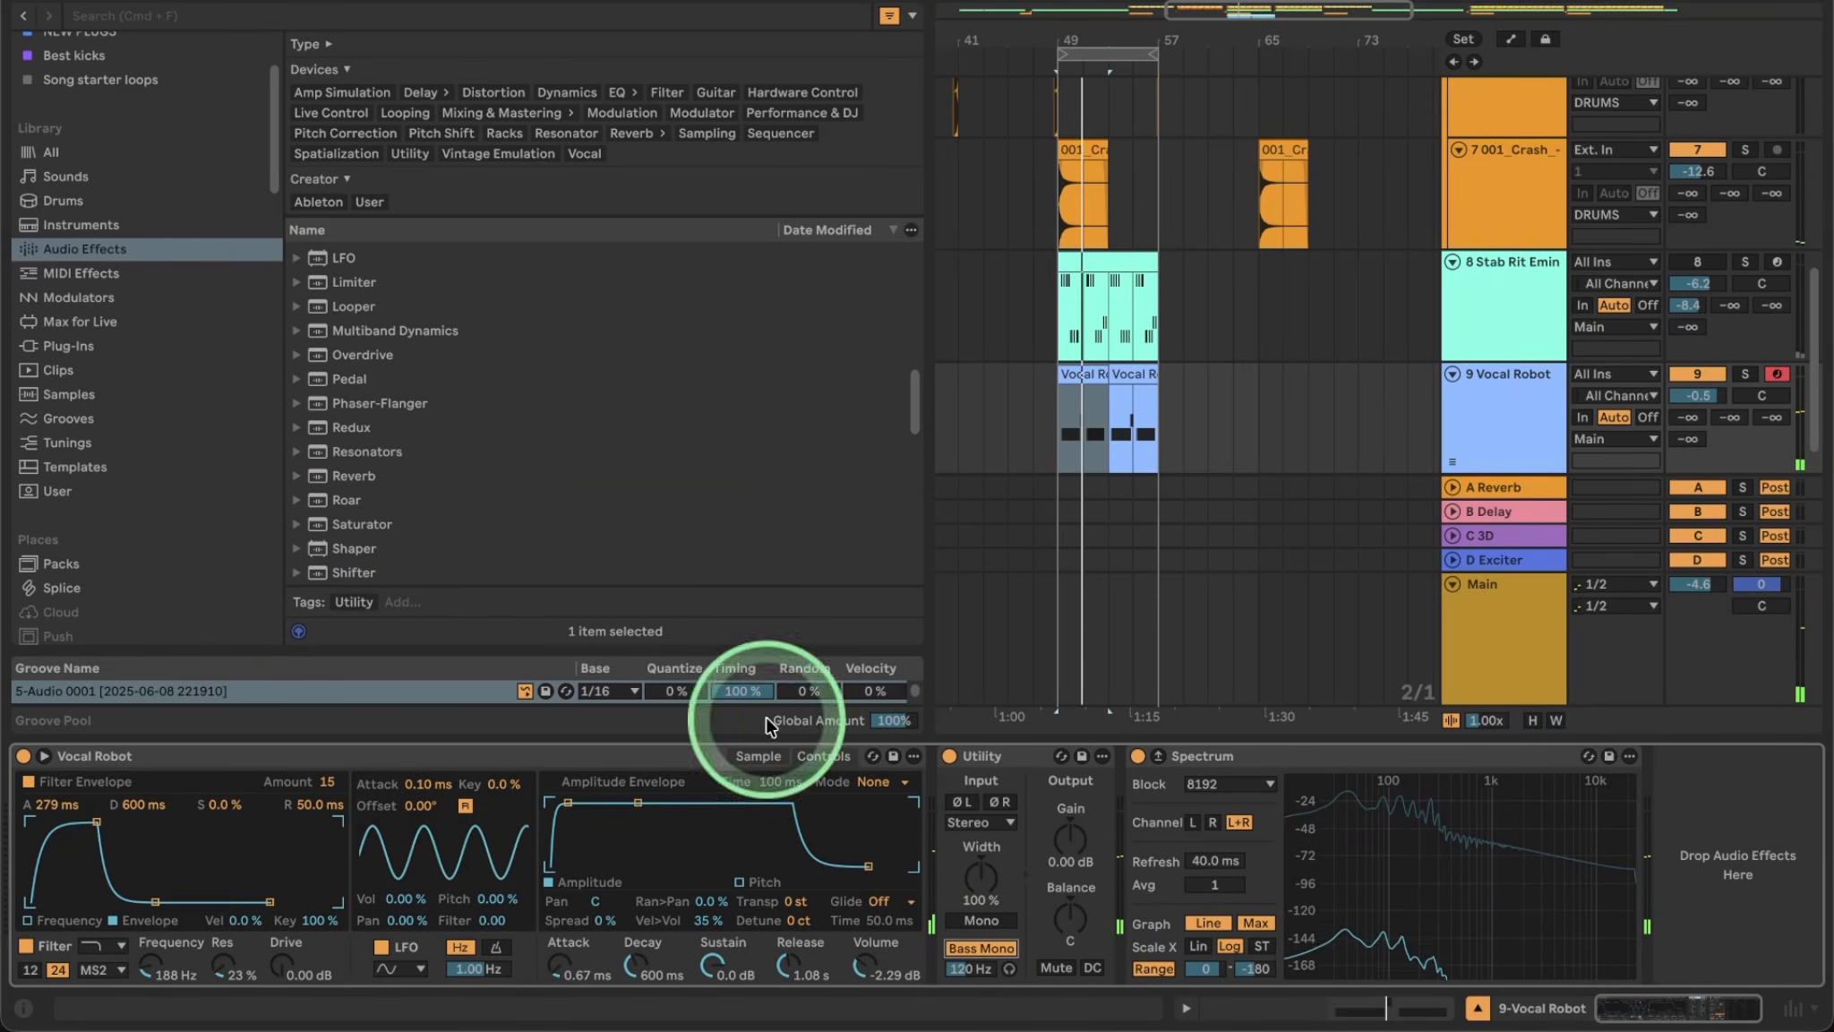
pyautogui.scroll(5, 450, 394)
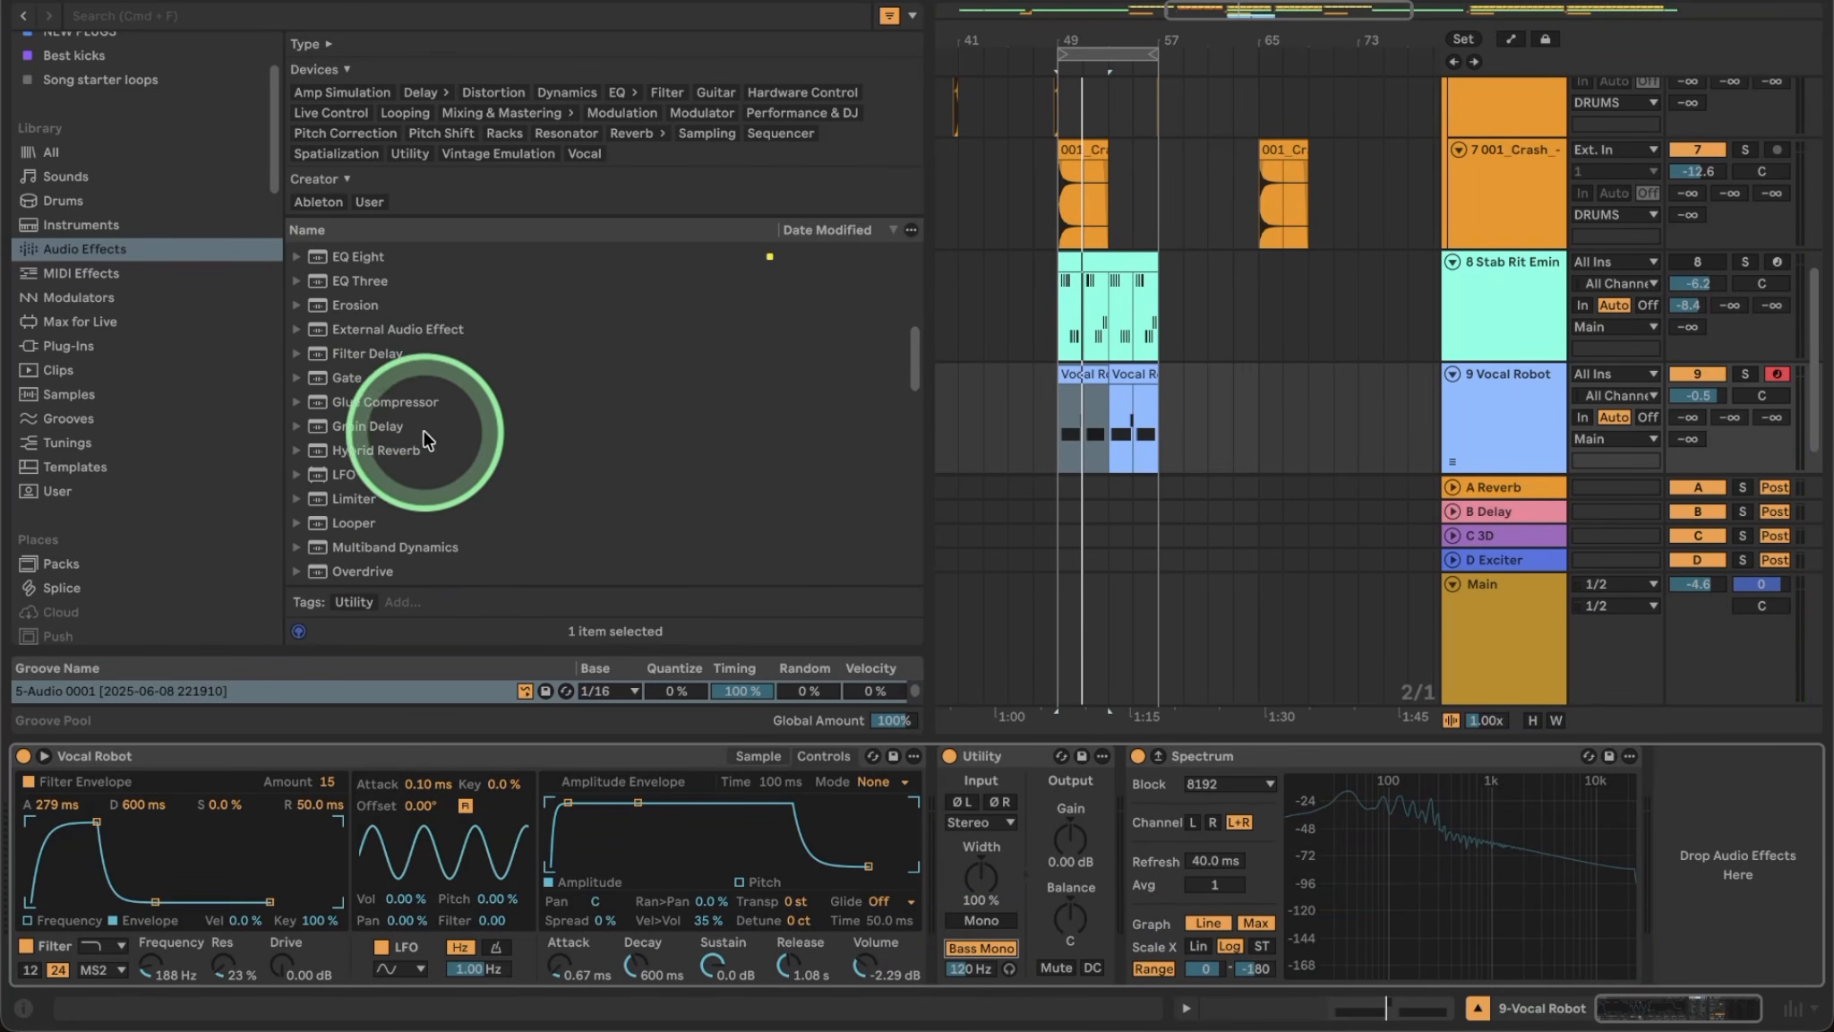
# Insert EQ Eight after Utility and make band 1 a low shelf boosting 6.07 dB at 69.6 Hz.
pyautogui.moveTo(347, 258); pyautogui.dragTo(1120, 849)
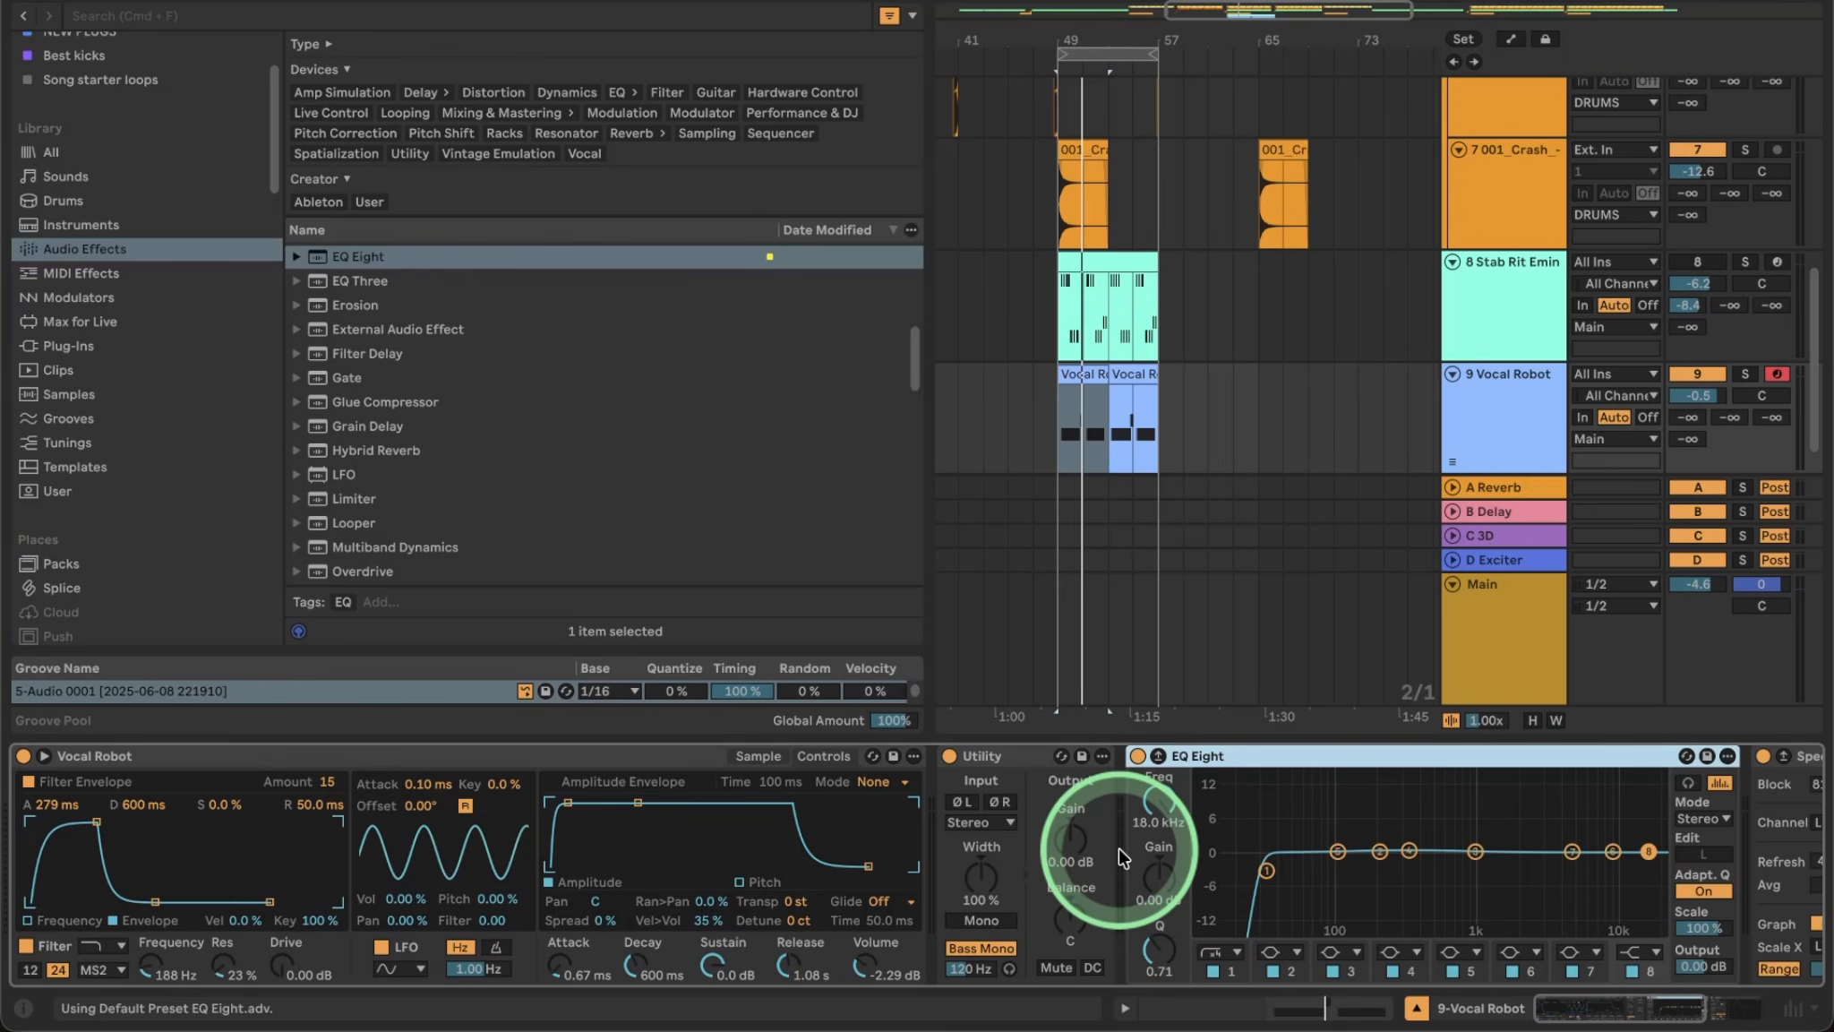
pyautogui.click(1215, 971)
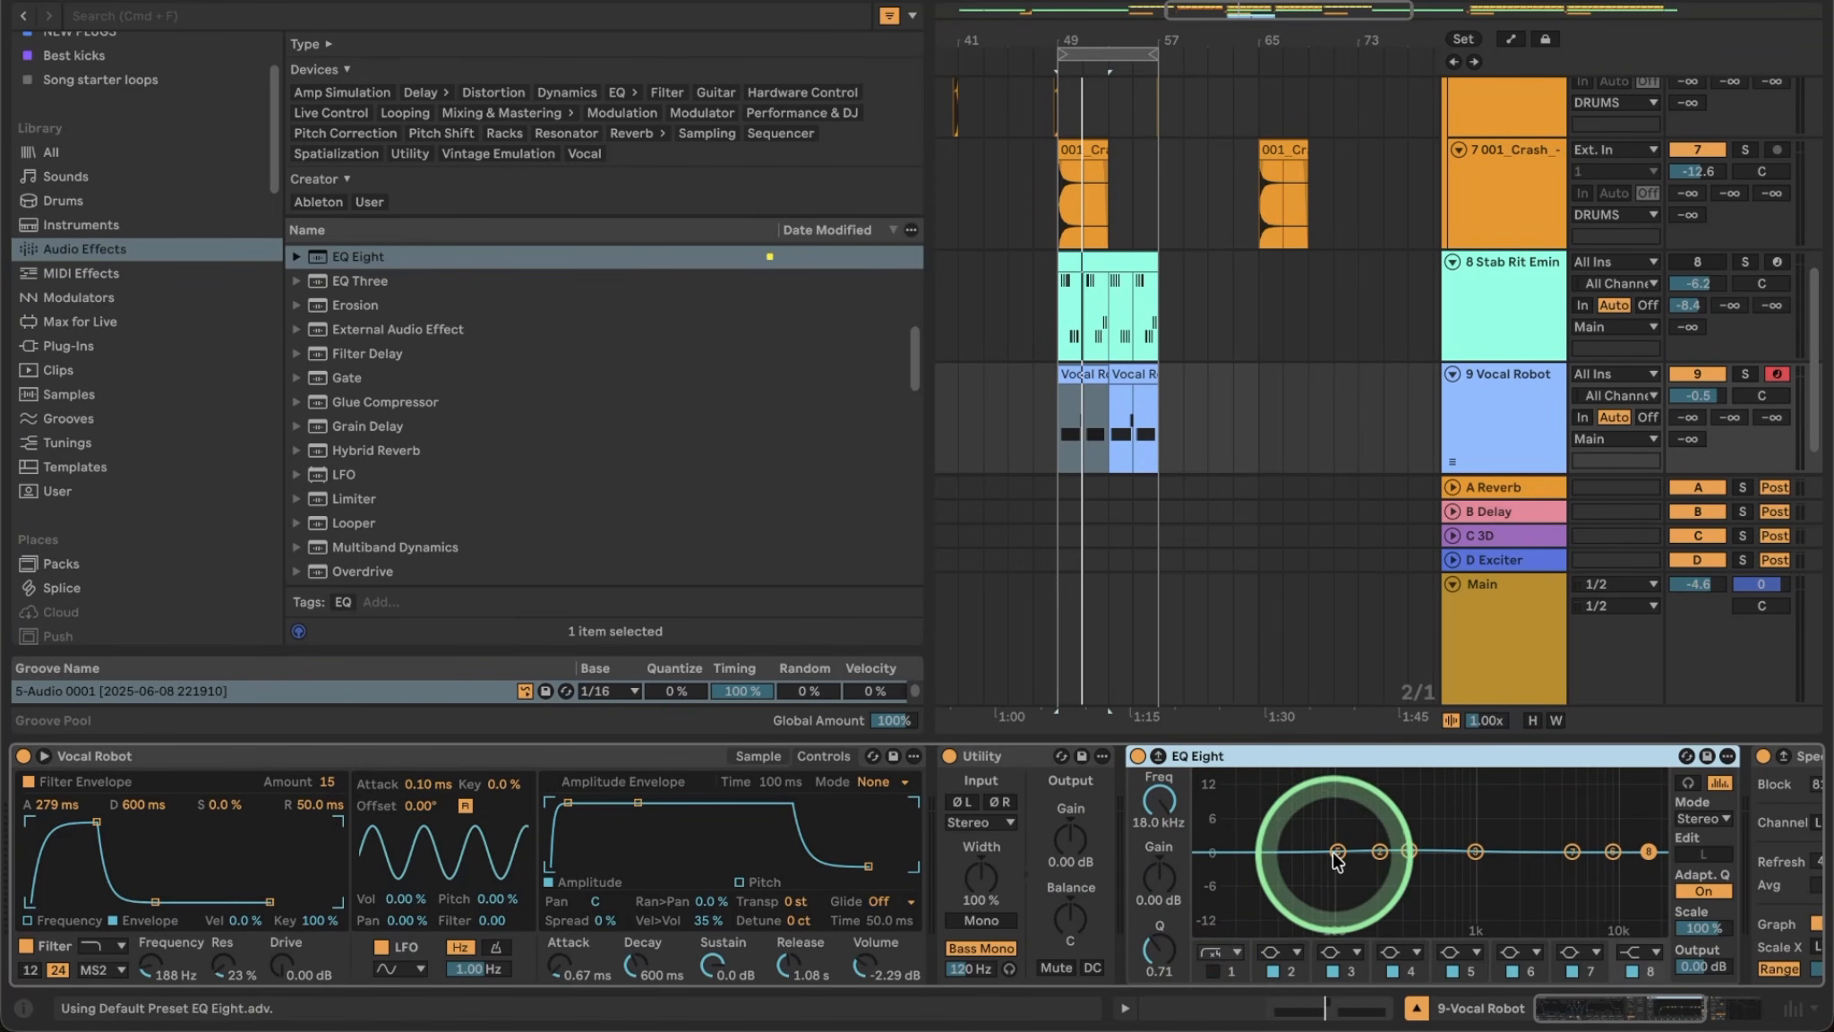
pyautogui.click(1222, 954)
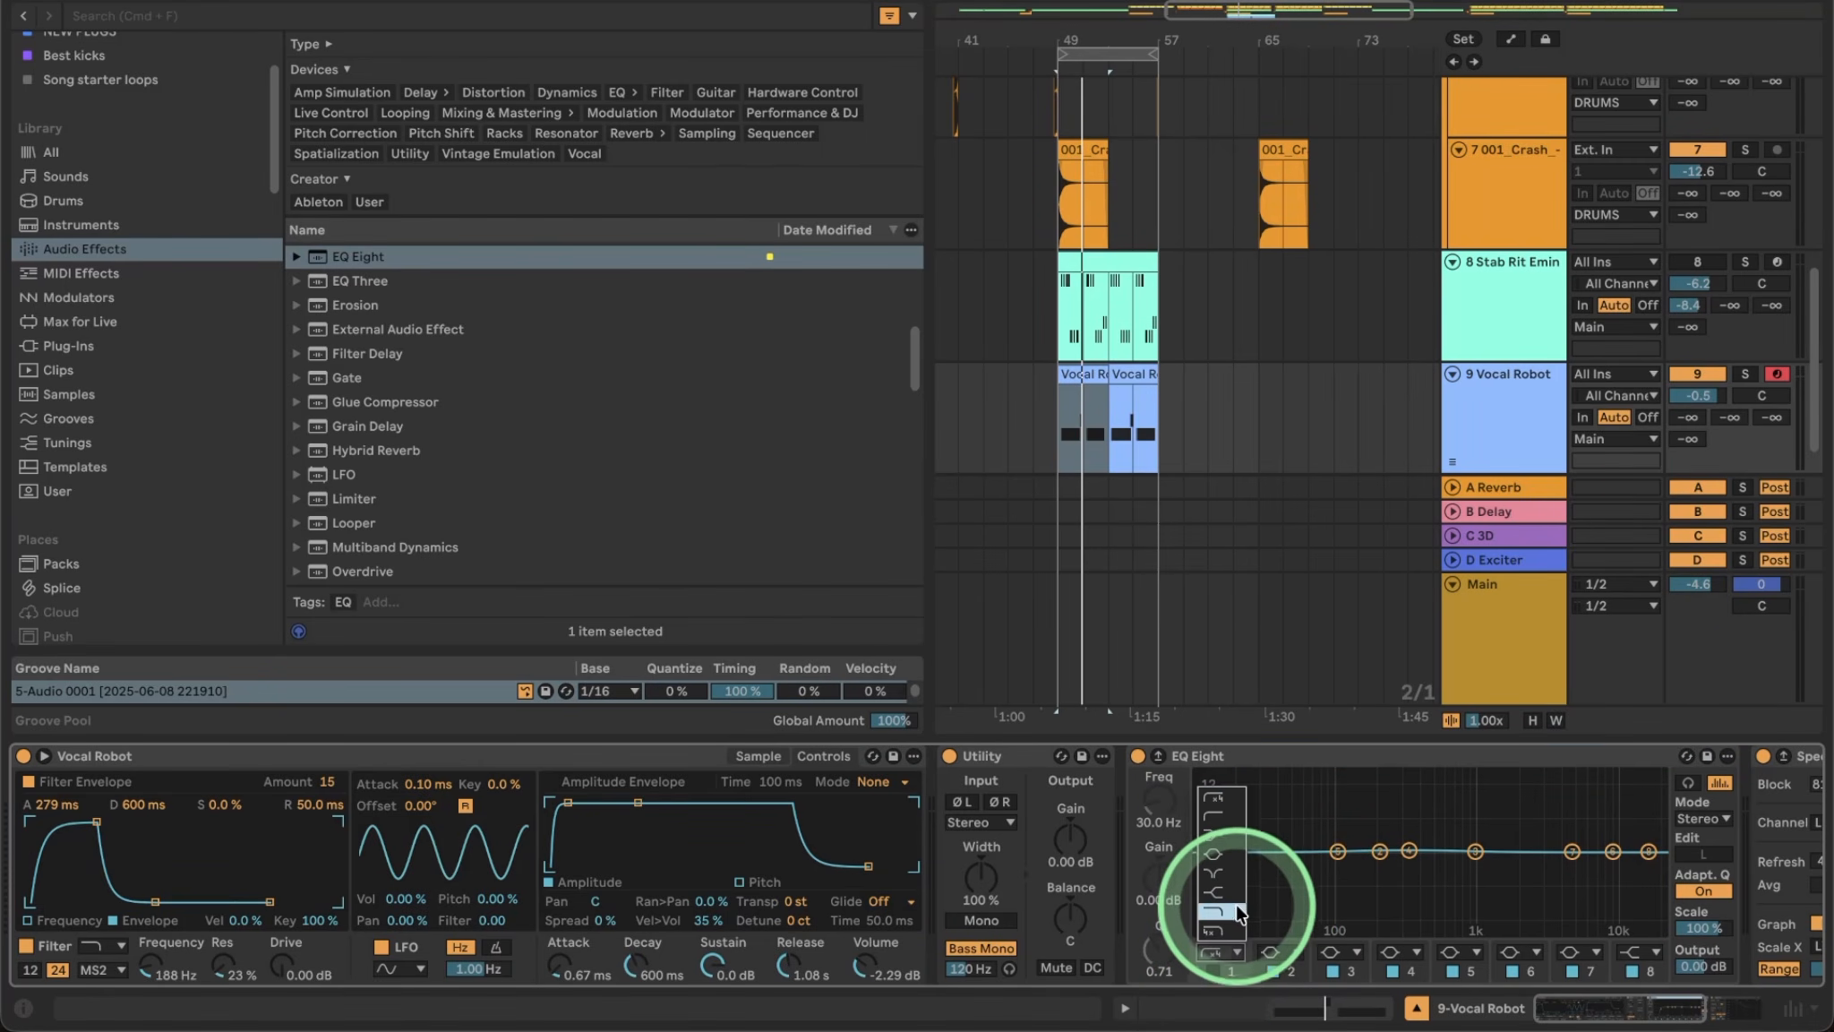
pyautogui.click(1223, 834)
pyautogui.moveTo(1326, 856)
pyautogui.mouseDown()
pyautogui.moveTo(1329, 882)
pyautogui.moveTo(1280, 847)
pyautogui.moveTo(1343, 847)
pyautogui.moveTo(1265, 806)
pyautogui.moveTo(1308, 803)
pyautogui.moveTo(1316, 820)
pyautogui.mouseUp()
pyautogui.click(1217, 974)
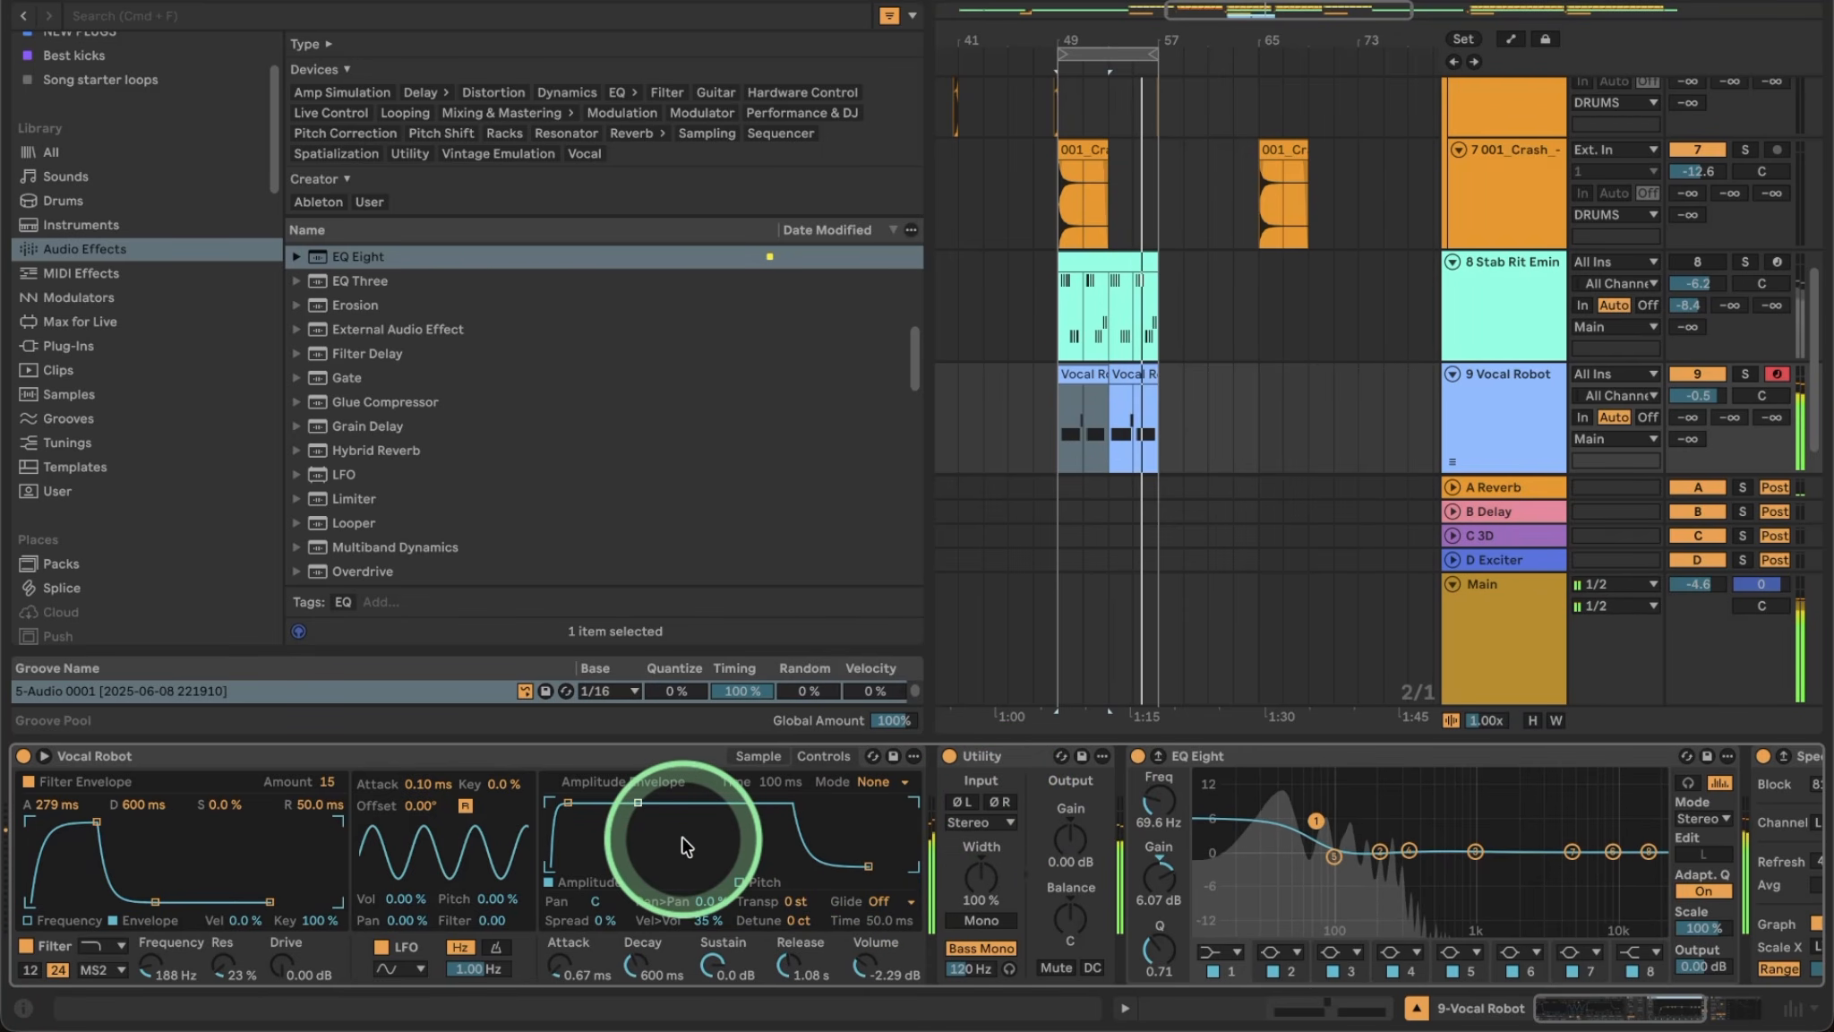
pyautogui.click(758, 757)
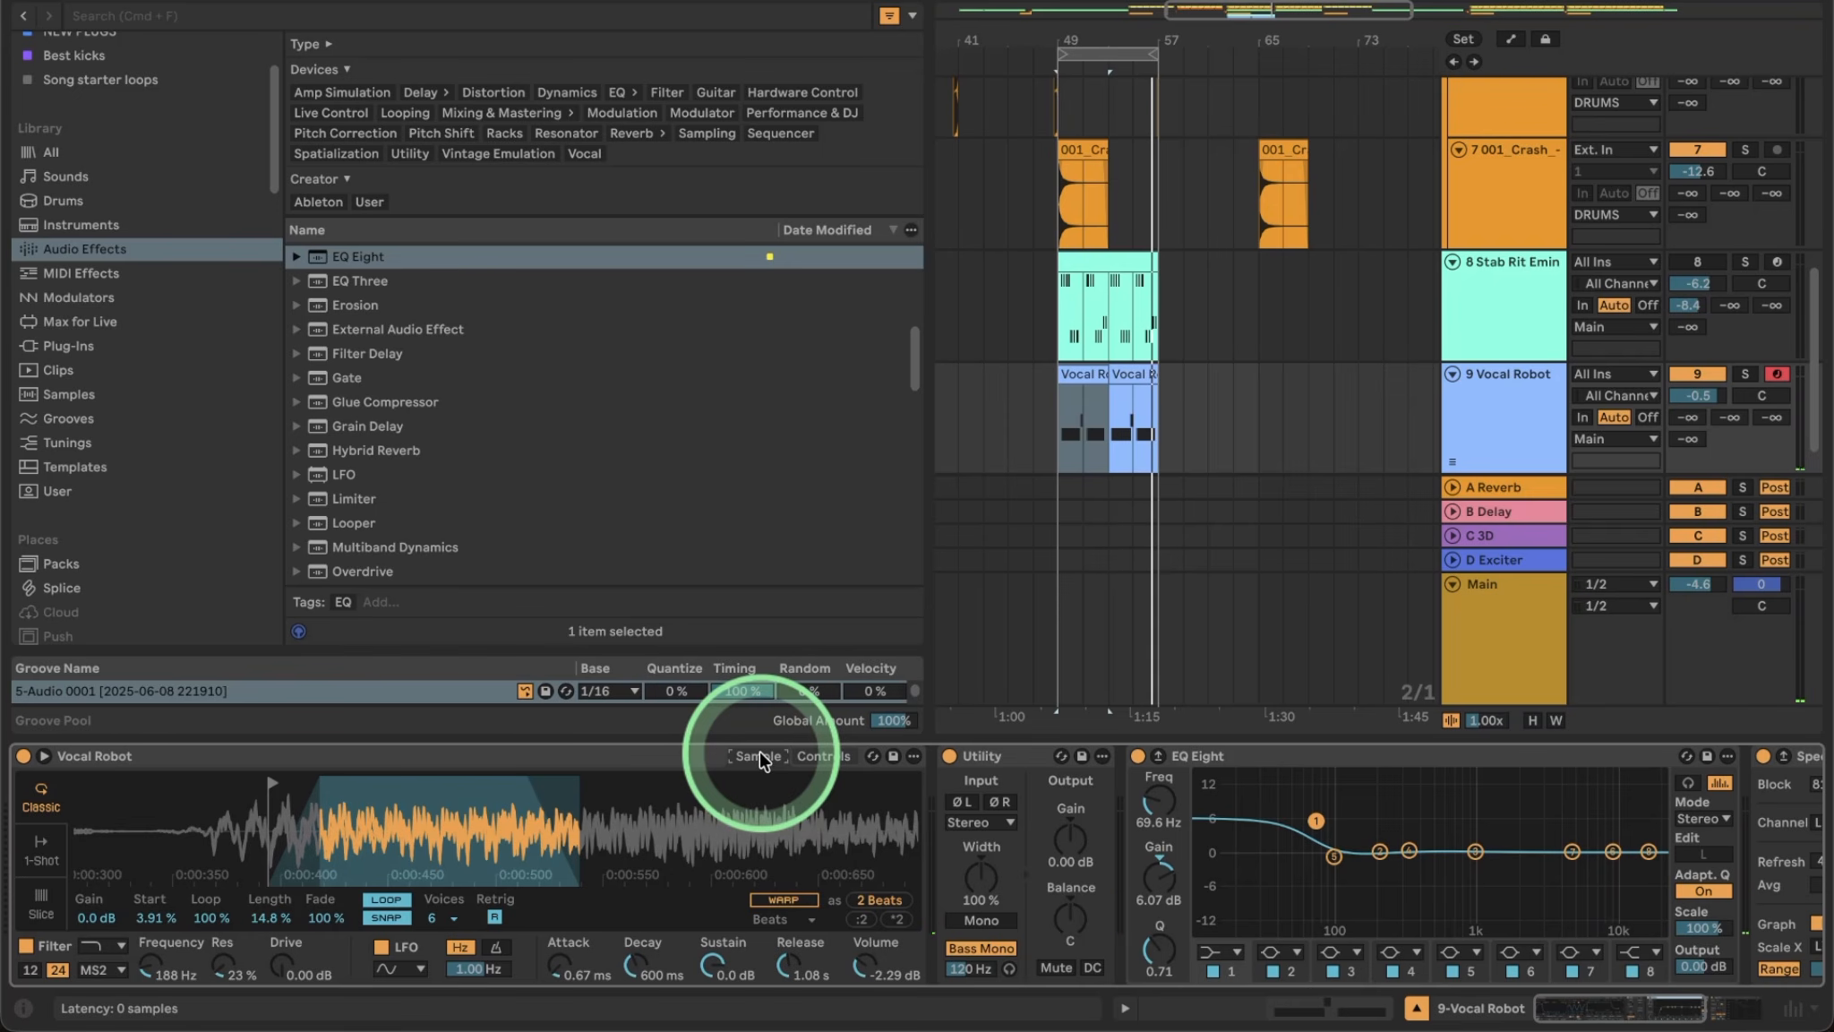
# Route the Simpler LFO to Vocal Robot's volume at 75.8% depth and a 4.59 Hz rate during playback.
pyautogui.click(822, 756)
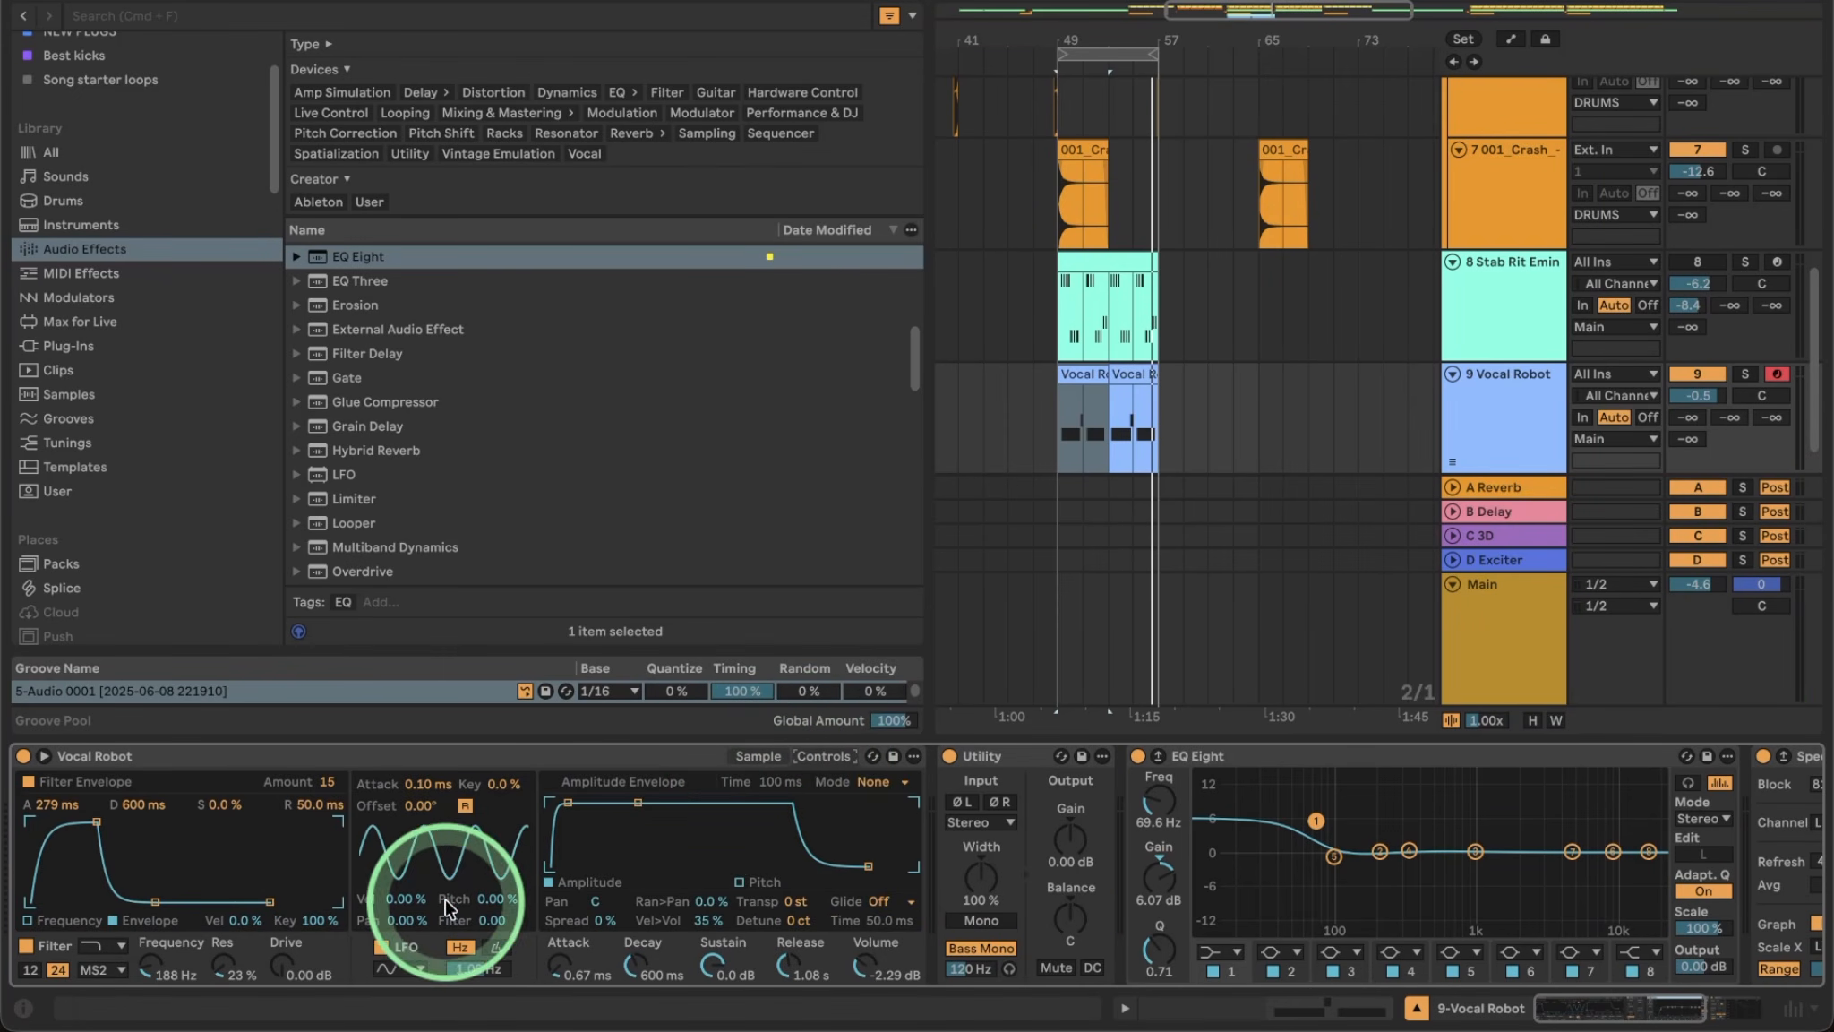
pyautogui.moveTo(397, 894); pyautogui.dragTo(397, 806)
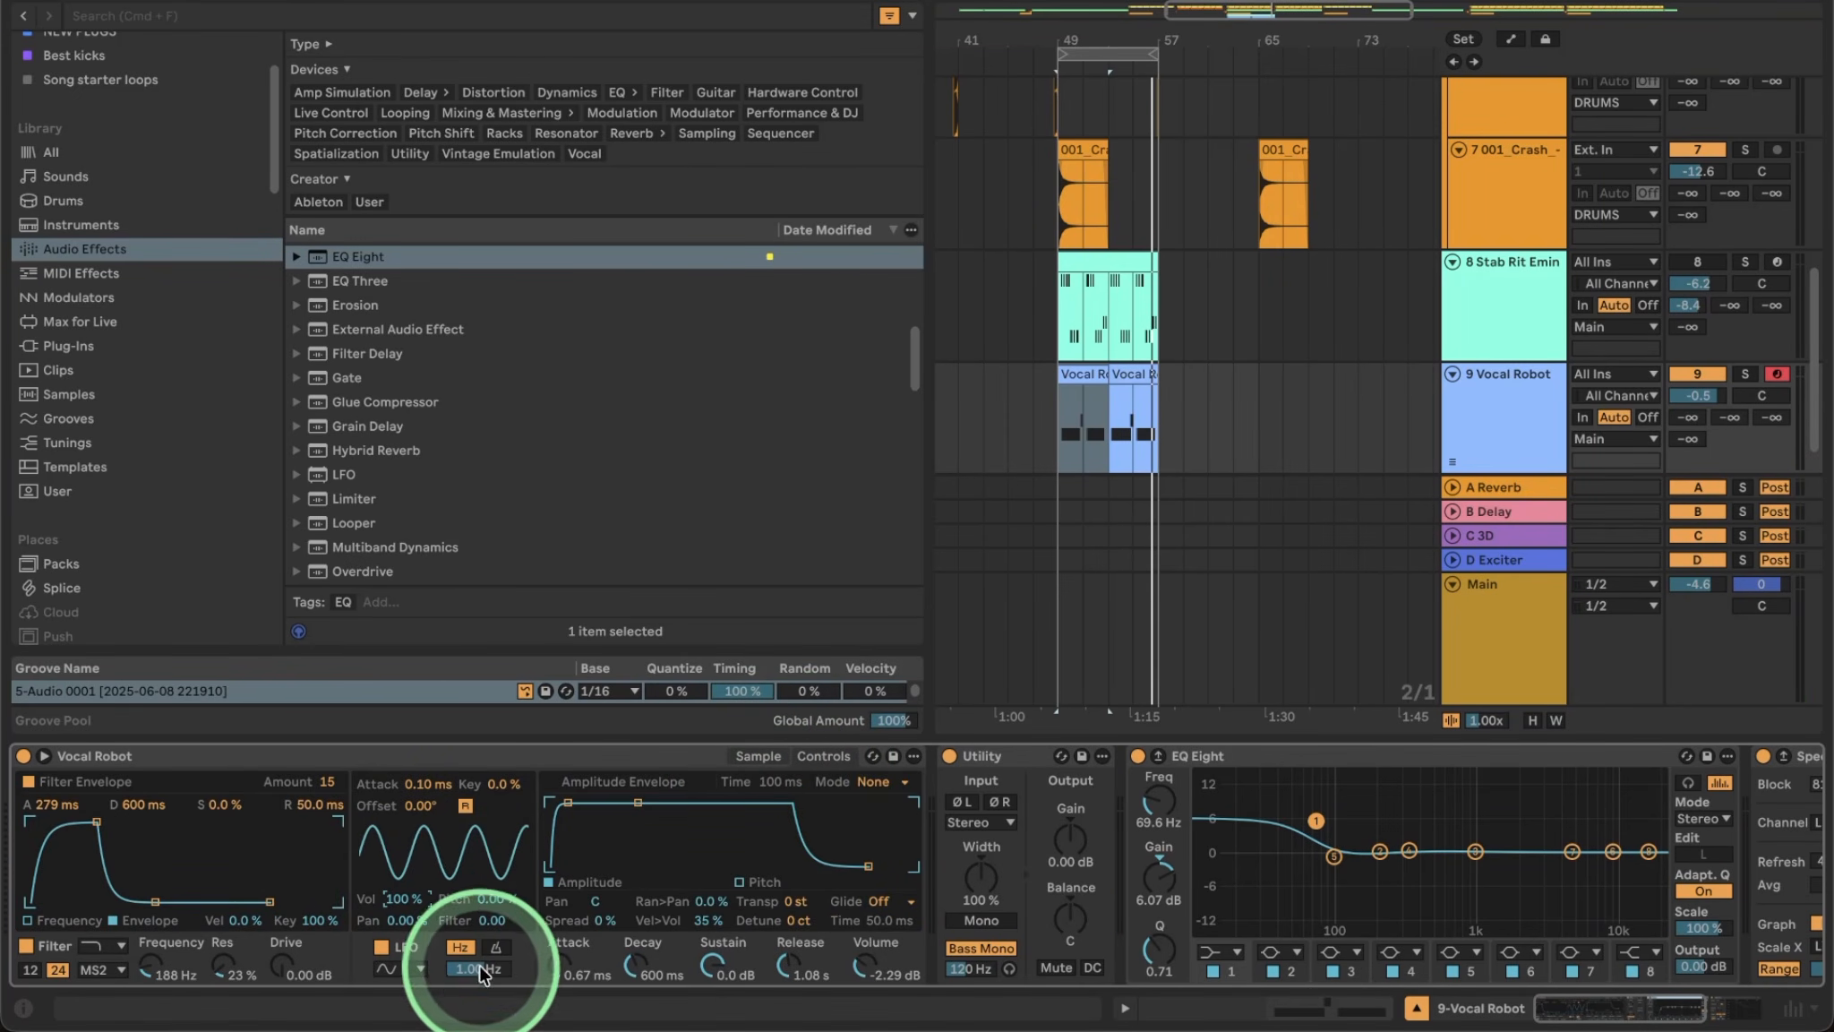
pyautogui.press('space')
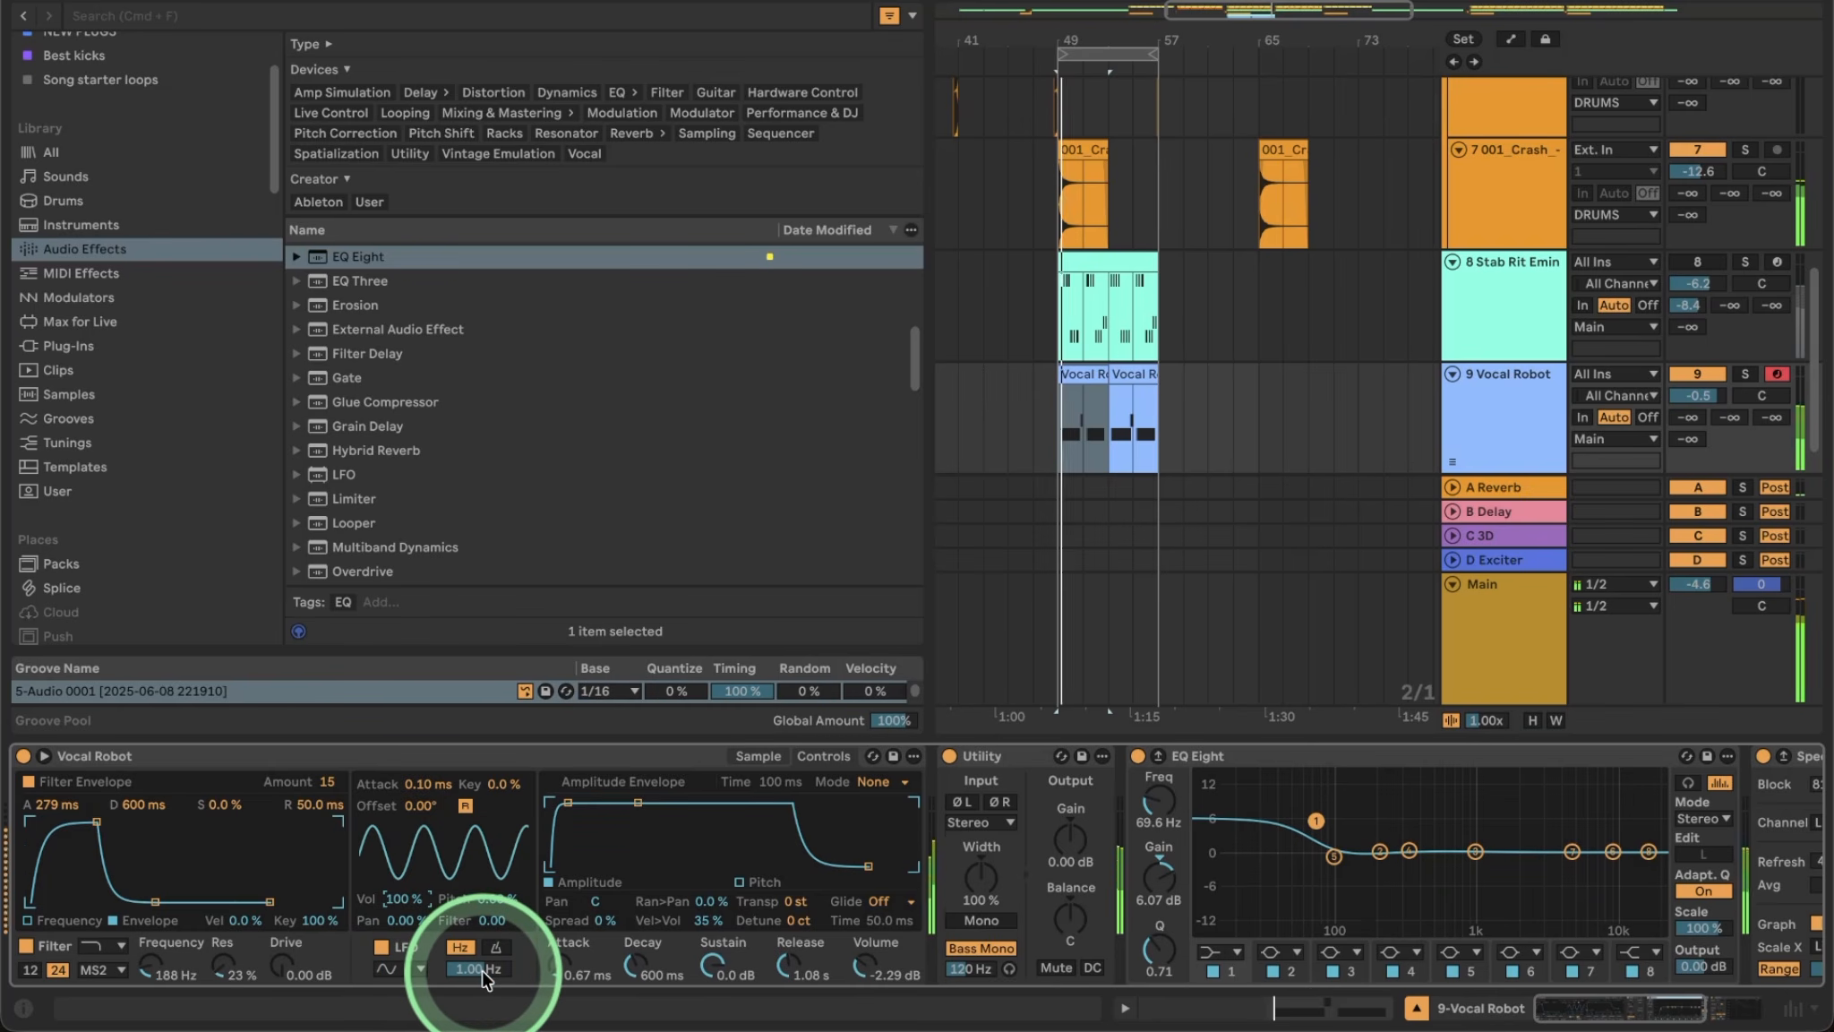
pyautogui.click(483, 972)
pyautogui.moveTo(483, 972); pyautogui.dragTo(483, 915)
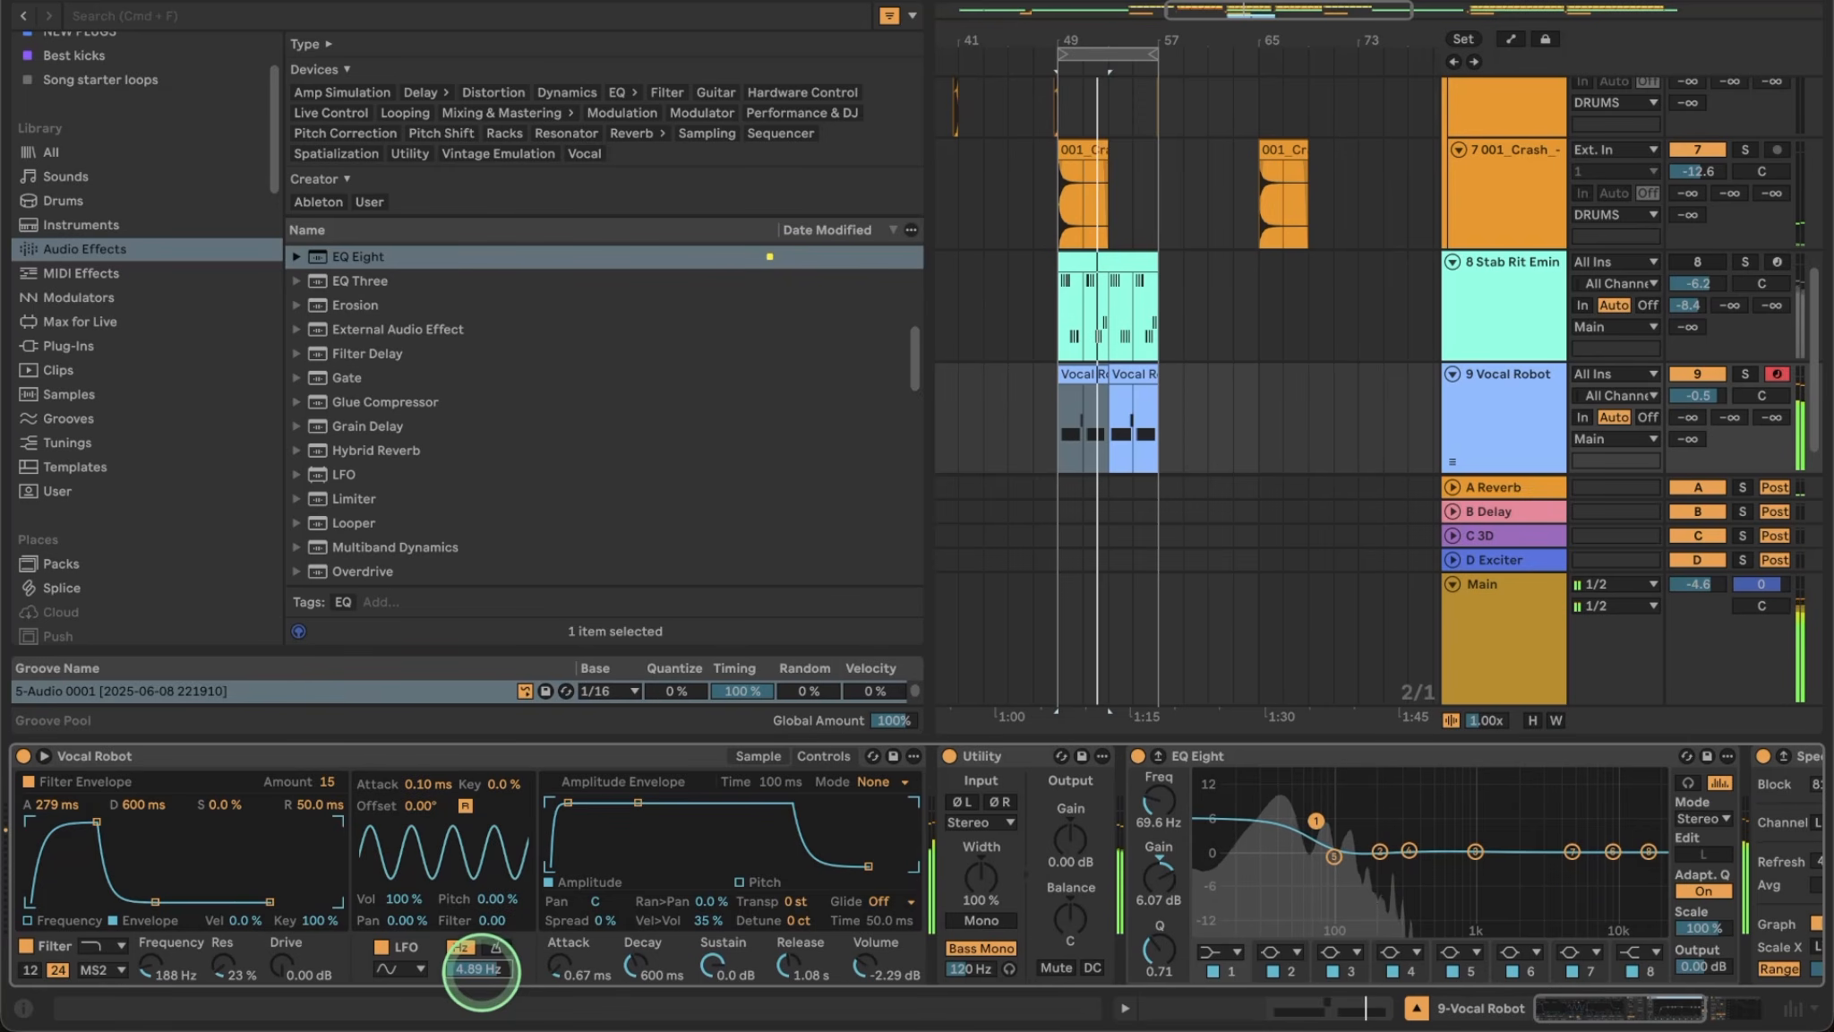
pyautogui.moveTo(414, 901); pyautogui.dragTo(416, 900)
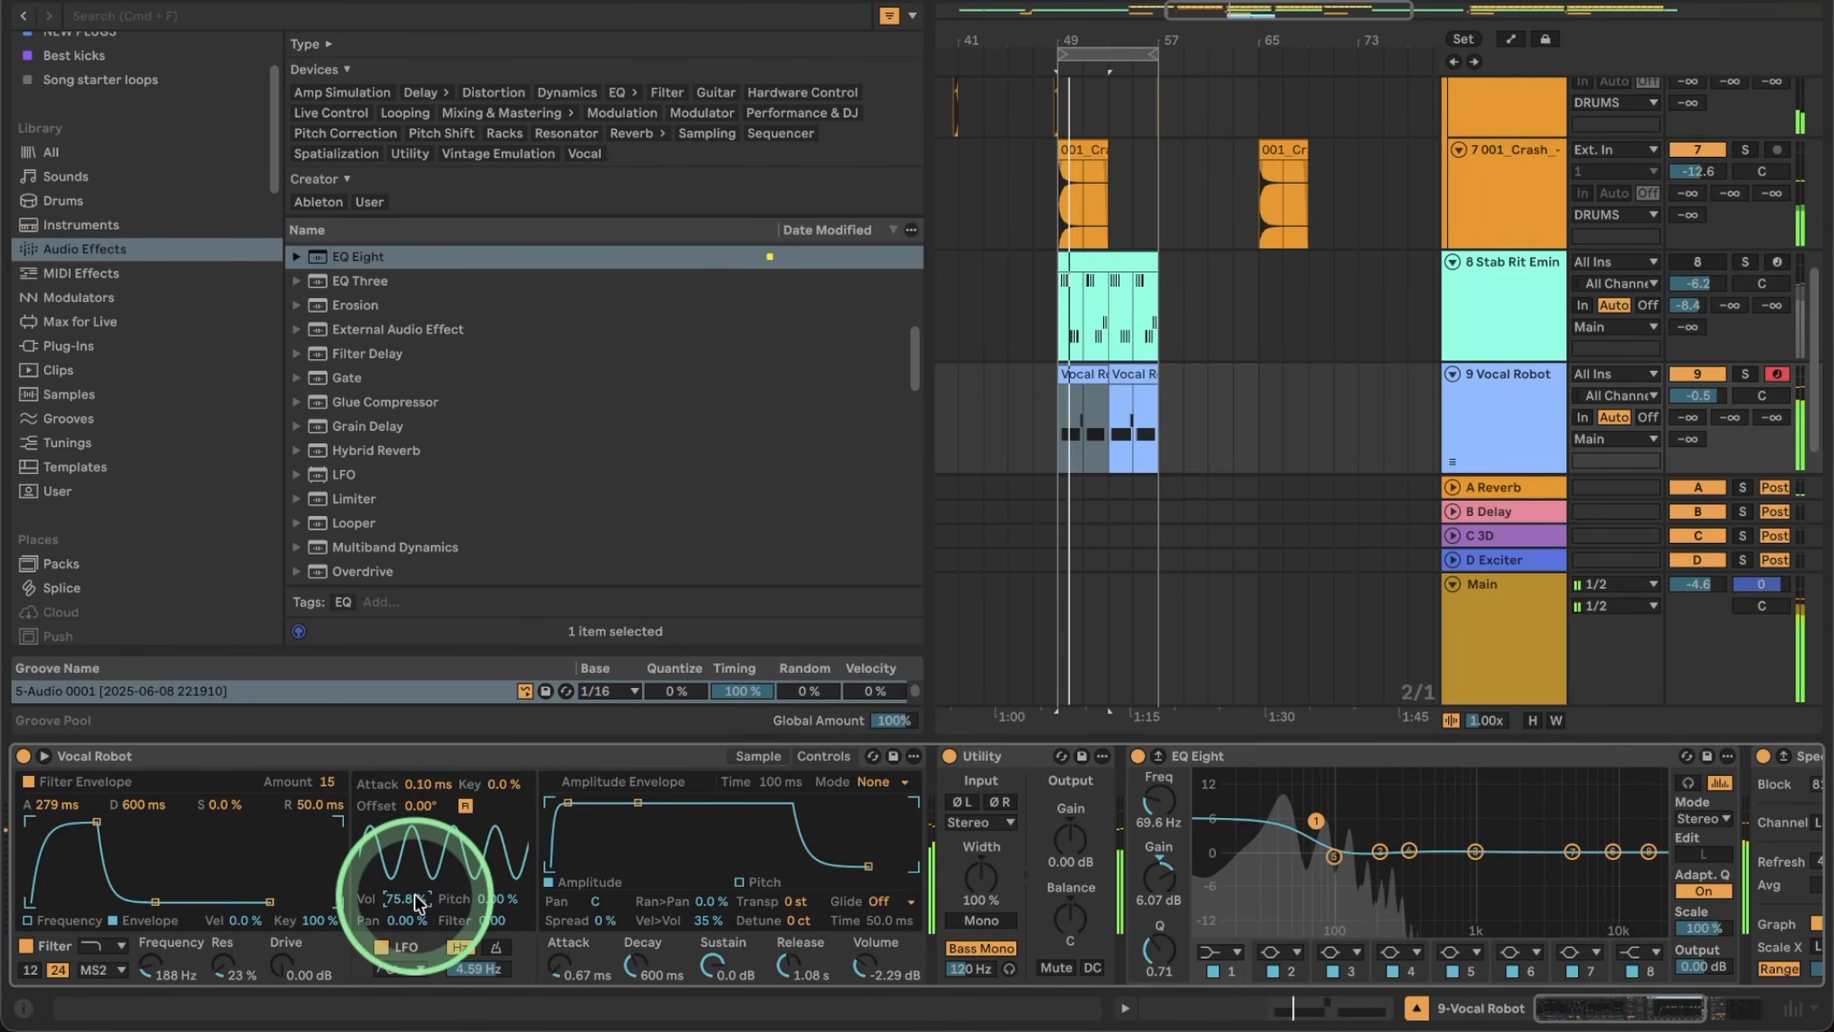
pyautogui.click(867, 965)
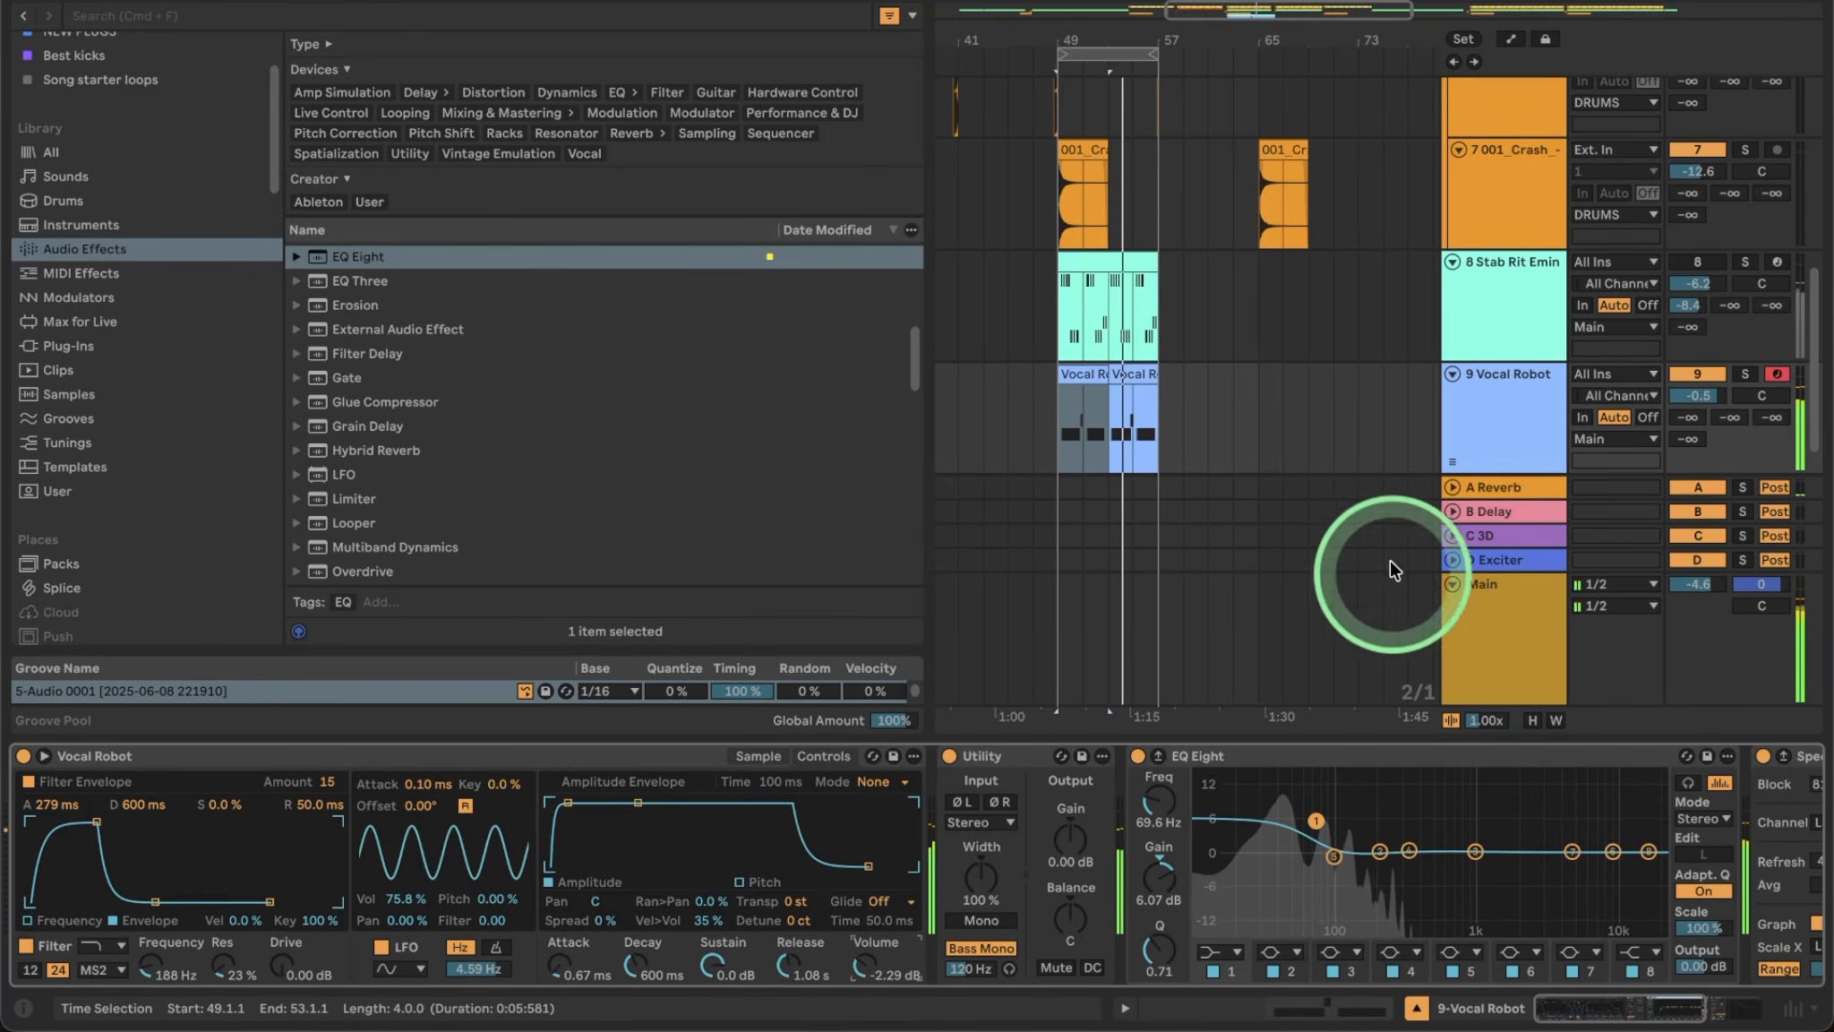
# Unmute the Stab Rit Emin track and set its volume to -10.5 dB.
pyautogui.click(1523, 410)
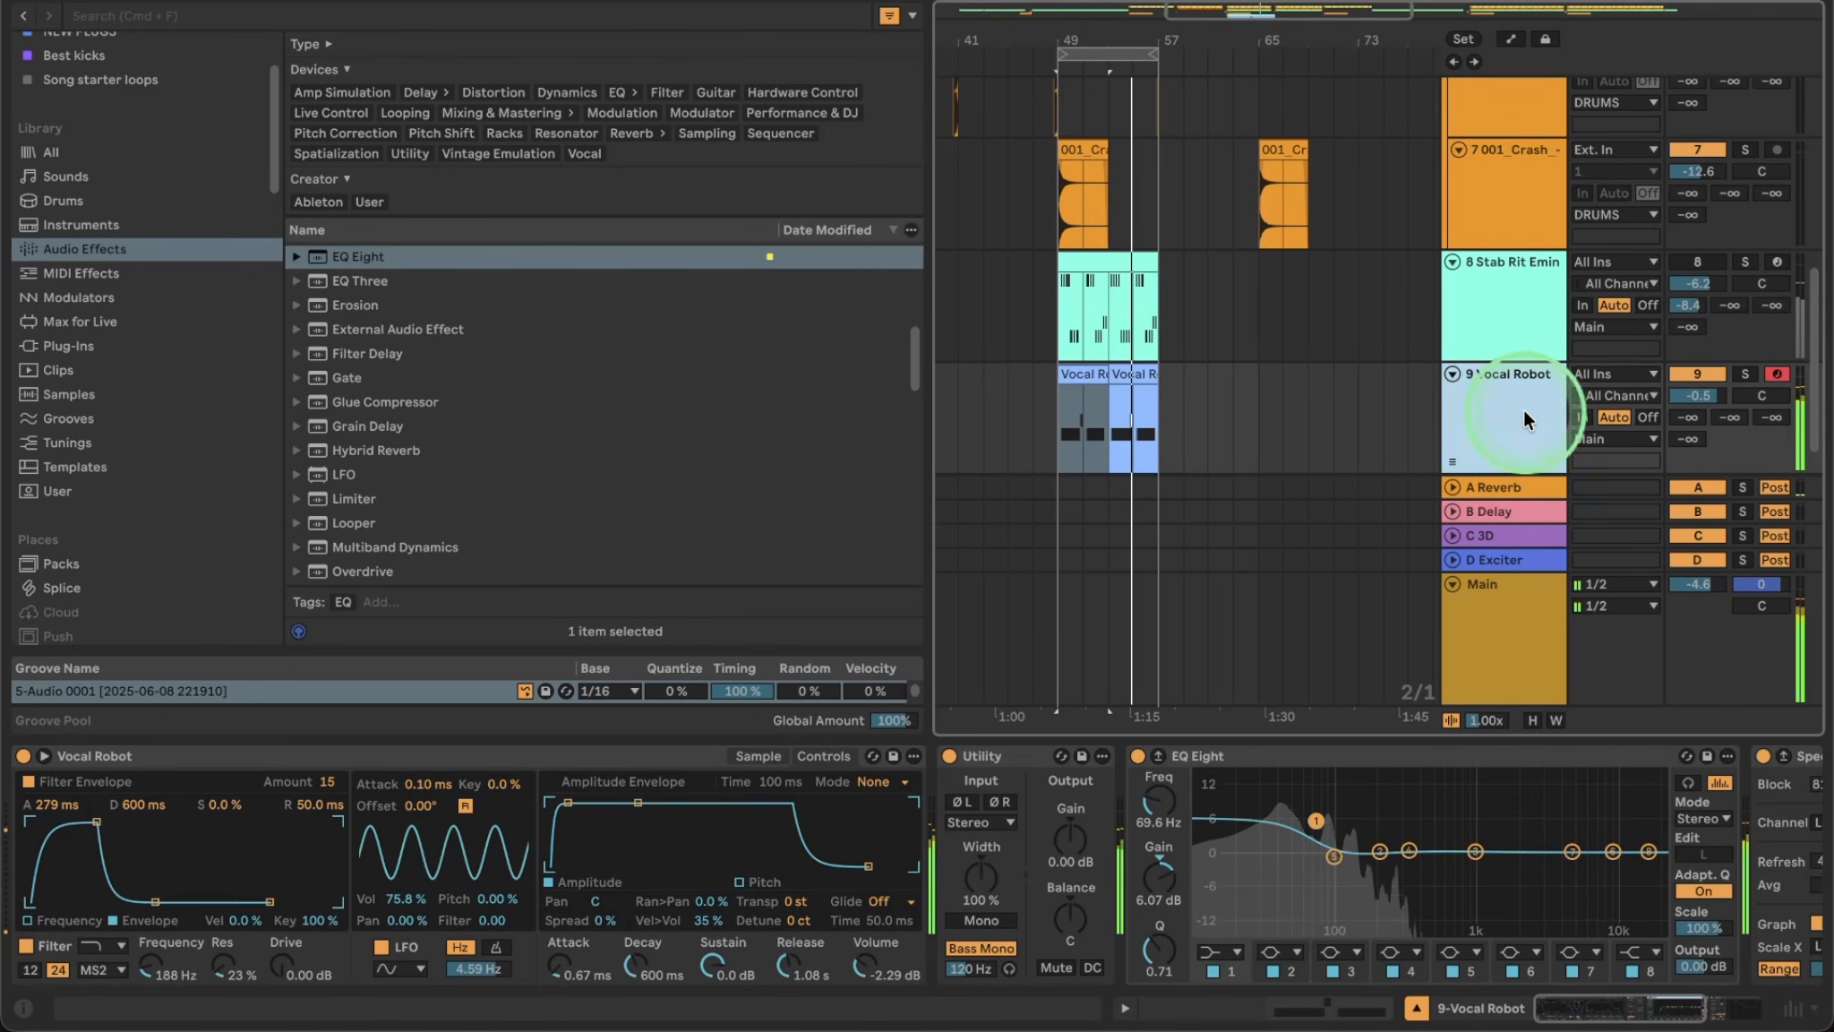
pyautogui.click(1698, 264)
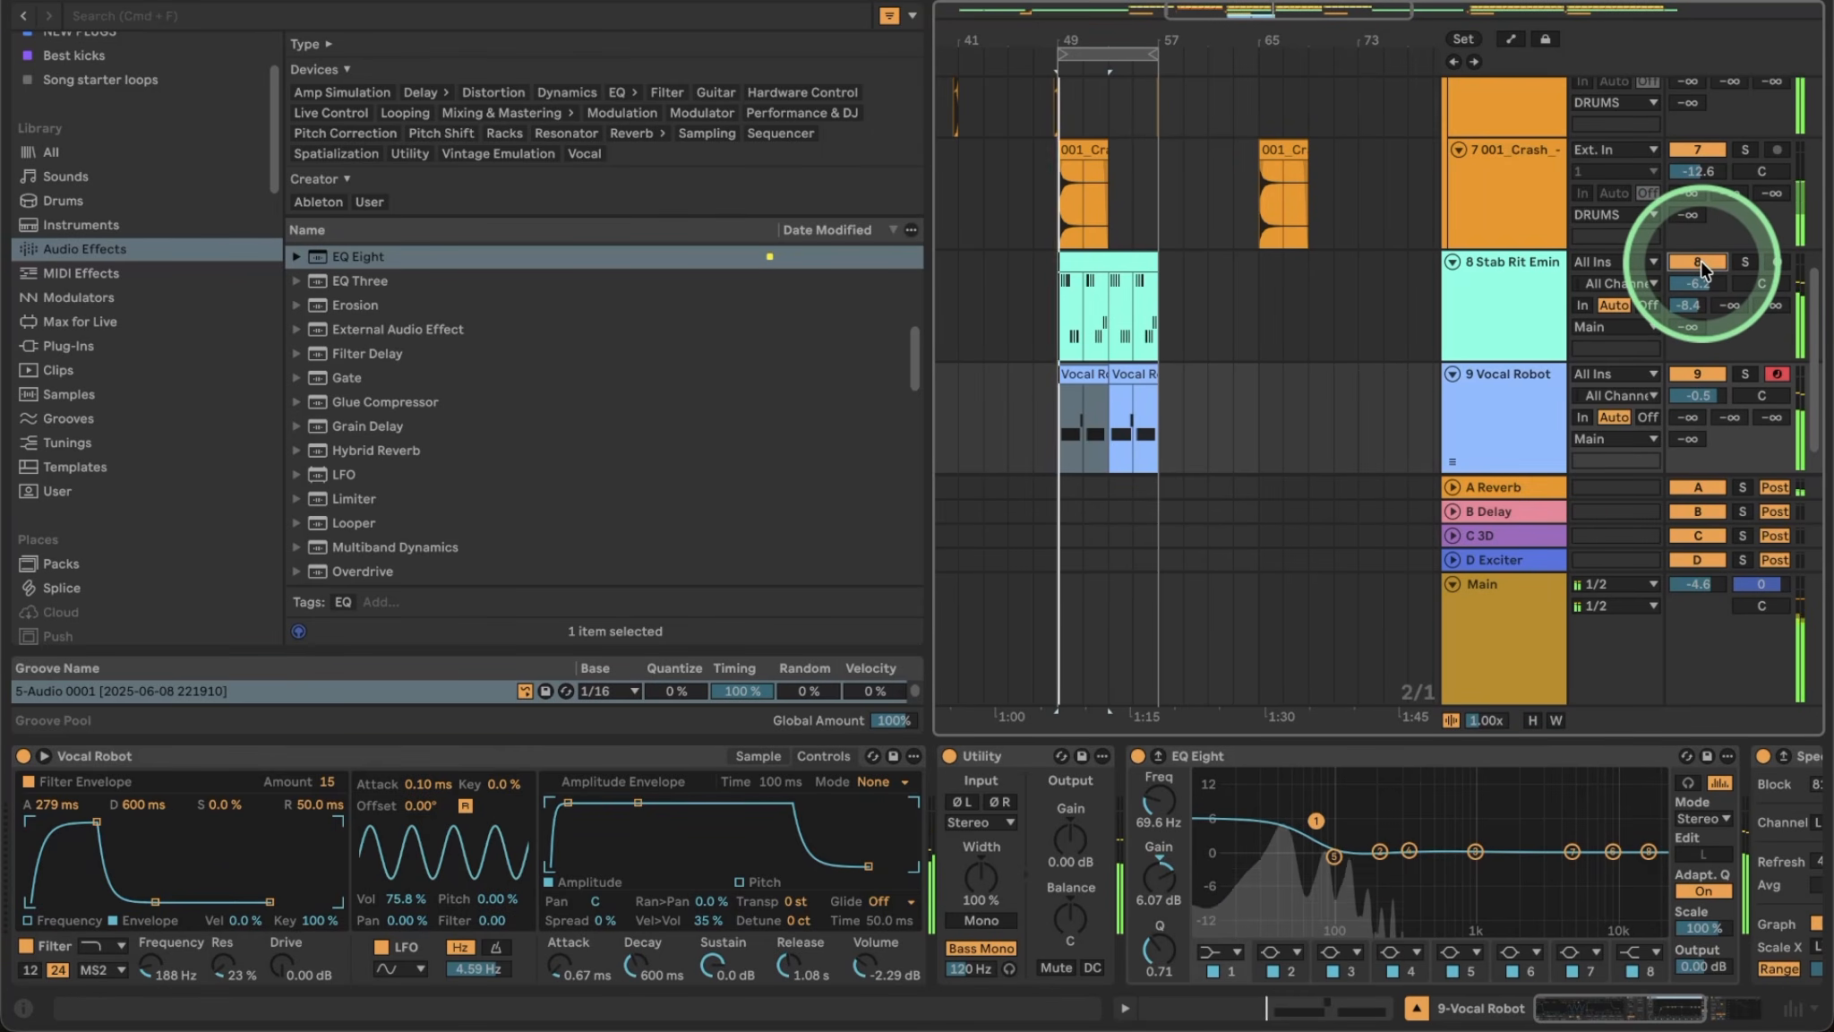
pyautogui.moveTo(1699, 285); pyautogui.dragTo(1700, 314)
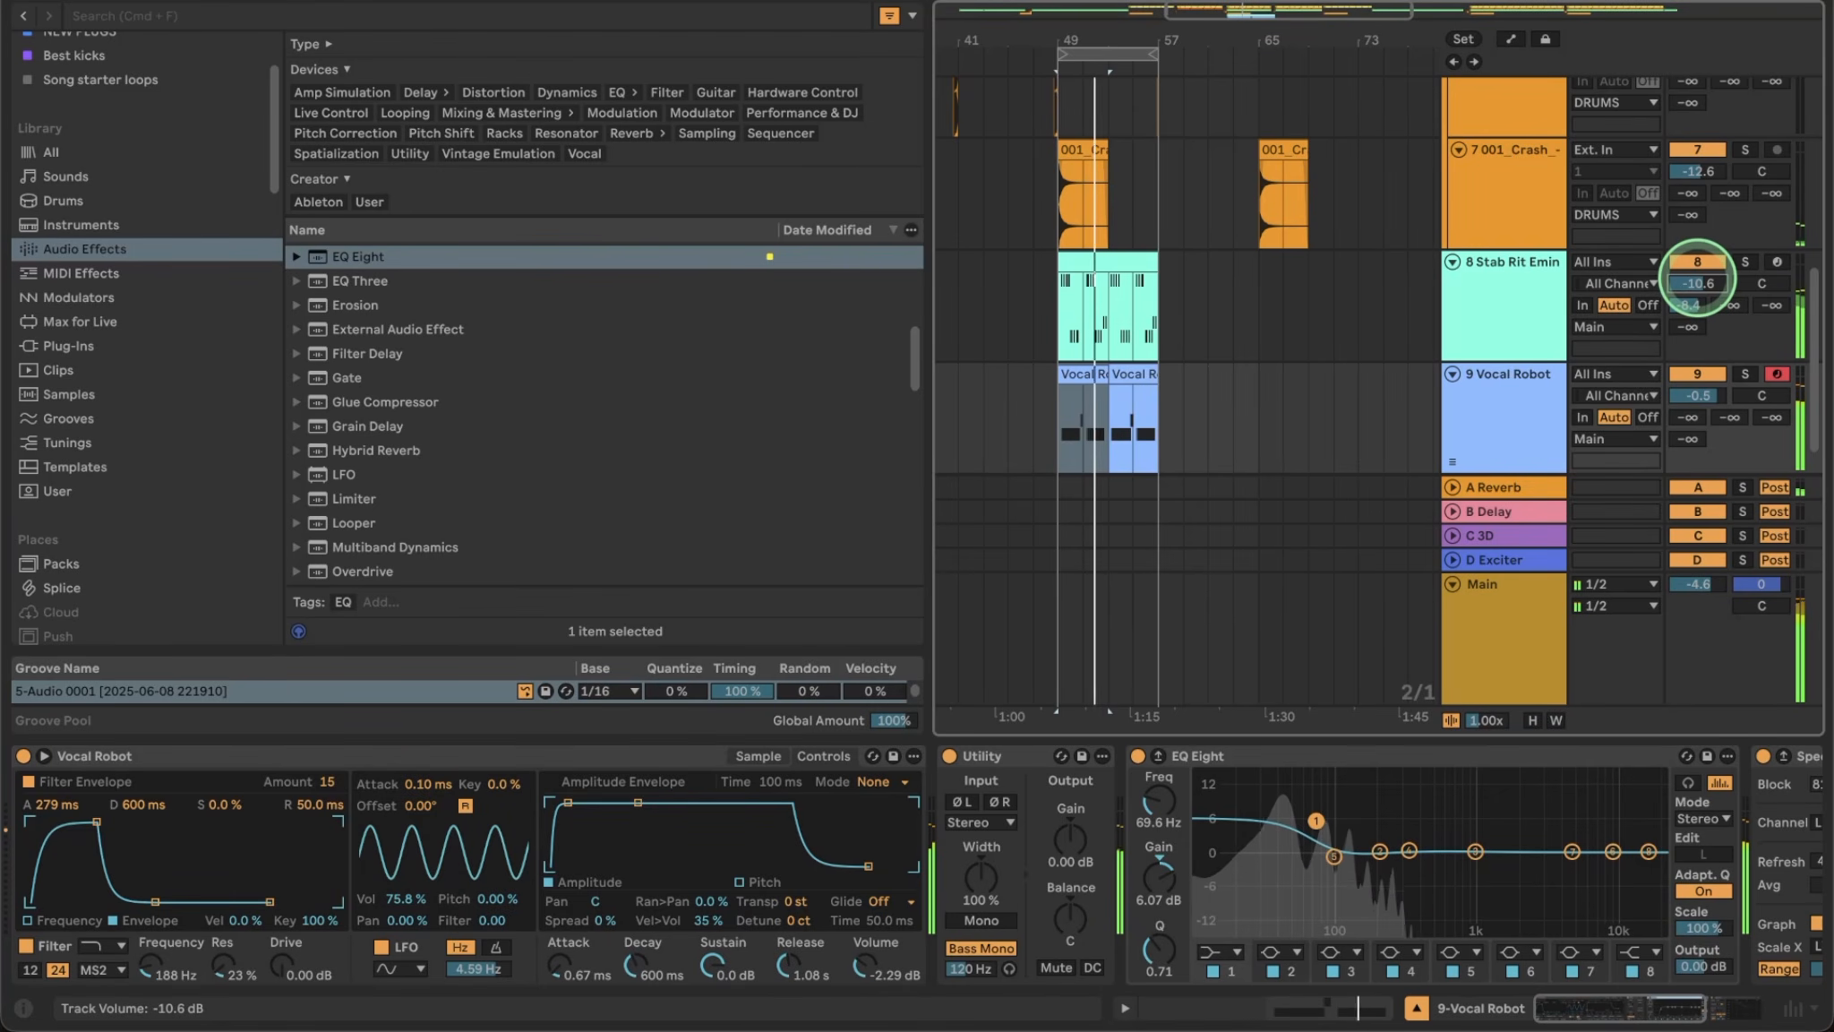
pyautogui.moveTo(1698, 279); pyautogui.dragTo(1699, 278)
# Check the Stab Rit Emin devices, then solo the Vocal Robot track.
pyautogui.click(1510, 313)
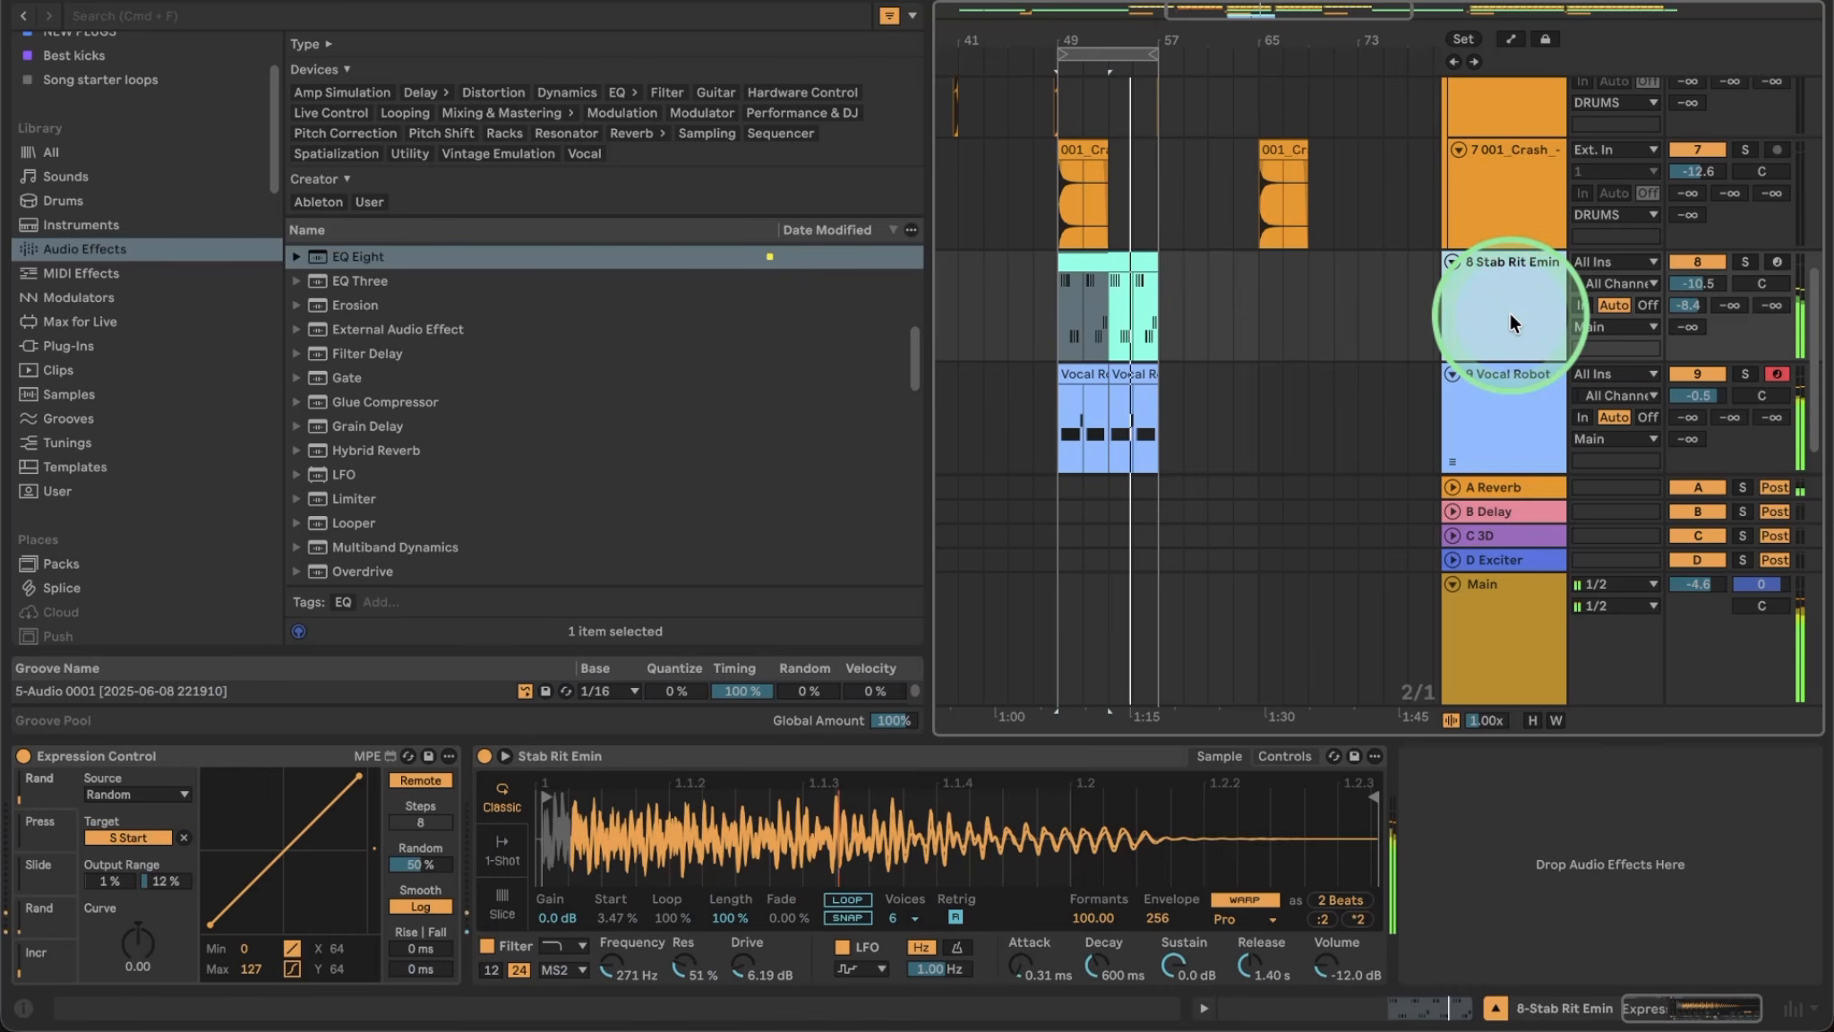
pyautogui.click(1473, 381)
pyautogui.click(1521, 417)
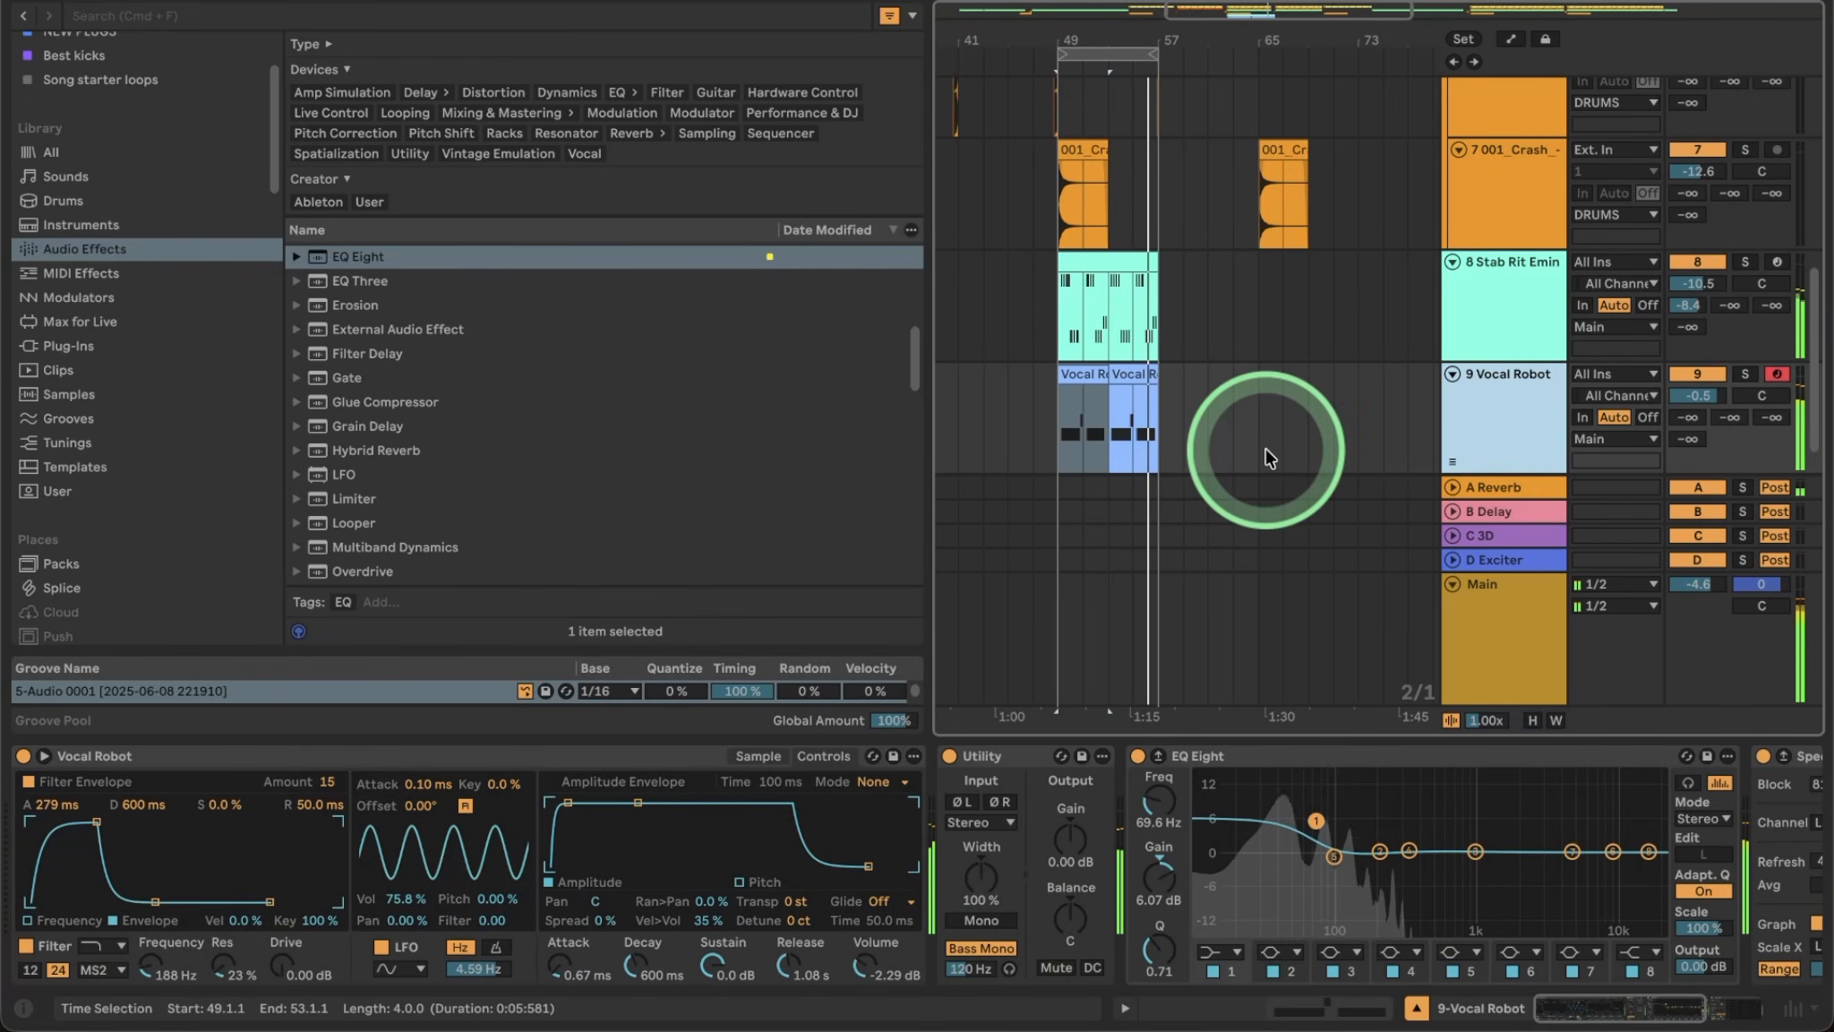
pyautogui.click(1742, 377)
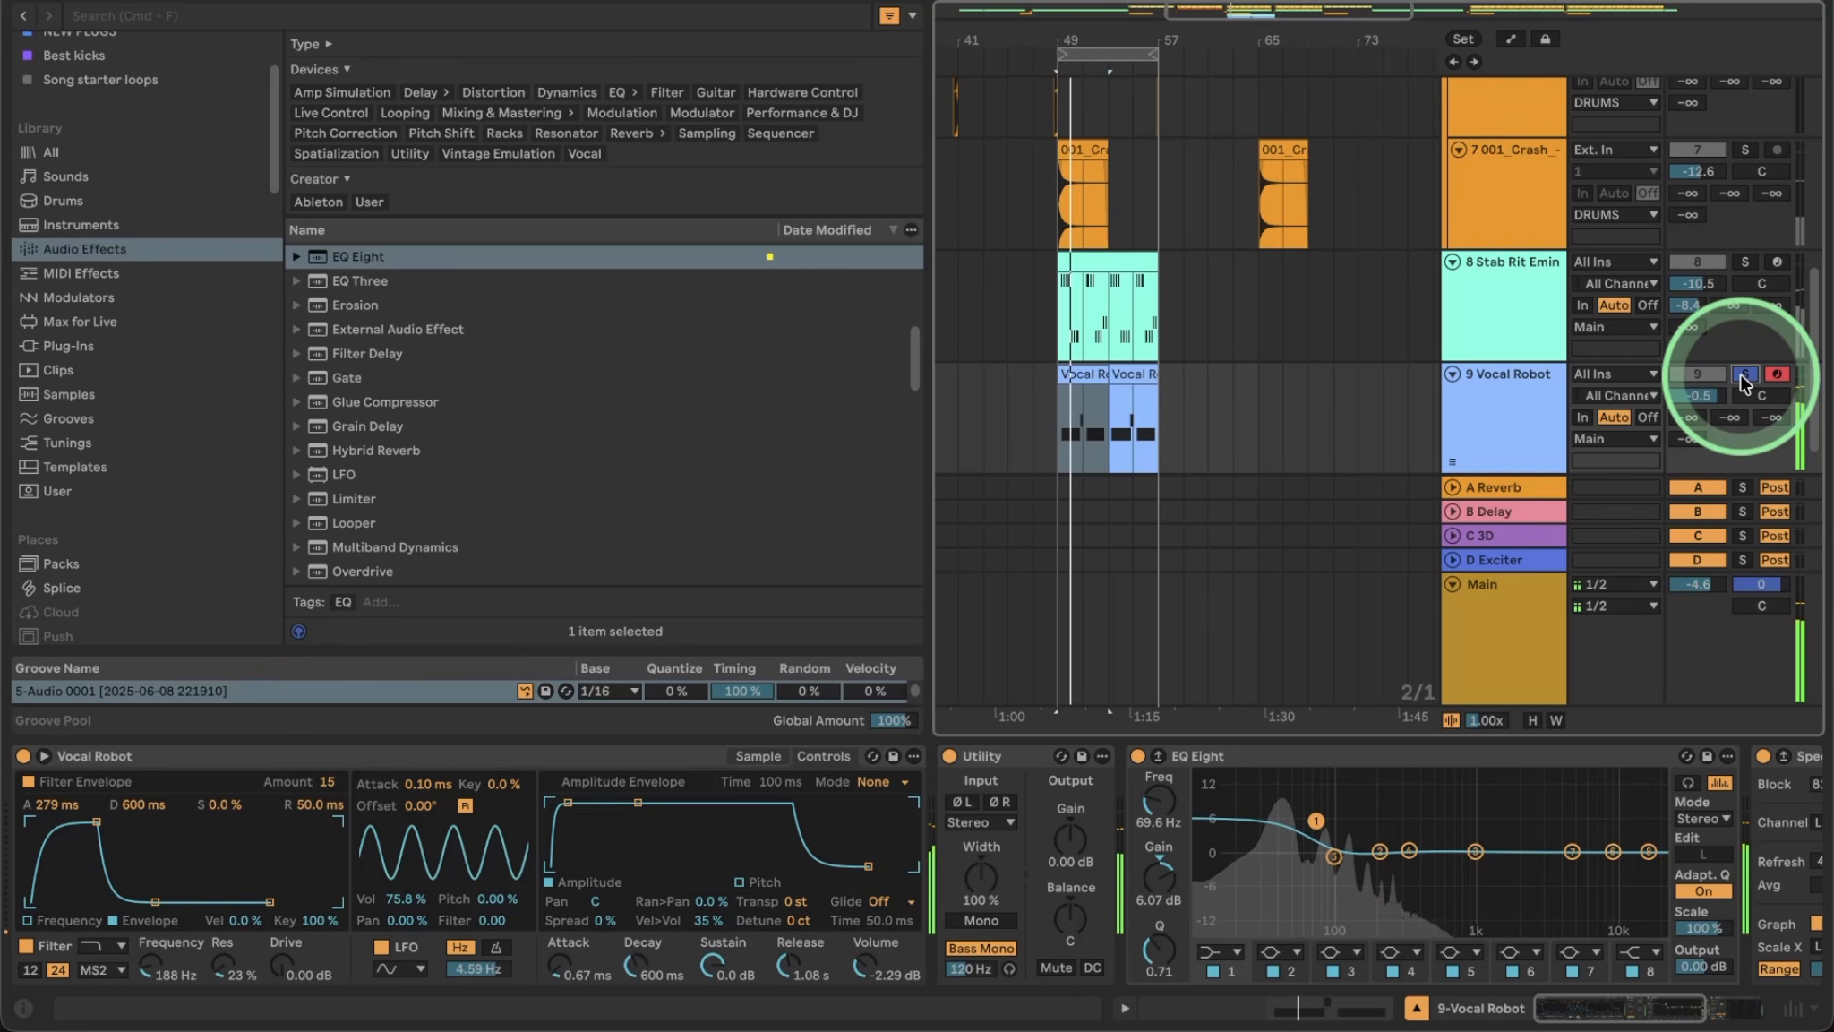
pyautogui.click(1525, 424)
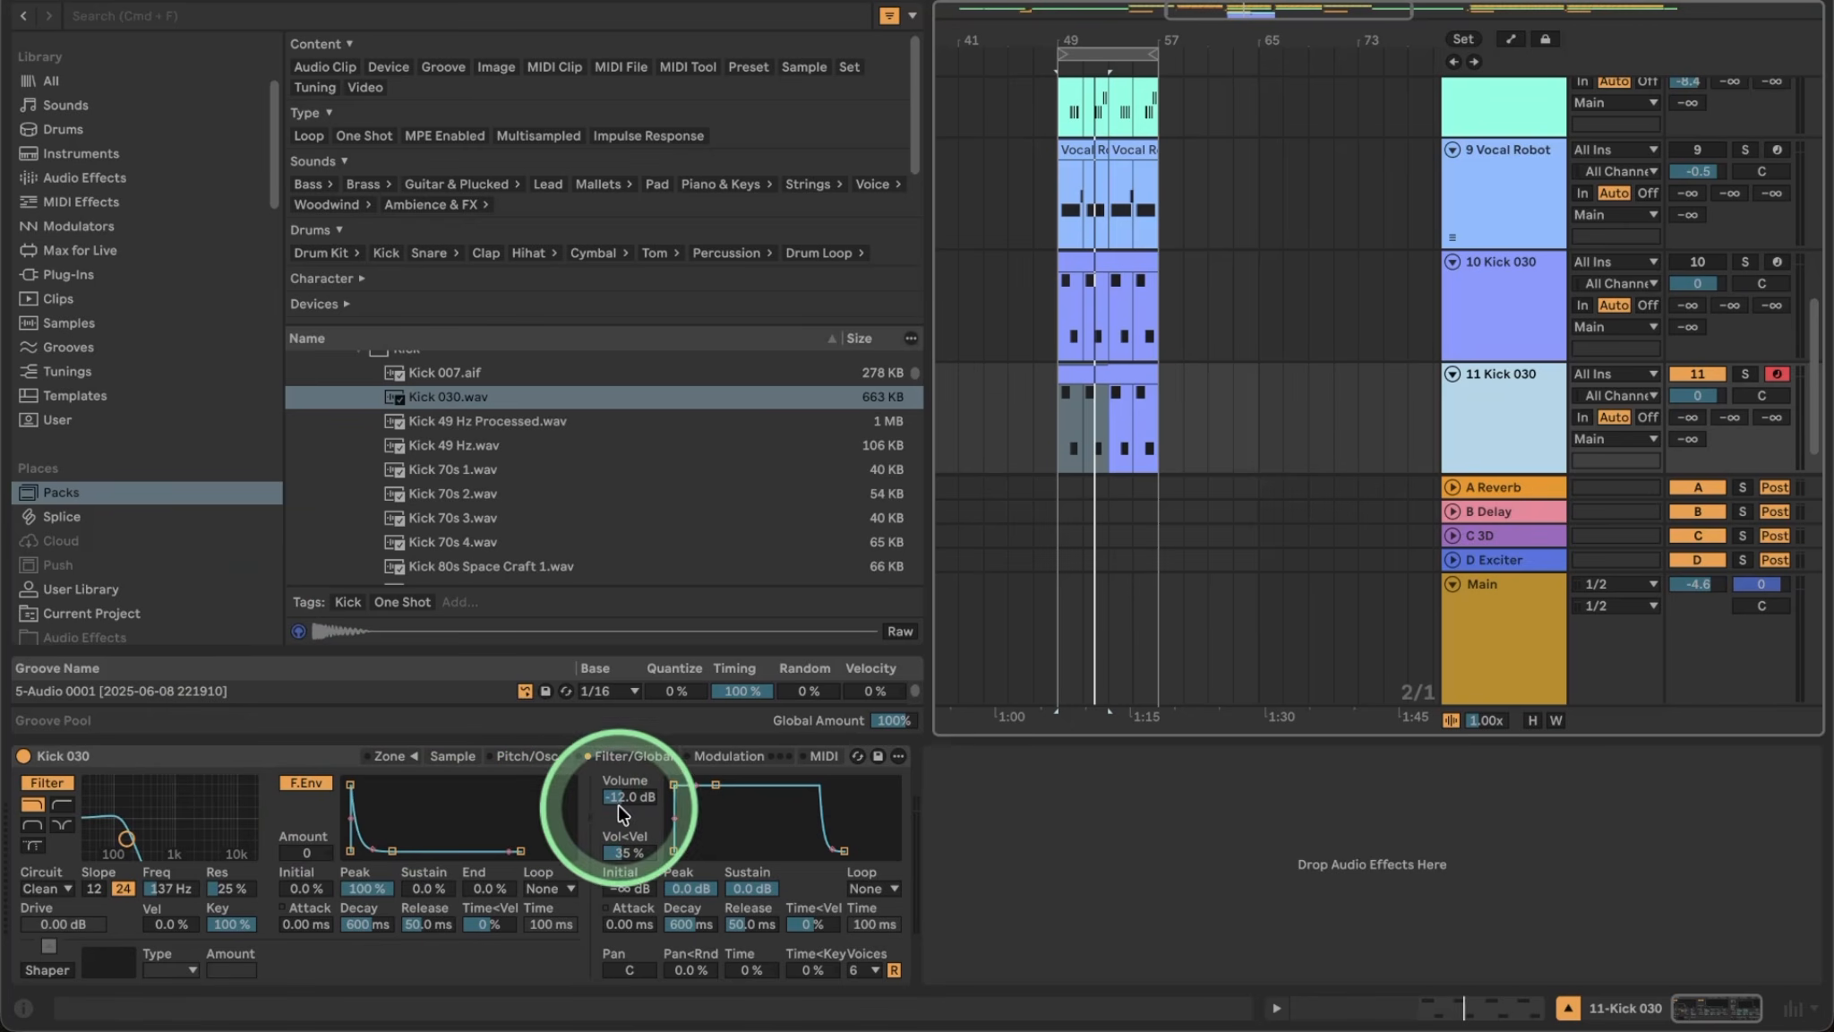
# Select Kick 030 tracks 10 and 11 in turn to check each one.
pyautogui.click(1463, 289)
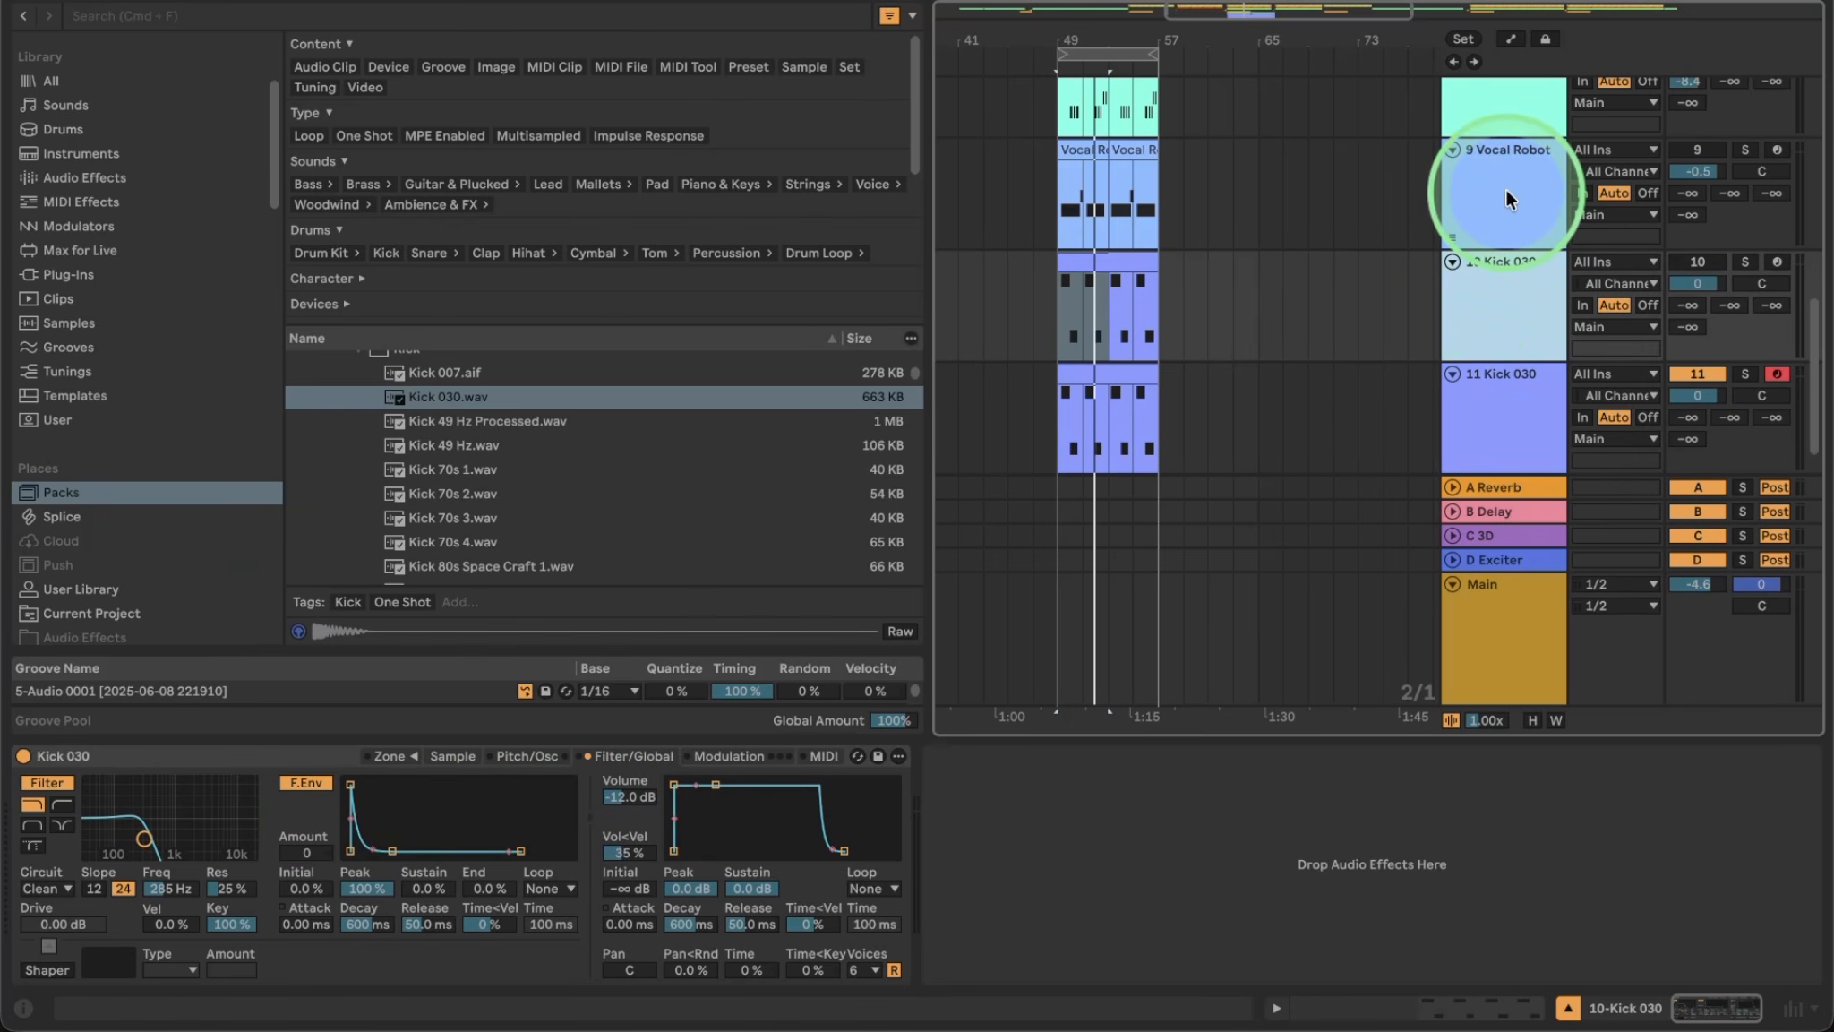
pyautogui.click(1506, 431)
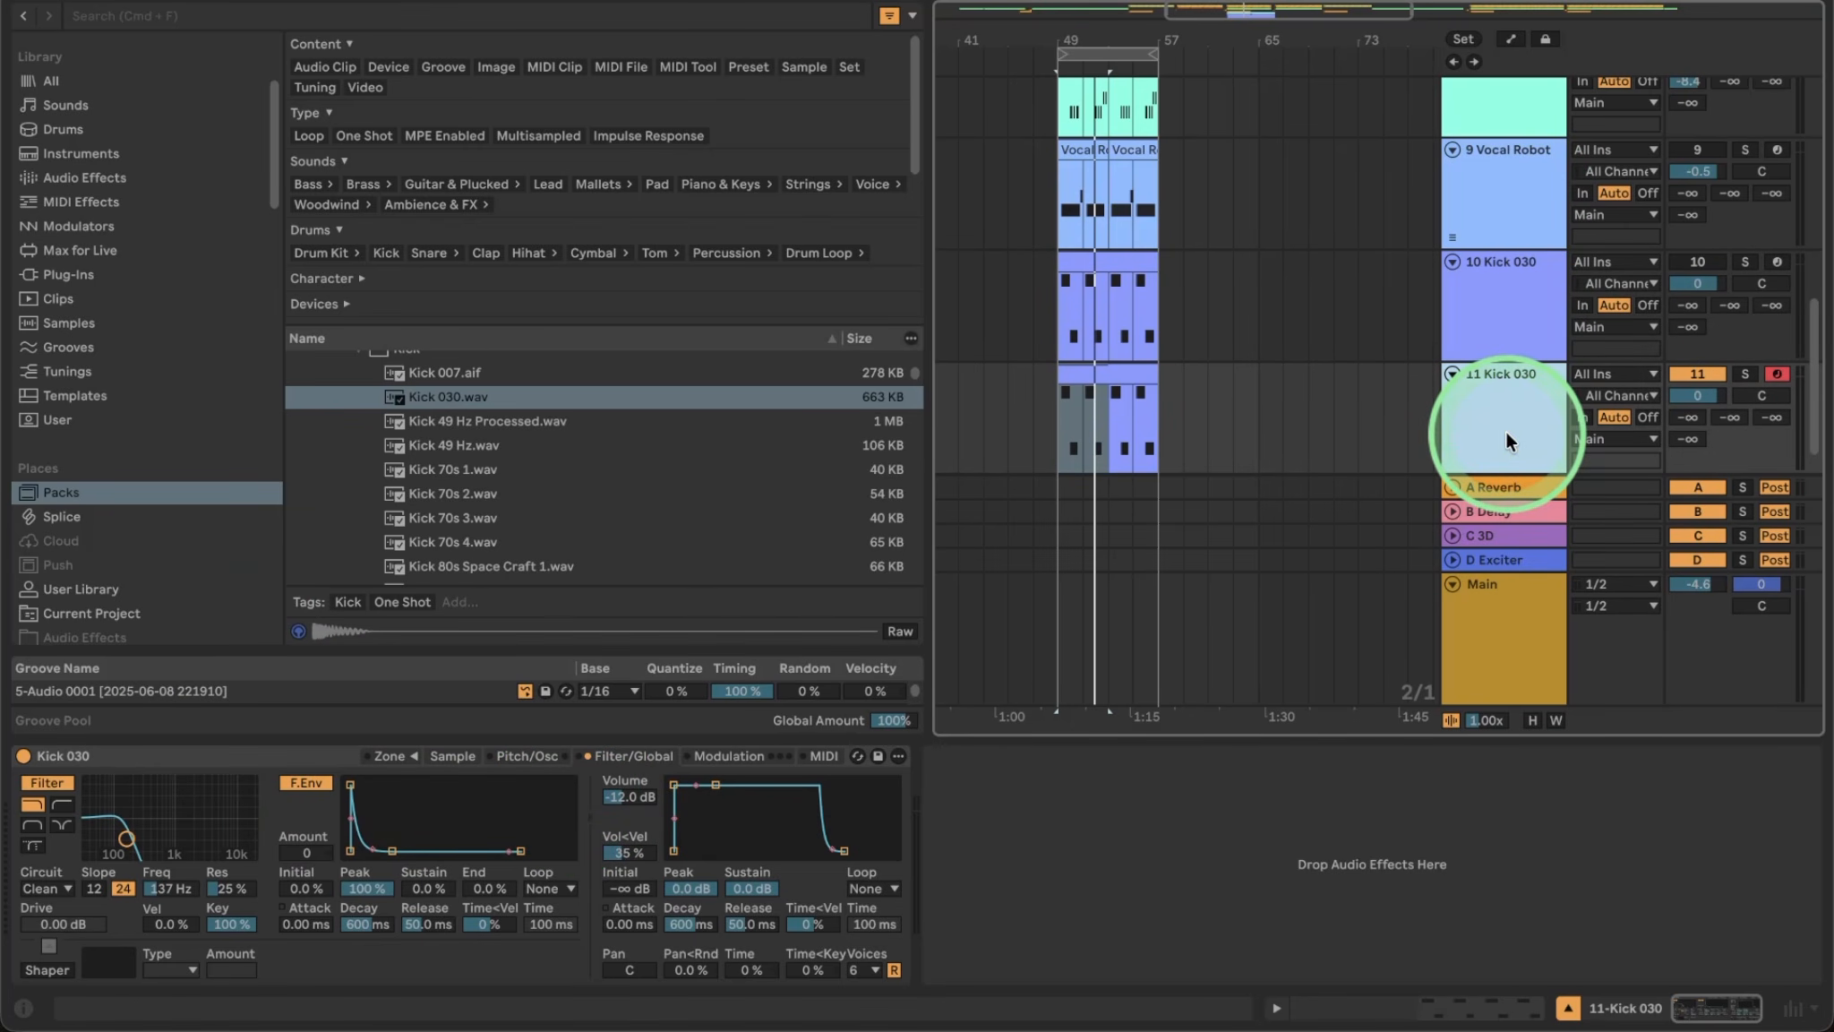